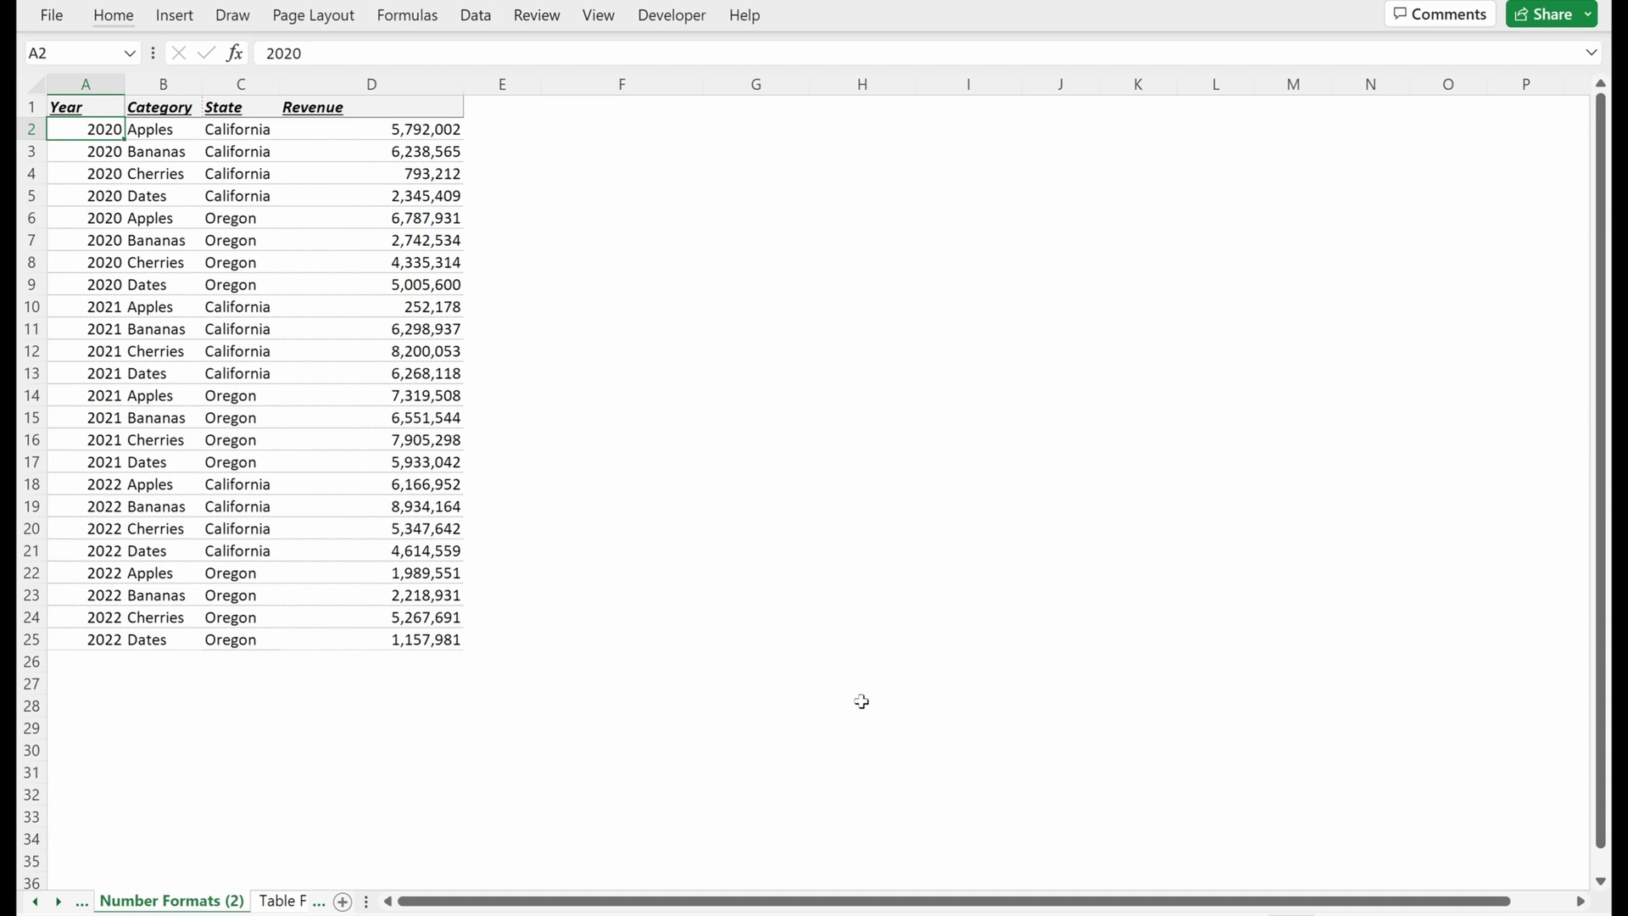
- Review the source table's Year, Category, State and Revenue entries around rows 2–5
key(Up)
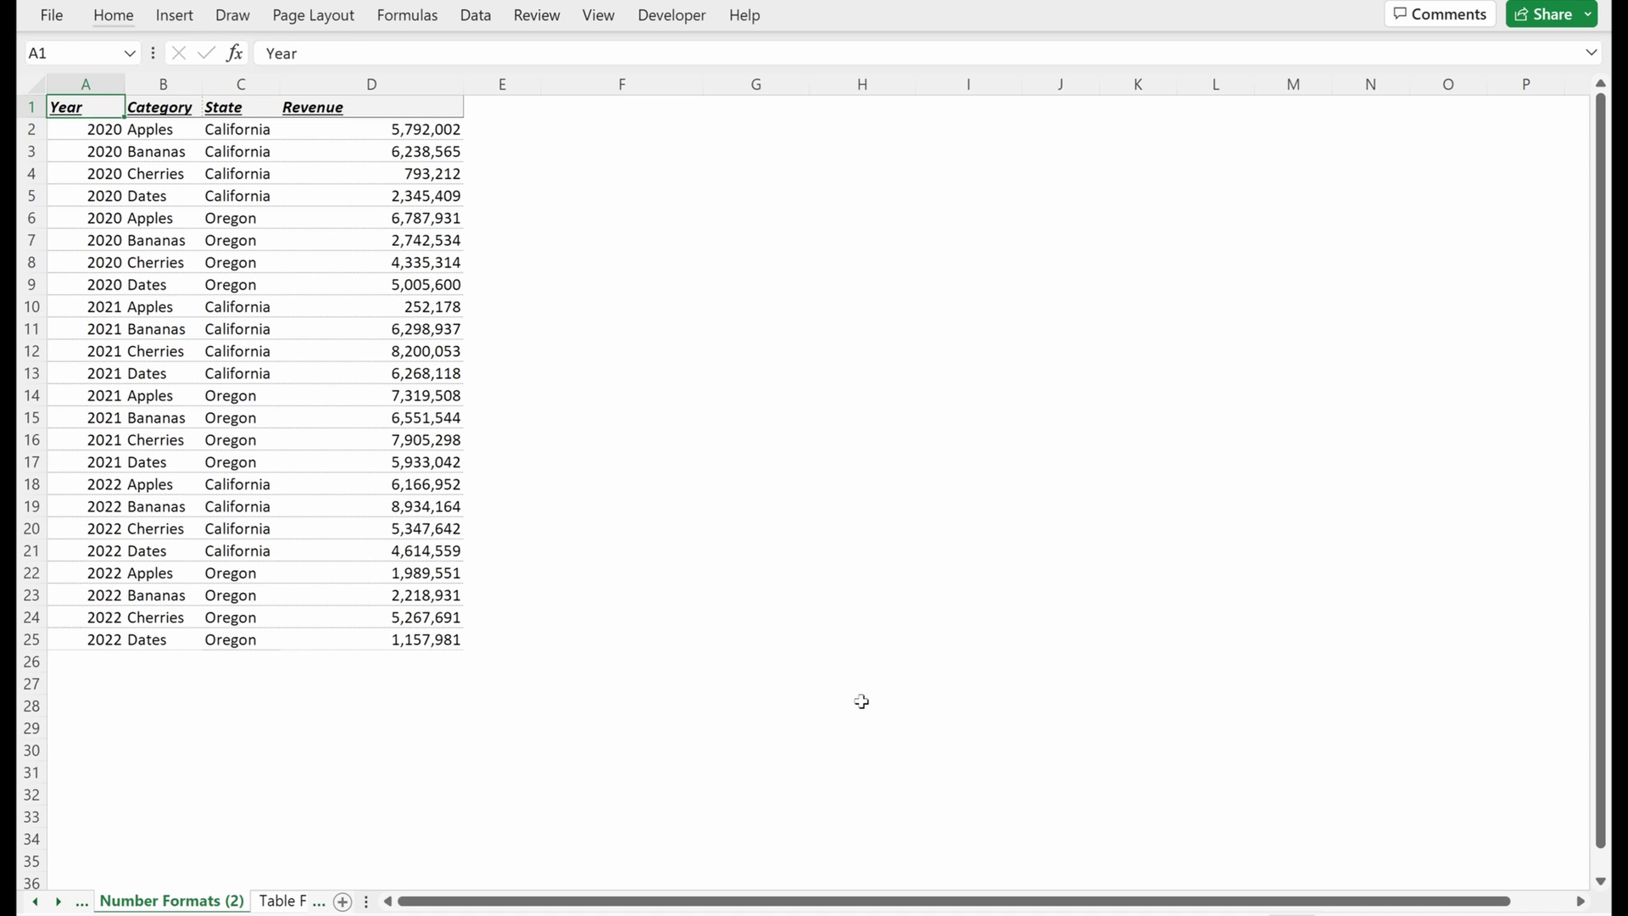
key(Right)
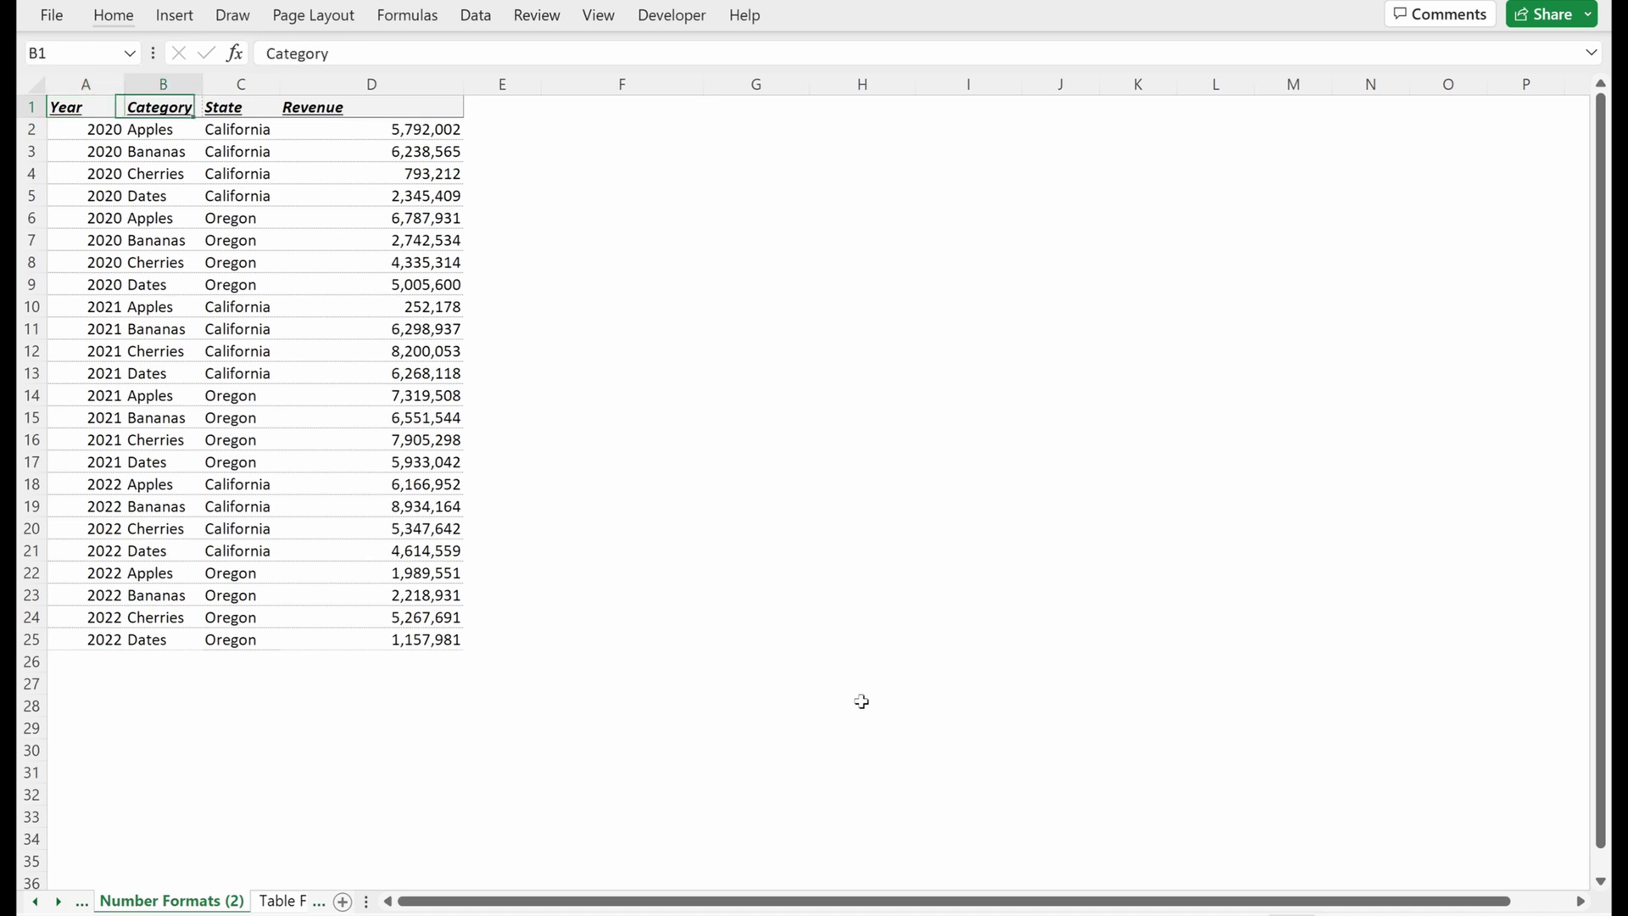
key(Down)
key(shift+Down)
key(shift+Down)
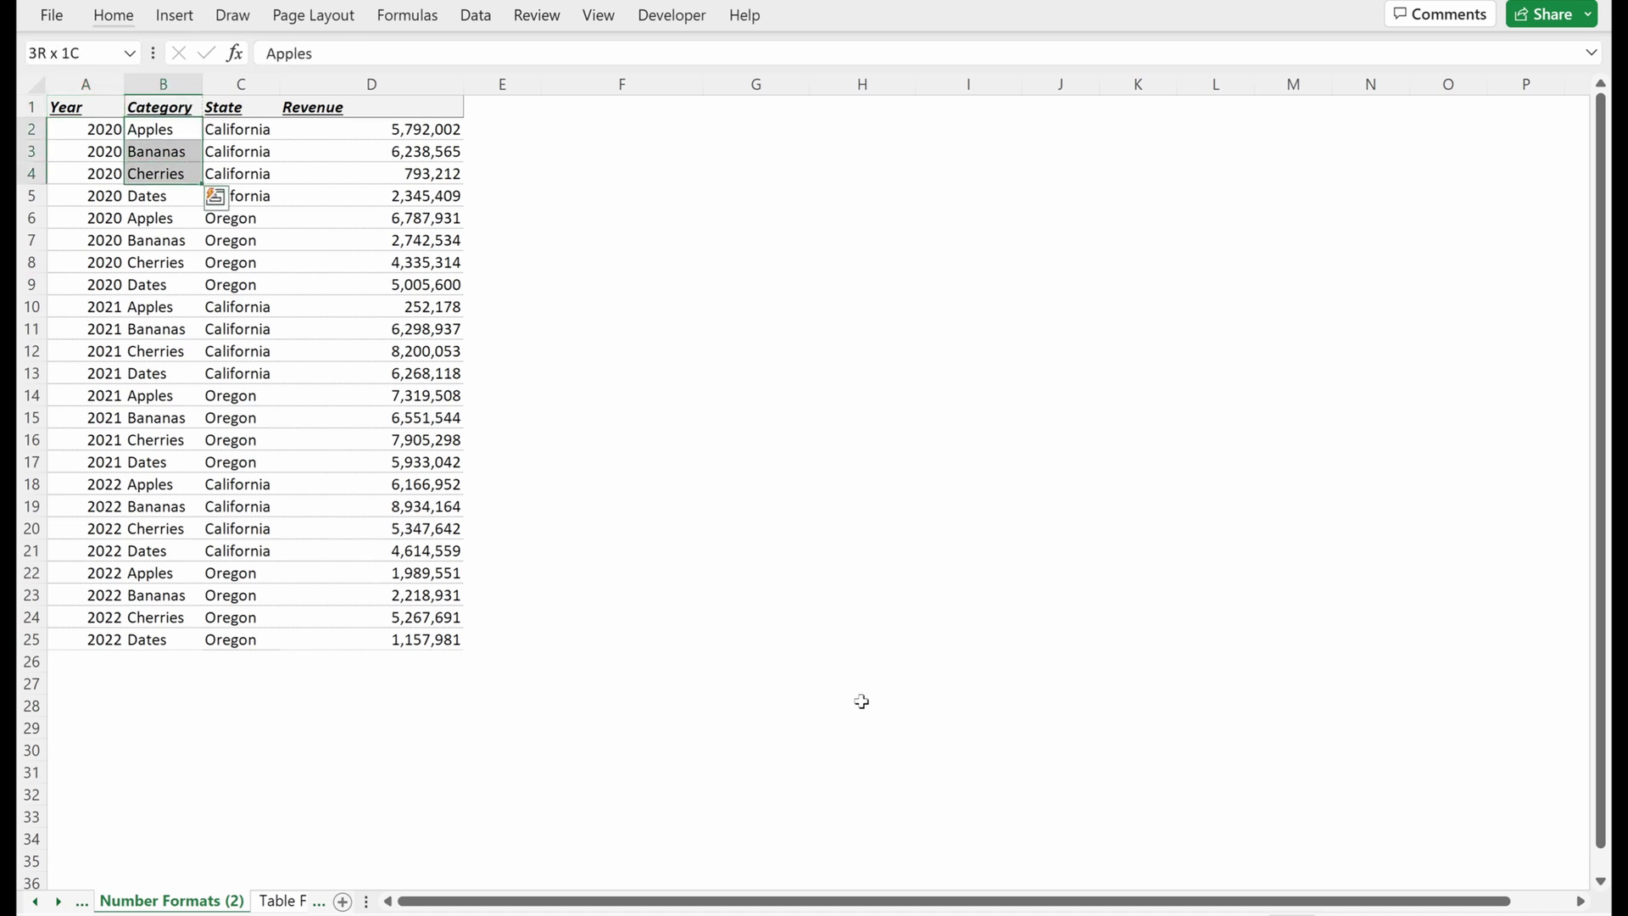
key(shift+Down)
key(Right)
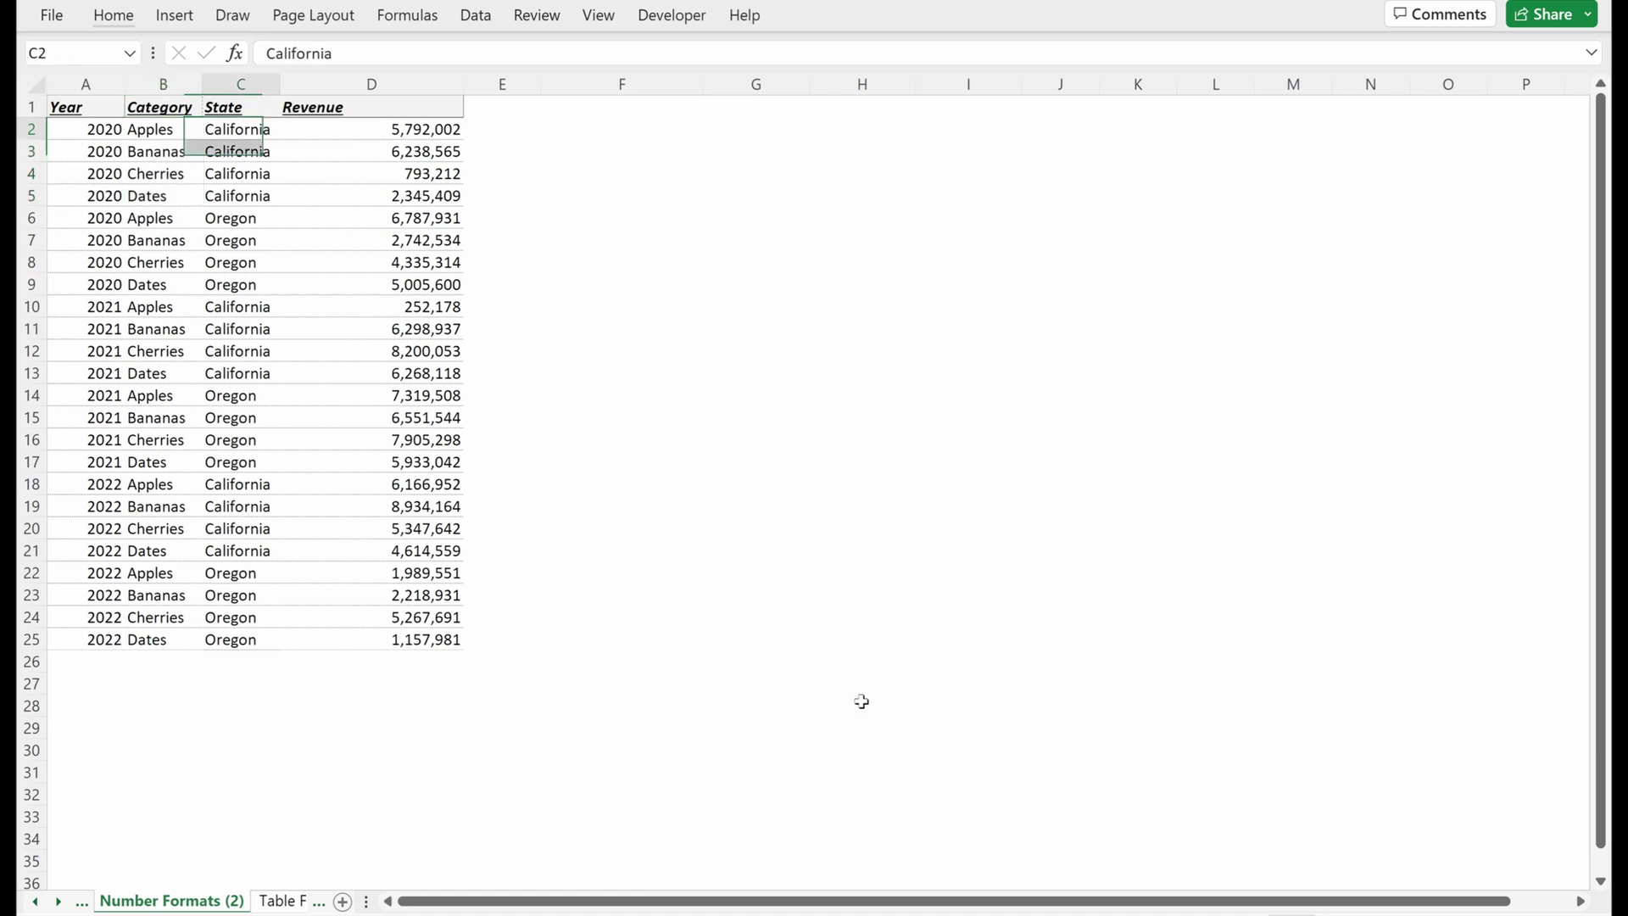
key(Down)
key(Down)
key(Down)
key(shift+Down)
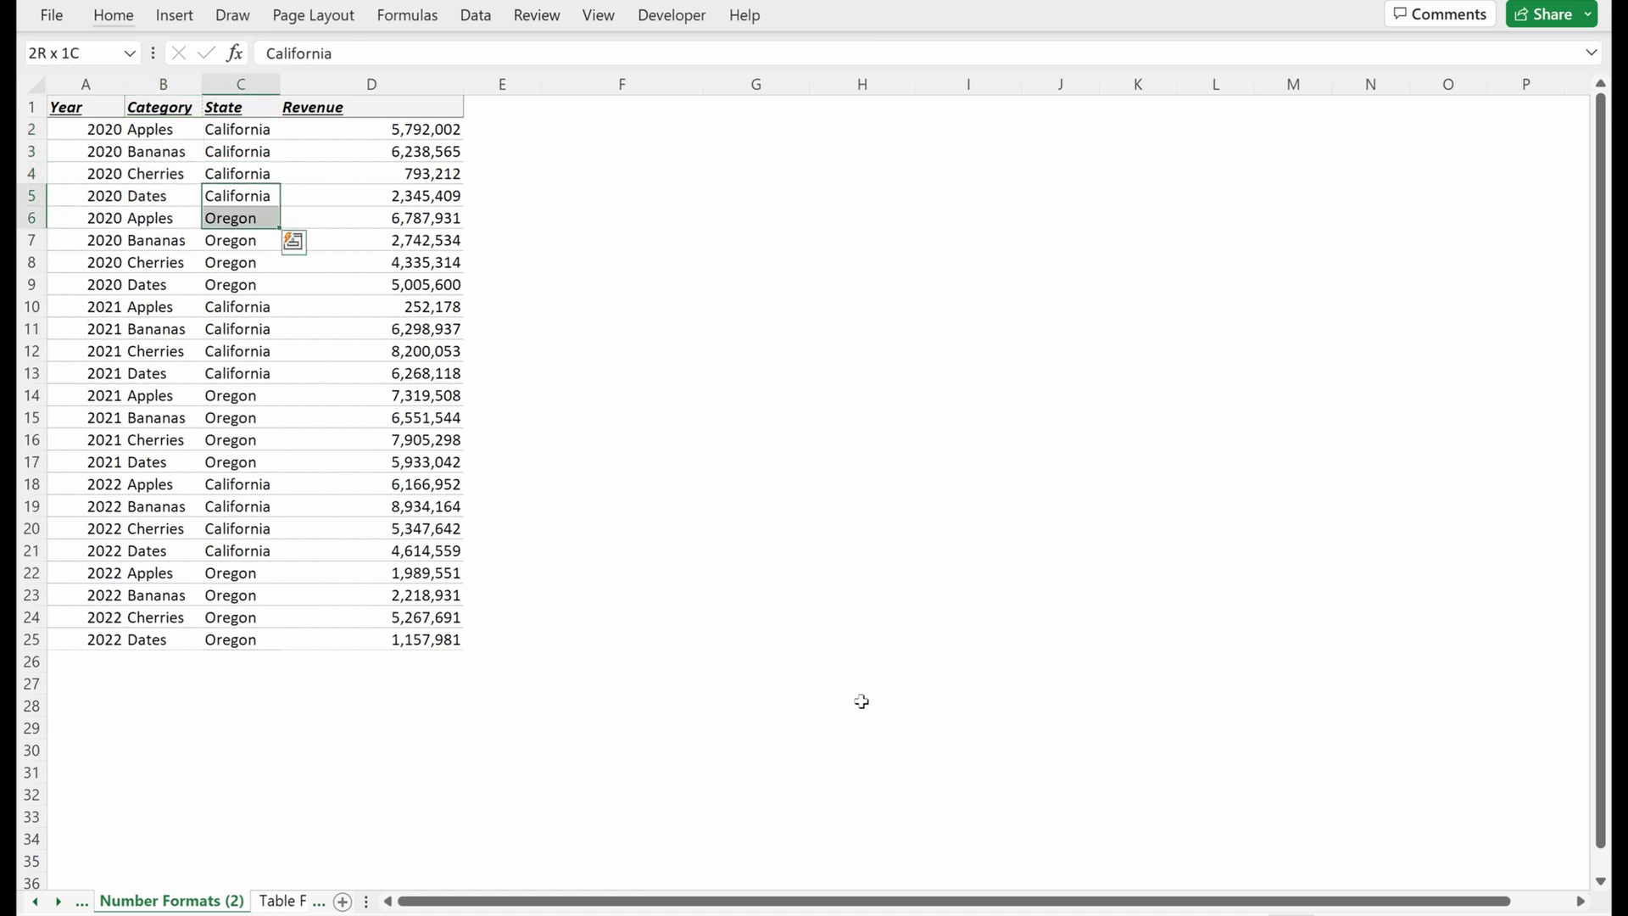
key(Right)
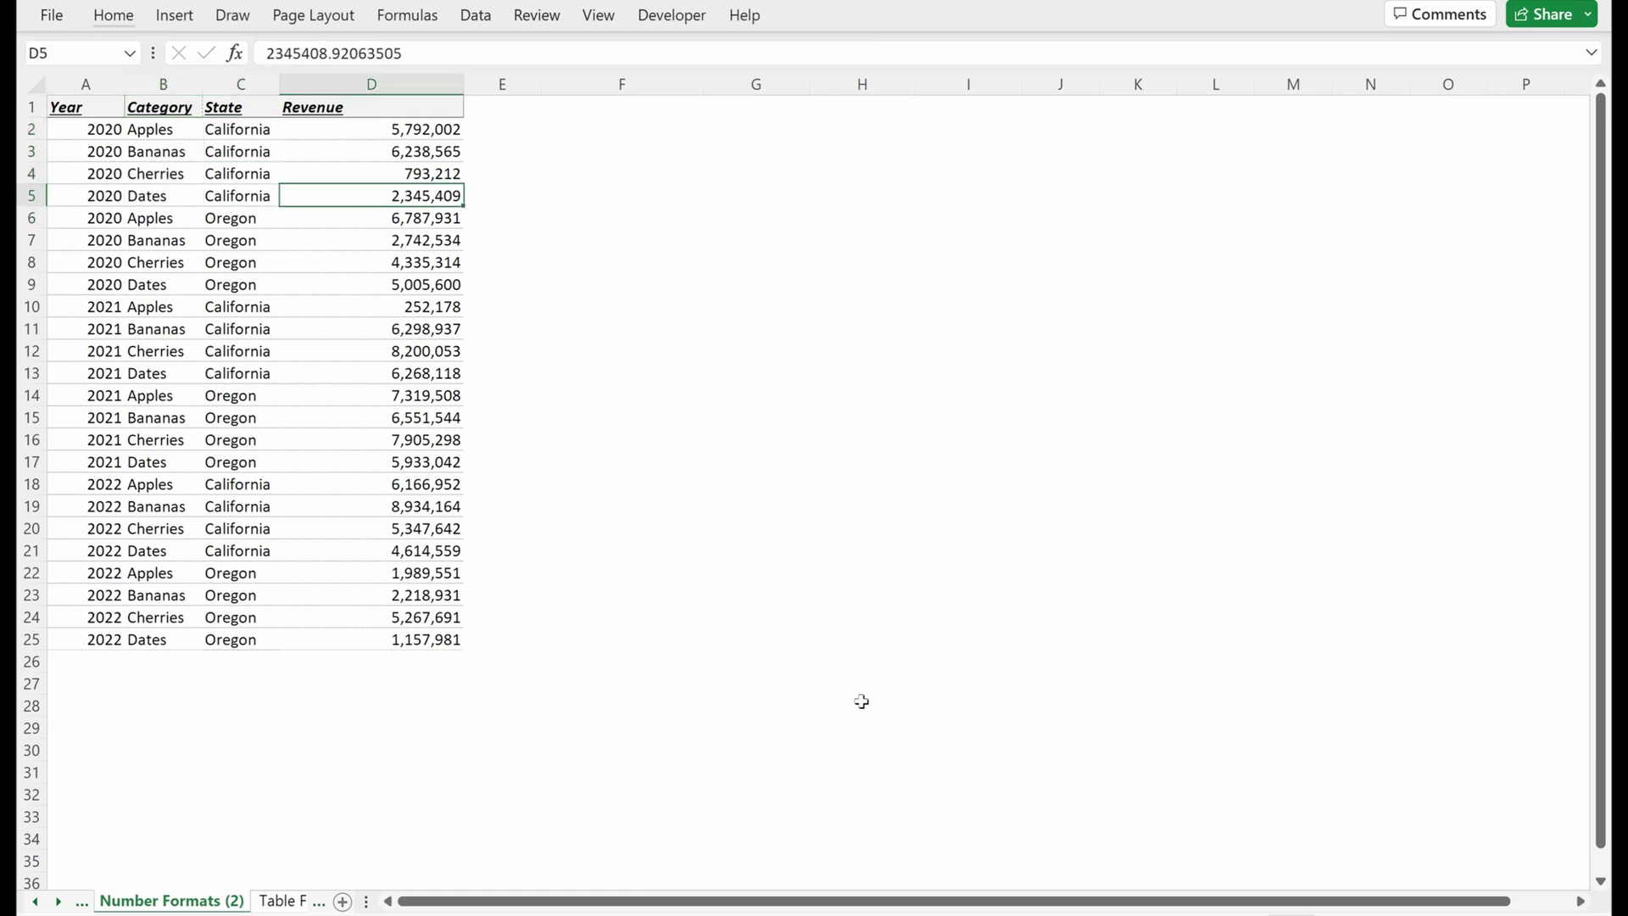
key(ctrl+shift+Left)
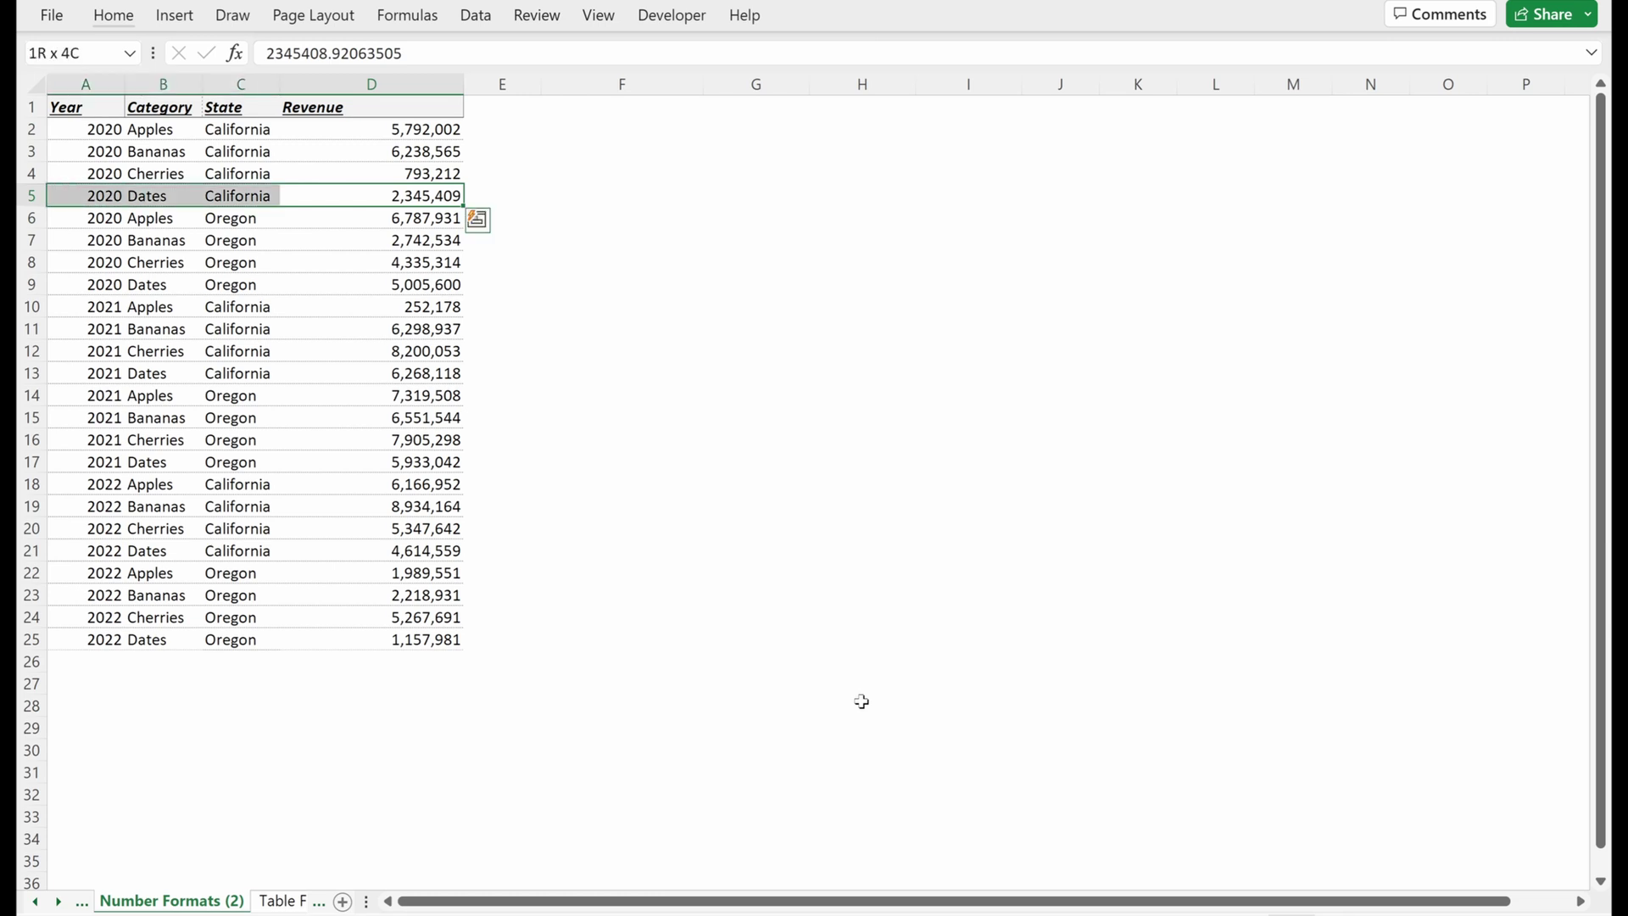
key(Right)
key(Left)
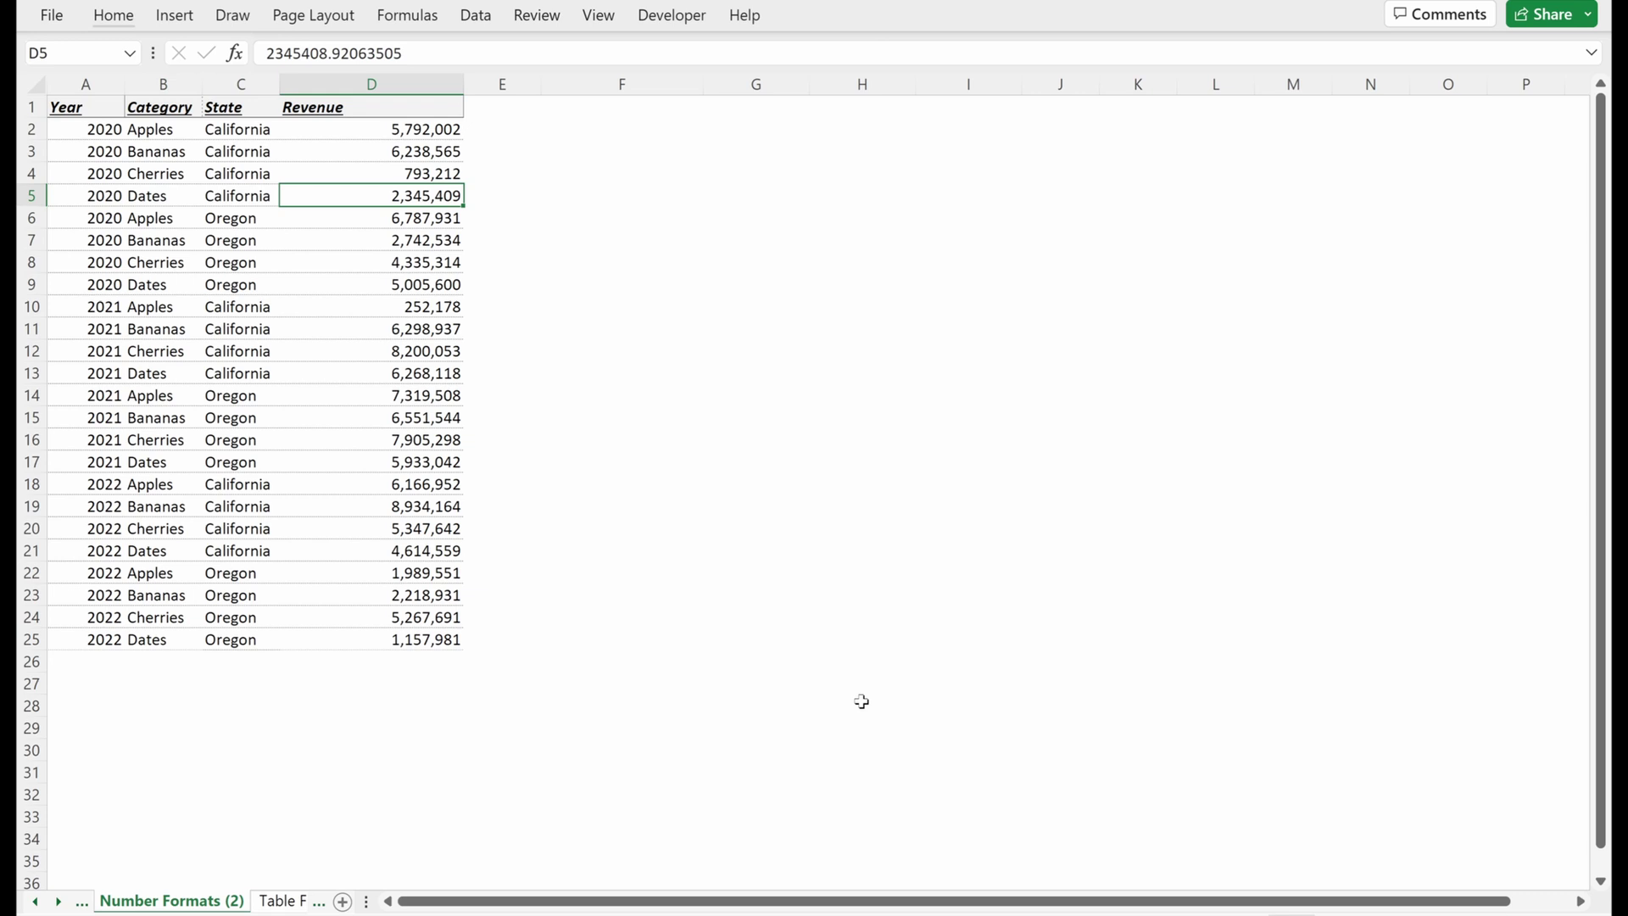
key(Left)
key(Left)
key(shift+Up)
key(shift+Up)
key(shift+Up)
key(Right)
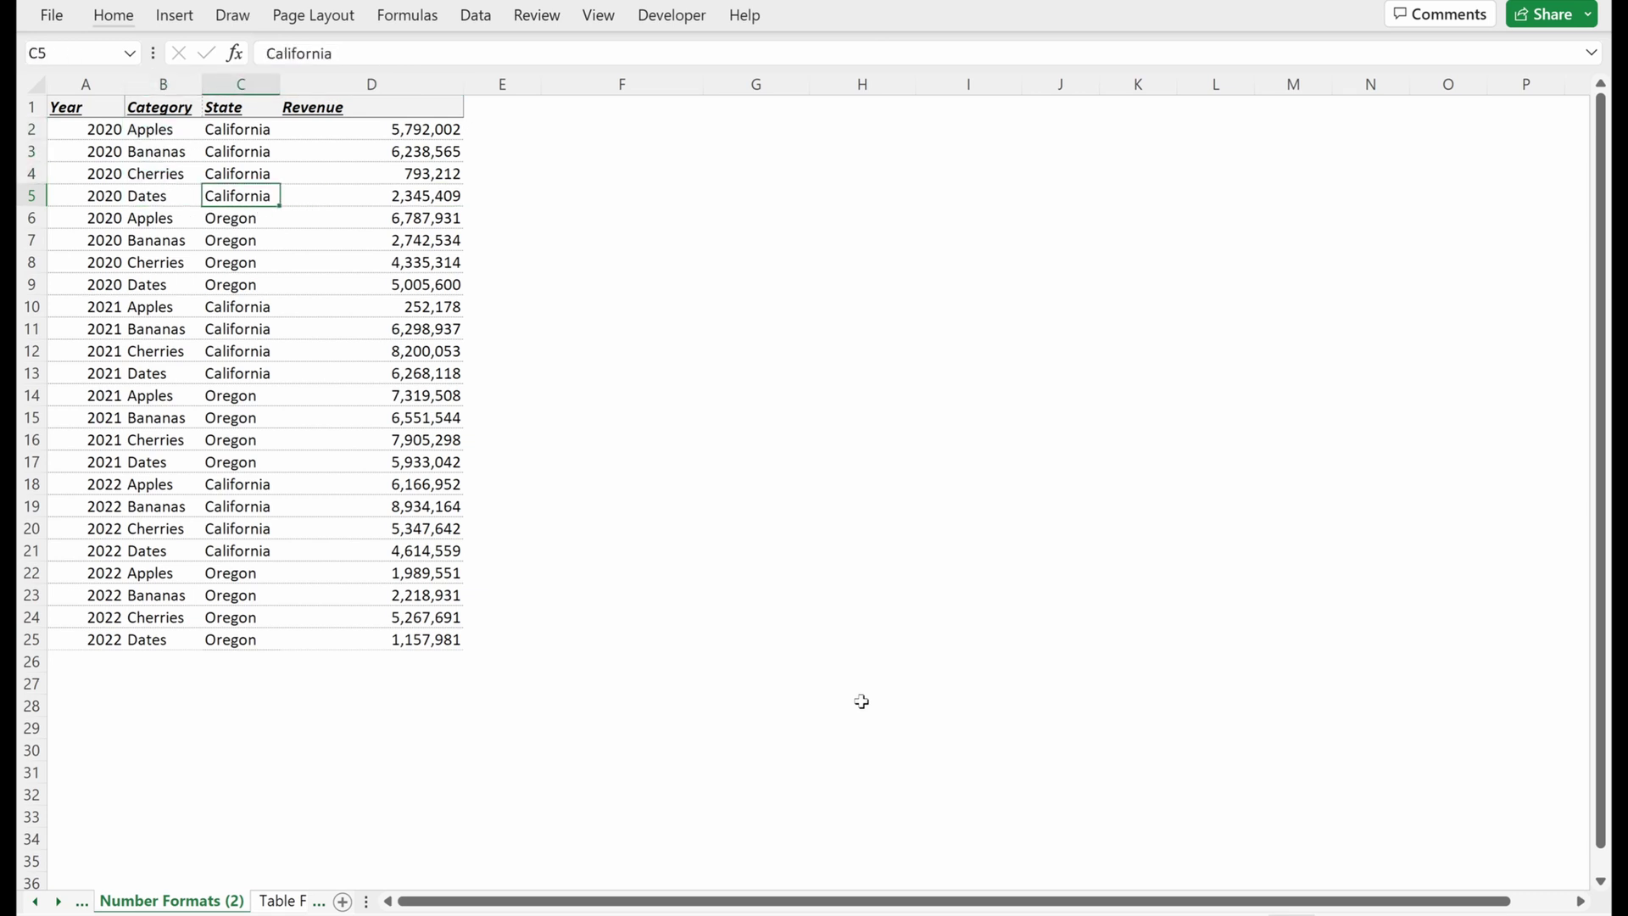
key(shift+Down)
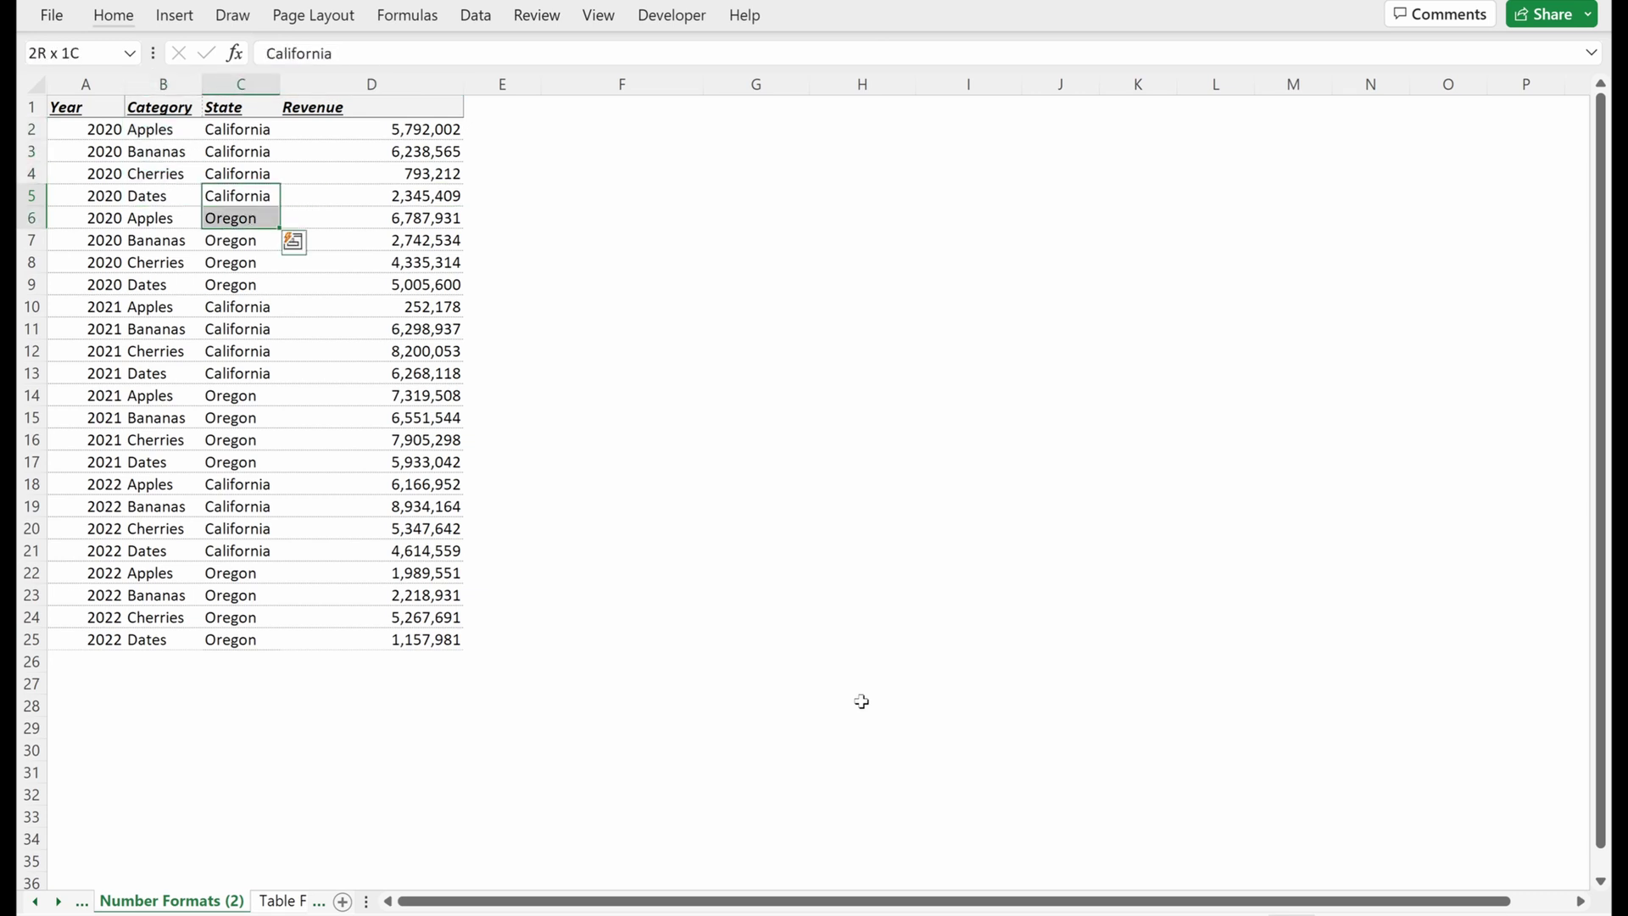
key(Left)
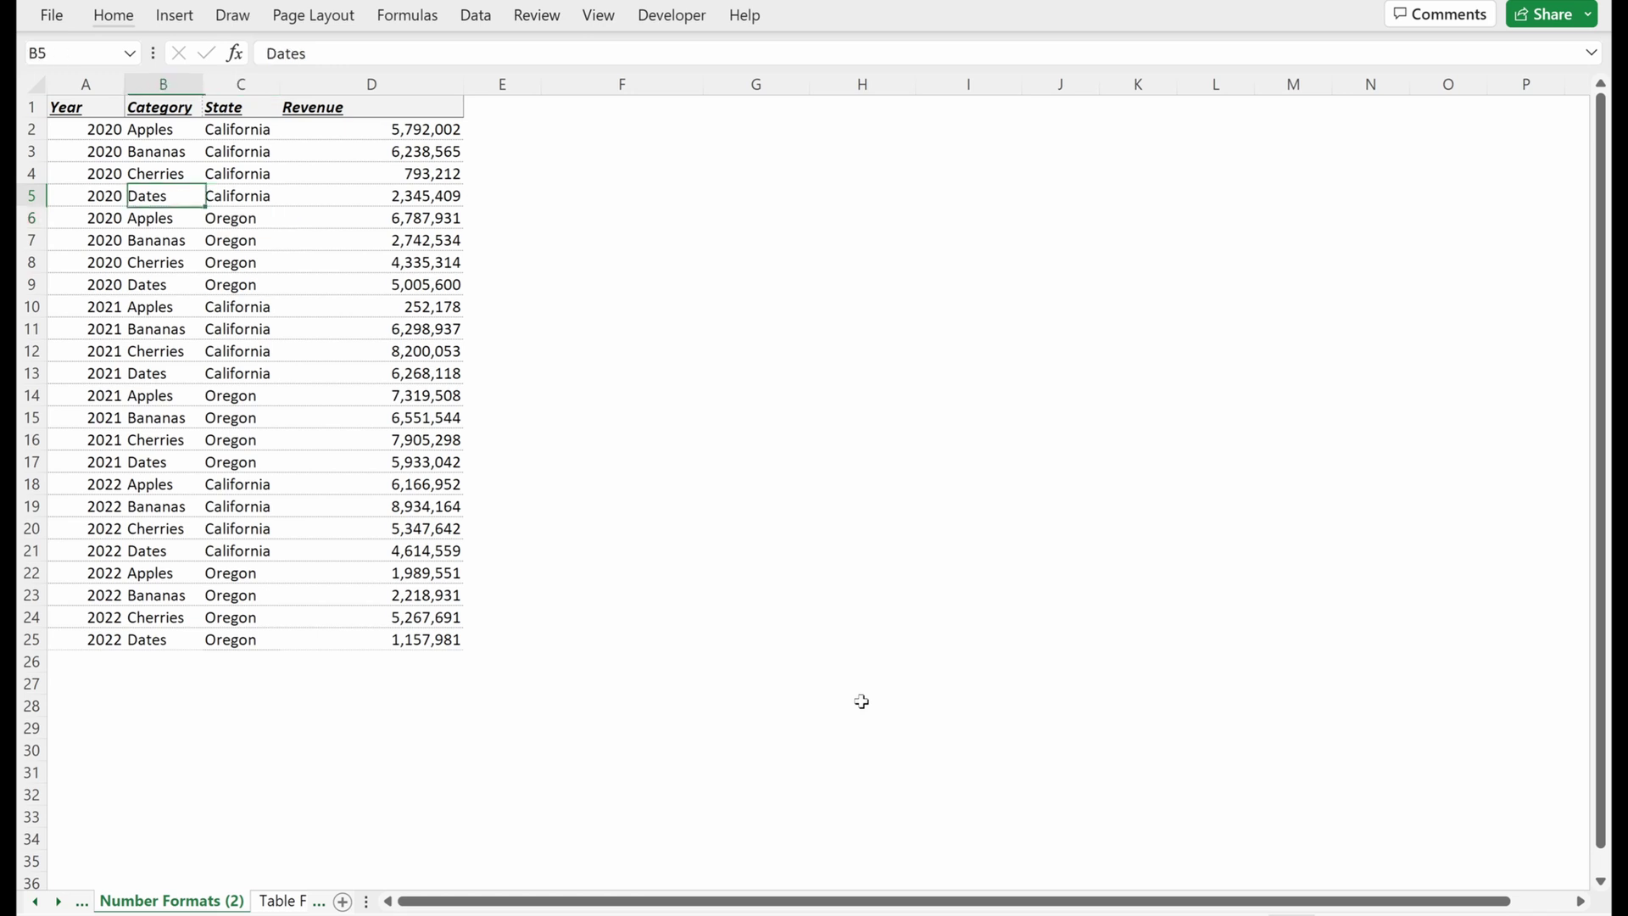
key(Left)
key(shift+Down)
key(Right)
key(shift+Down)
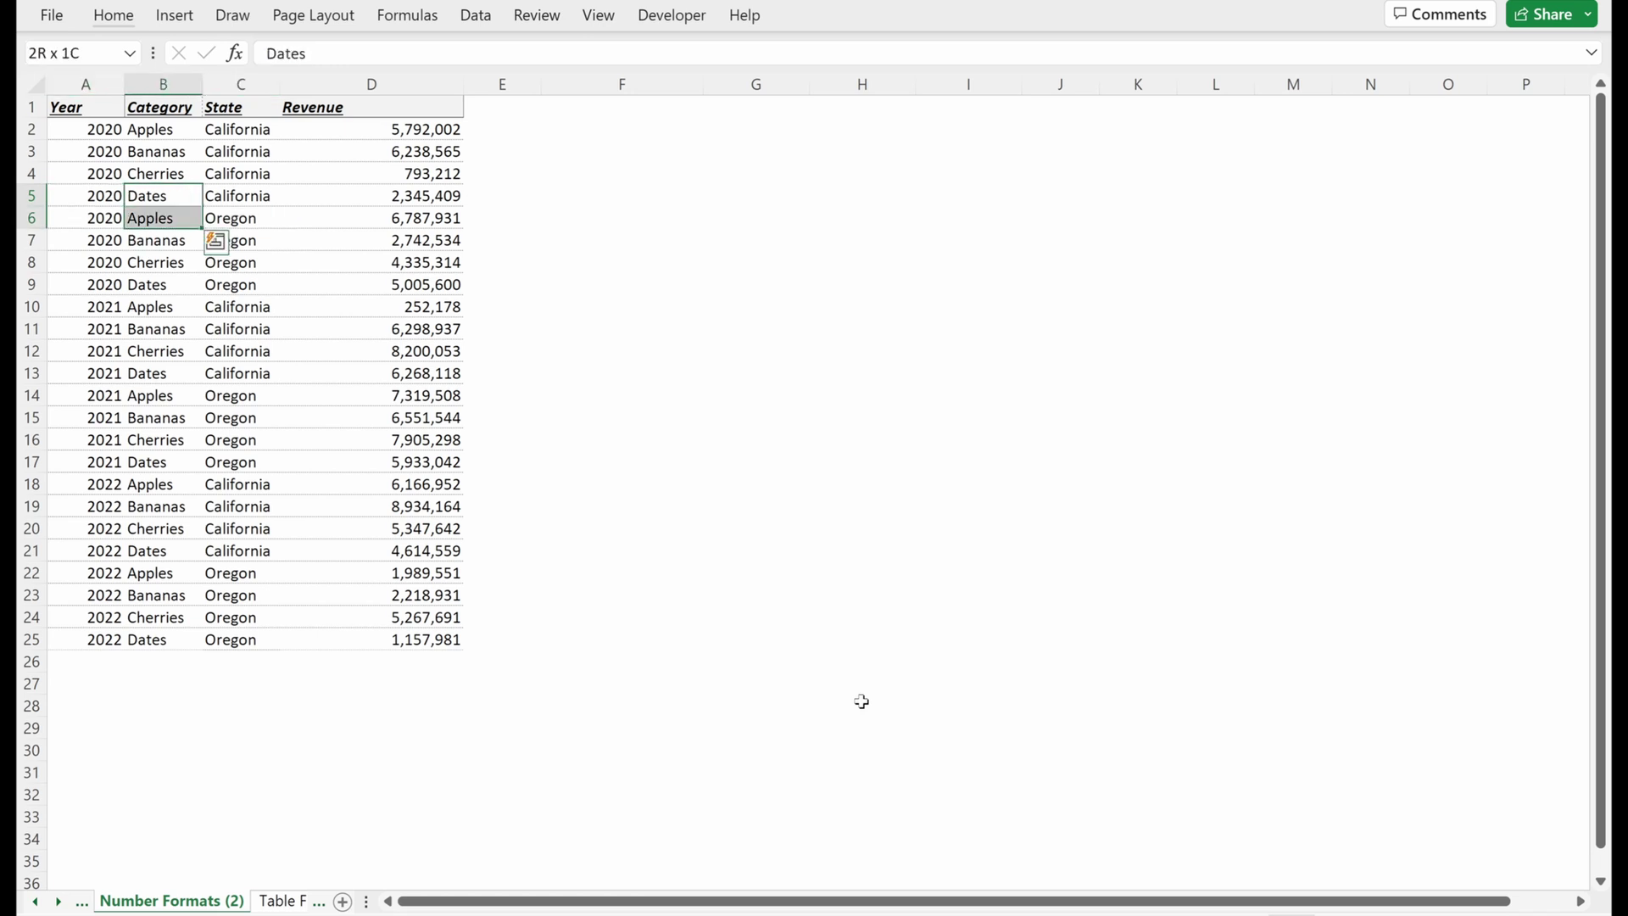
key(Up)
key(Up)
key(Up)
- Copy the Category column and paste it as values into F3
key(ctrl+shift+Down)
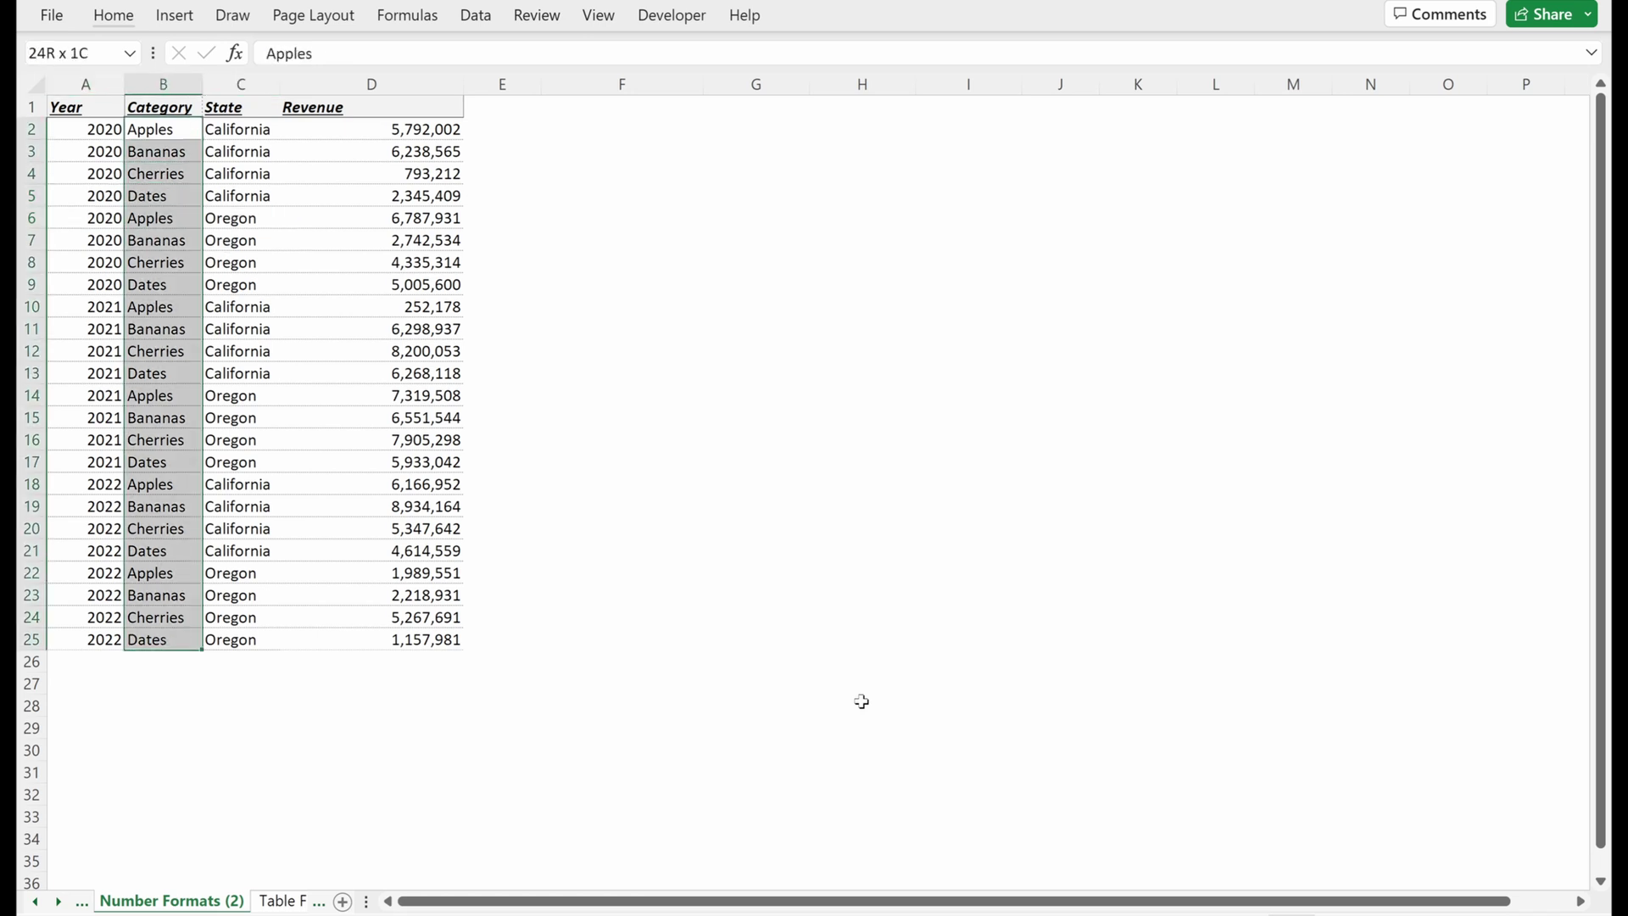
key(ctrl+c)
key(Right)
key(Right)
key(Right)
key(Right)
key(Down)
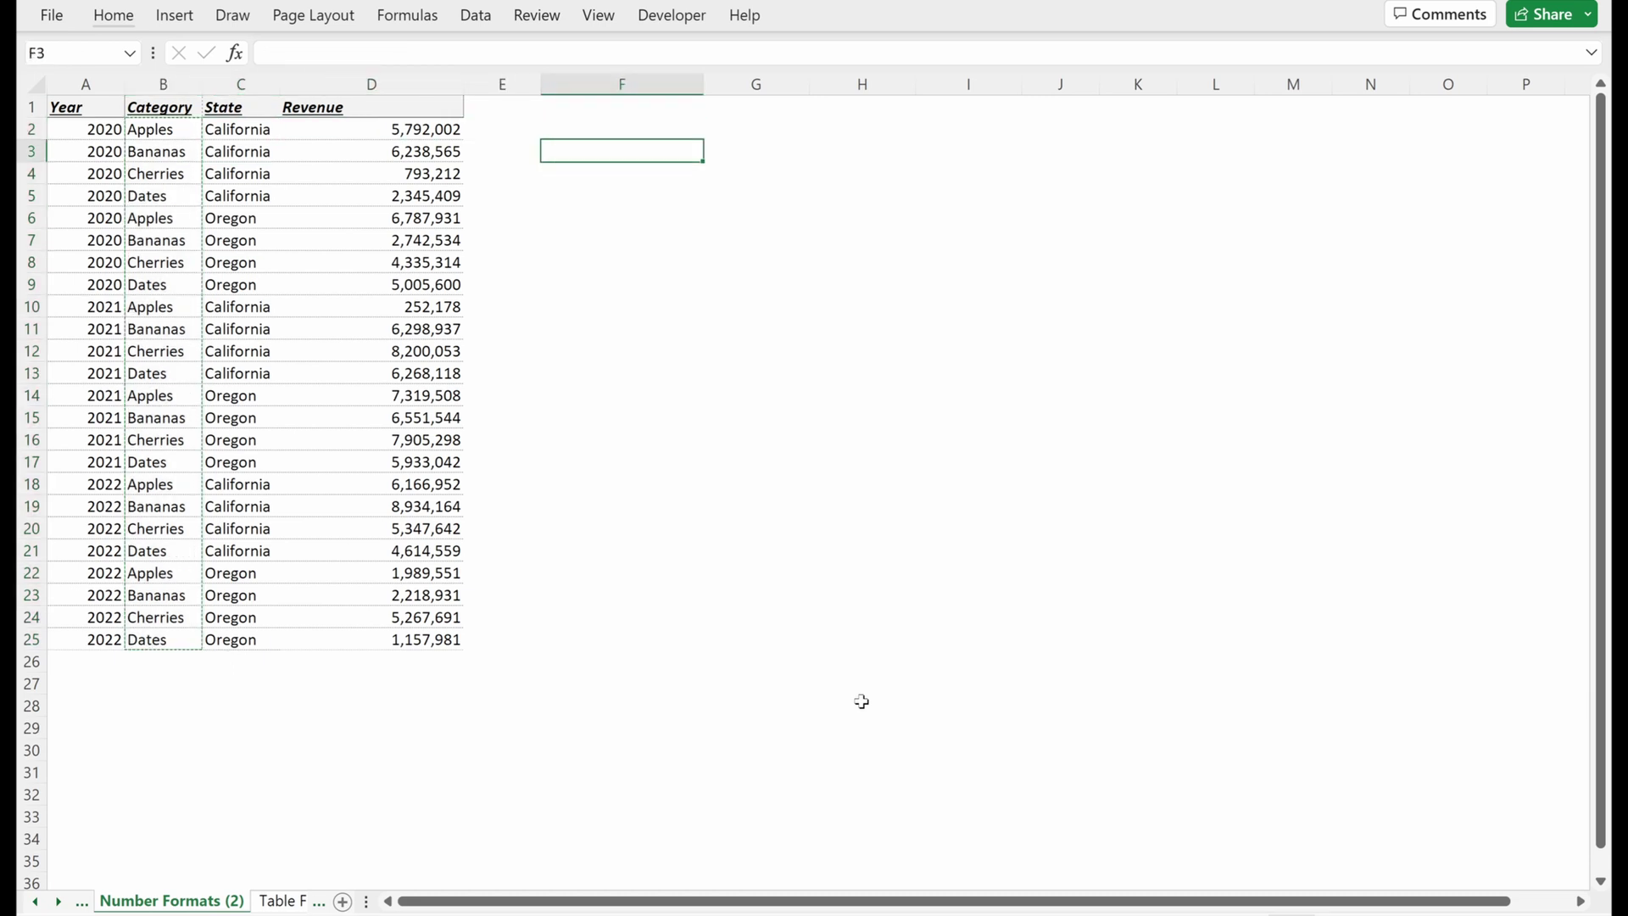
key(ctrl+alt+v)
key(v)
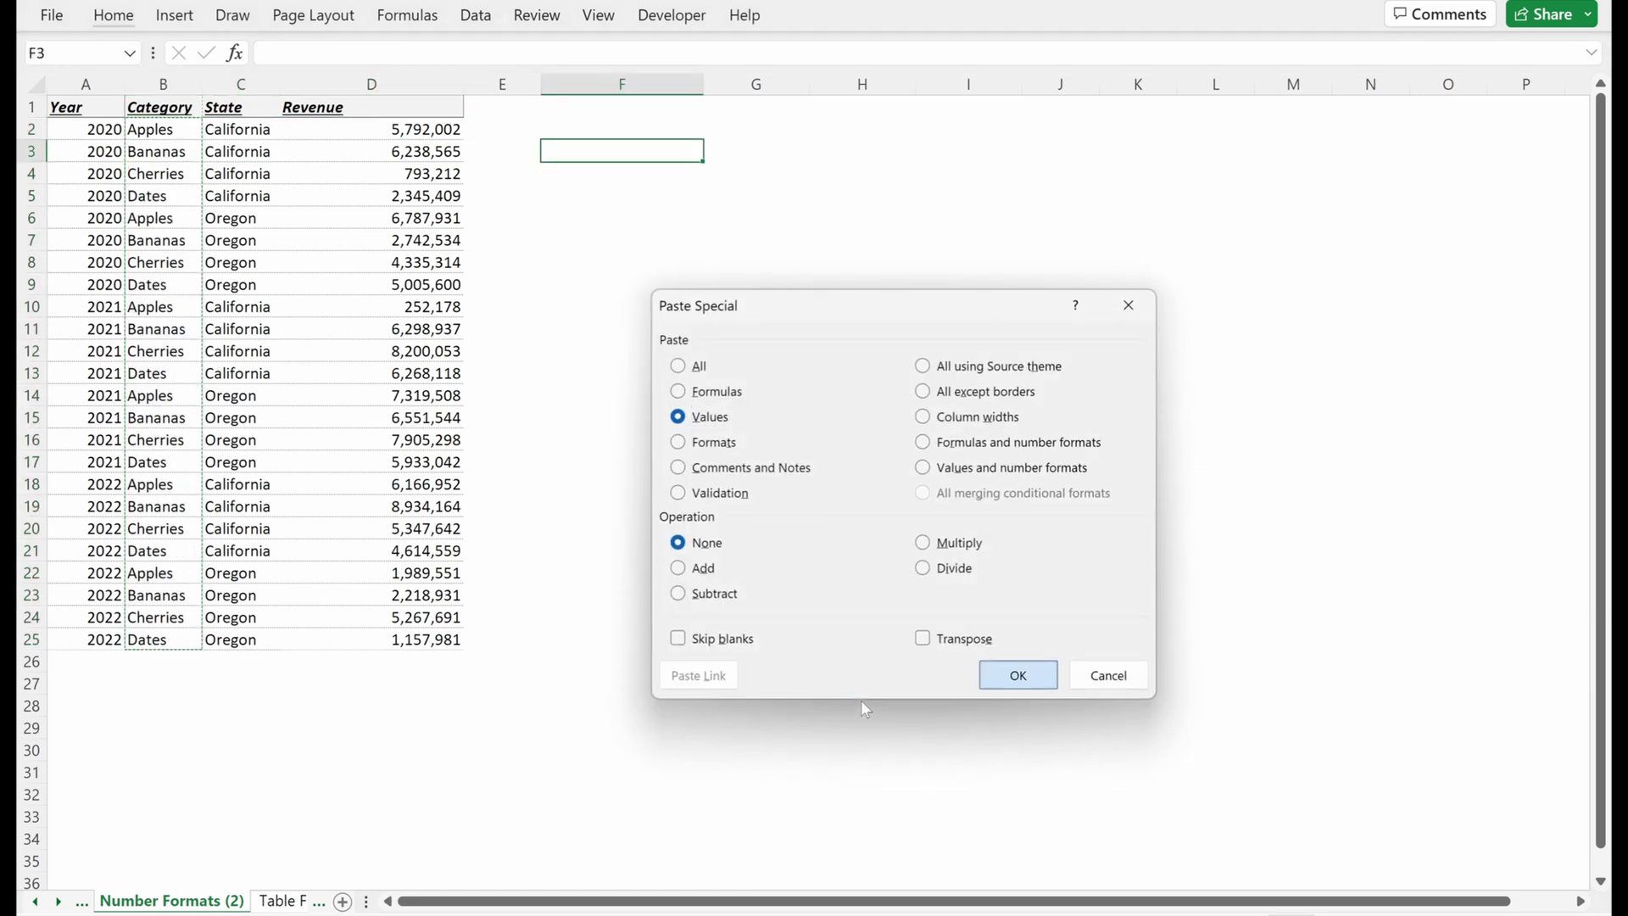
key(Return)
- Remove duplicates from the pasted categories, leaving Apples, Bananas, Cherries and Dates
key(alt+a)
key(m)
key(Tab)
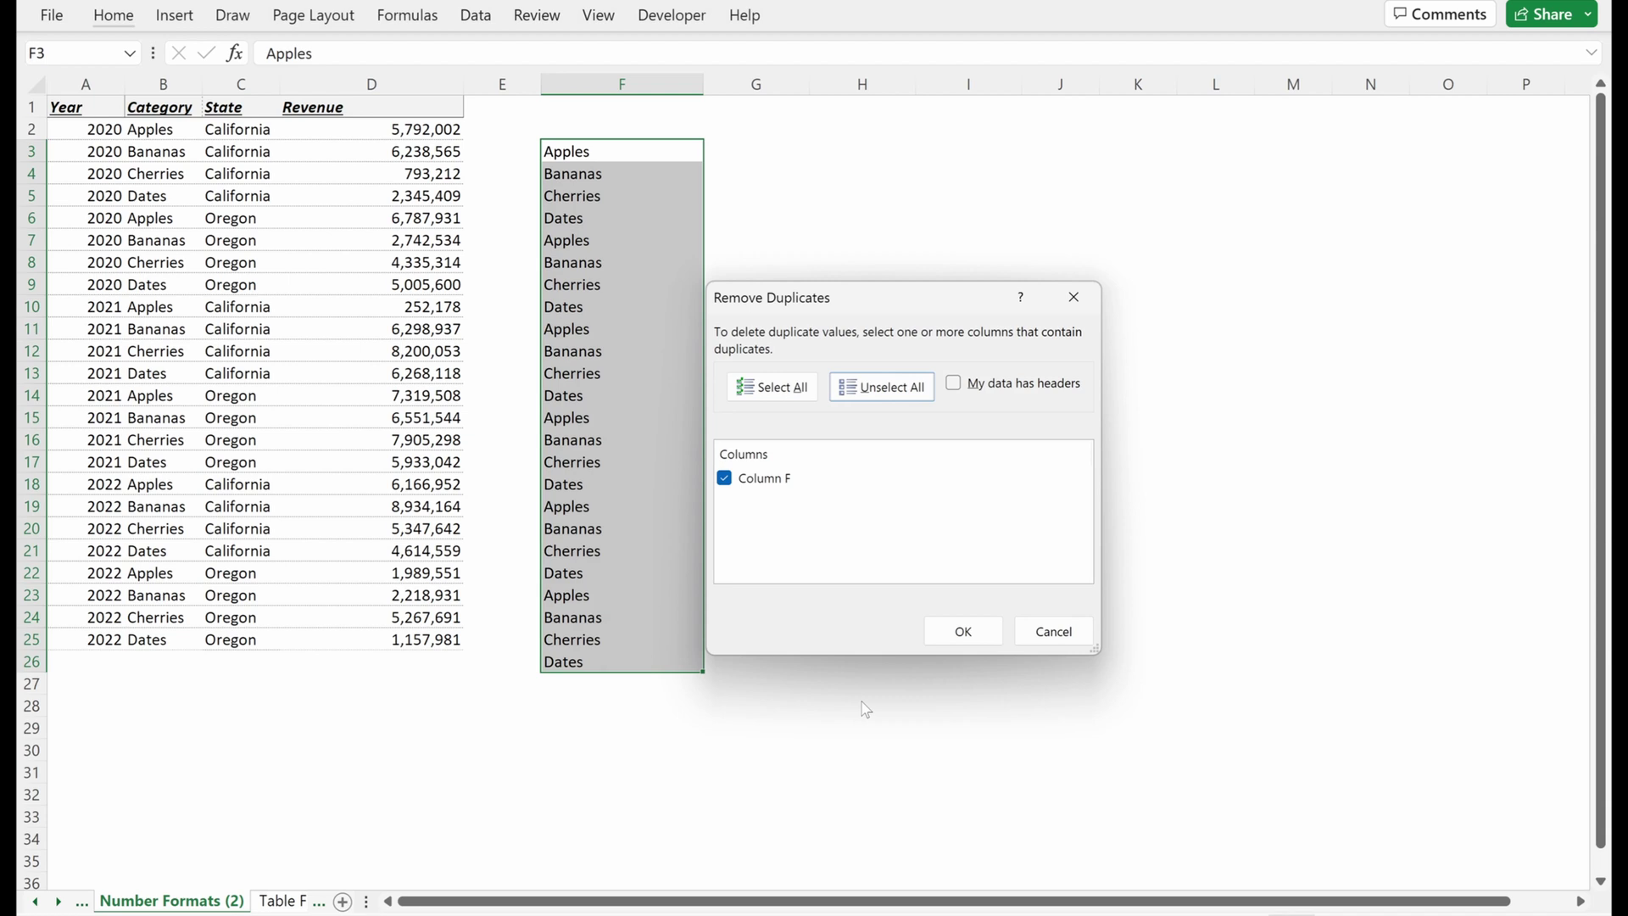
key(Tab)
key(Tab)
key(Tab)
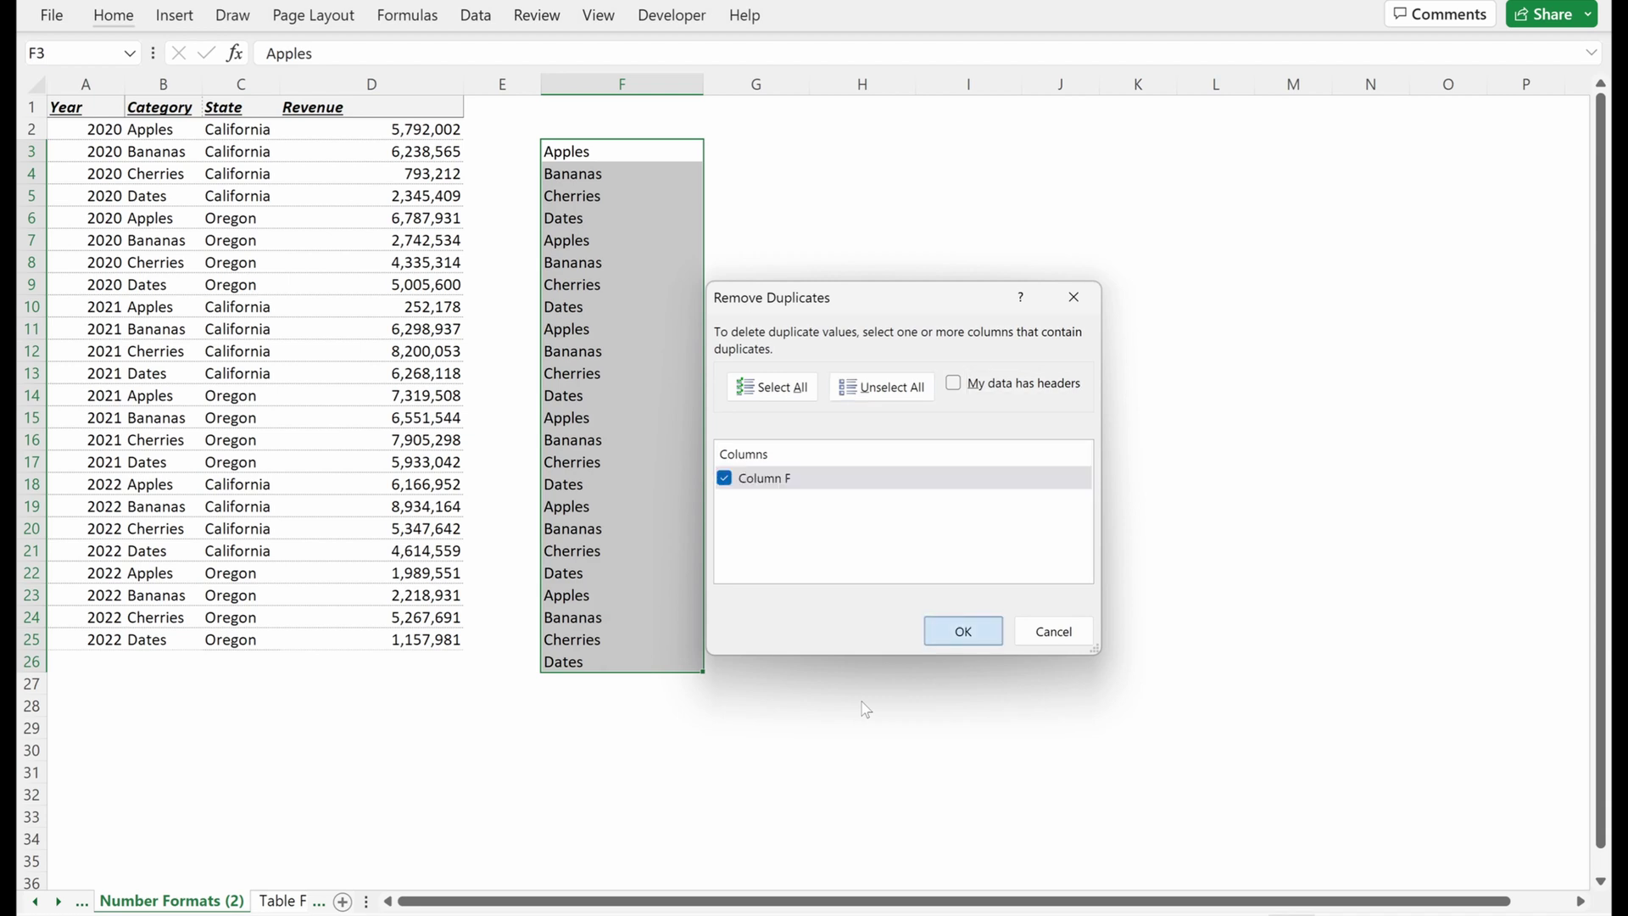
key(Return)
key(Return)
key(ctrl+Home)
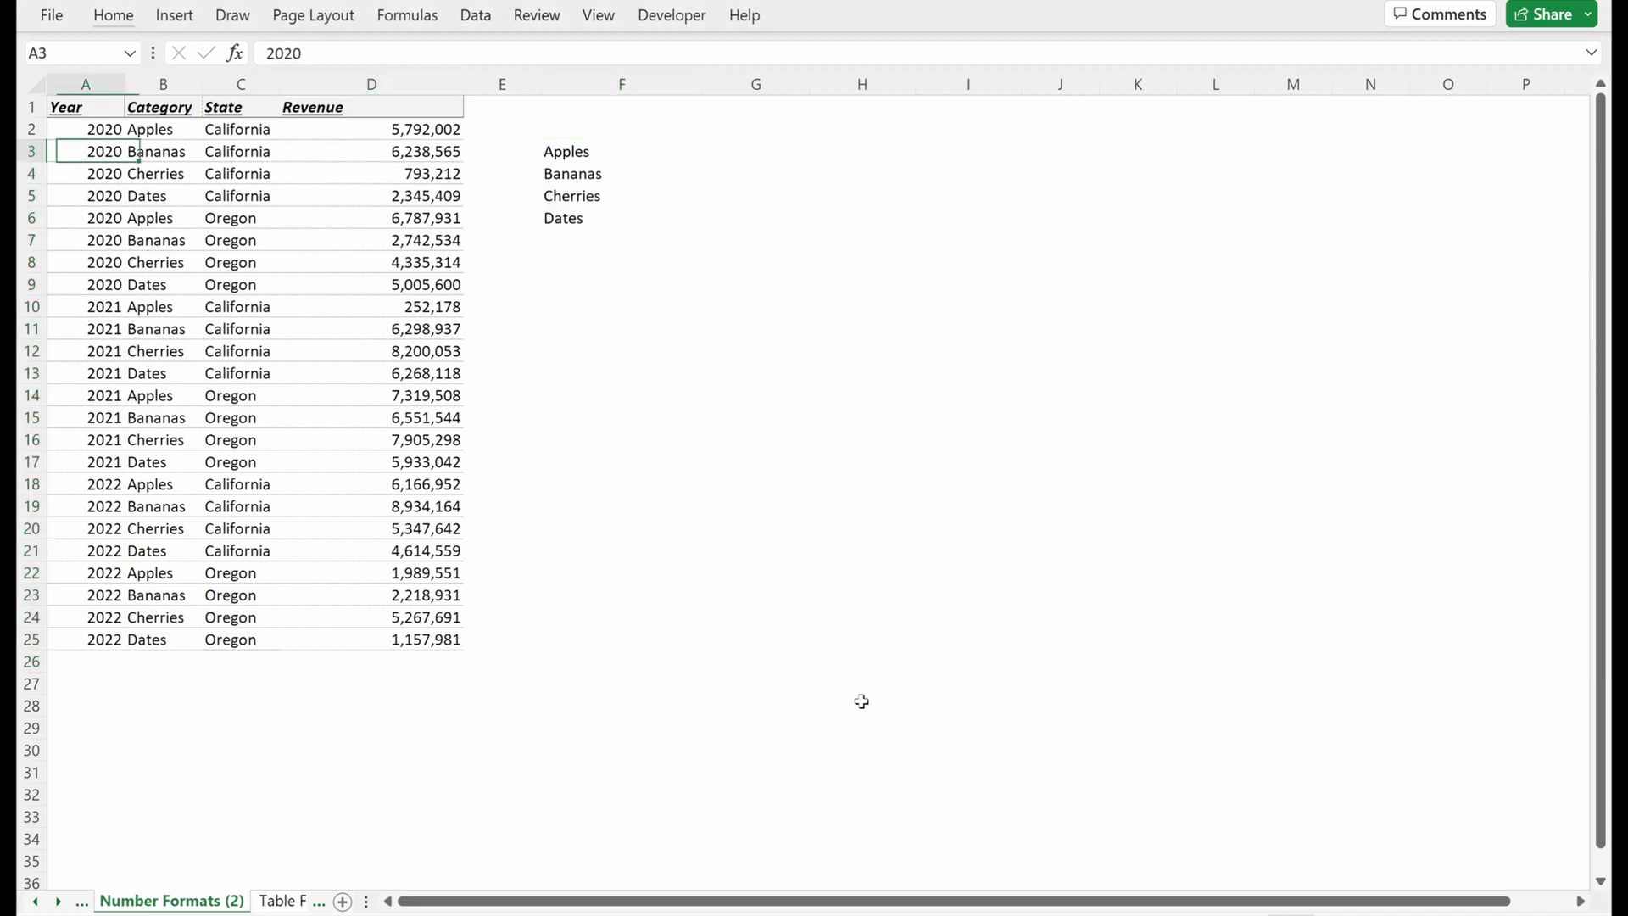
- Copy the Year column A2:A25 and paste it as values into G3
key(ctrl+shift+Down)
key(ctrl+c)
key(Right)
key(Right)
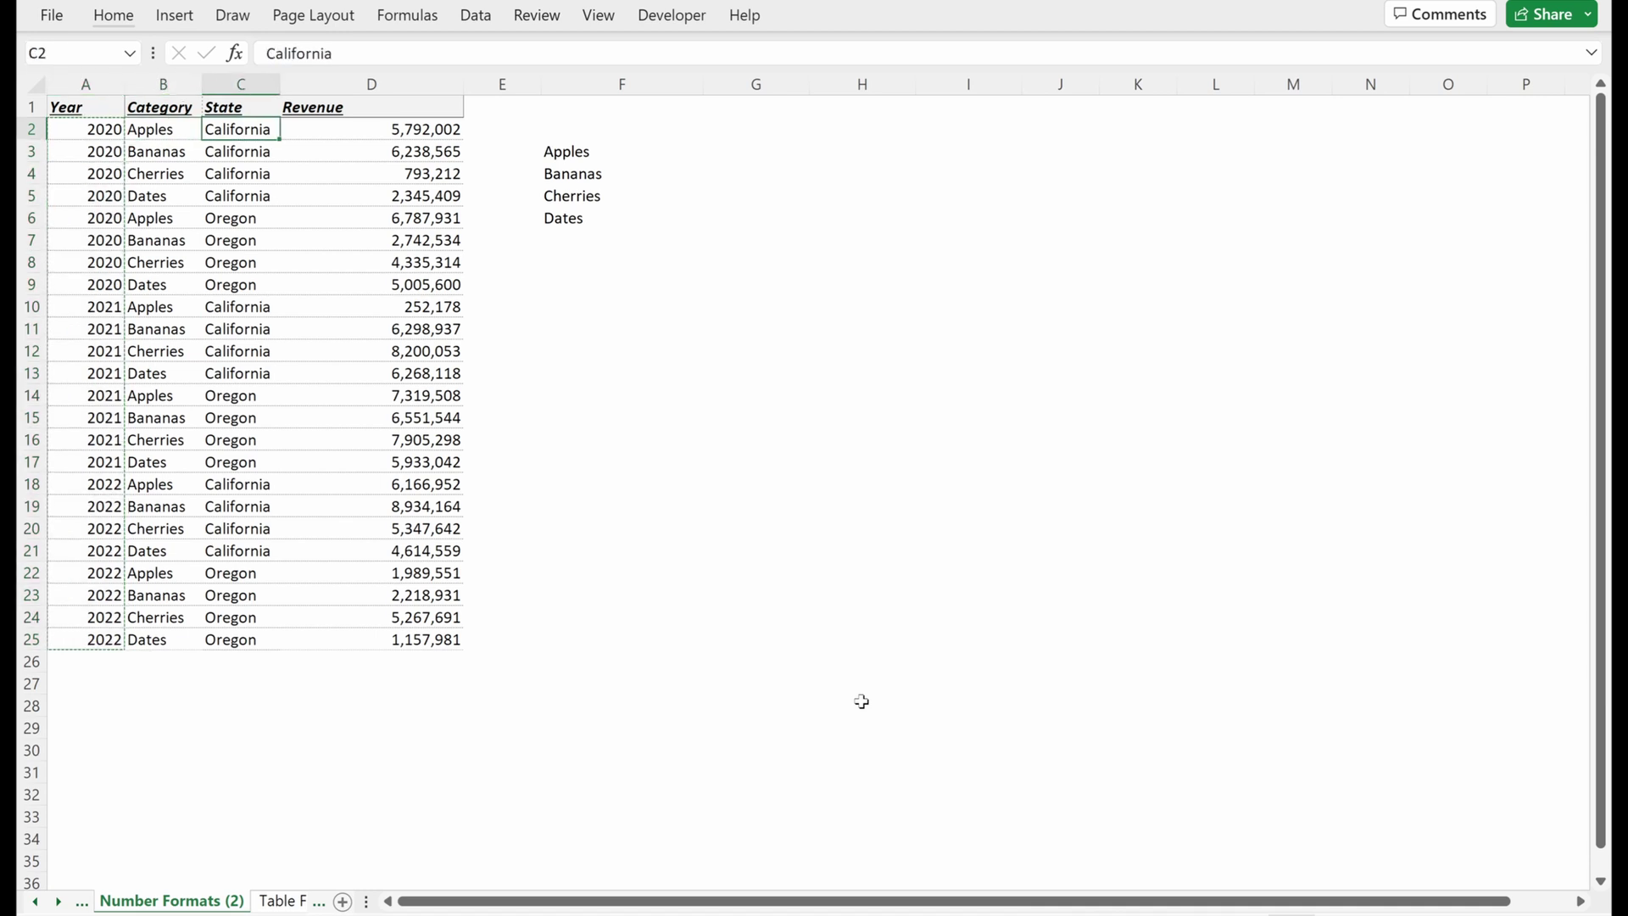
key(Right)
key(Right)
key(Right)
key(Right)
key(Right)
key(Right)
key(Down)
key(Left)
key(Left)
key(Left)
key(Right)
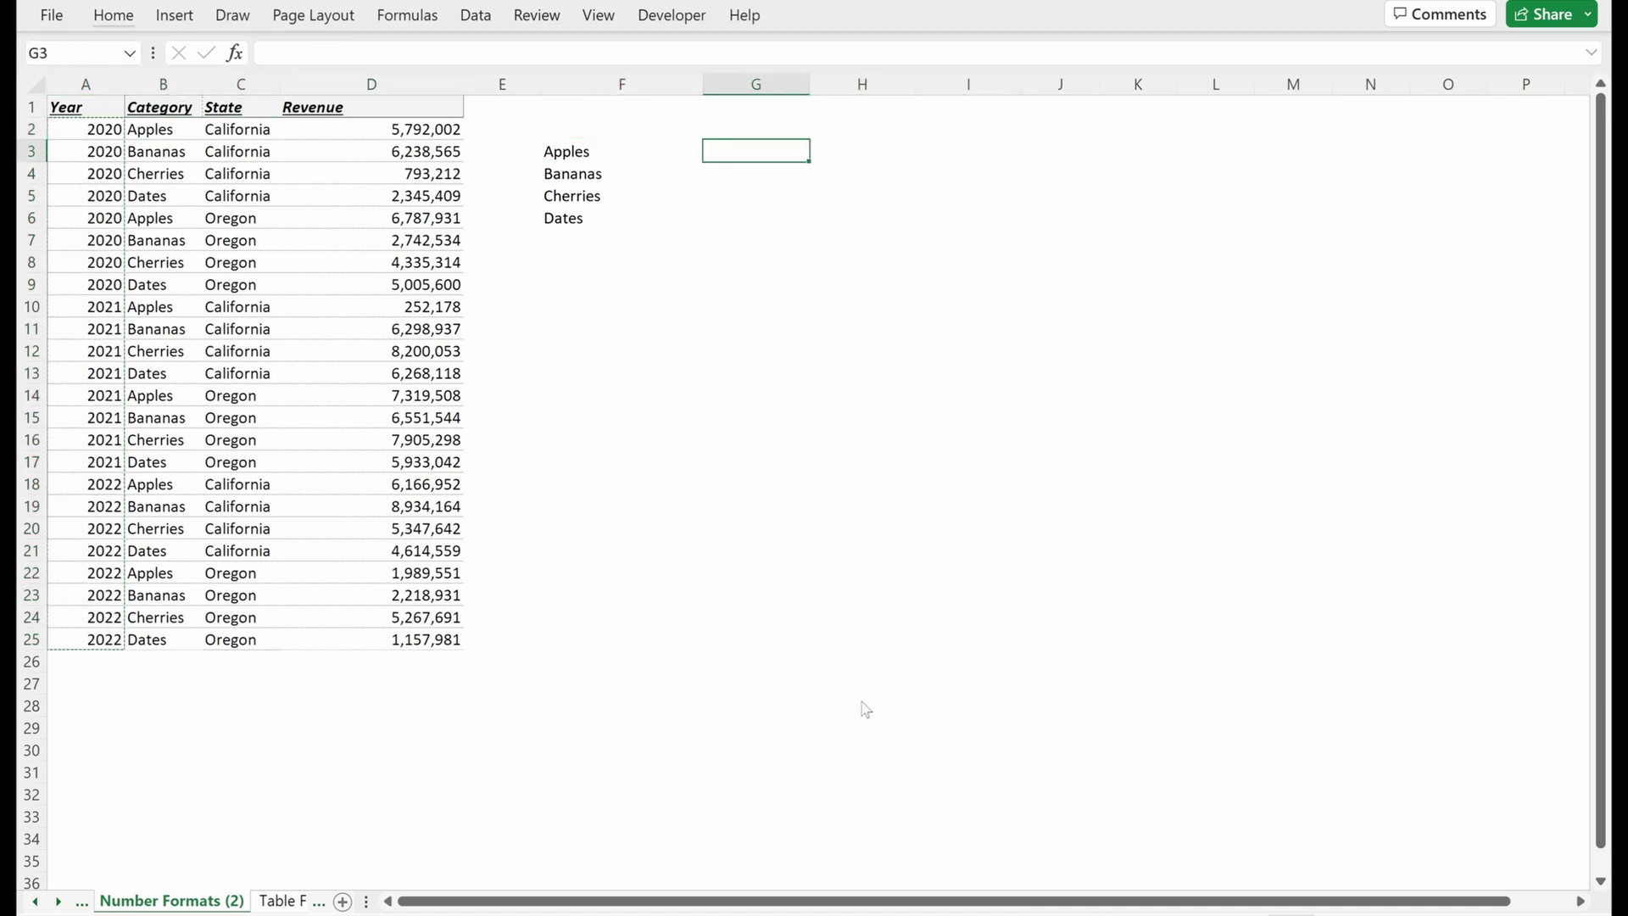
key(ctrl+alt+v)
key(v)
key(Return)
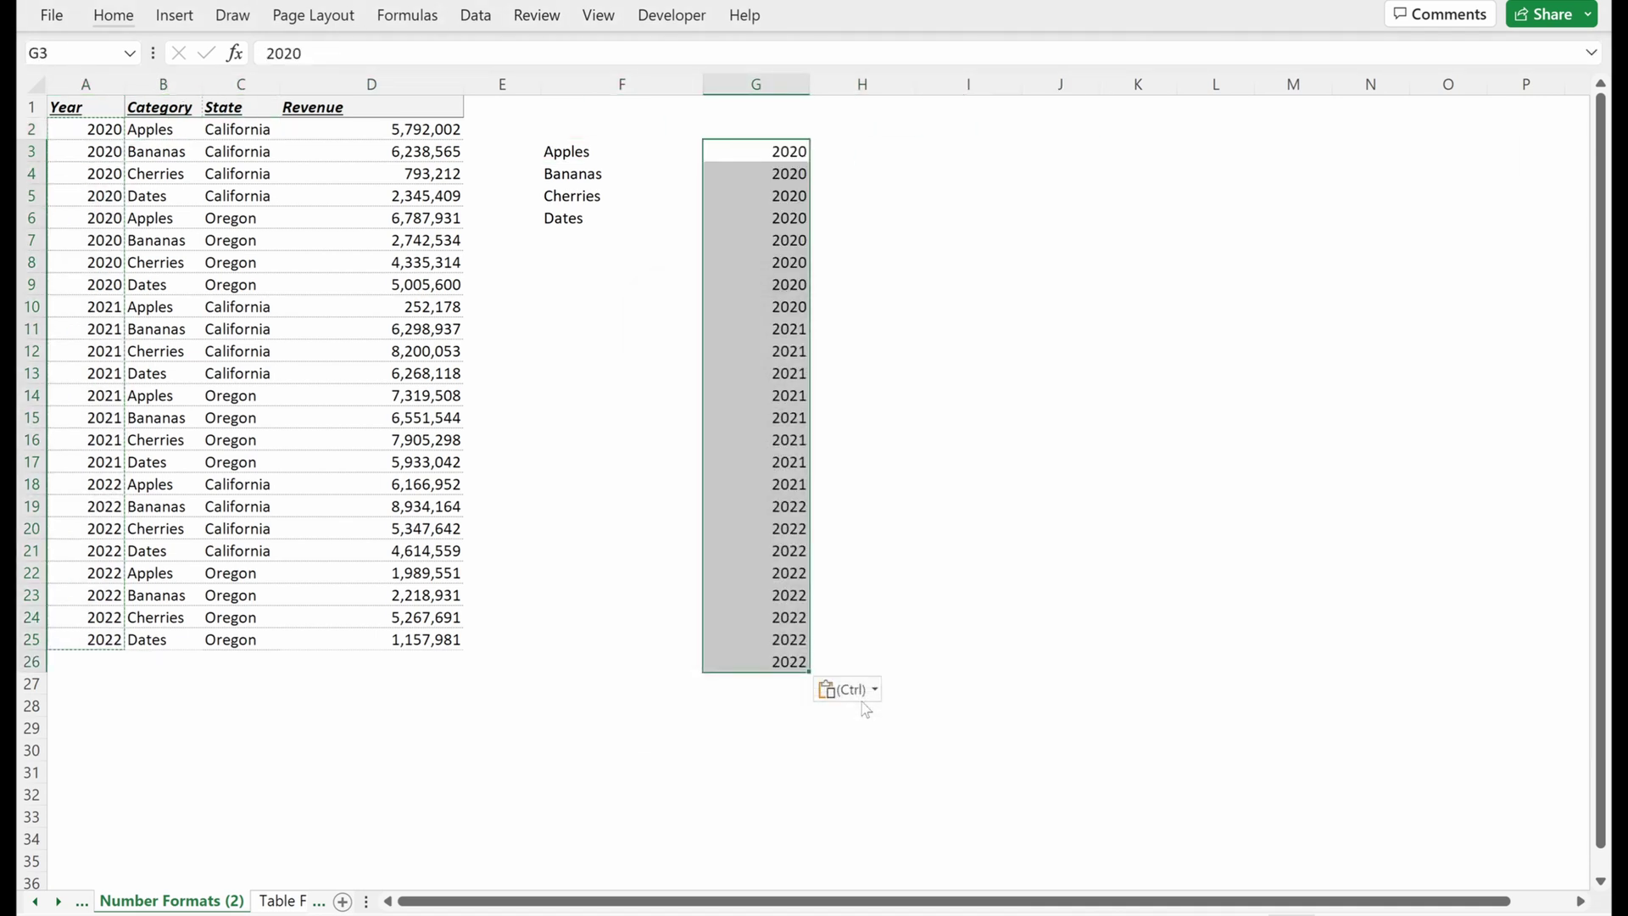
- Remove duplicate years using the current selection only, leaving 2020, 2021 and 2022
key(Escape)
key(alt+a)
key(m)
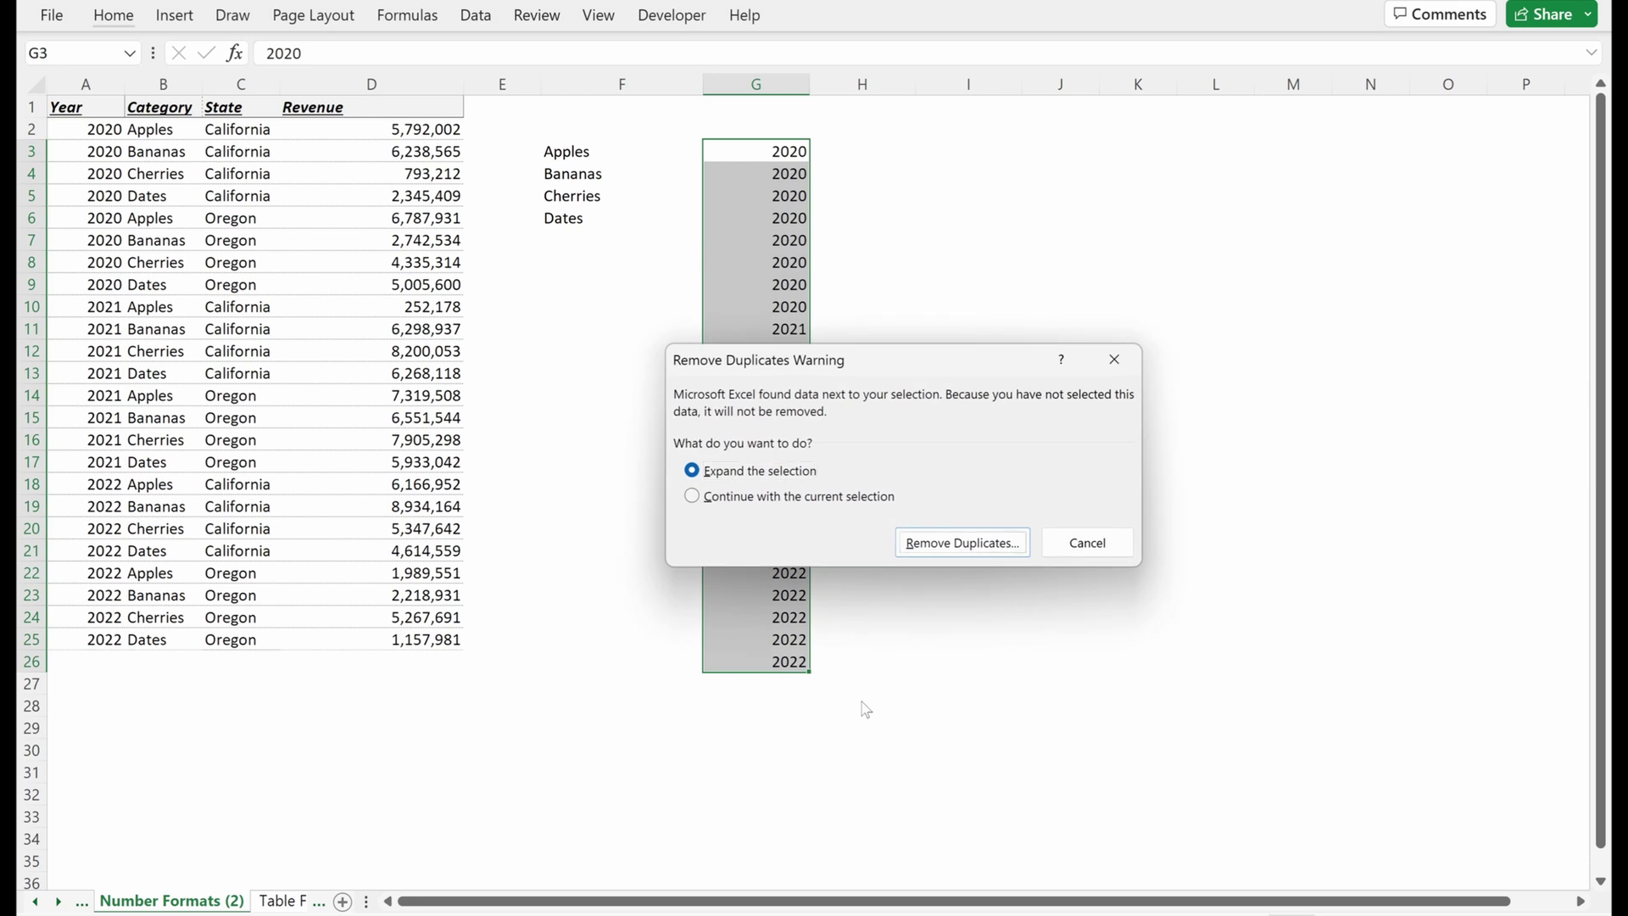
key(alt+c)
key(alt+r)
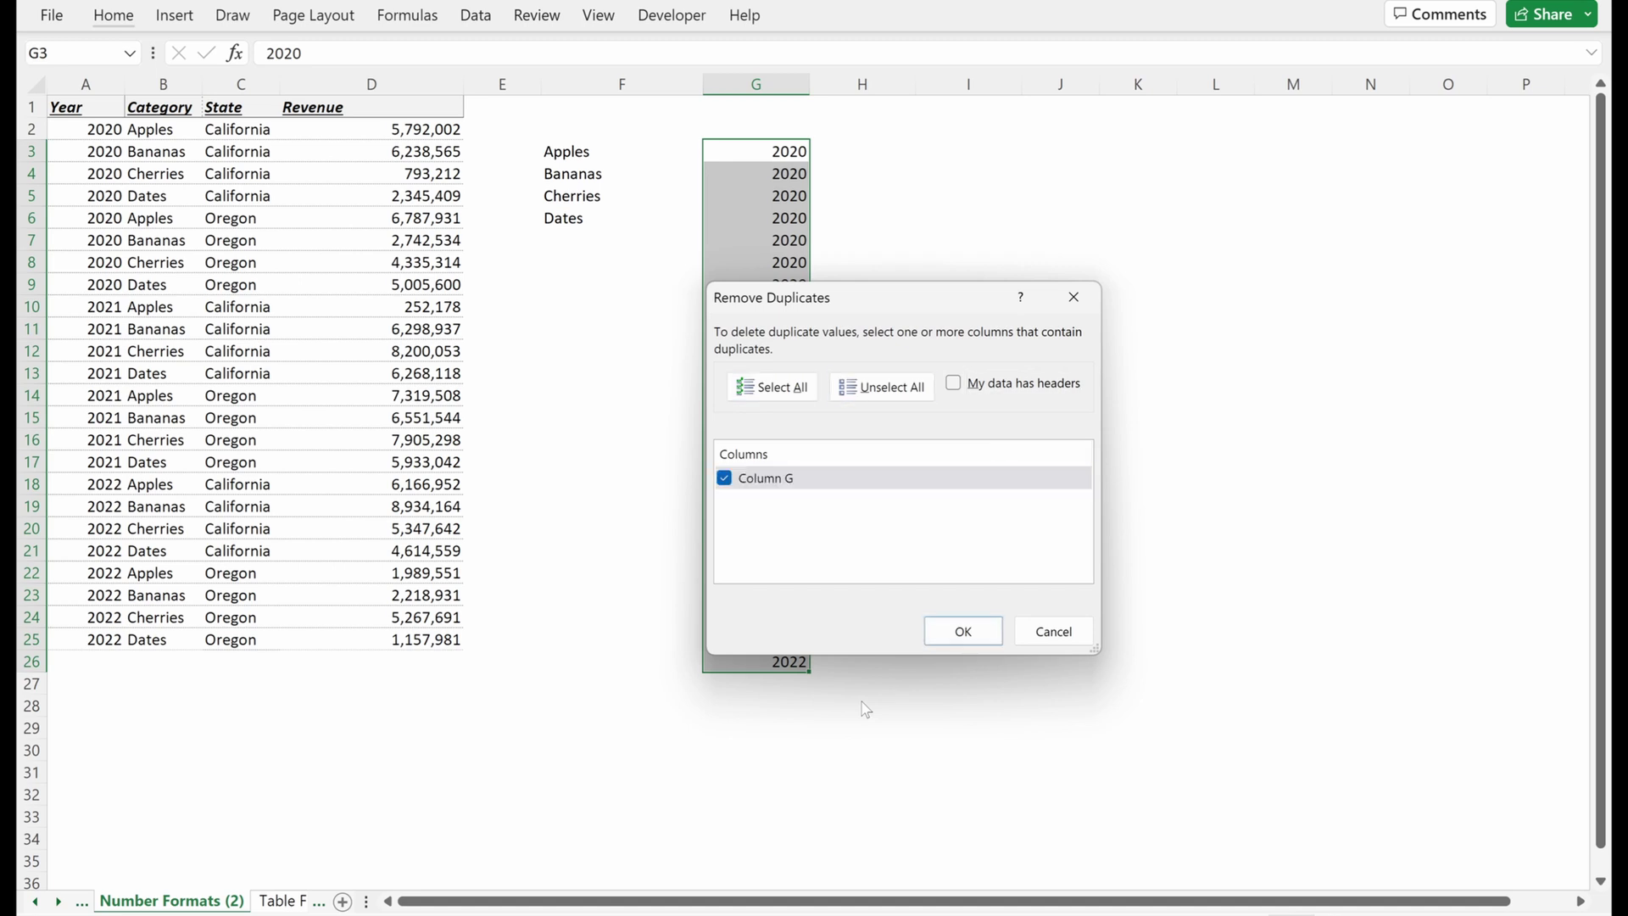
key(Return)
key(Return)
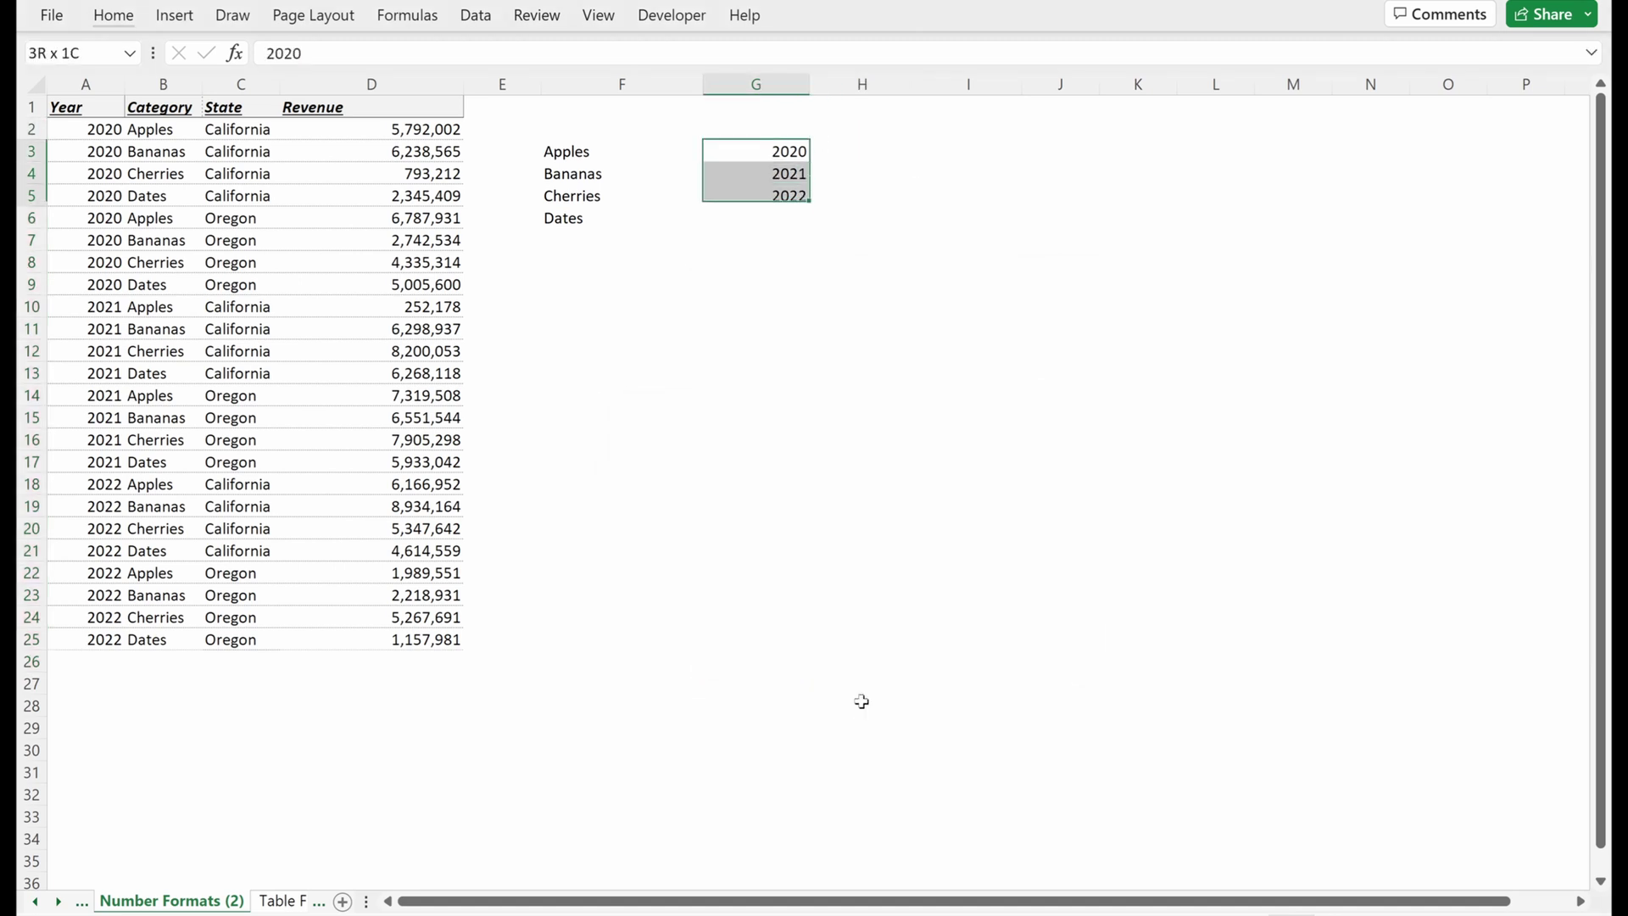
key(ctrl+c)
key(Left)
key(Up)
key(Right)
key(ctrl+alt+v)
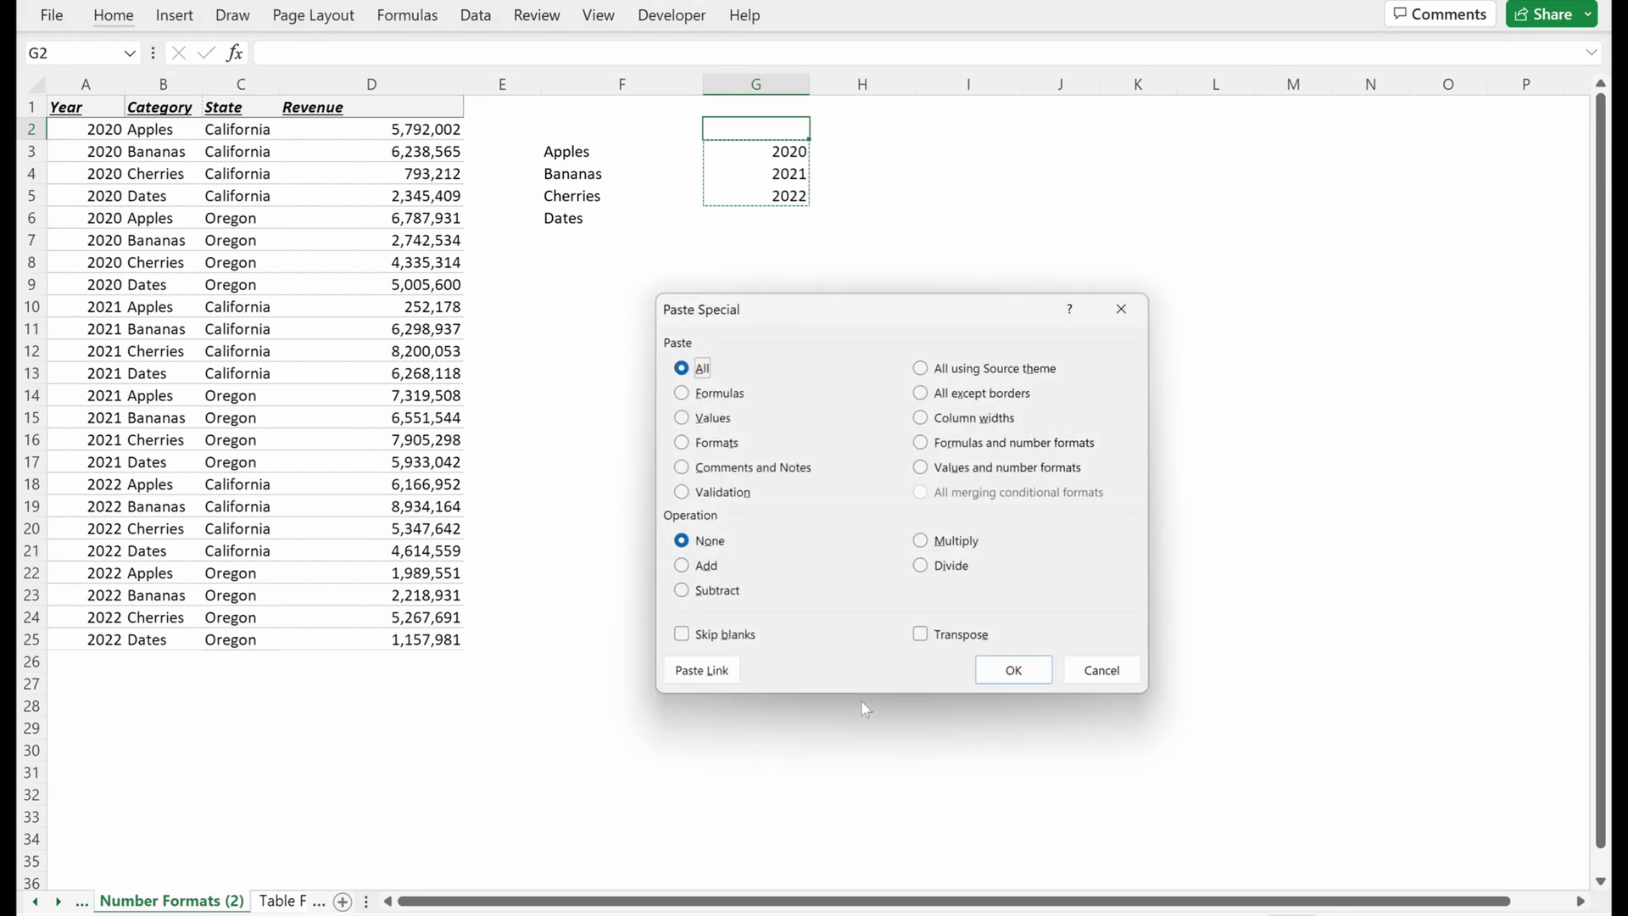
key(v)
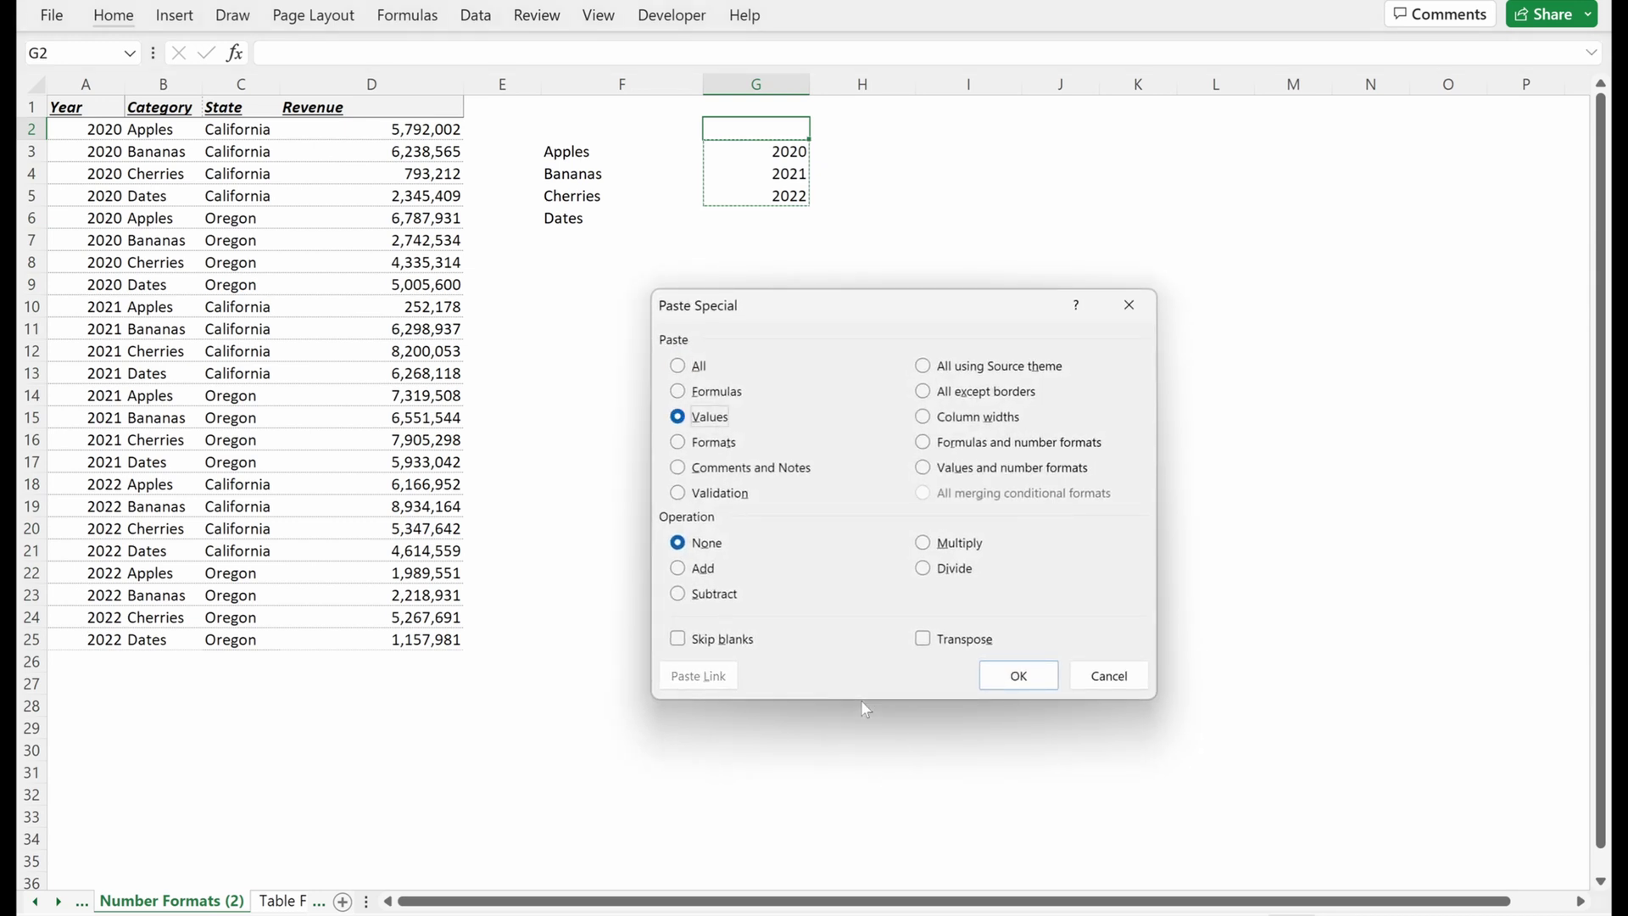
key(e)
key(Return)
key(Down)
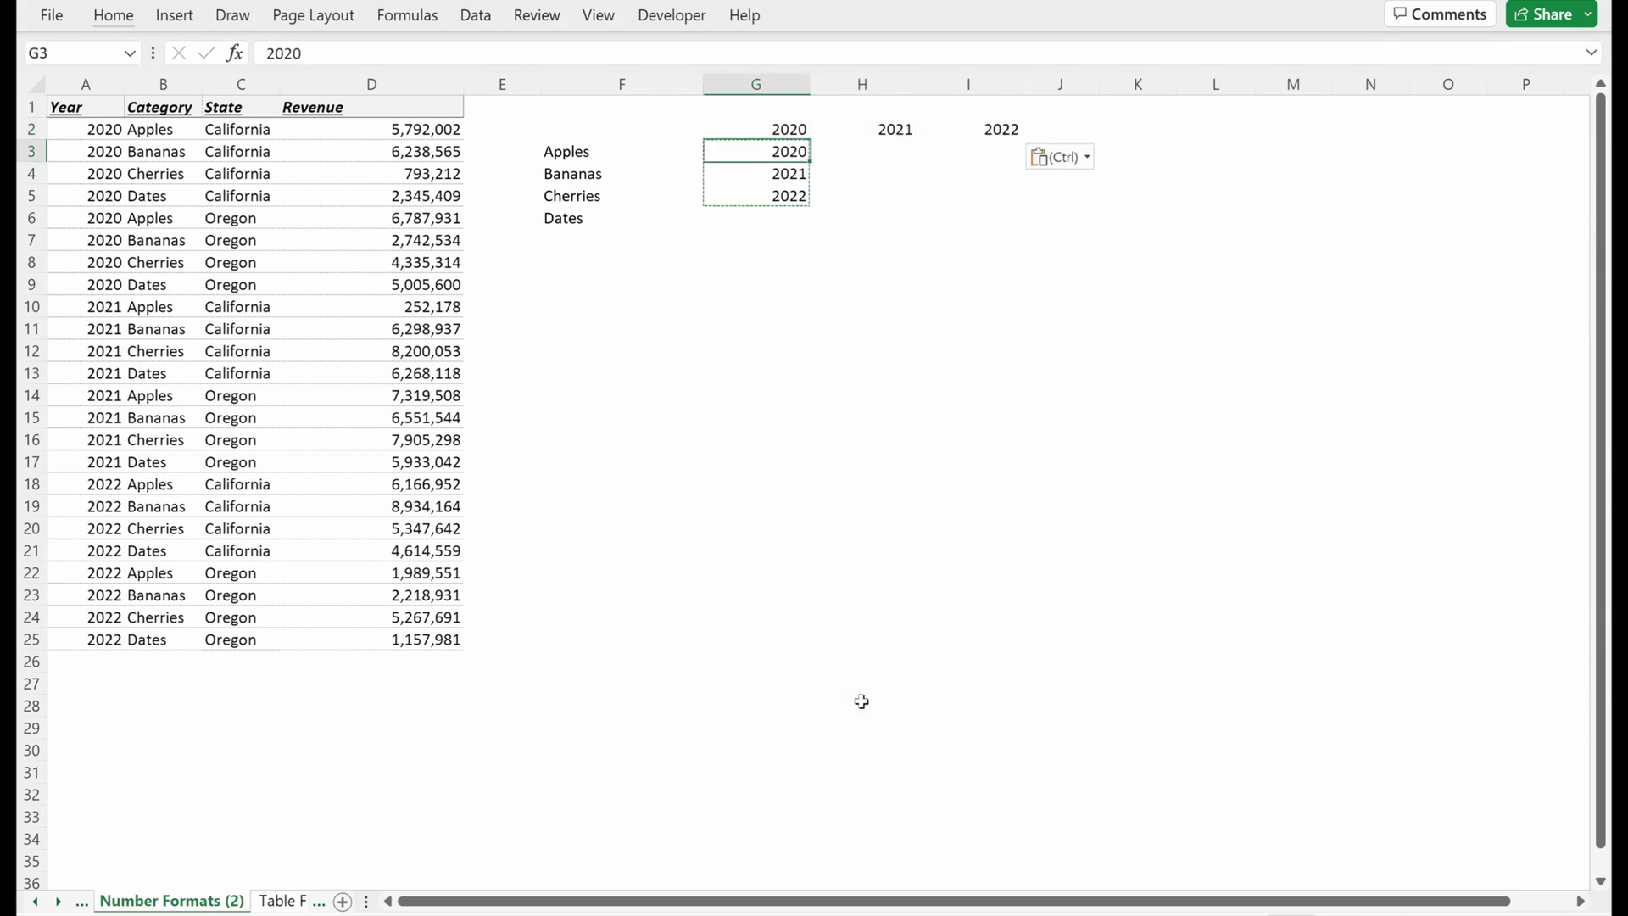
key(shift+Down)
key(shift+Down)
key(Delete)
key(Up)
key(shift+Right)
key(shift+Right)
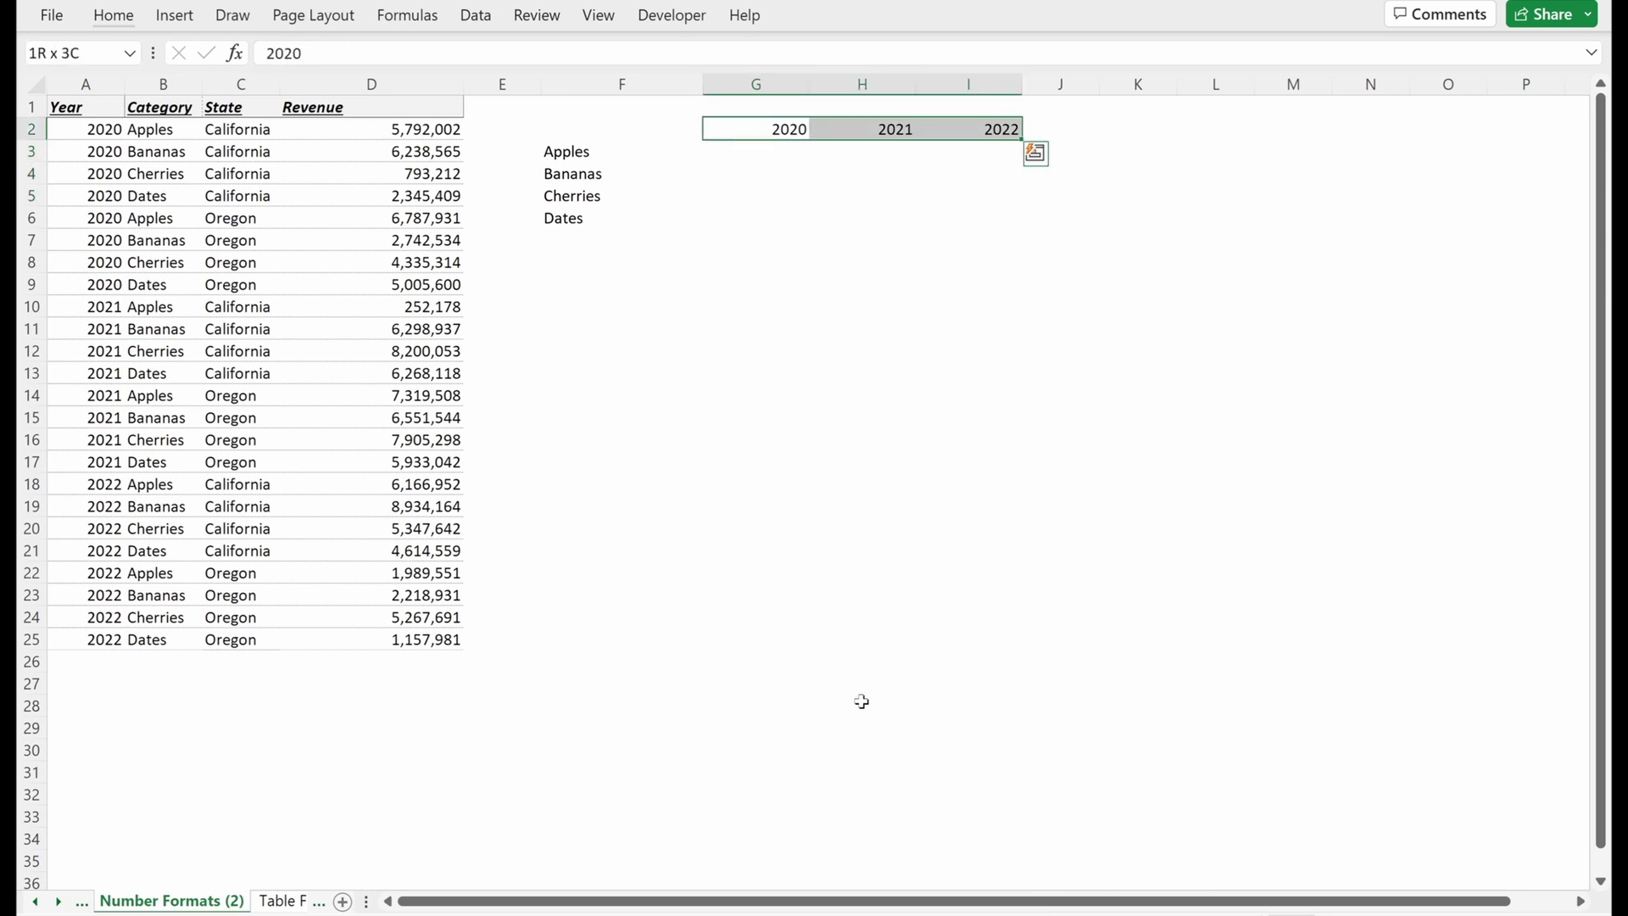
key(ctrl+b)
key(ctrl+u)
key(Down)
key(Up)
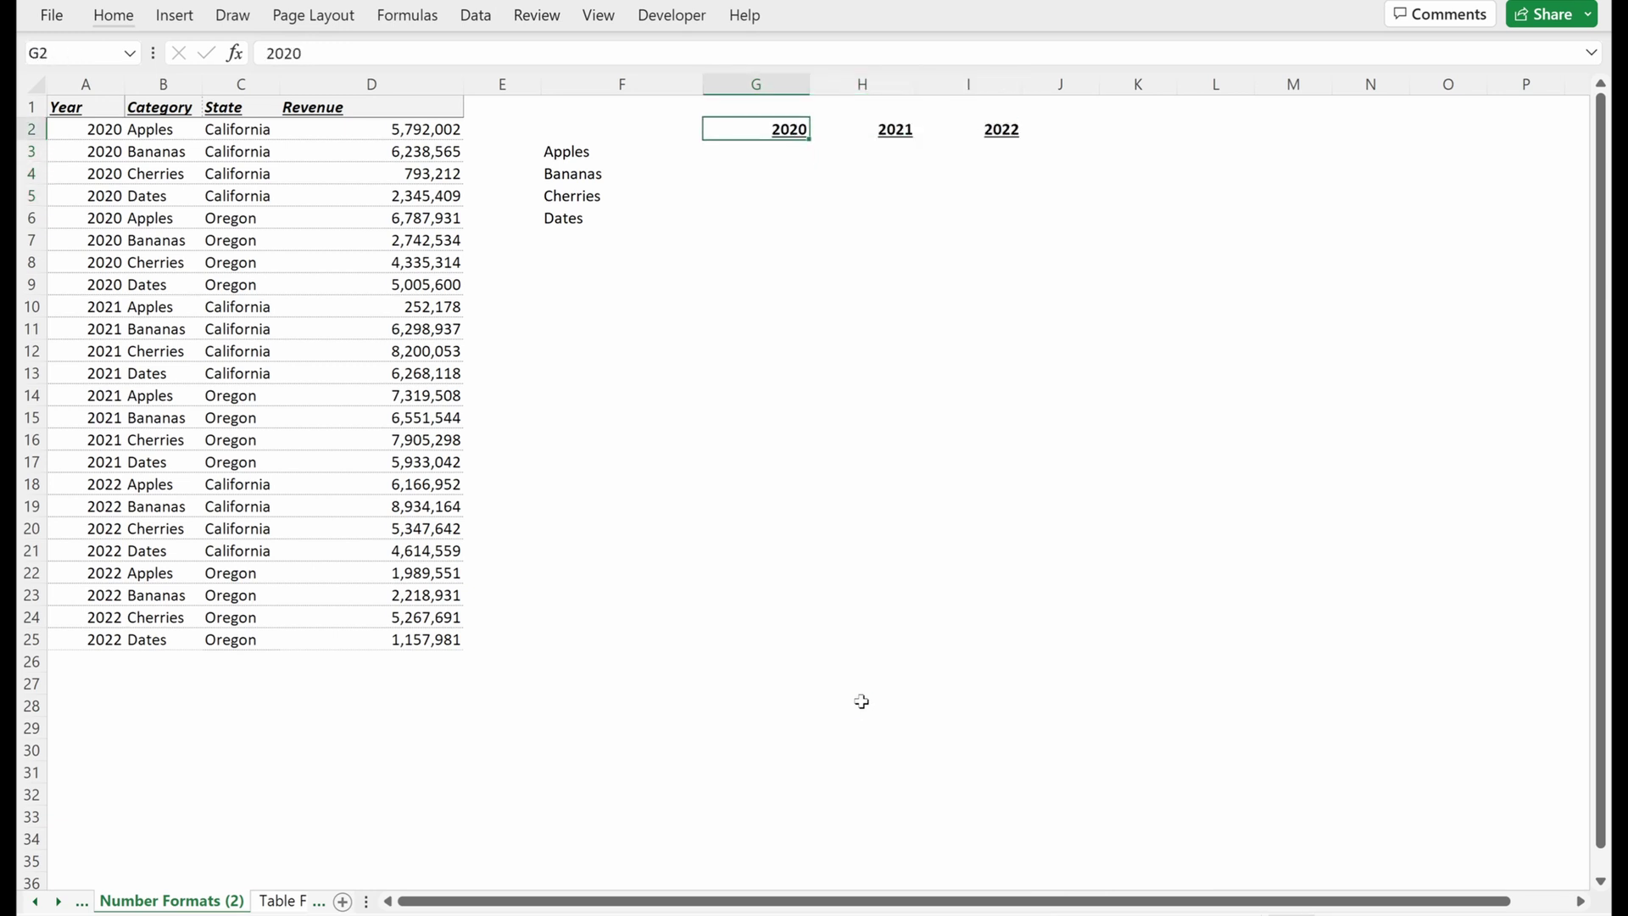
key(shift+Right)
key(shift+Right)
key(Right)
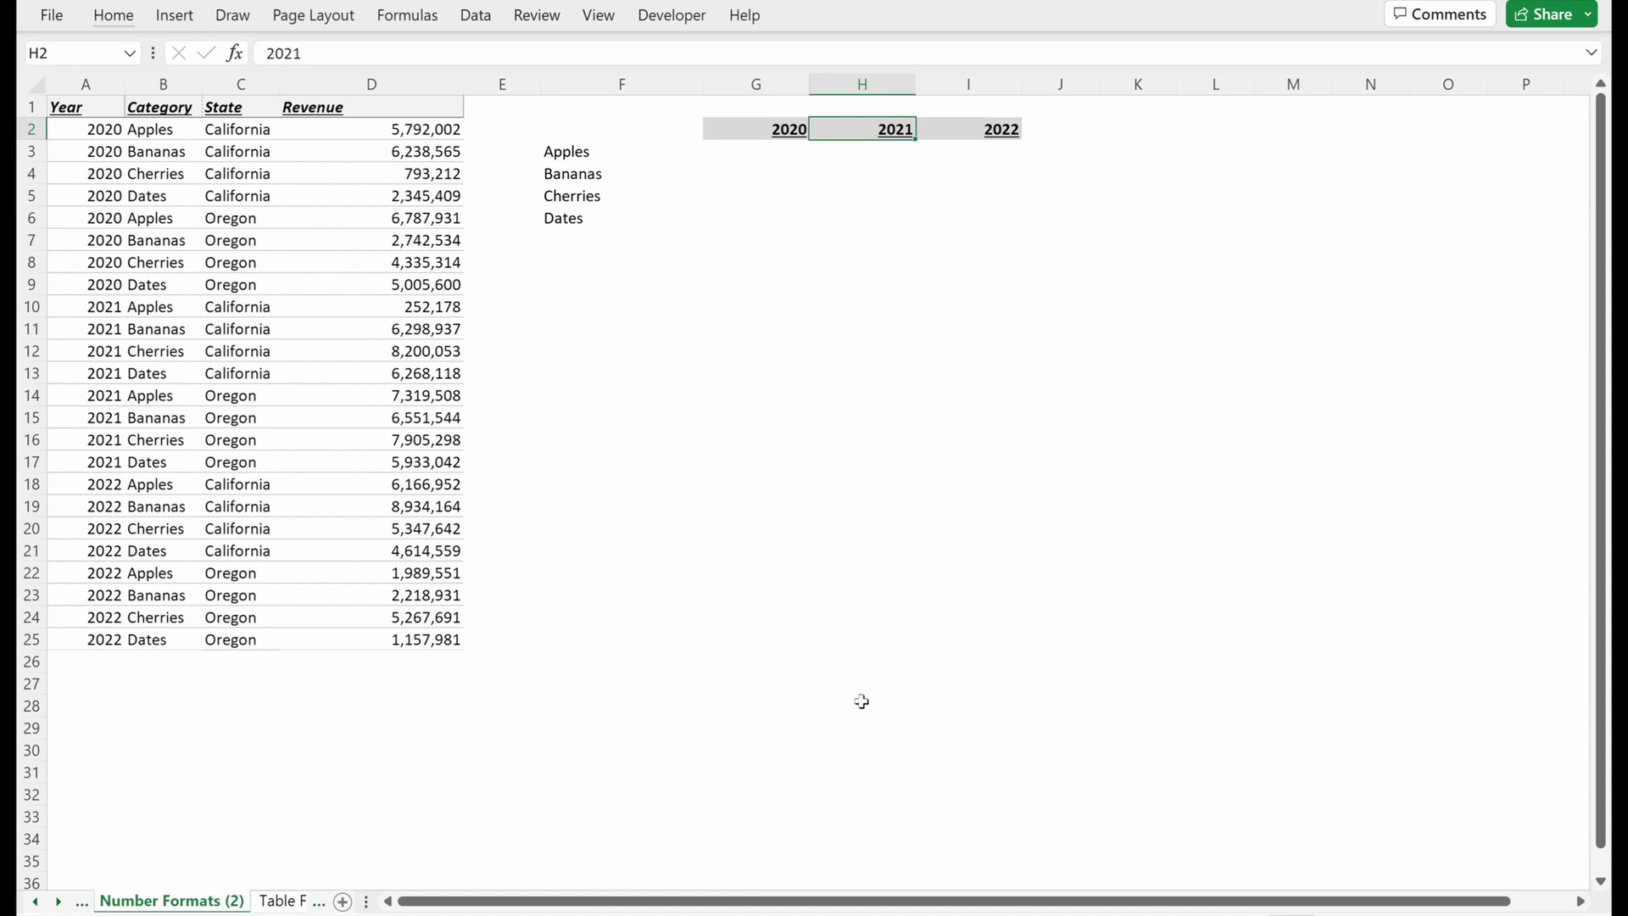
key(Left)
key(Down)
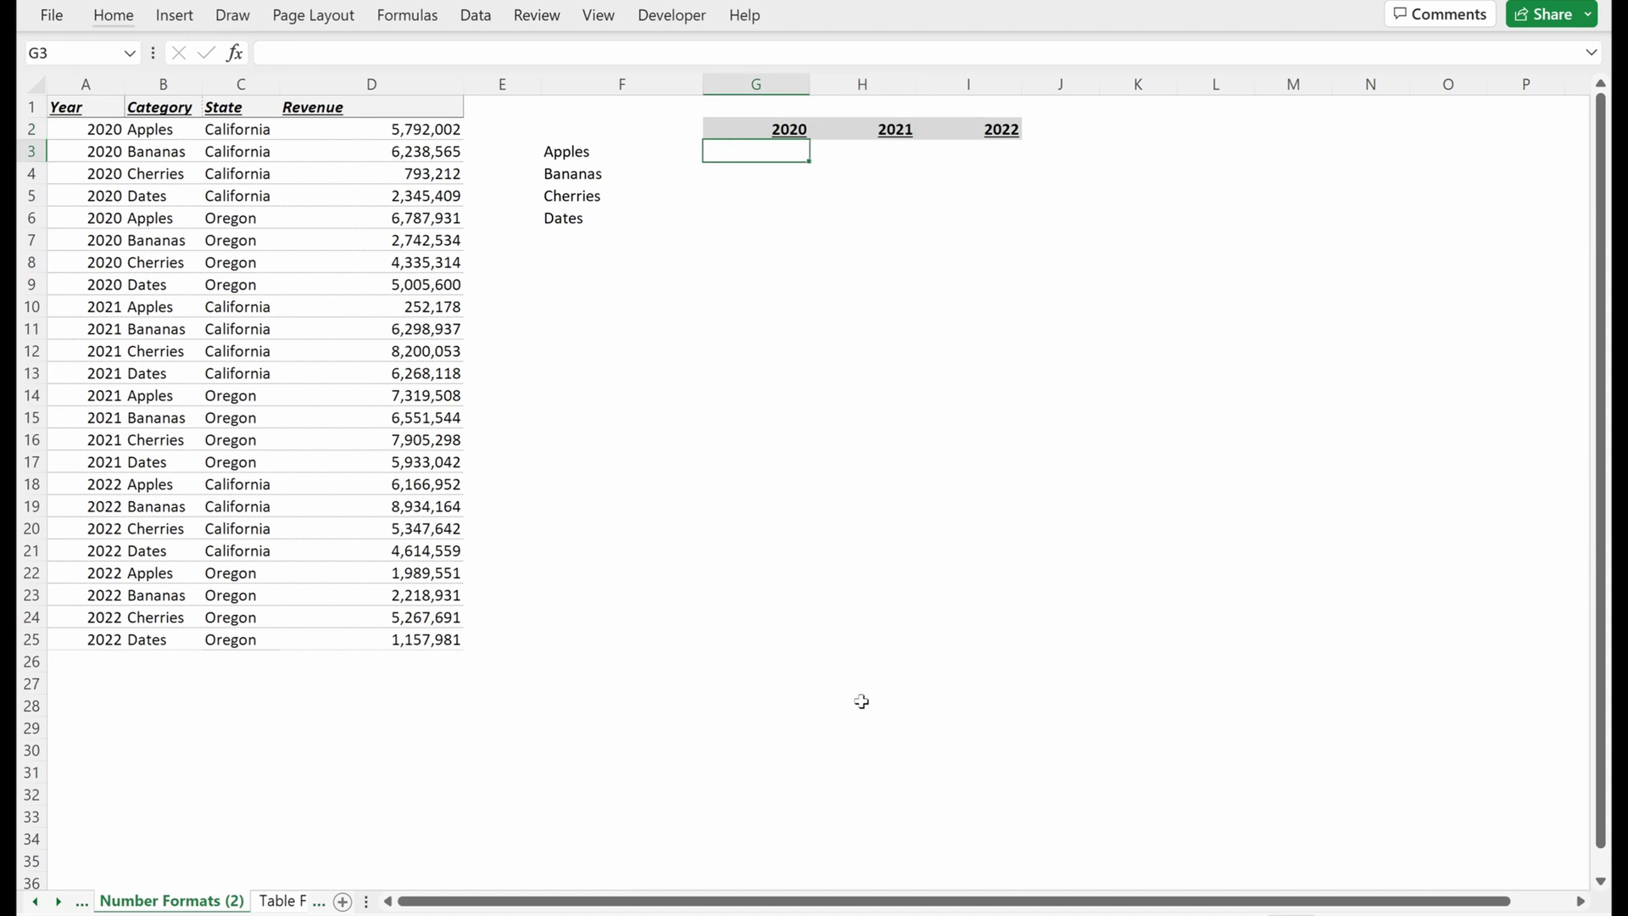
- Start a SUMIFS in G3 with locked ranges $D$2:$D$25 for revenue and $B$2:$B$25 for category
text(=sumifs)
key(Tab)
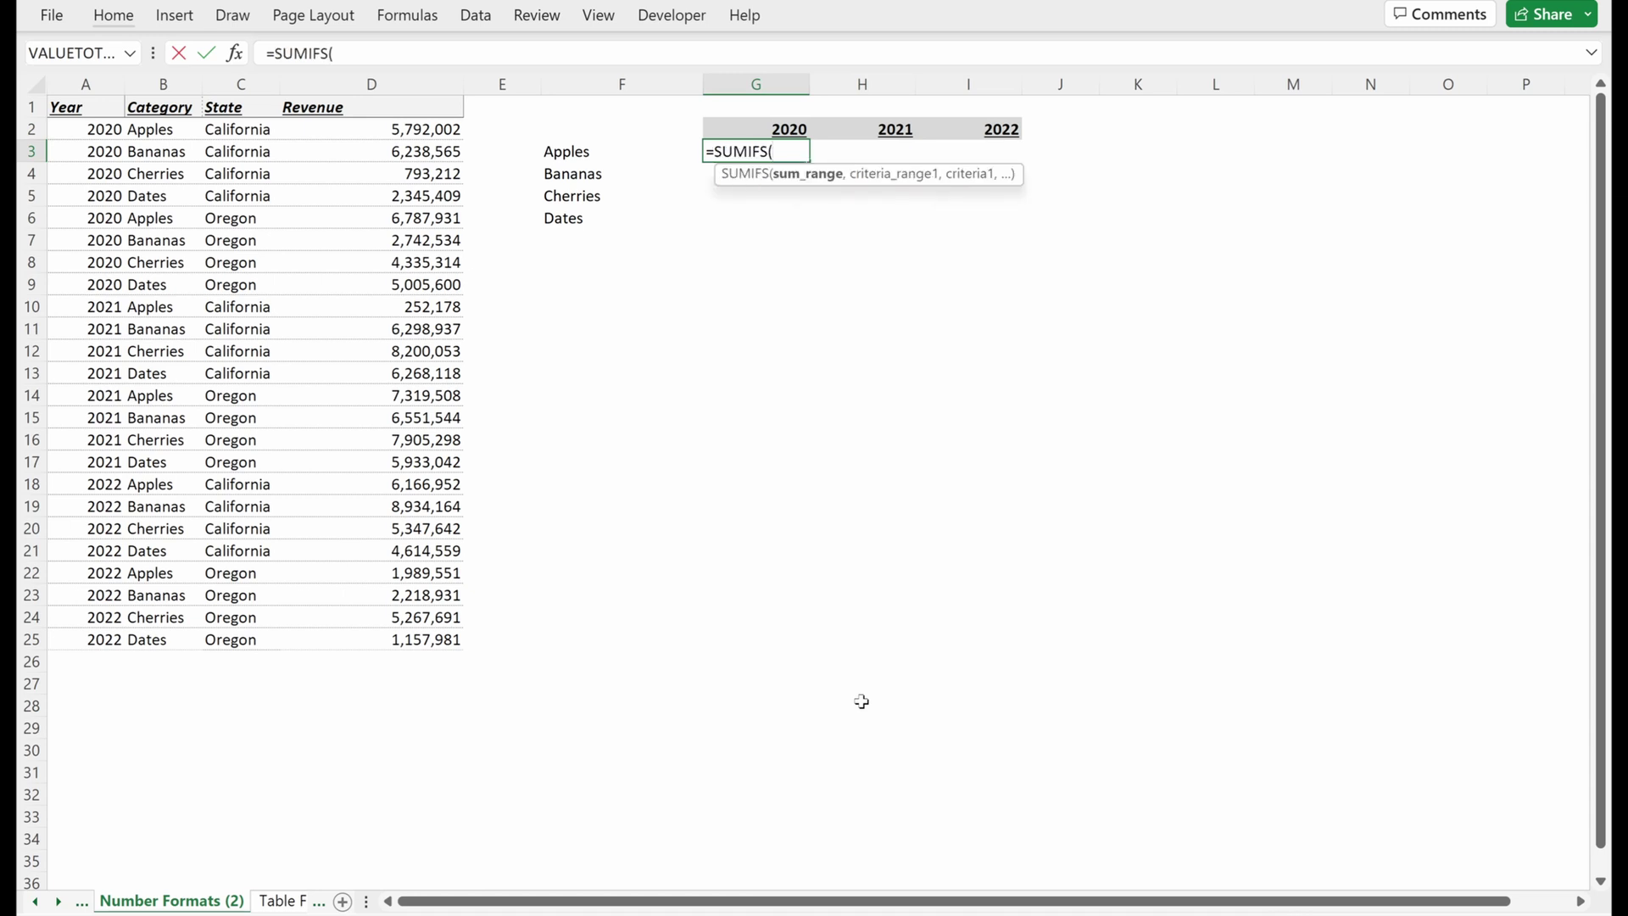
key(Left)
key(Left)
key(Left)
key(Up)
key(ctrl+shift+Down)
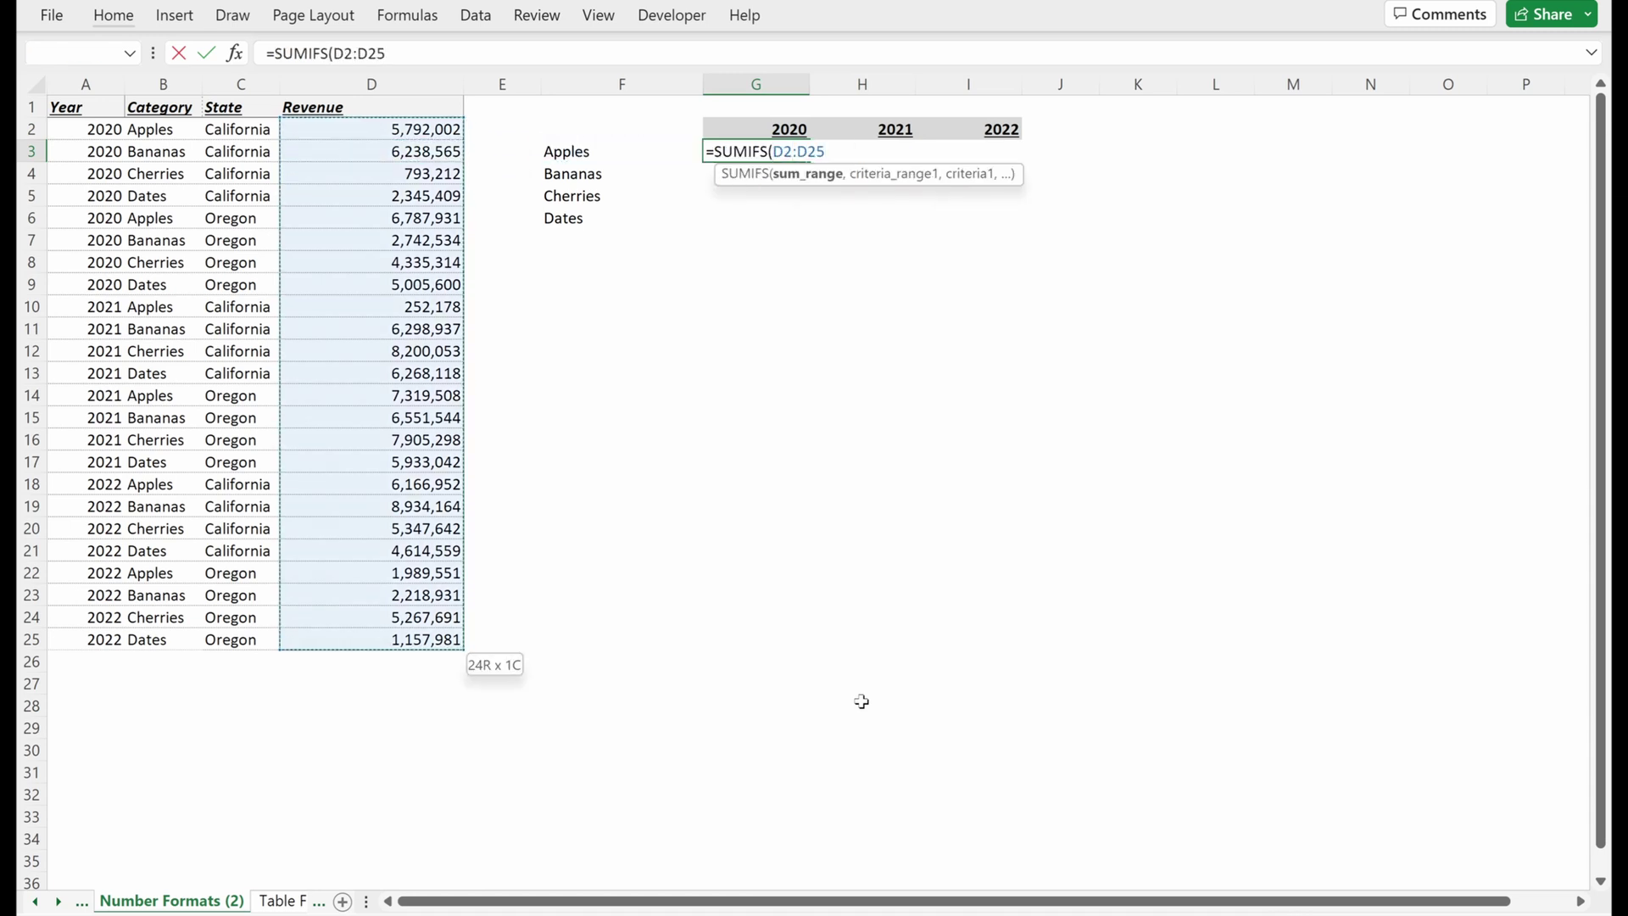
key(F4)
text(,)
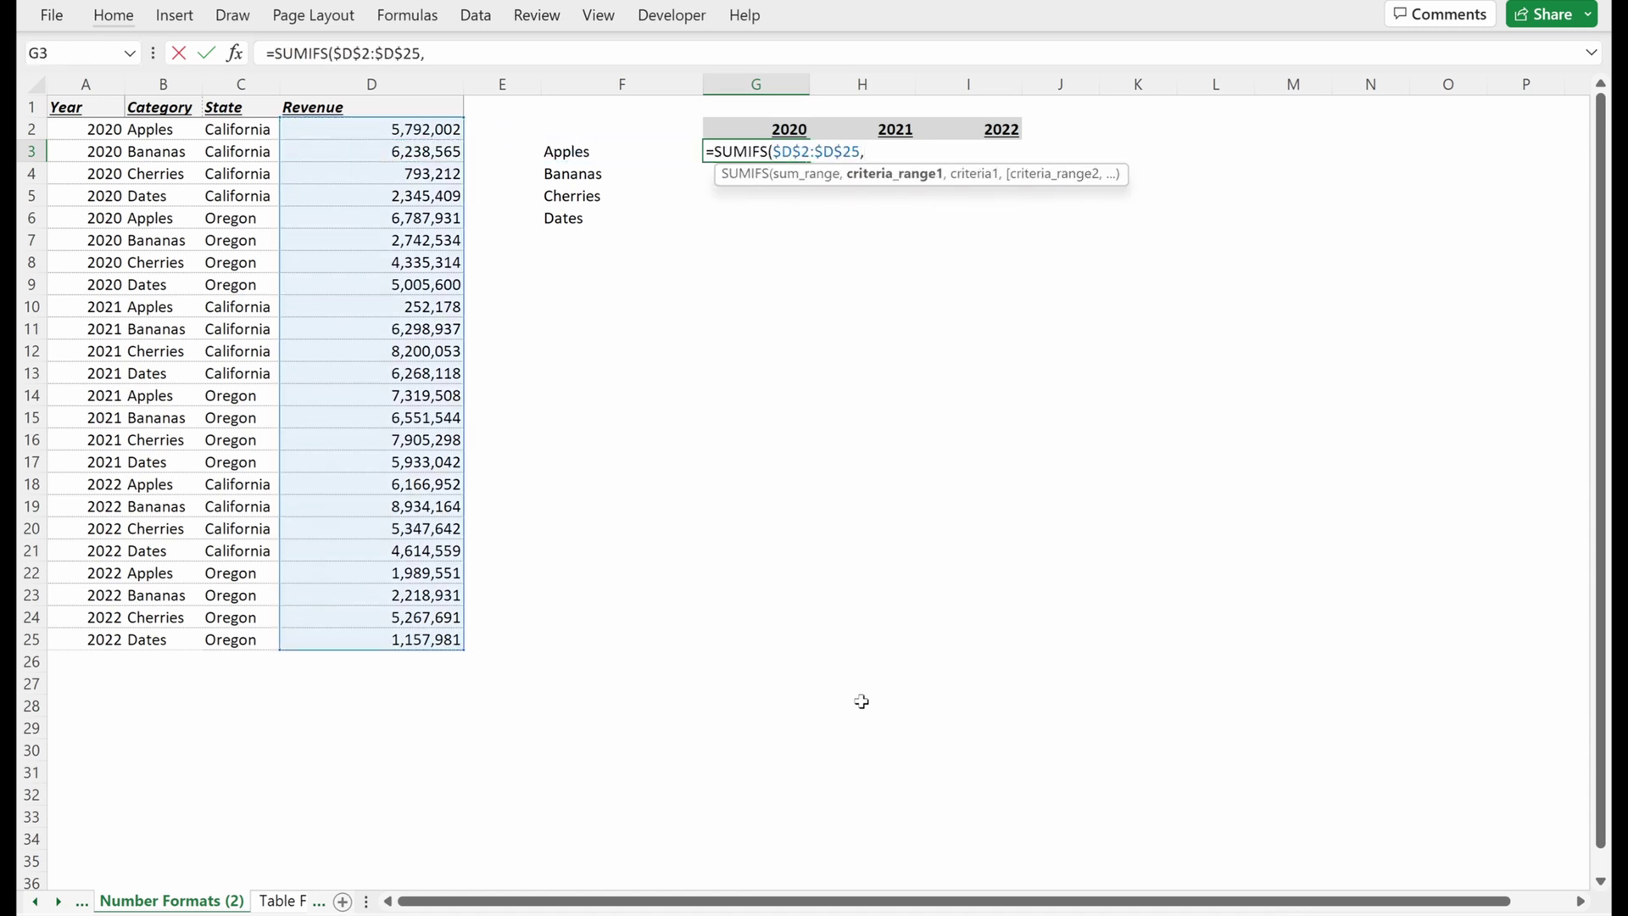
key(Left)
key(Left)
key(Left)
key(Left)
key(Left)
key(Up)
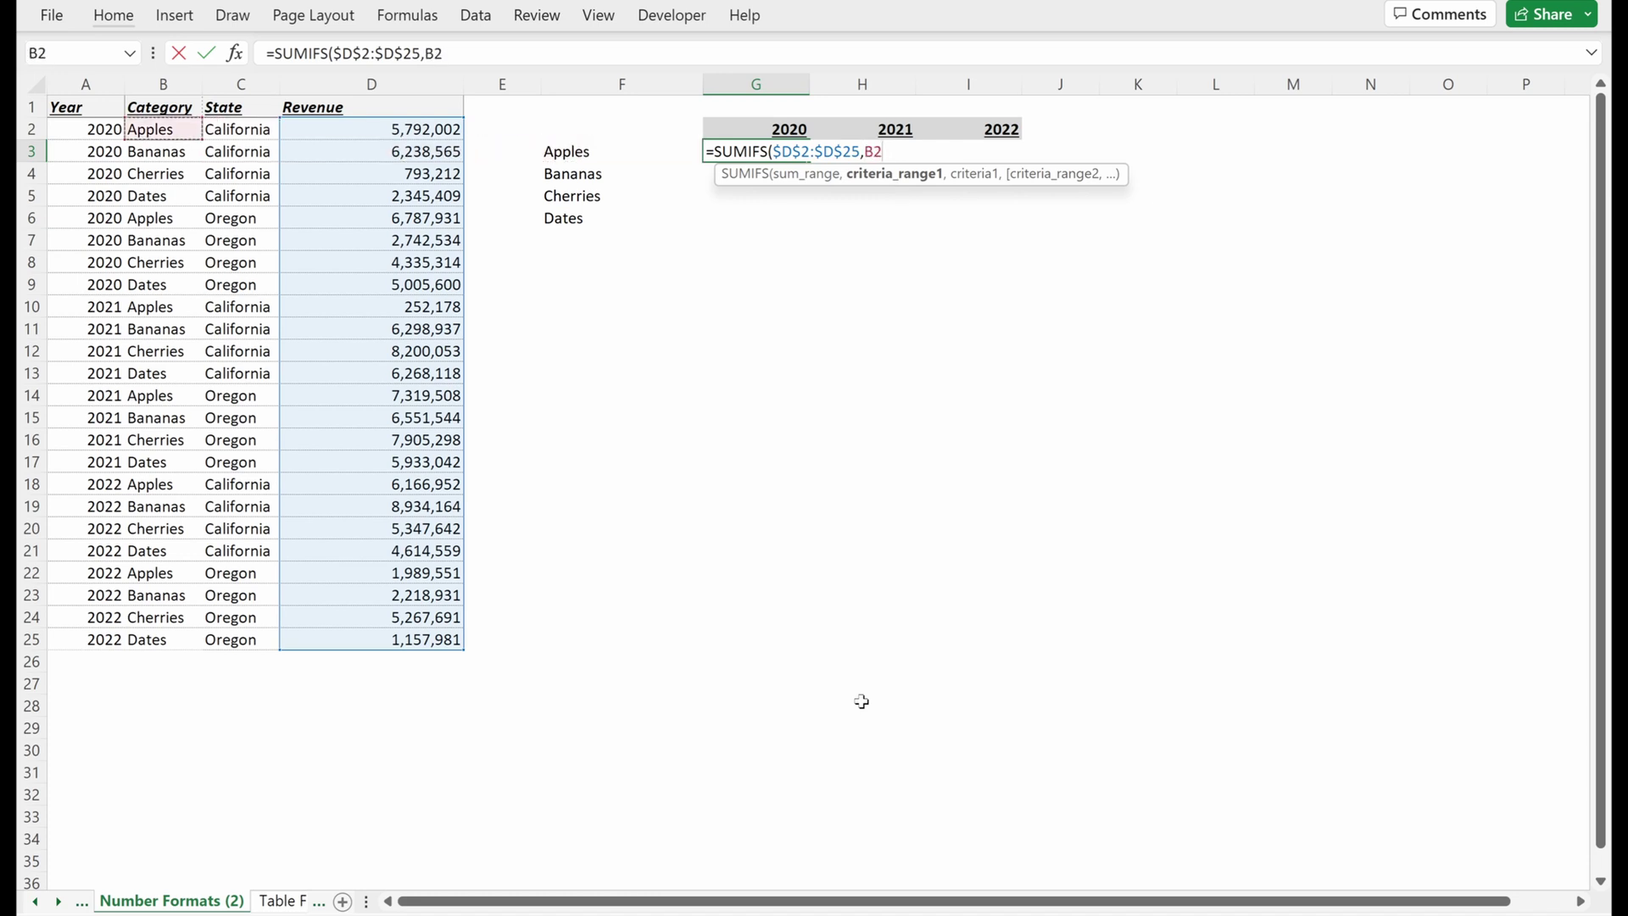
key(ctrl+shift+Down)
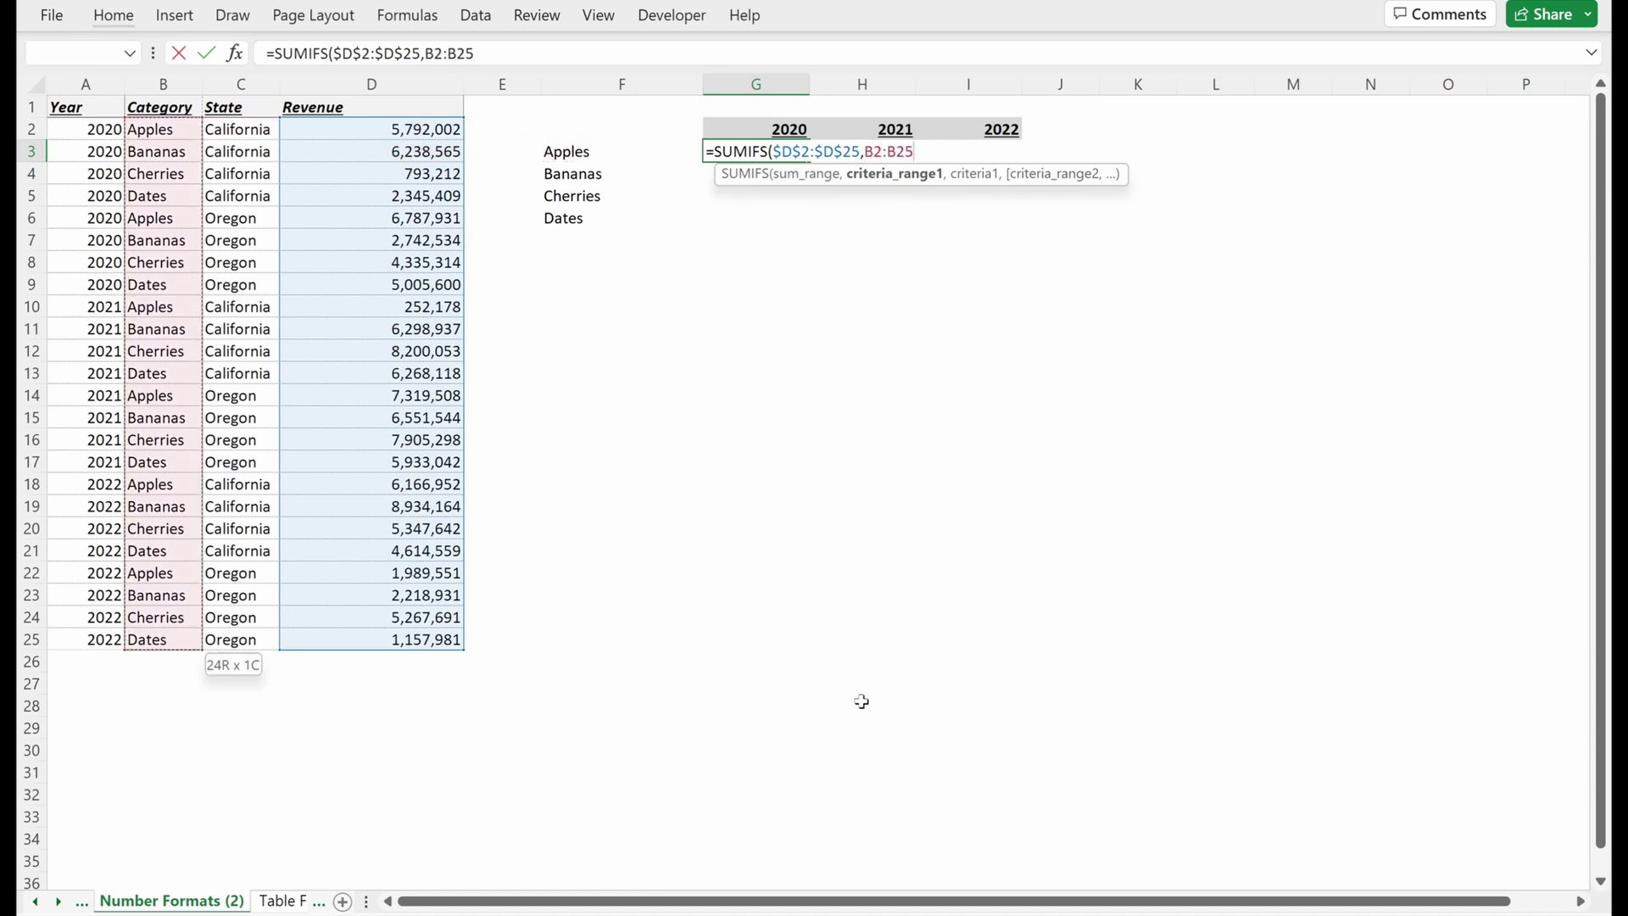
key(F4)
- Add criteria $F3, $A$2:$A$25 and G$2, and enter the formula, giving 12,579,933.59
text(,)
key(Left)
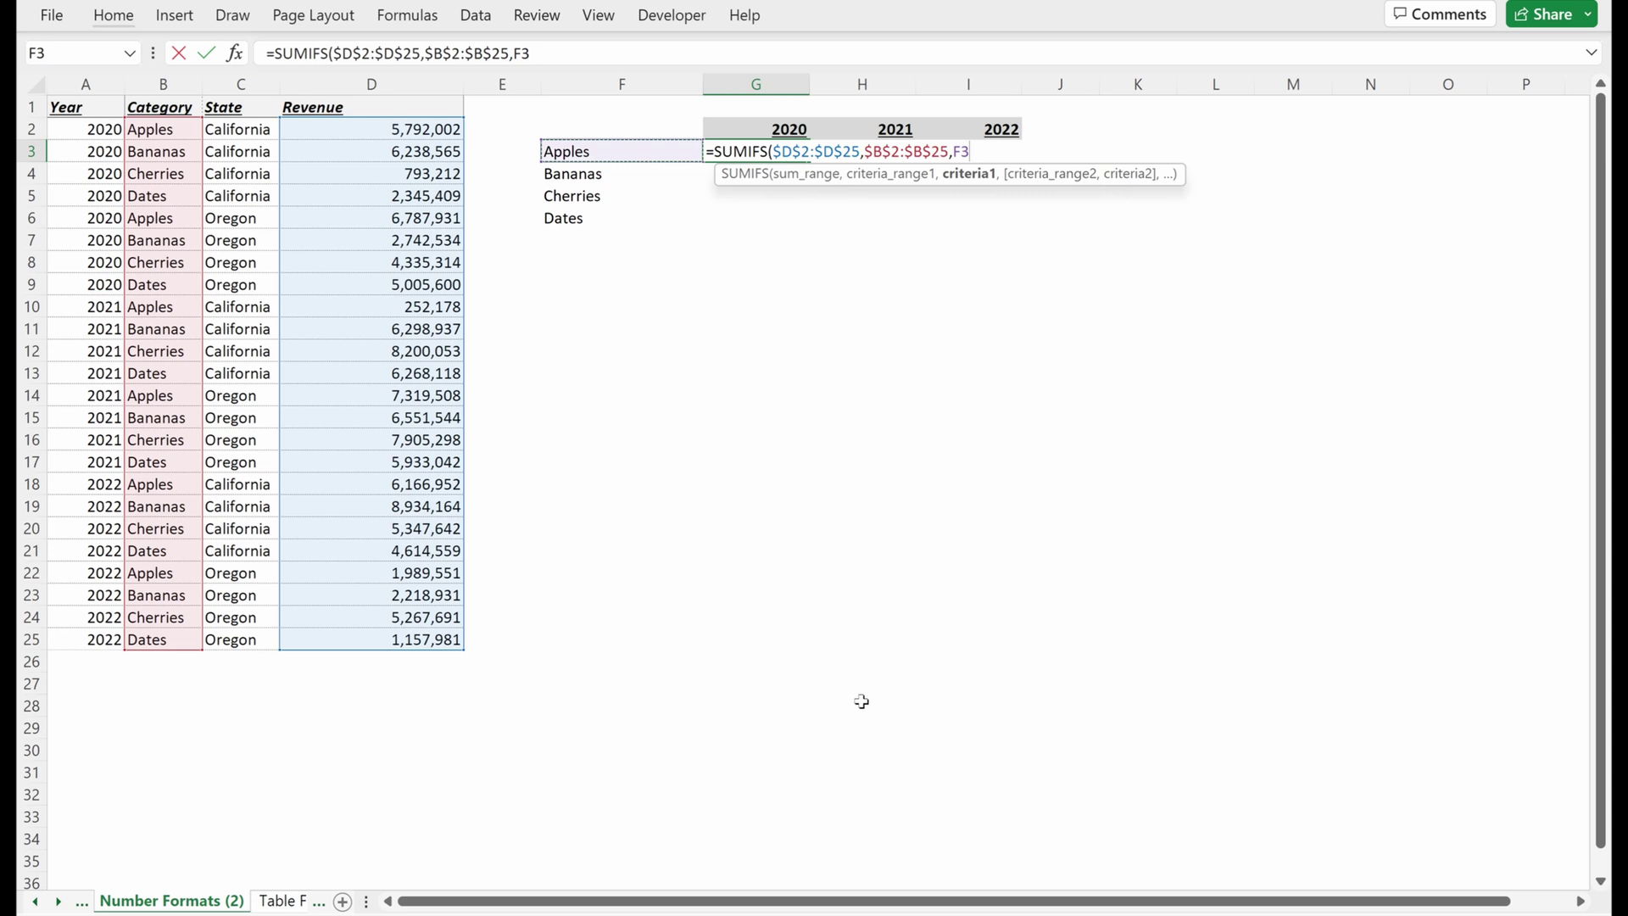
key(F4)
key(F4)
key(F4)
text(,)
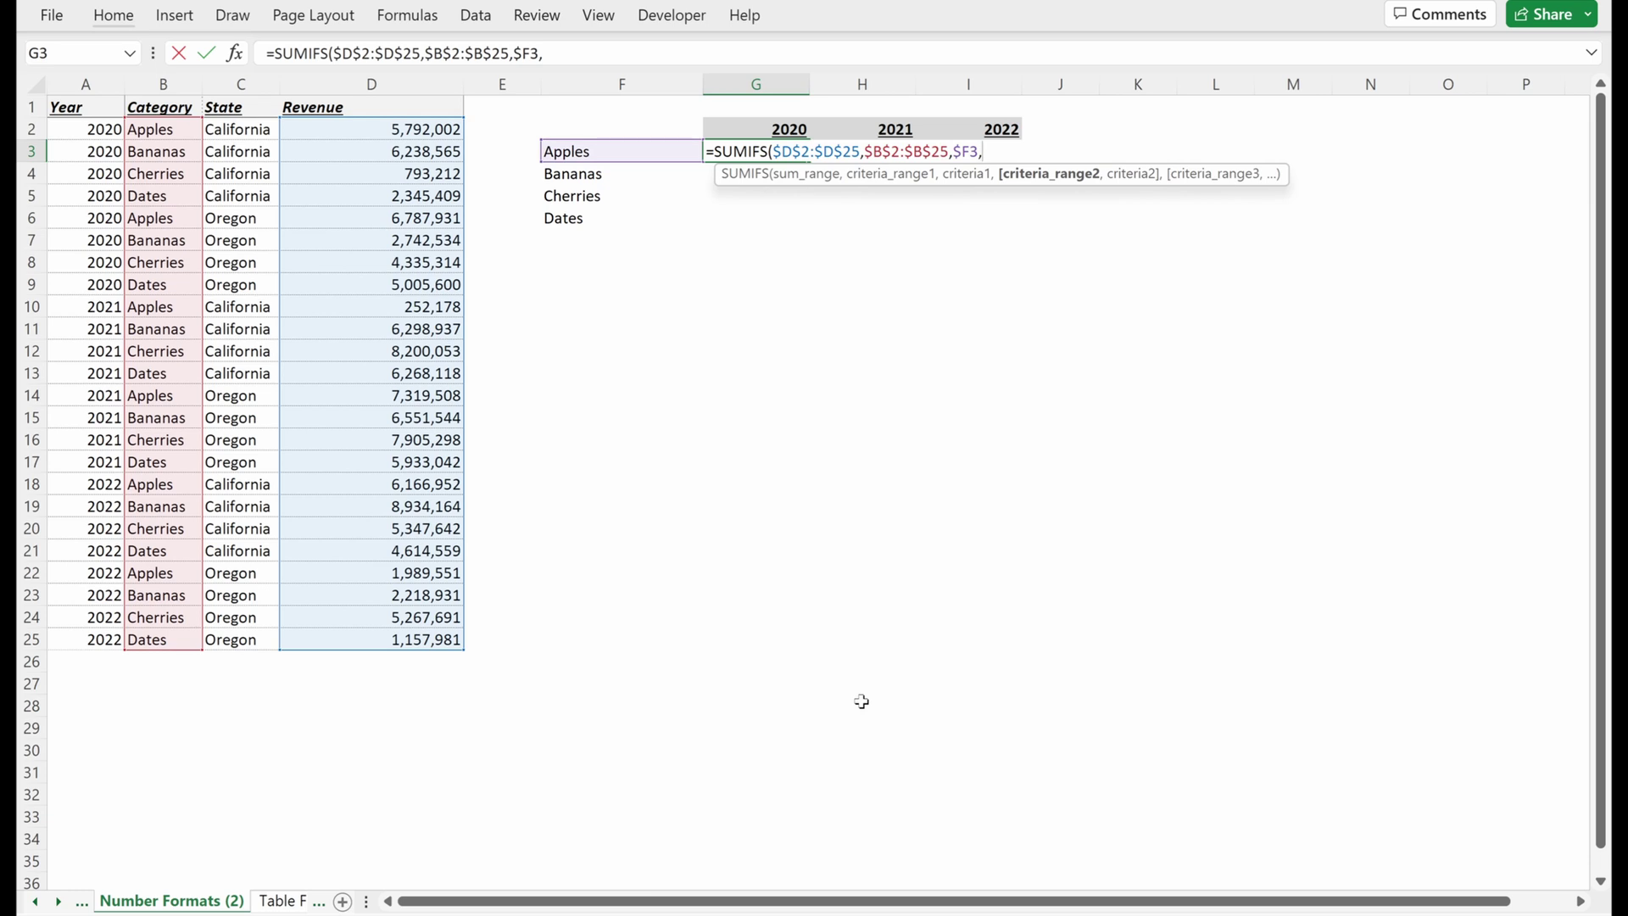
key(Left)
key(Left)
key(Left)
key(Left)
key(Left)
key(Left)
key(Up)
key(ctrl+shift+Down)
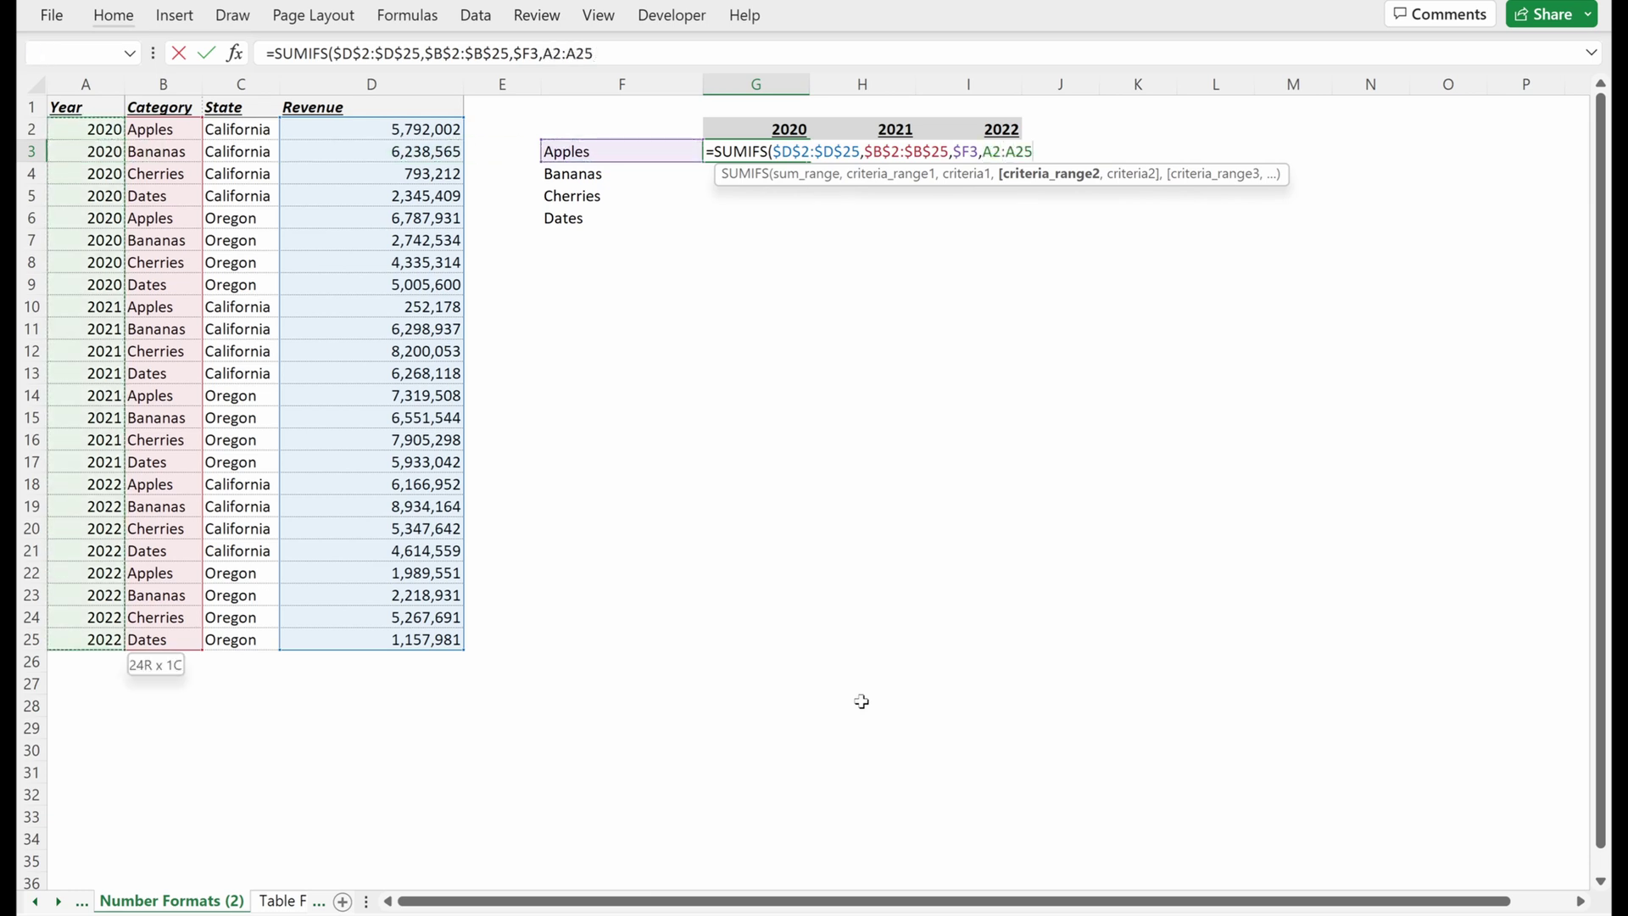
key(F4)
text(,)
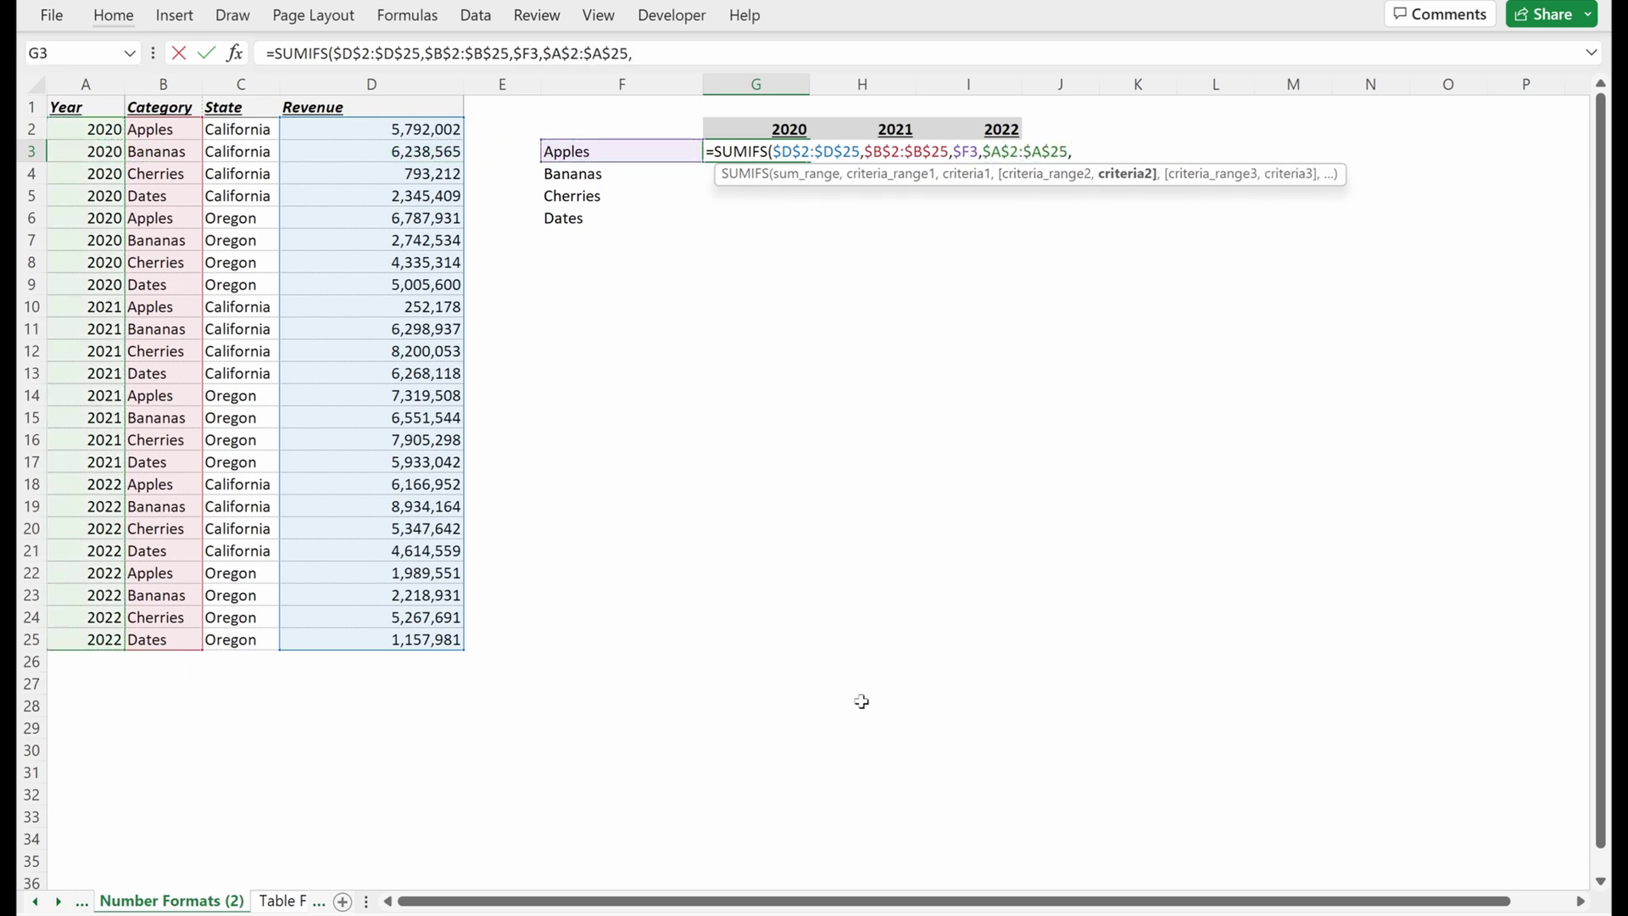
key(Up)
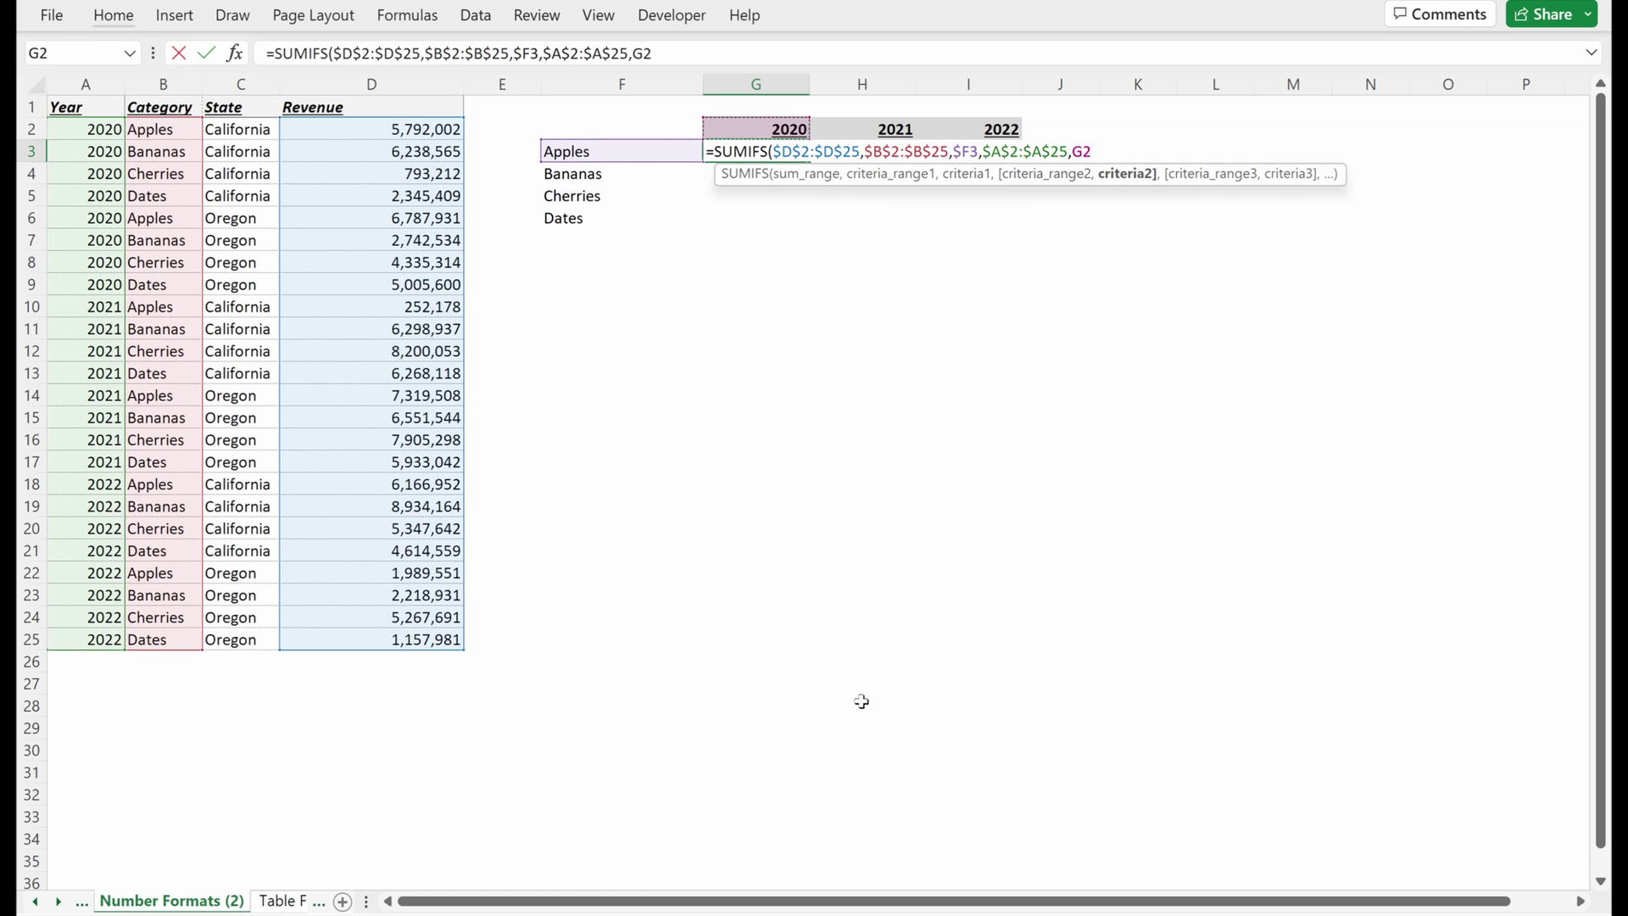
key(F4)
key(F4)
key(F4)
key(F4)
key(F4)
key(F4)
key(ctrl+Return)
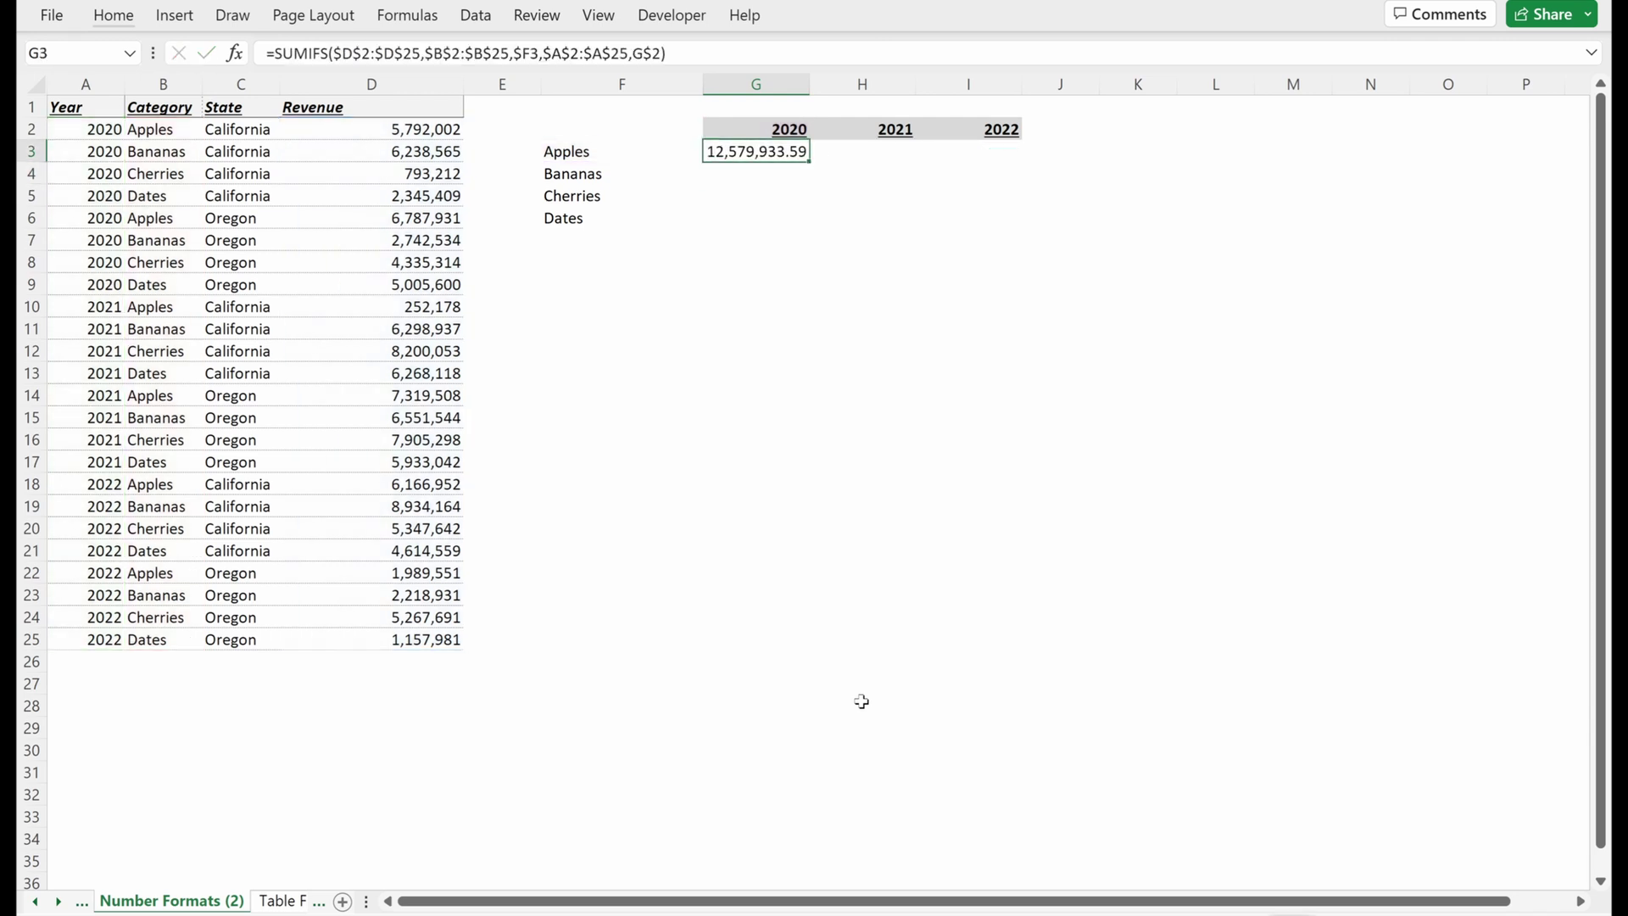
- Show G3 without decimals and fill the SUMIFS formula across G3:I6
key(alt+h)
key(9)
key(alt+h)
key(9)
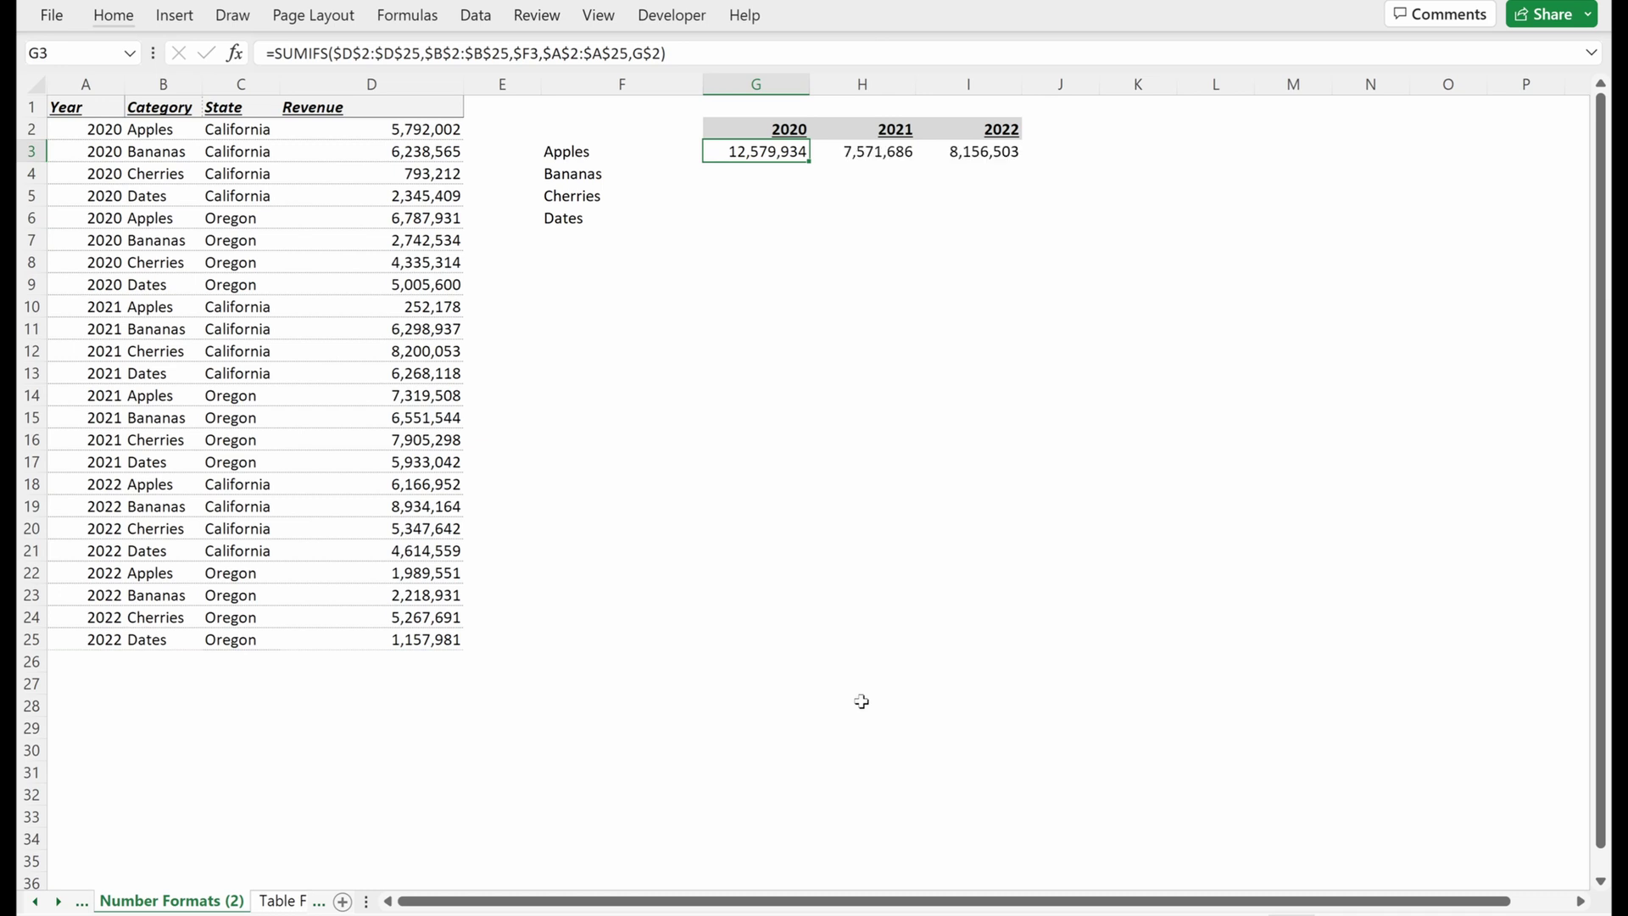
key(shift+Right)
key(shift+Right)
key(shift+Down)
key(shift+Down)
key(shift+Down)
key(ctrl+d)
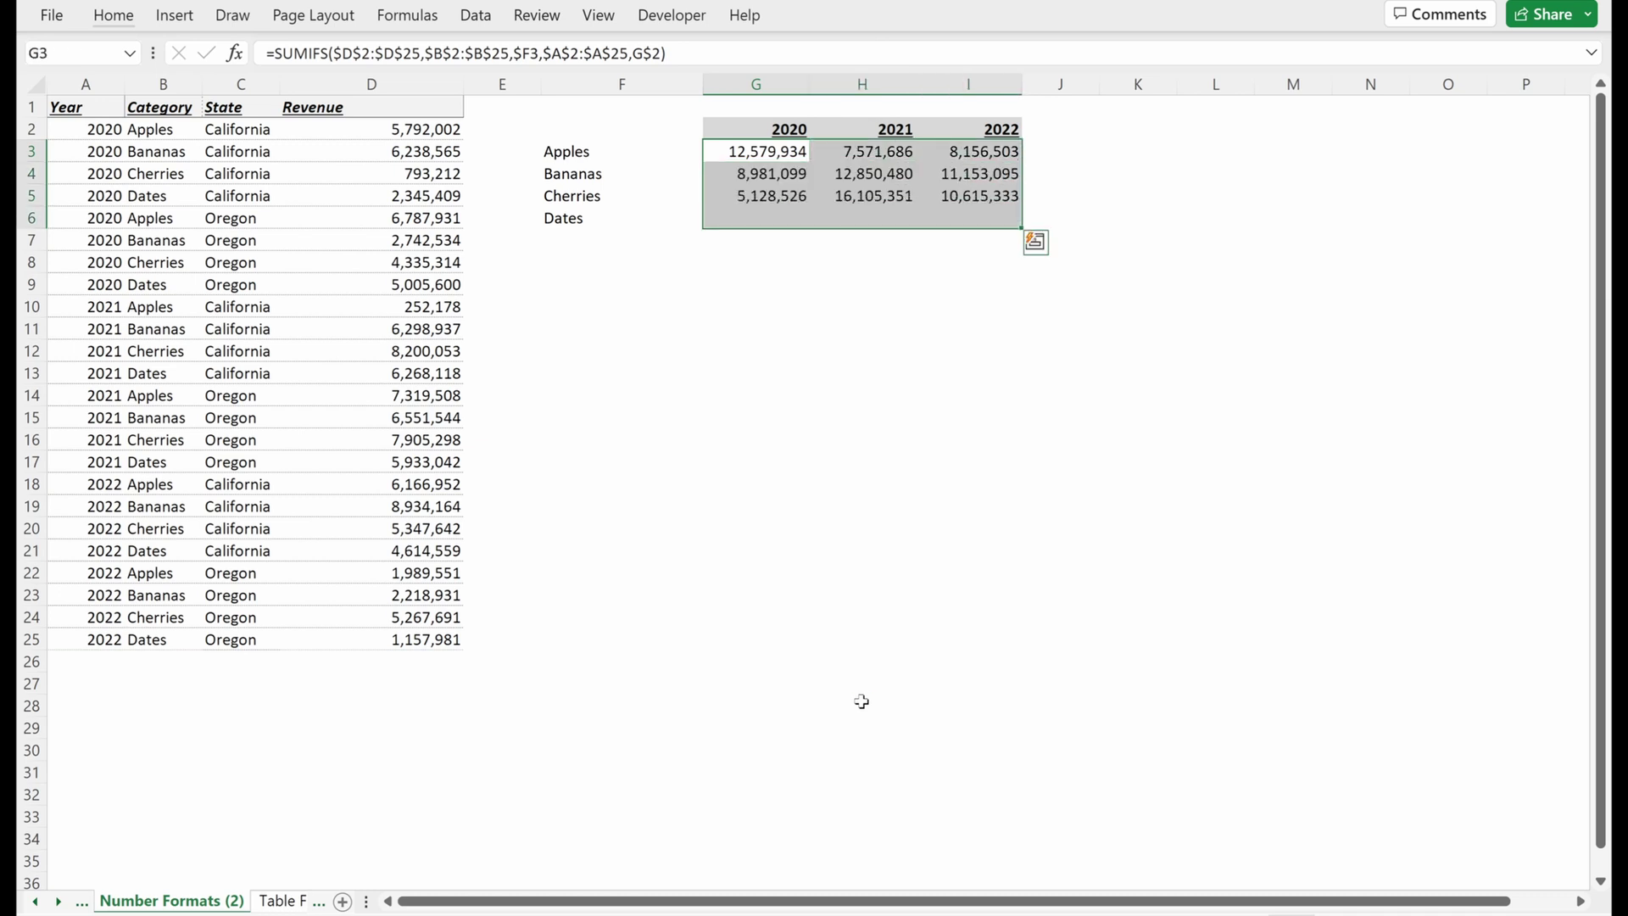
key(Down)
- Add a bold Total row in F7 with =SUM(G3:G6) summing each year's revenue
key(Down)
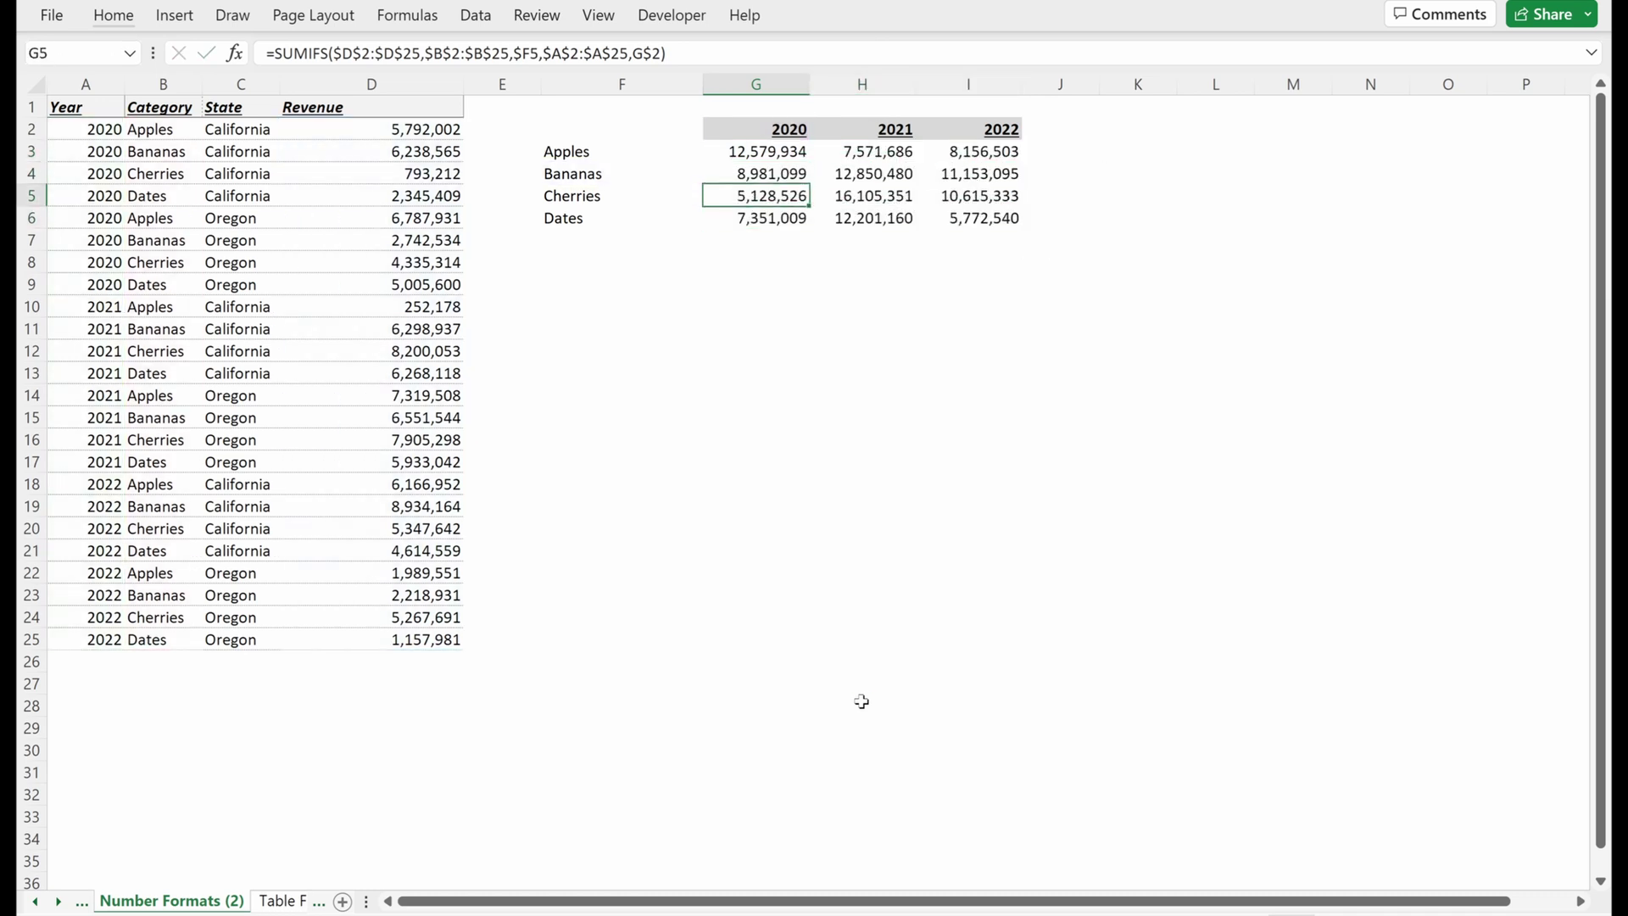
key(Down)
key(Down)
key(Left)
text(Total)
key(Tab)
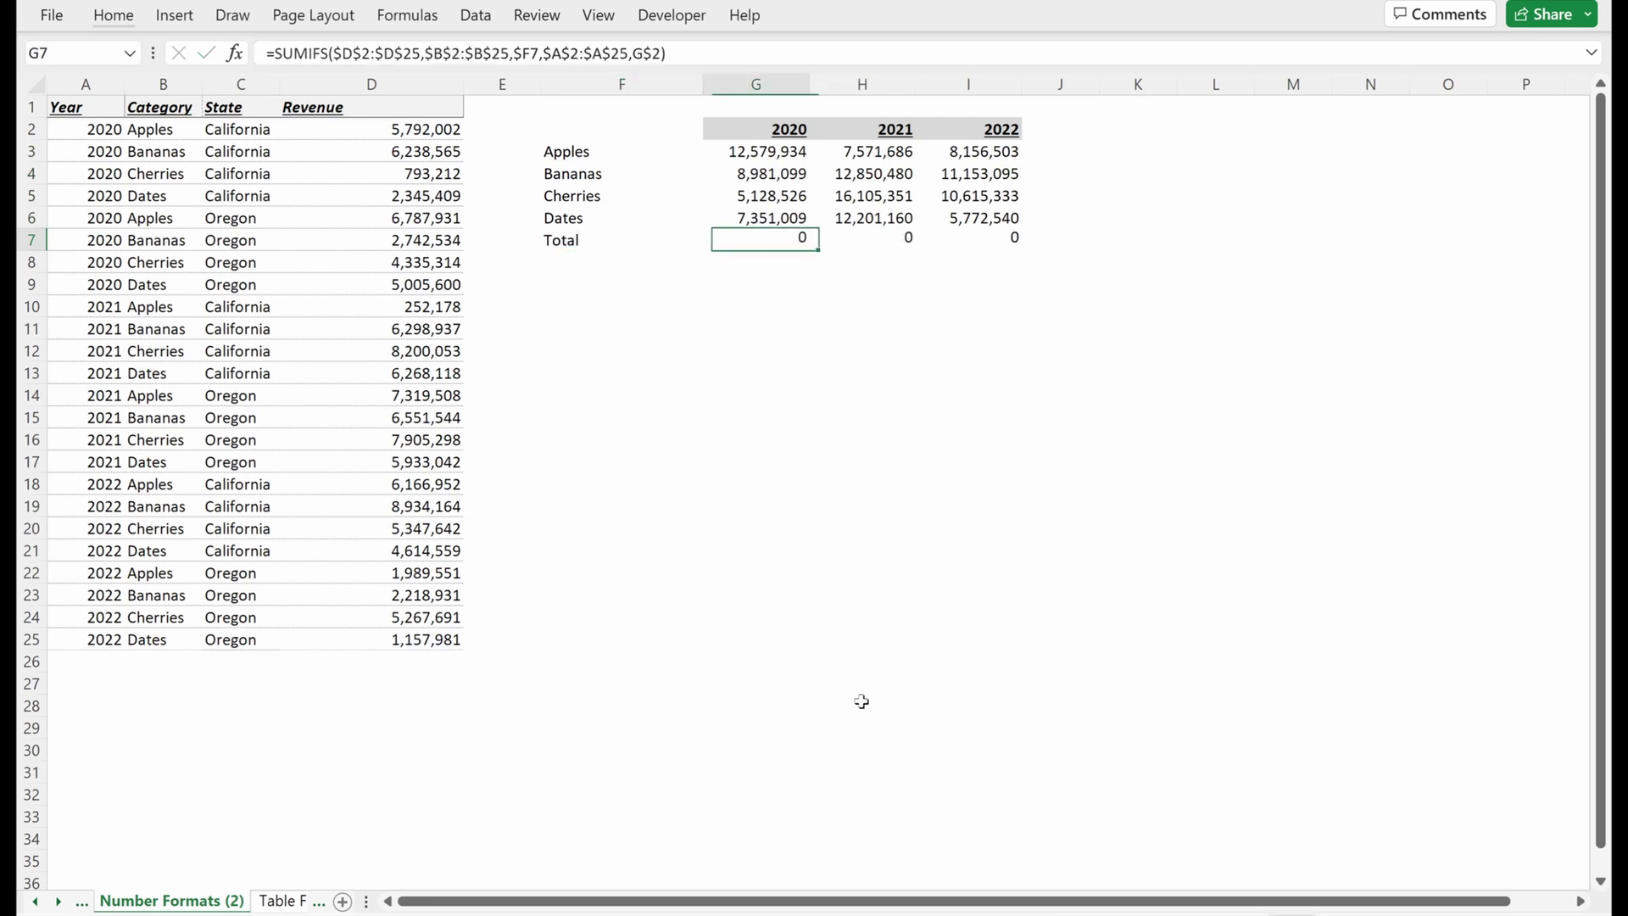
text(=SUM()
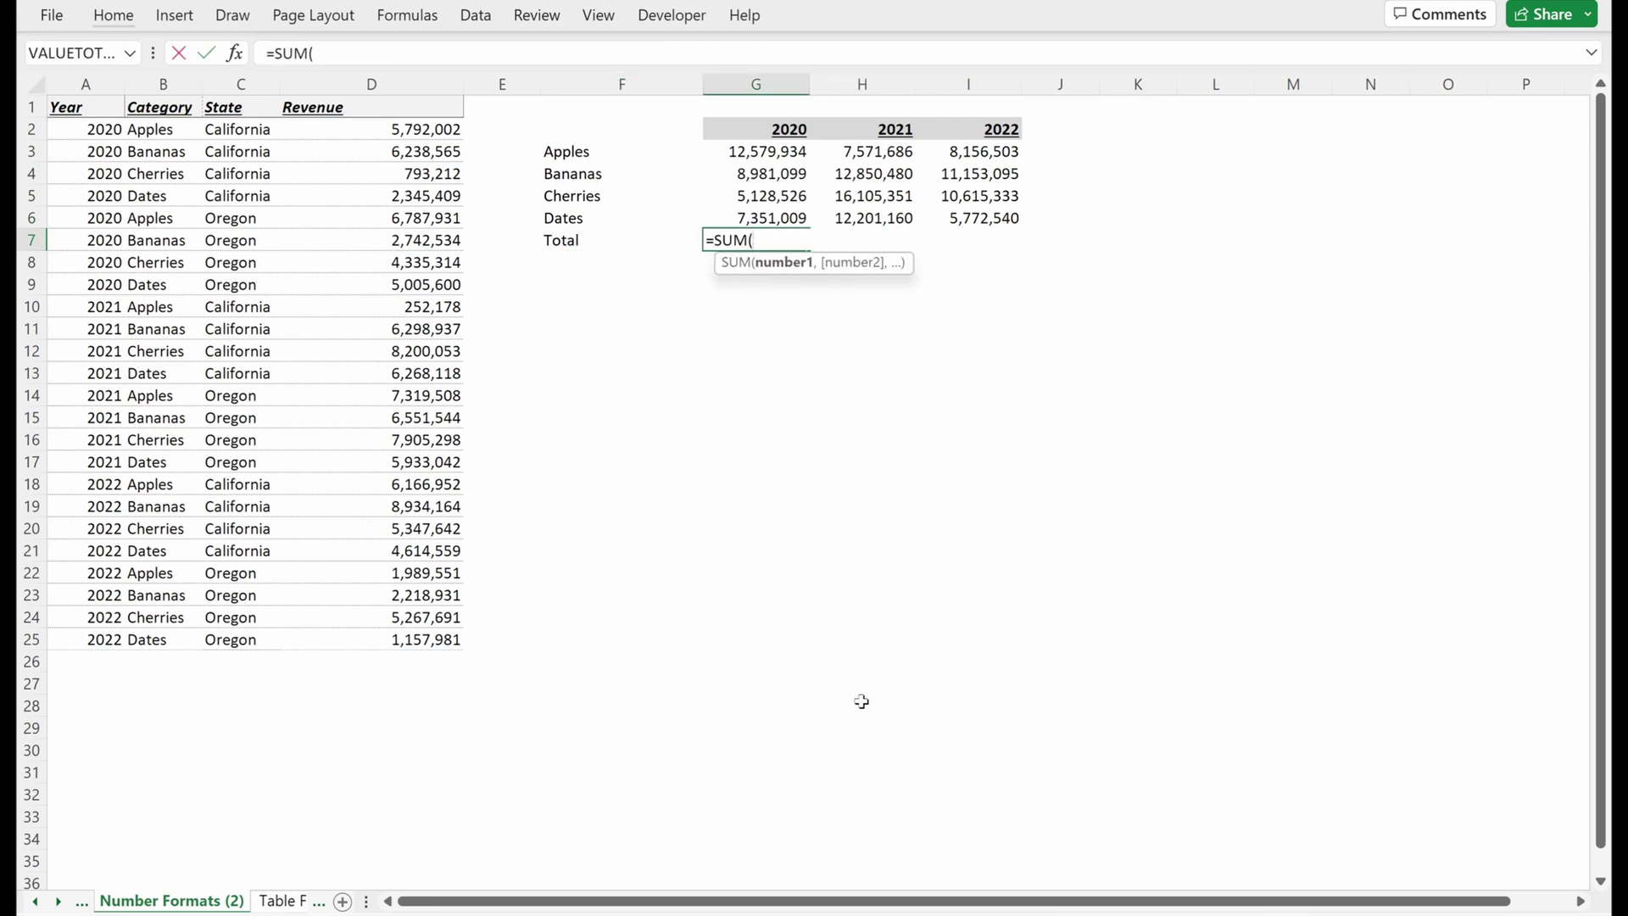
key(Up)
key(shift+Up)
key(shift+Up)
key(shift+Up)
key(ctrl+Return)
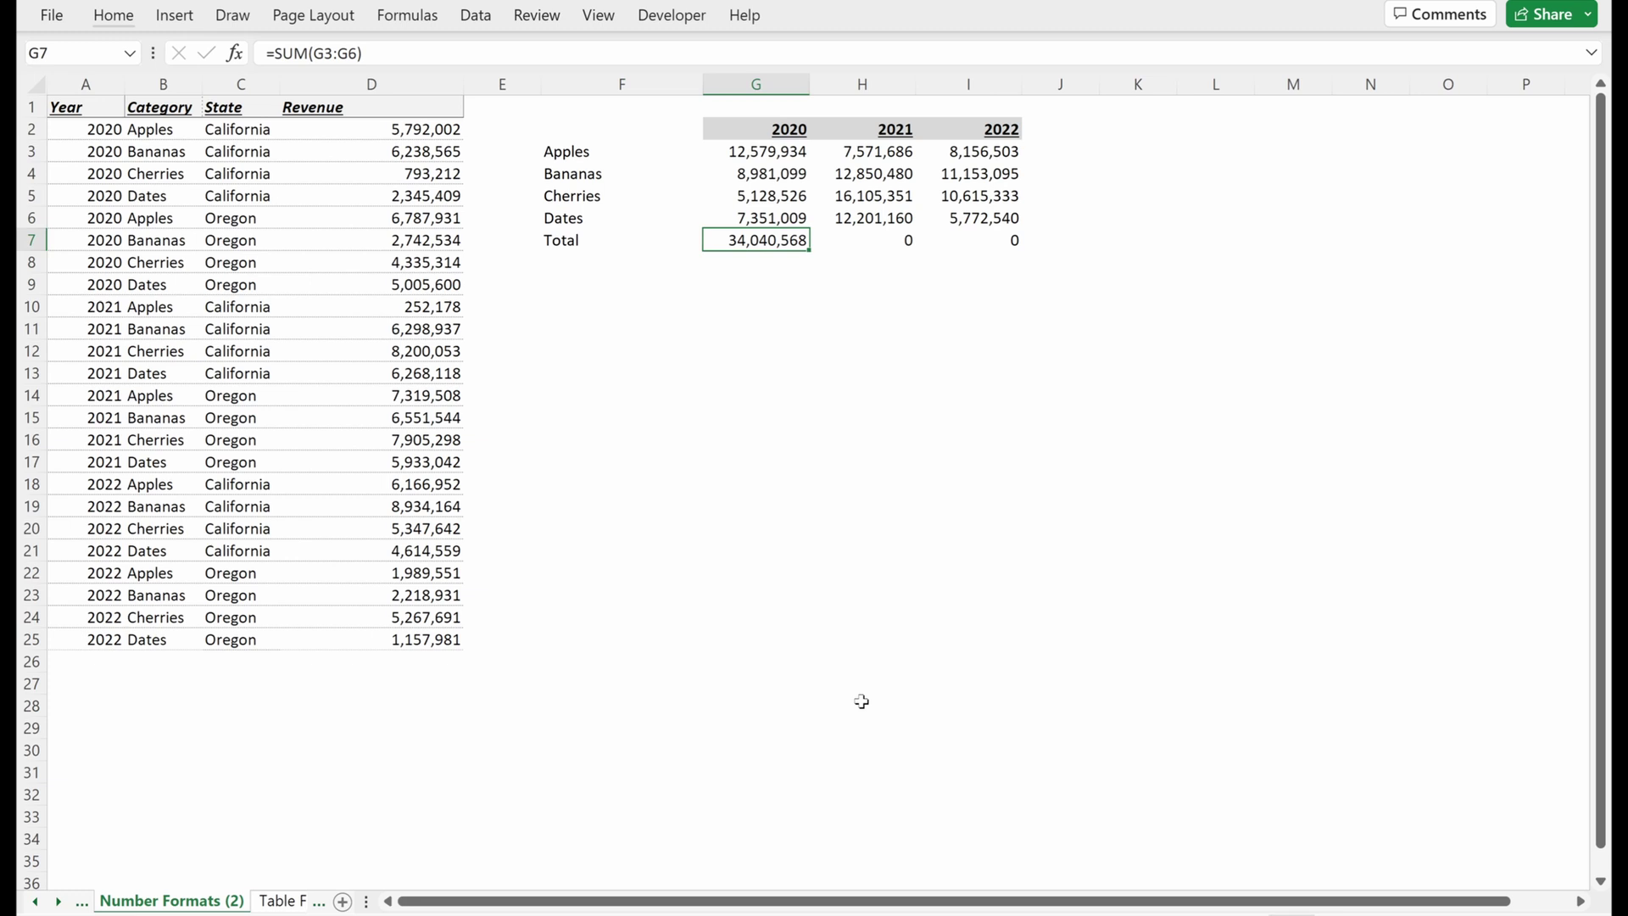
key(Left)
key(ctrl+shift+Right)
key(ctrl+b)
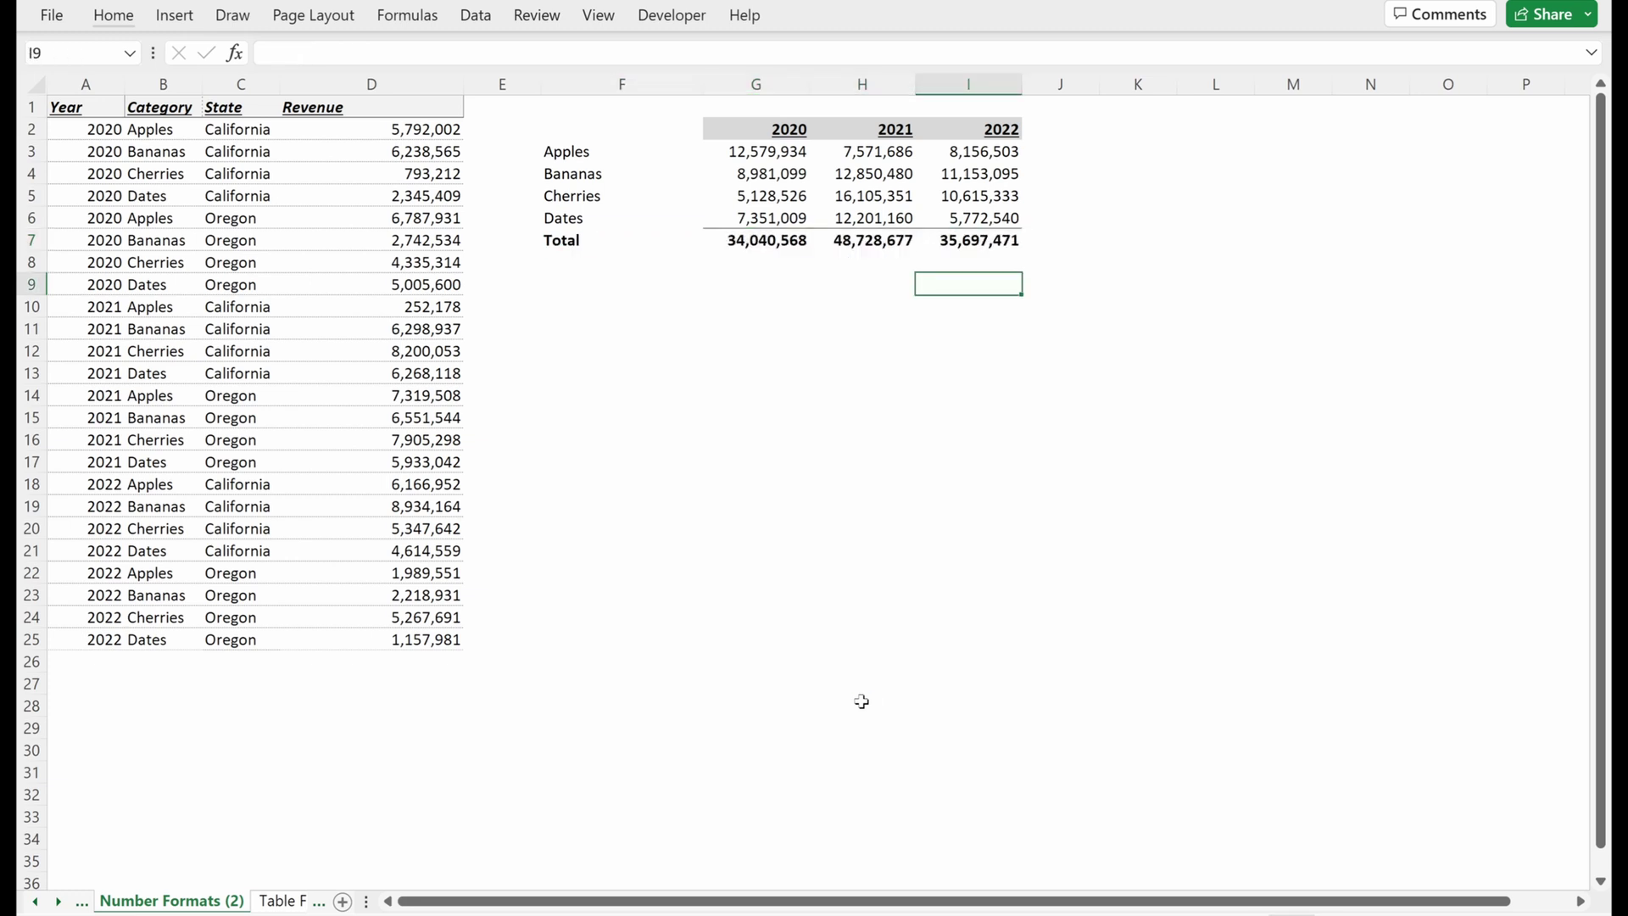
- Enter =SUM(G7:I7)-SUM(D2:D25) in I9, accepting the correction, so it returns 0
text(=s)
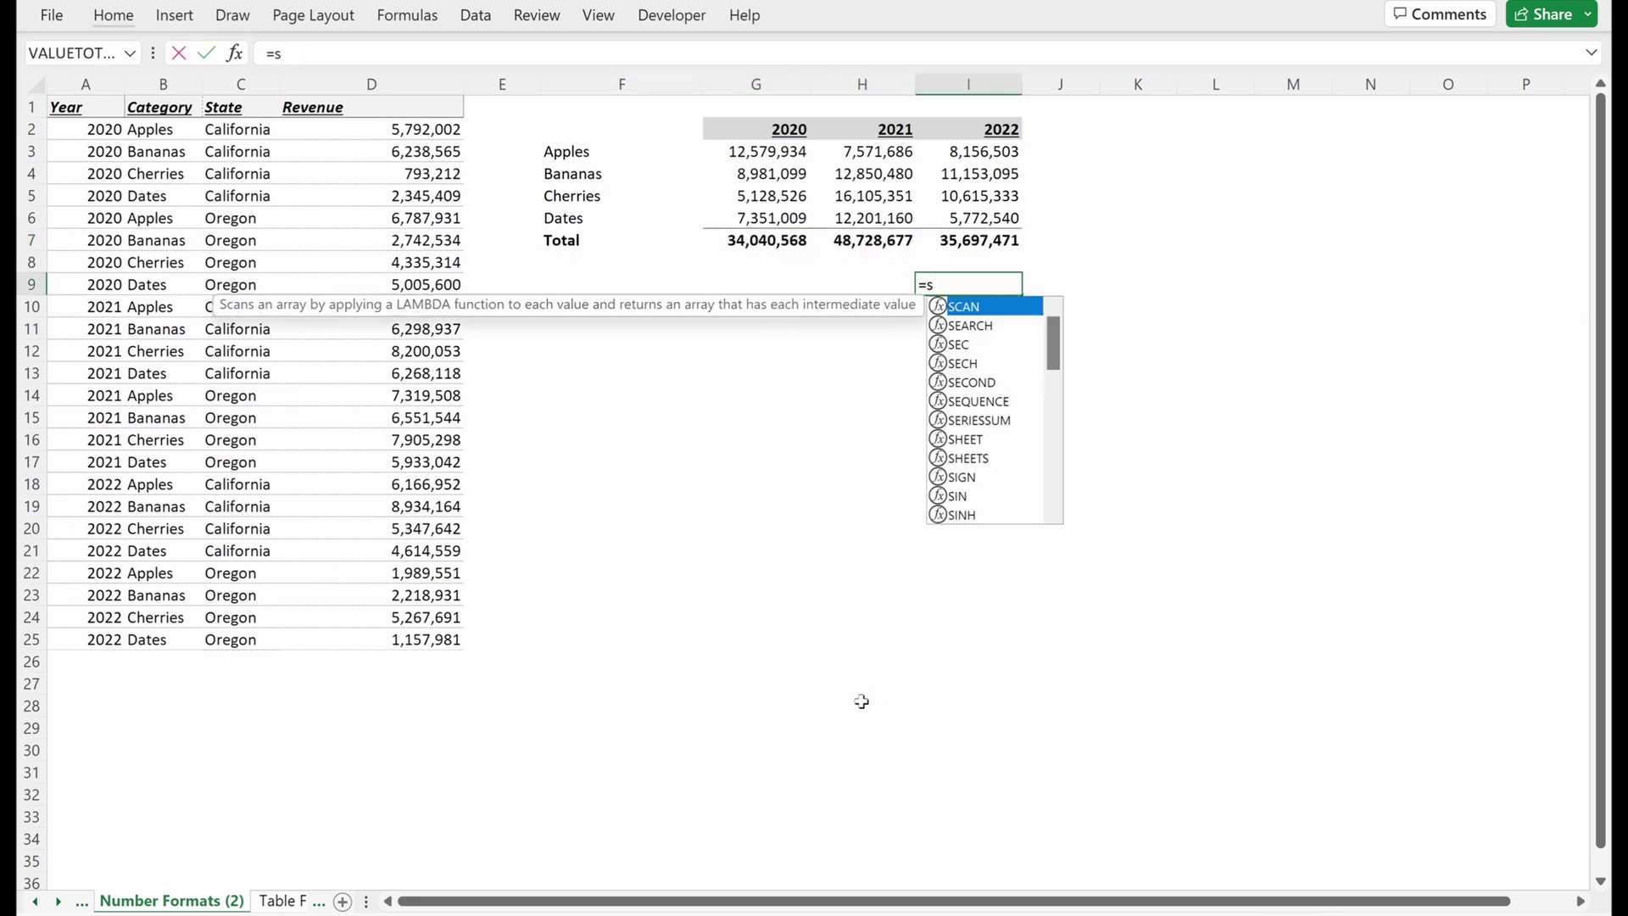
key(Tab)
key(Up)
key(Up)
key(shift+Left)
key(shift+Left)
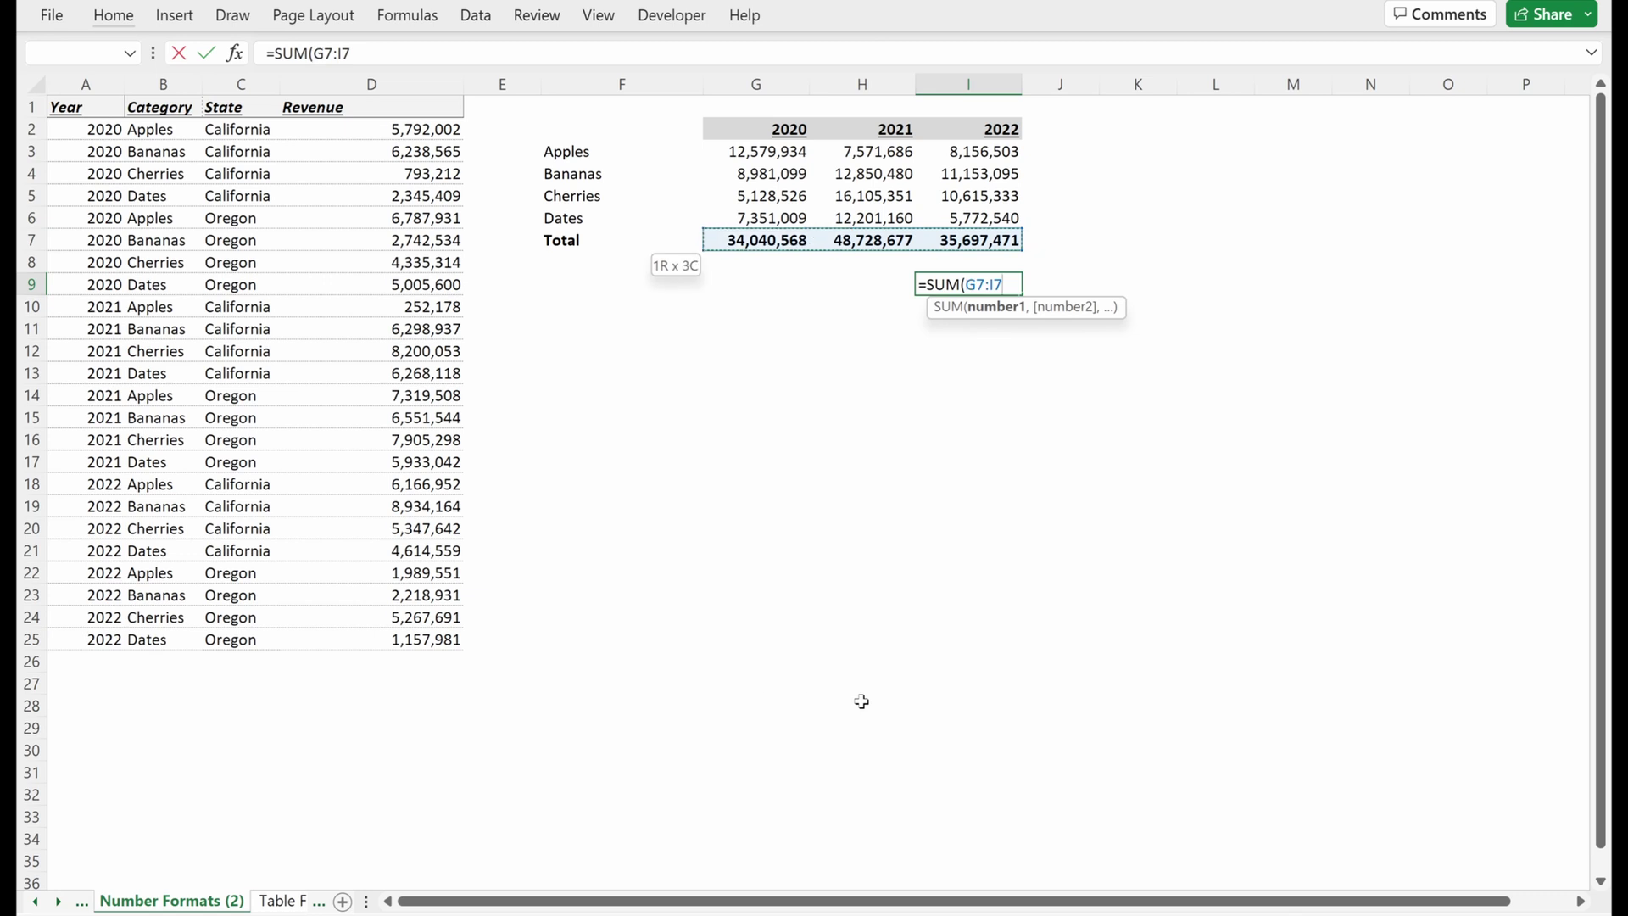
text()-su)
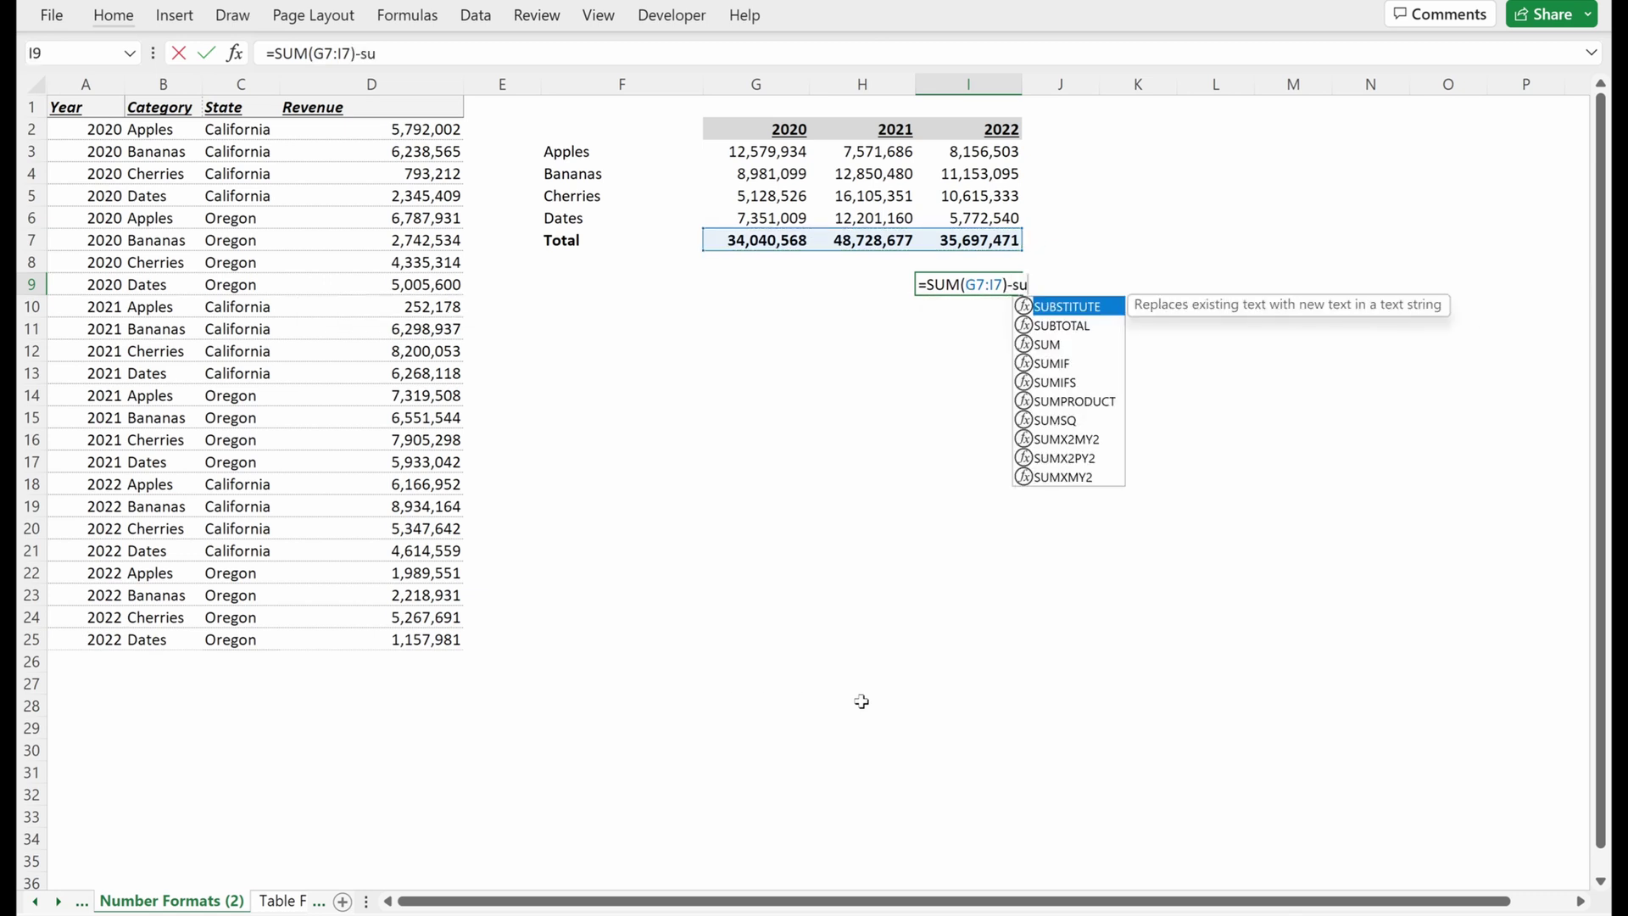
key(Tab)
key(Home)
key(ctrl+Up)
key(Right)
key(Right)
key(Right)
key(Down)
key(ctrl+shift+Down)
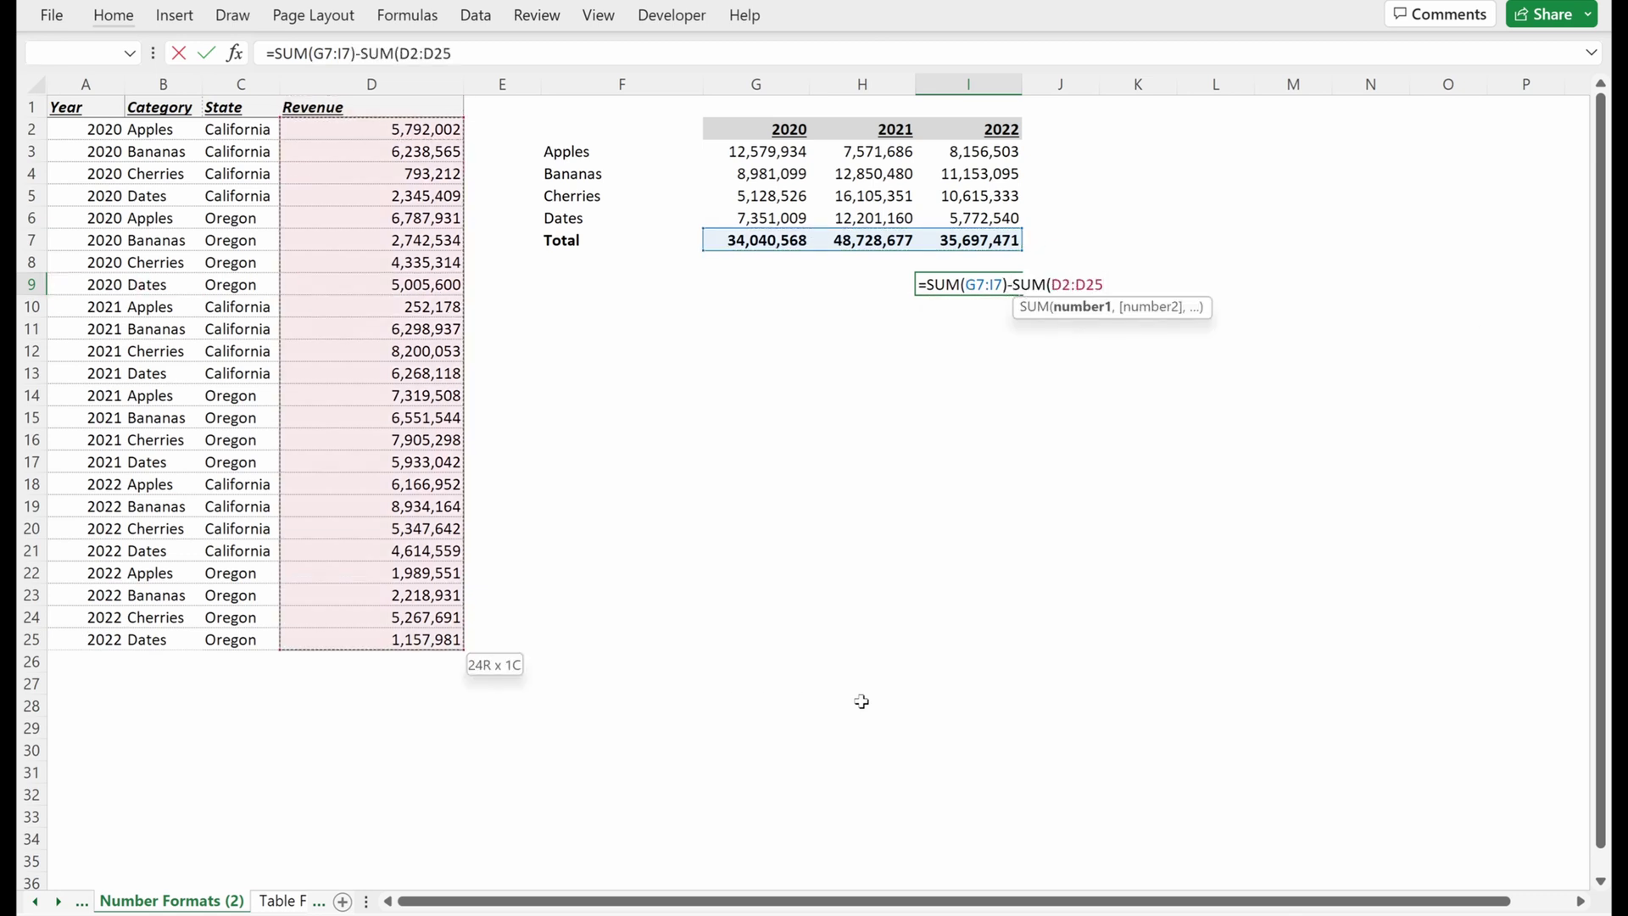
key(Return)
key(Return)
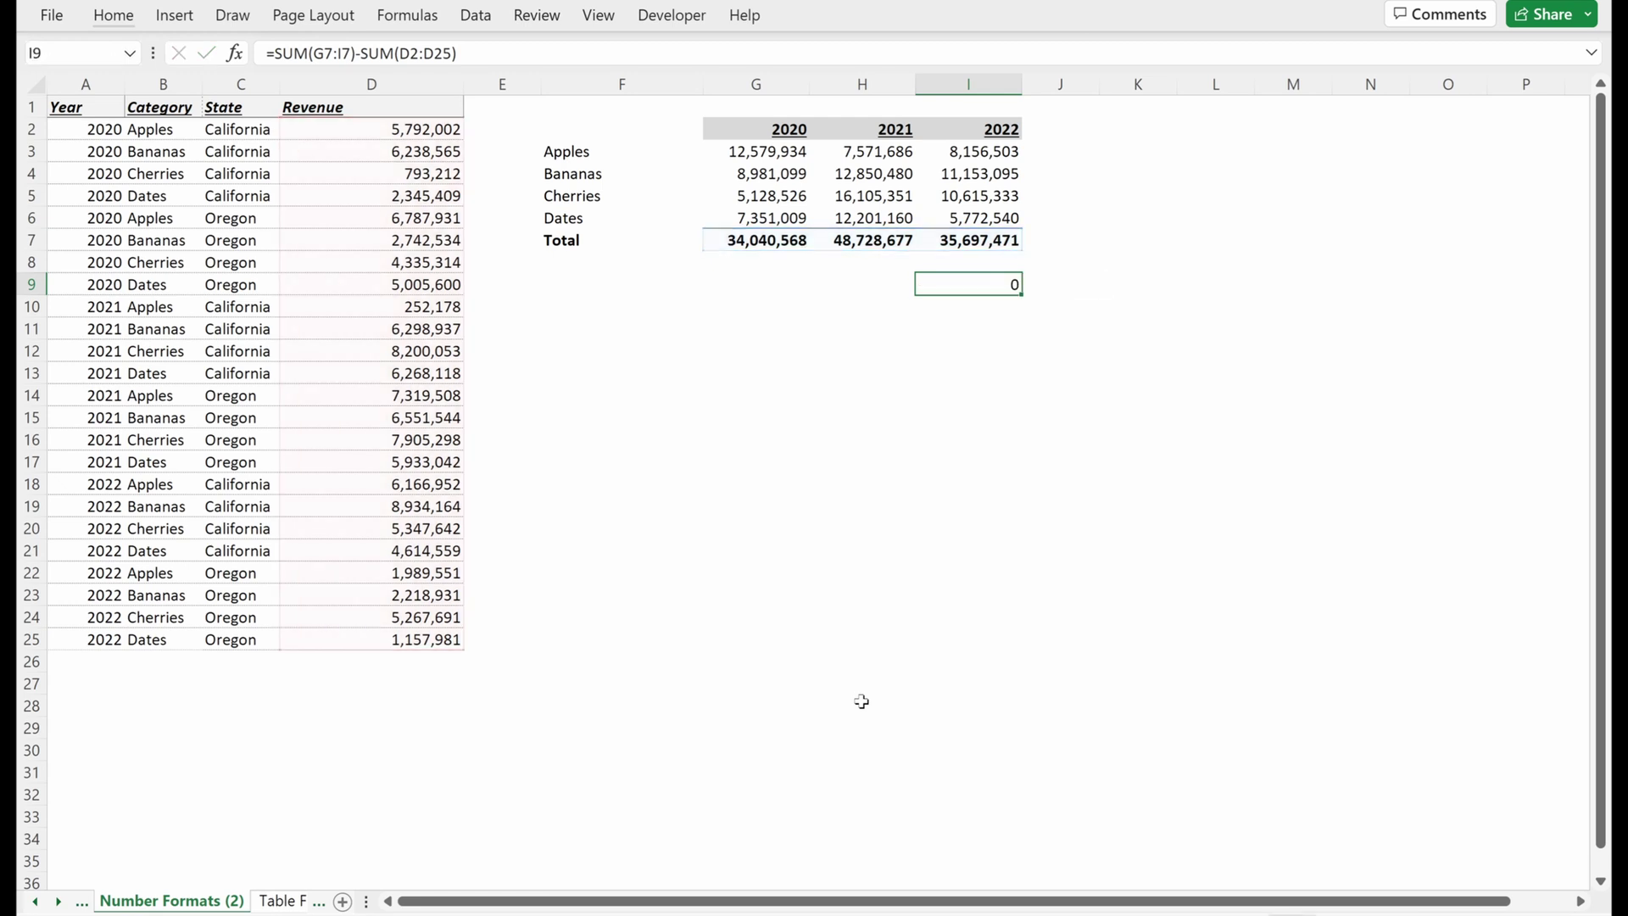
- Review the Cherries and Dates values, the Total row and the I9 check formula
key(Up)
key(Up)
key(Left)
key(Left)
key(Up)
key(Up)
key(Left)
key(ctrl+shift+Right)
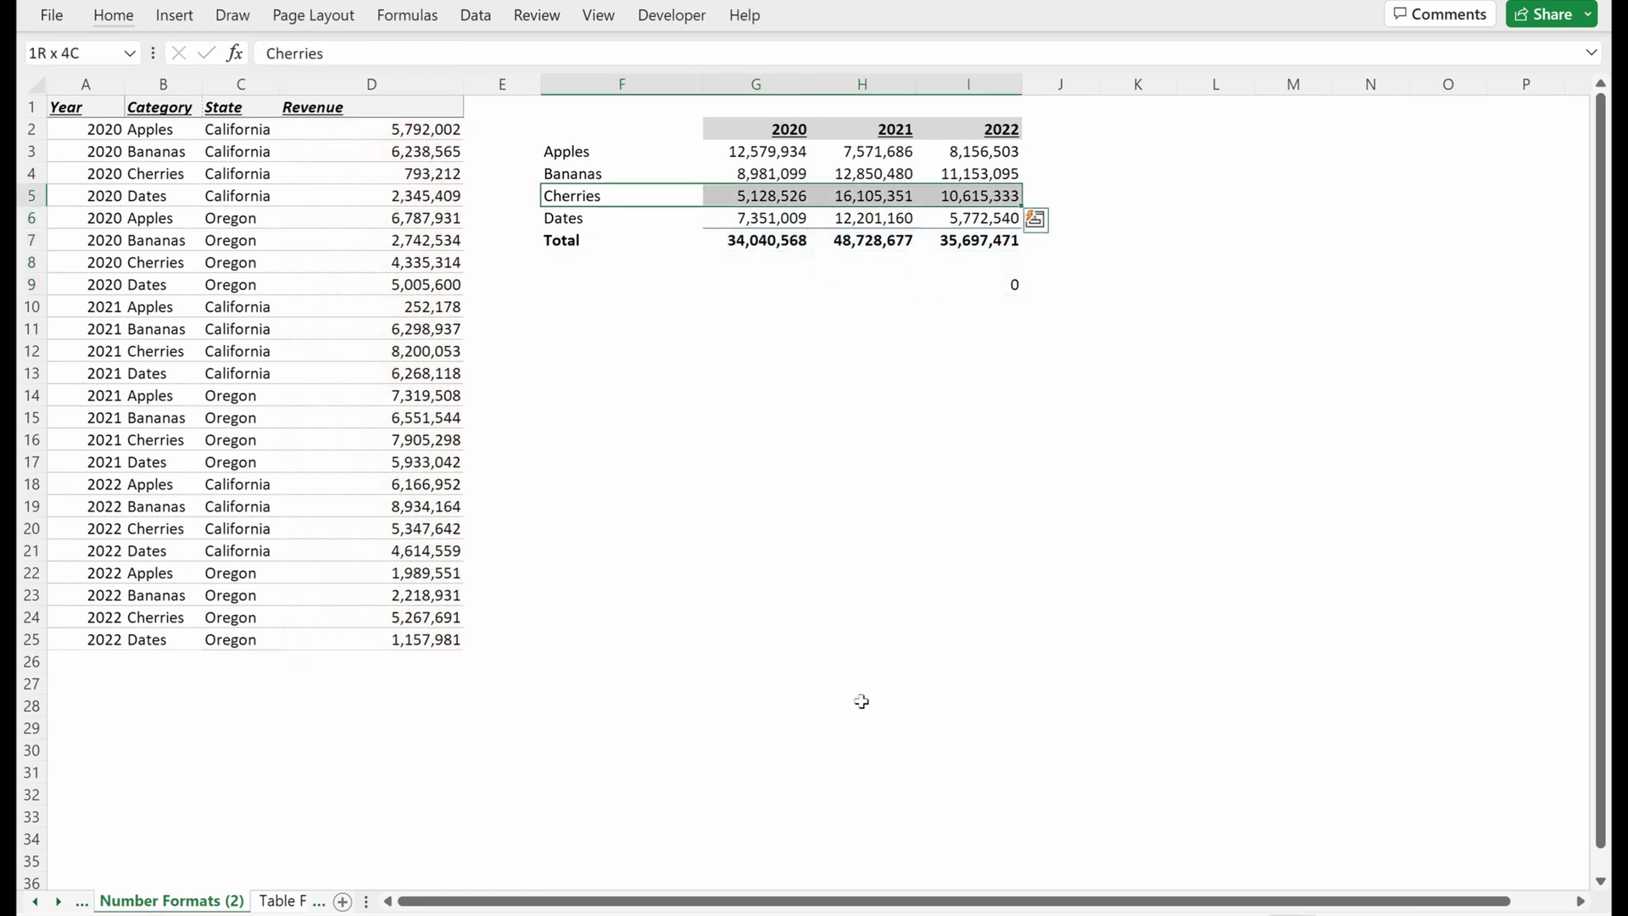
key(Down)
key(Right)
key(Down)
key(Right)
key(Right)
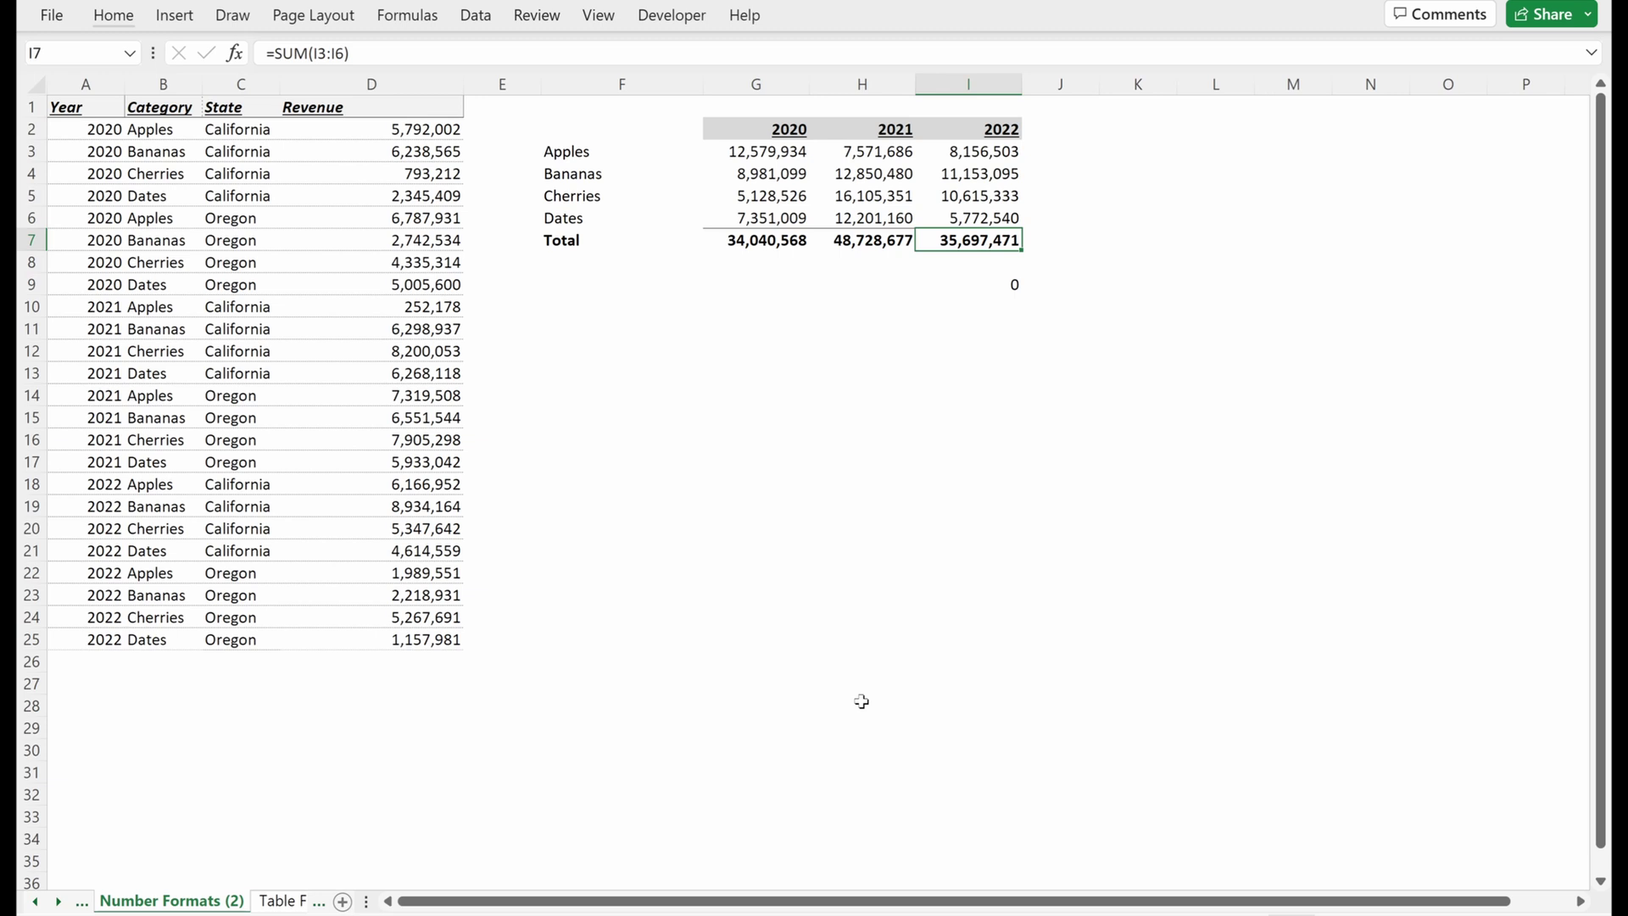
key(Down)
key(Down)
key(F2)
key(shift+Return)
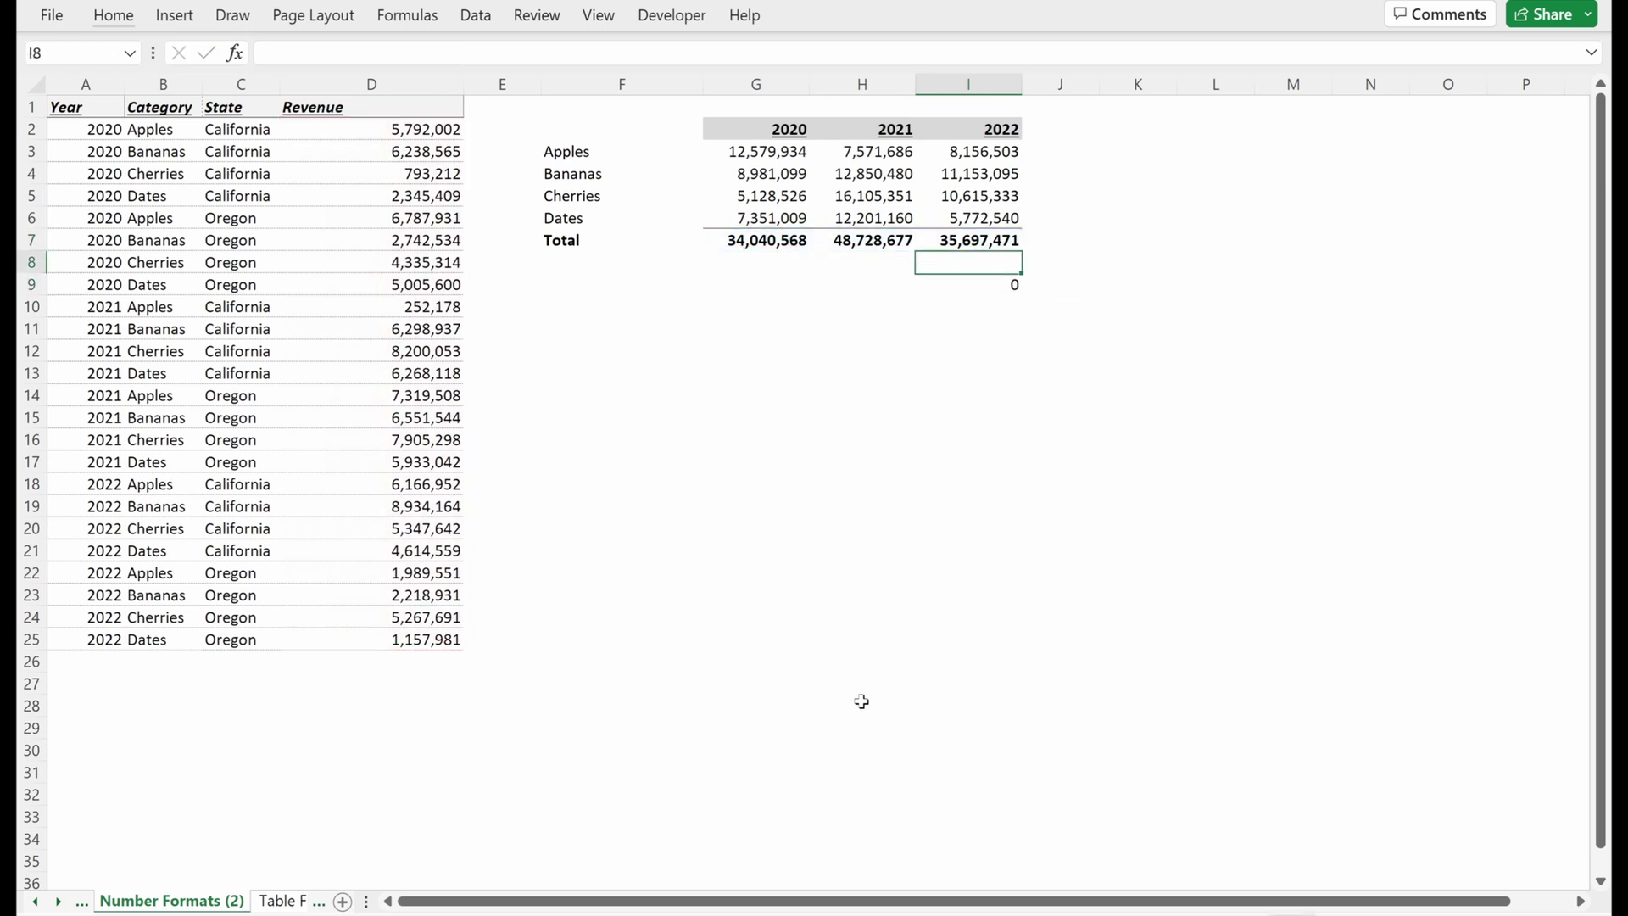
key(Down)
key(F2)
key(shift+Return)
key(Up)
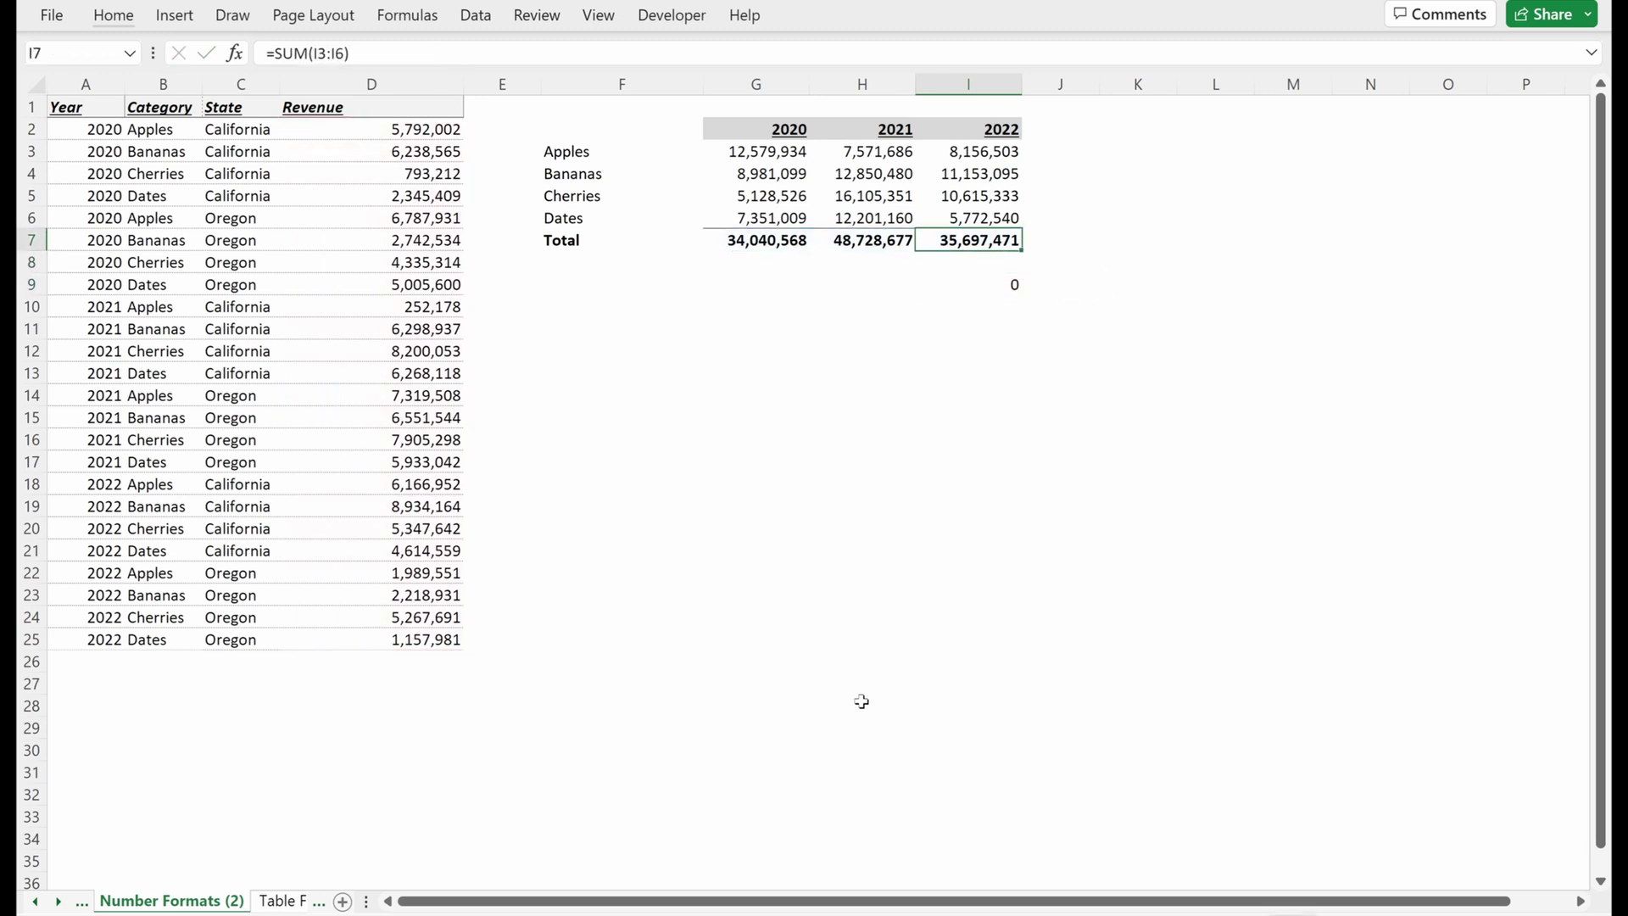
key(Up)
key(Left)
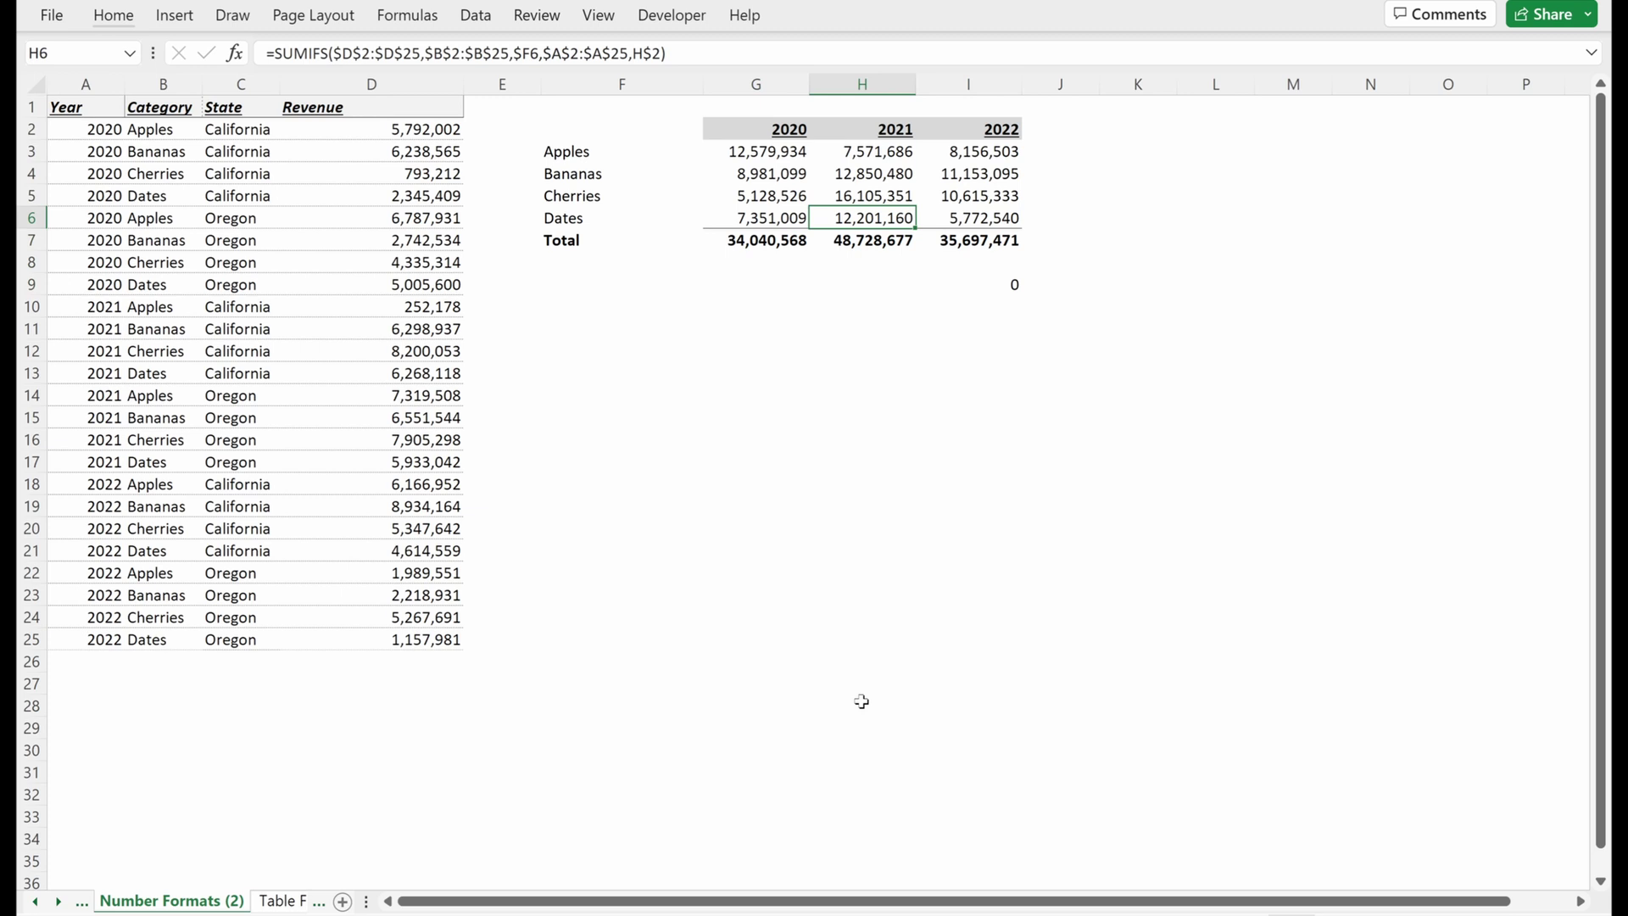
key(Up)
key(Right)
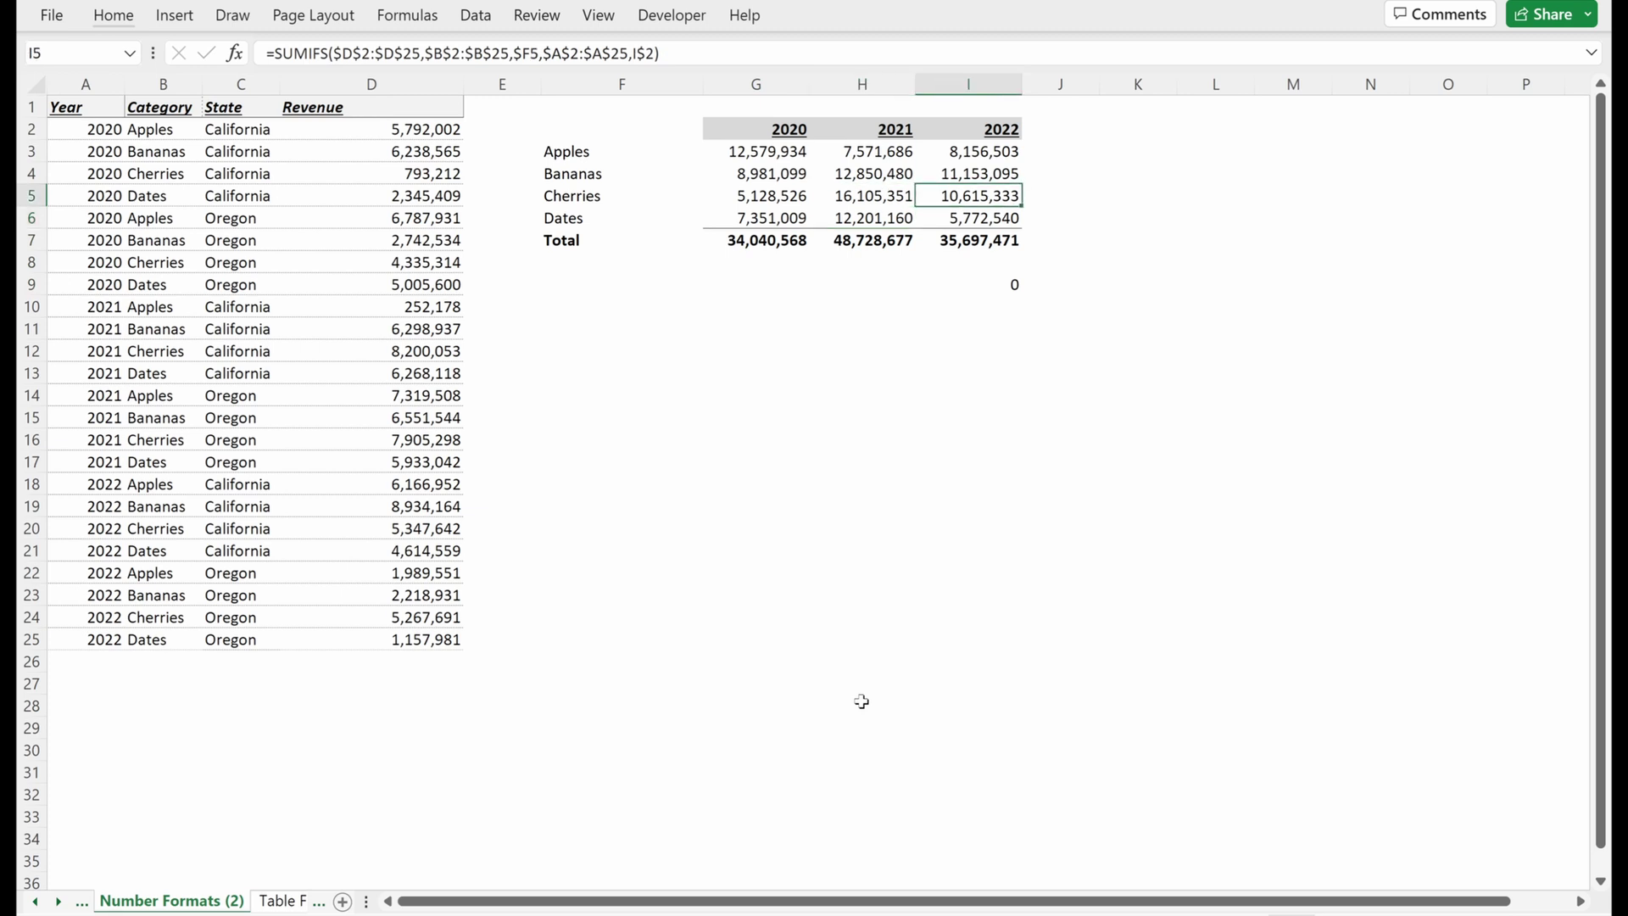
key(Up)
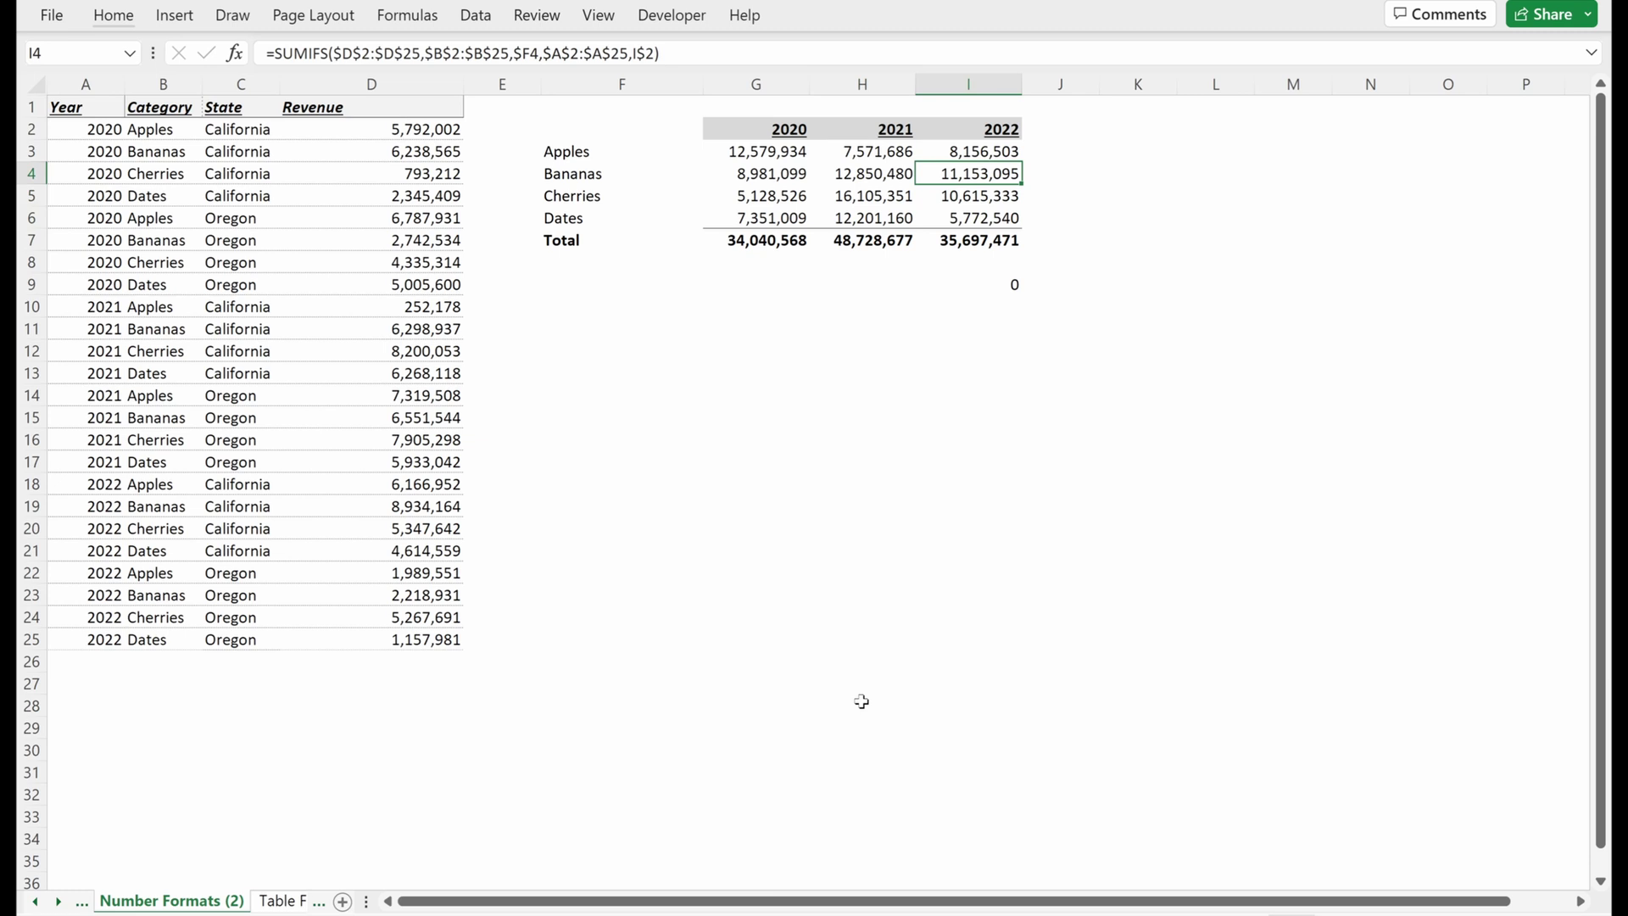
key(Down)
key(Left)
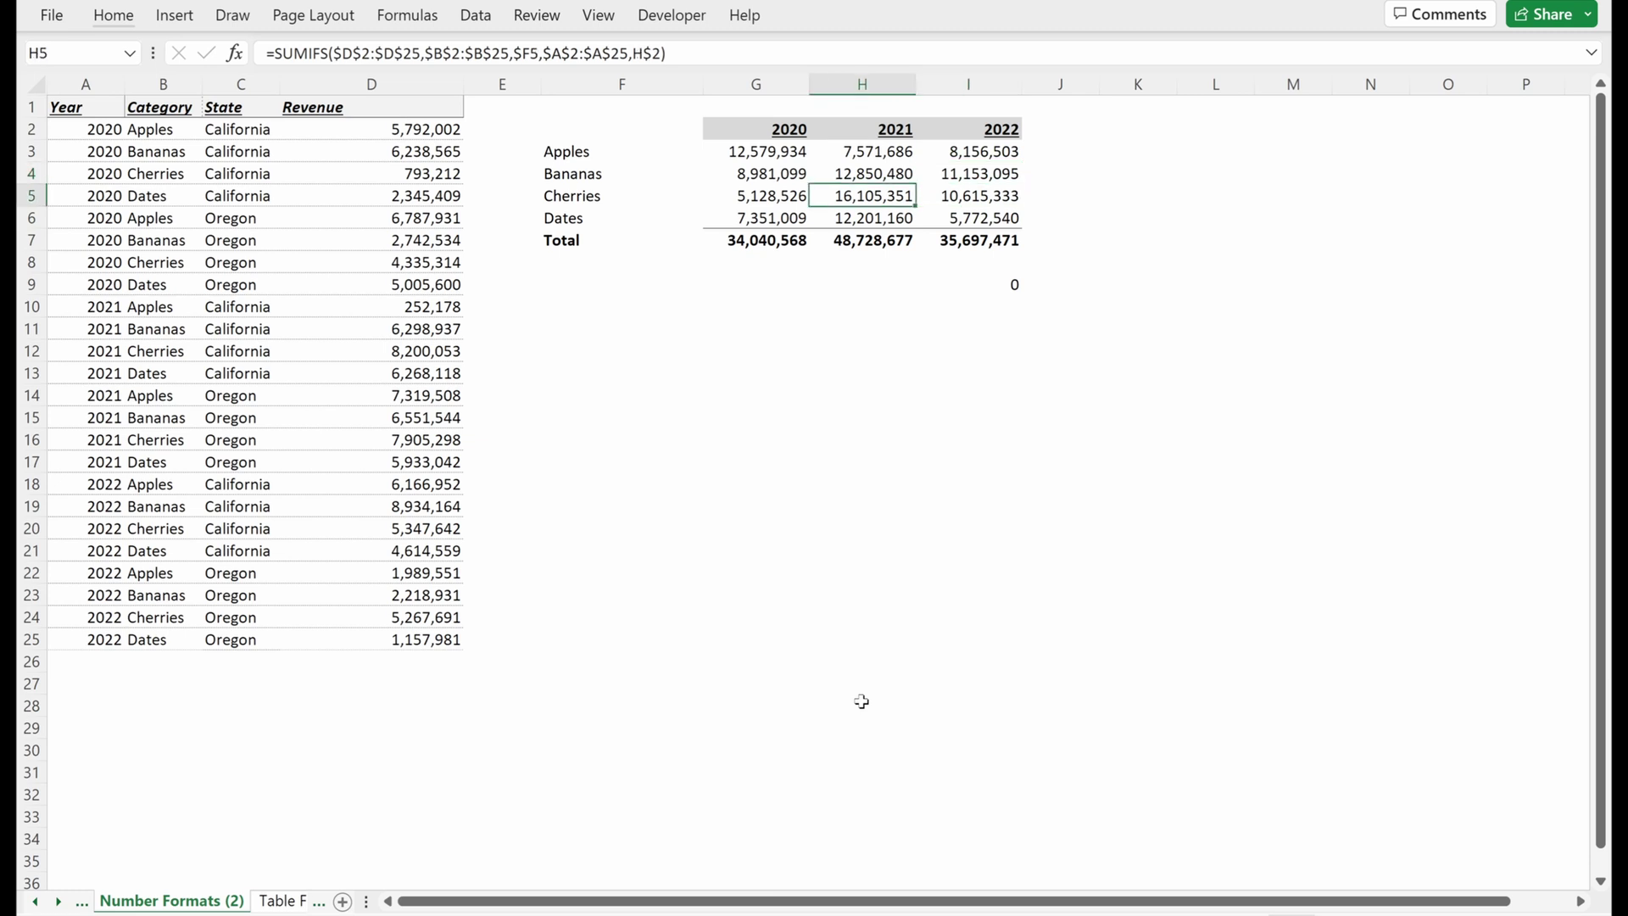
key(shift+space)
key(shift+BackSpace)
- Copy the summary table F2:I7 and paste it at F12
drag(598, 130, 990, 248)
key(ctrl+c)
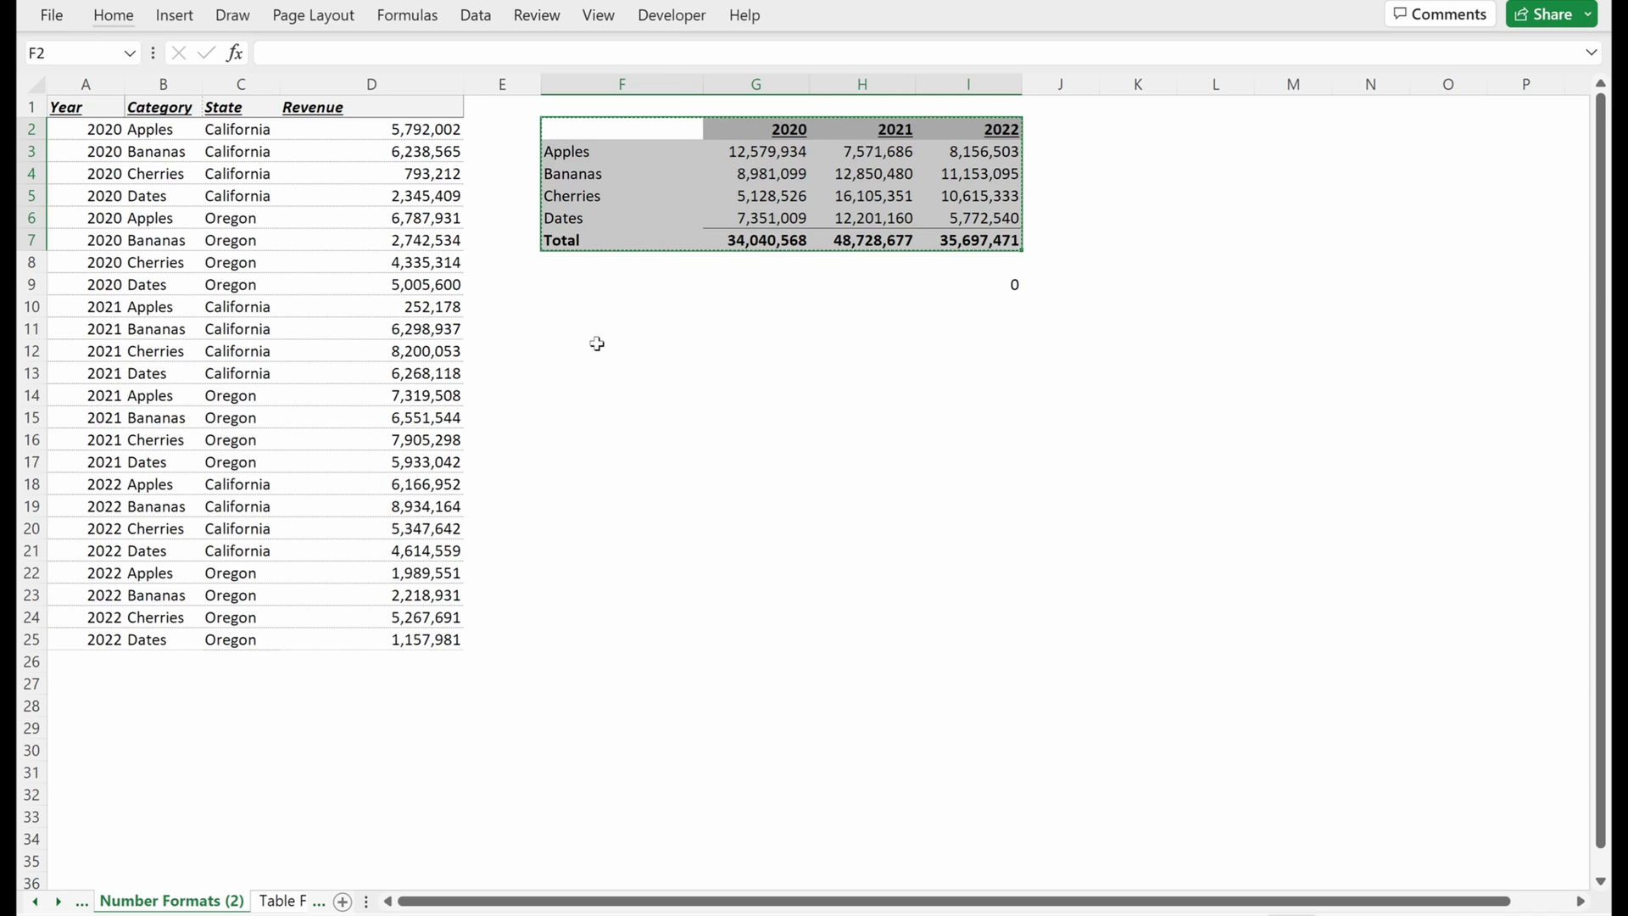
click(607, 351)
key(ctrl+v)
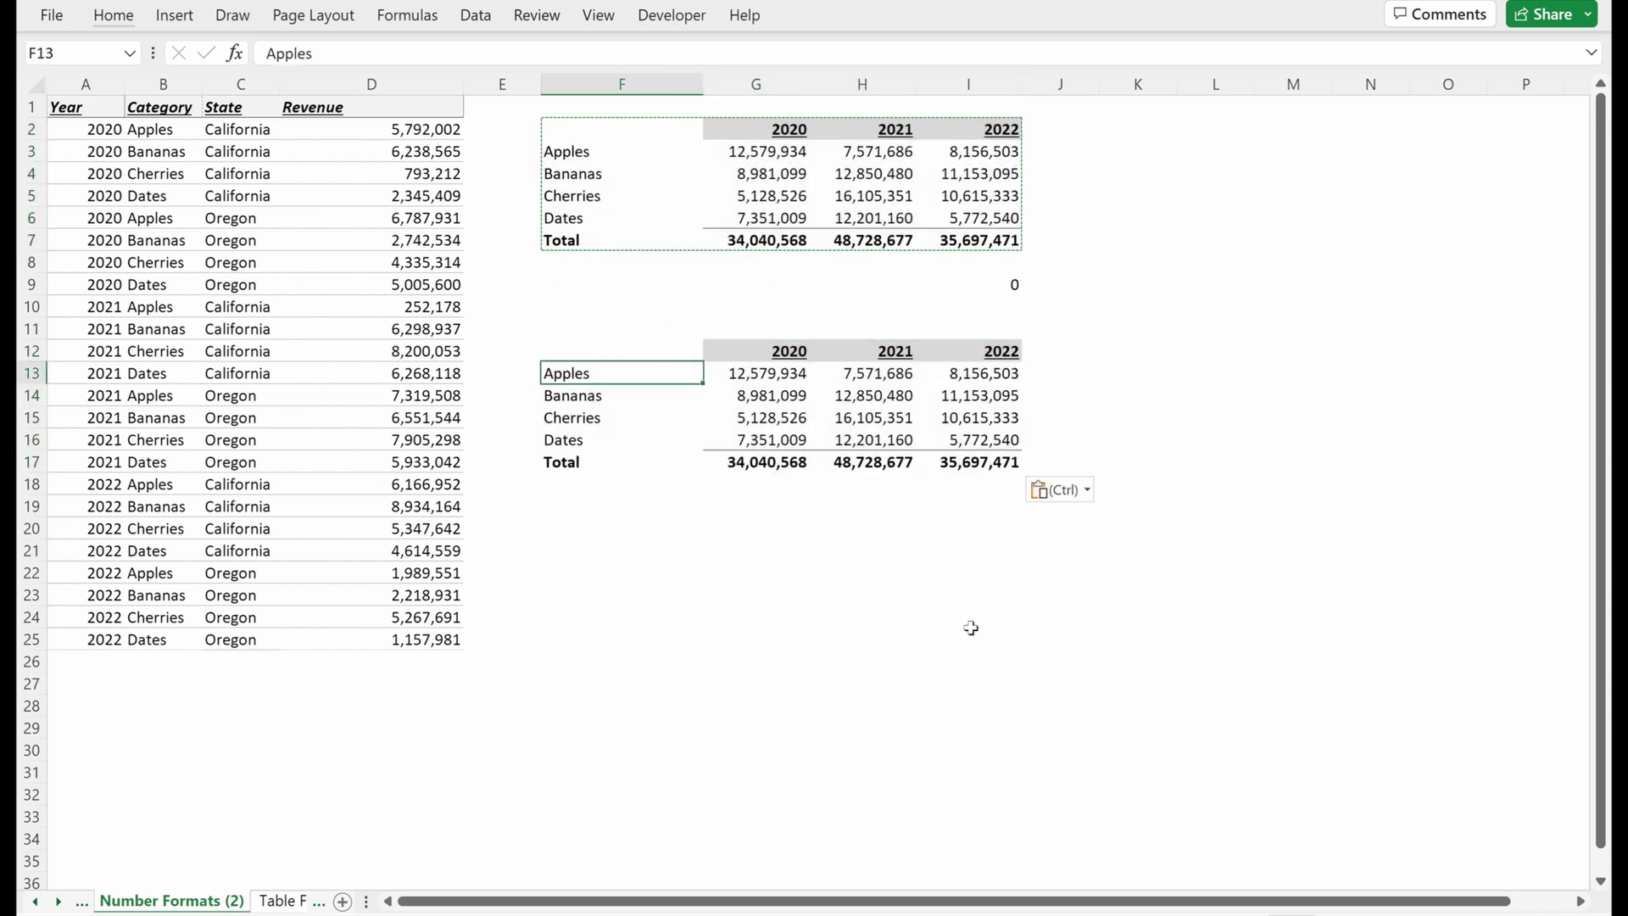
- Enter =G3/1000000 in G13 and show it with one decimal place
key(Right)
text(=)
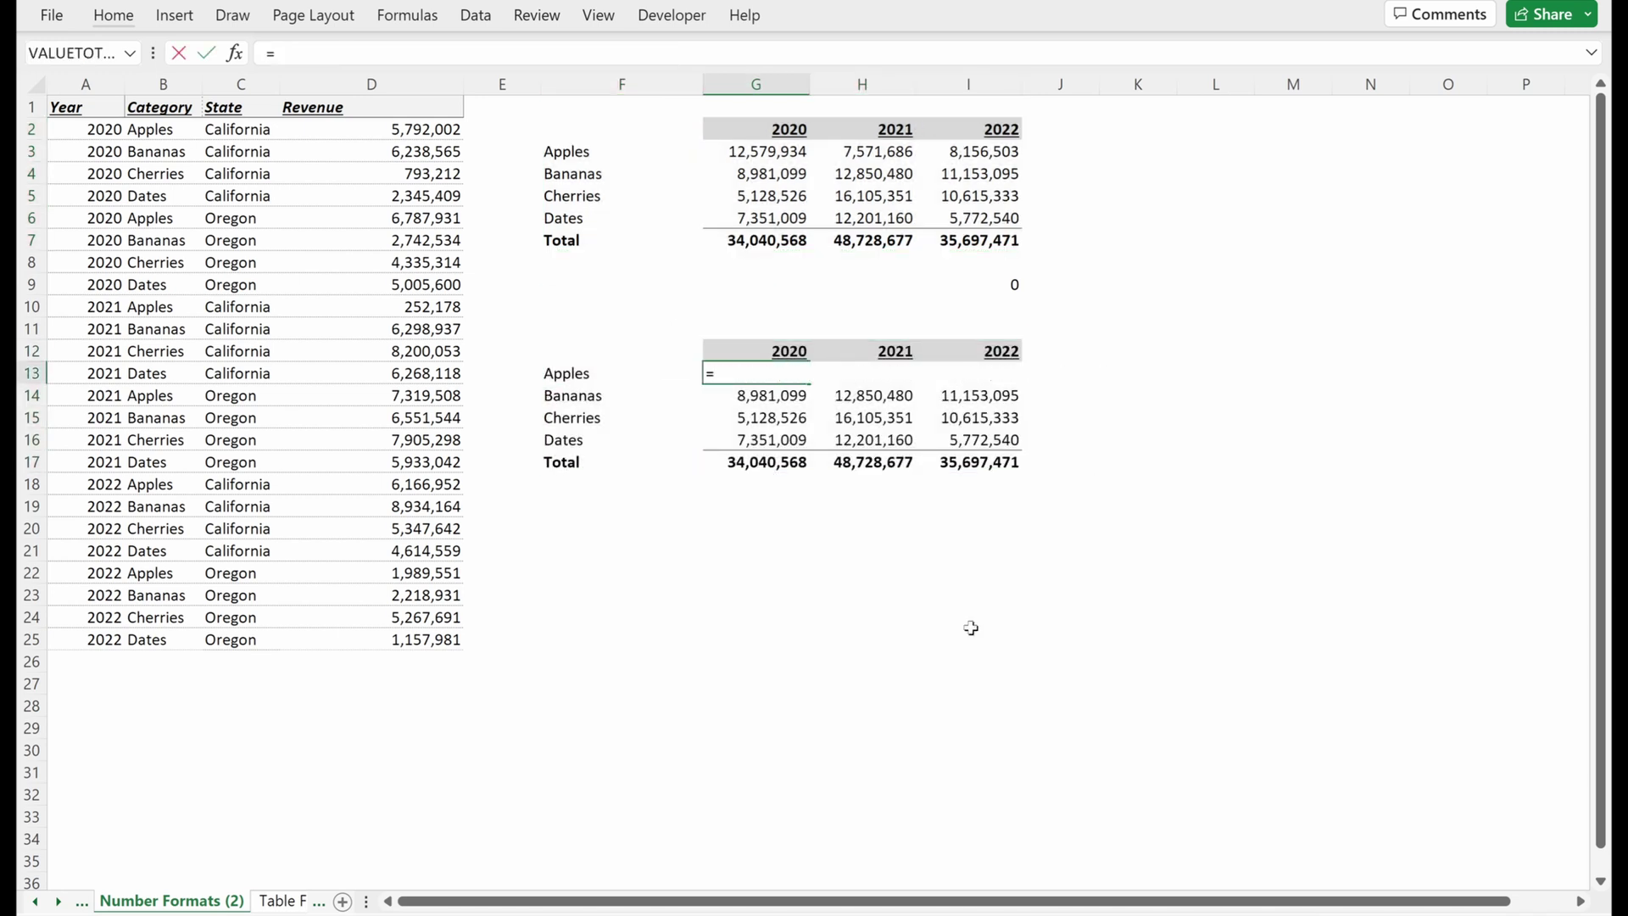
key(Up)
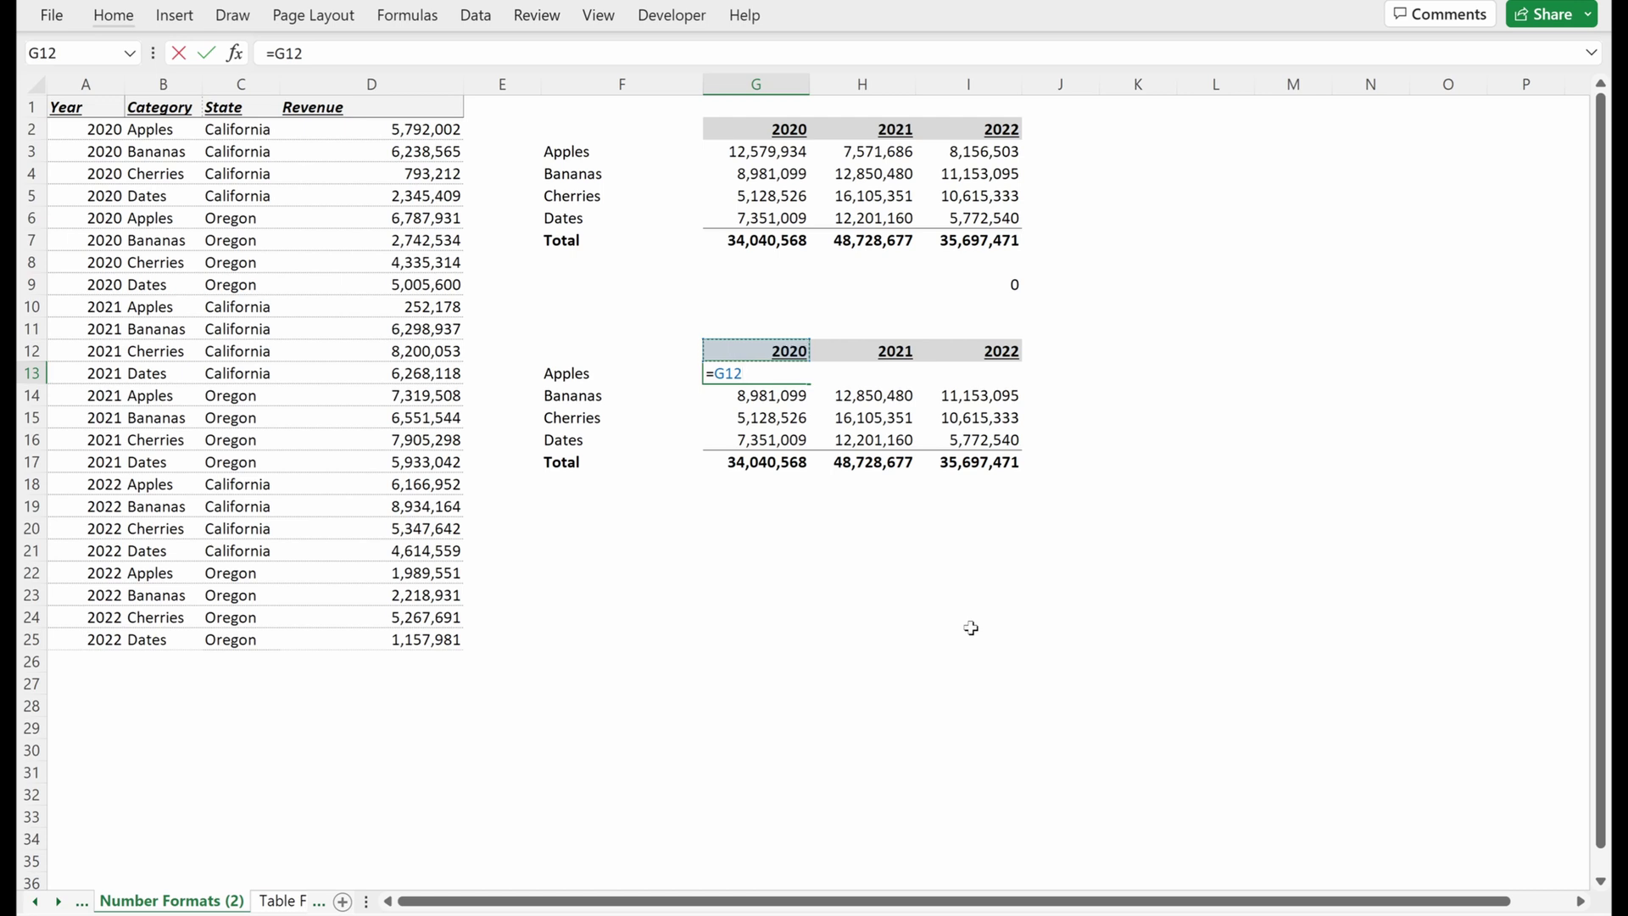
key(Up)
key(Up)
key(Up)
key(Up)
key(Up)
key(Up)
key(Up)
key(Up)
key(Up)
key(Up)
key(Up)
key(Down)
key(Down)
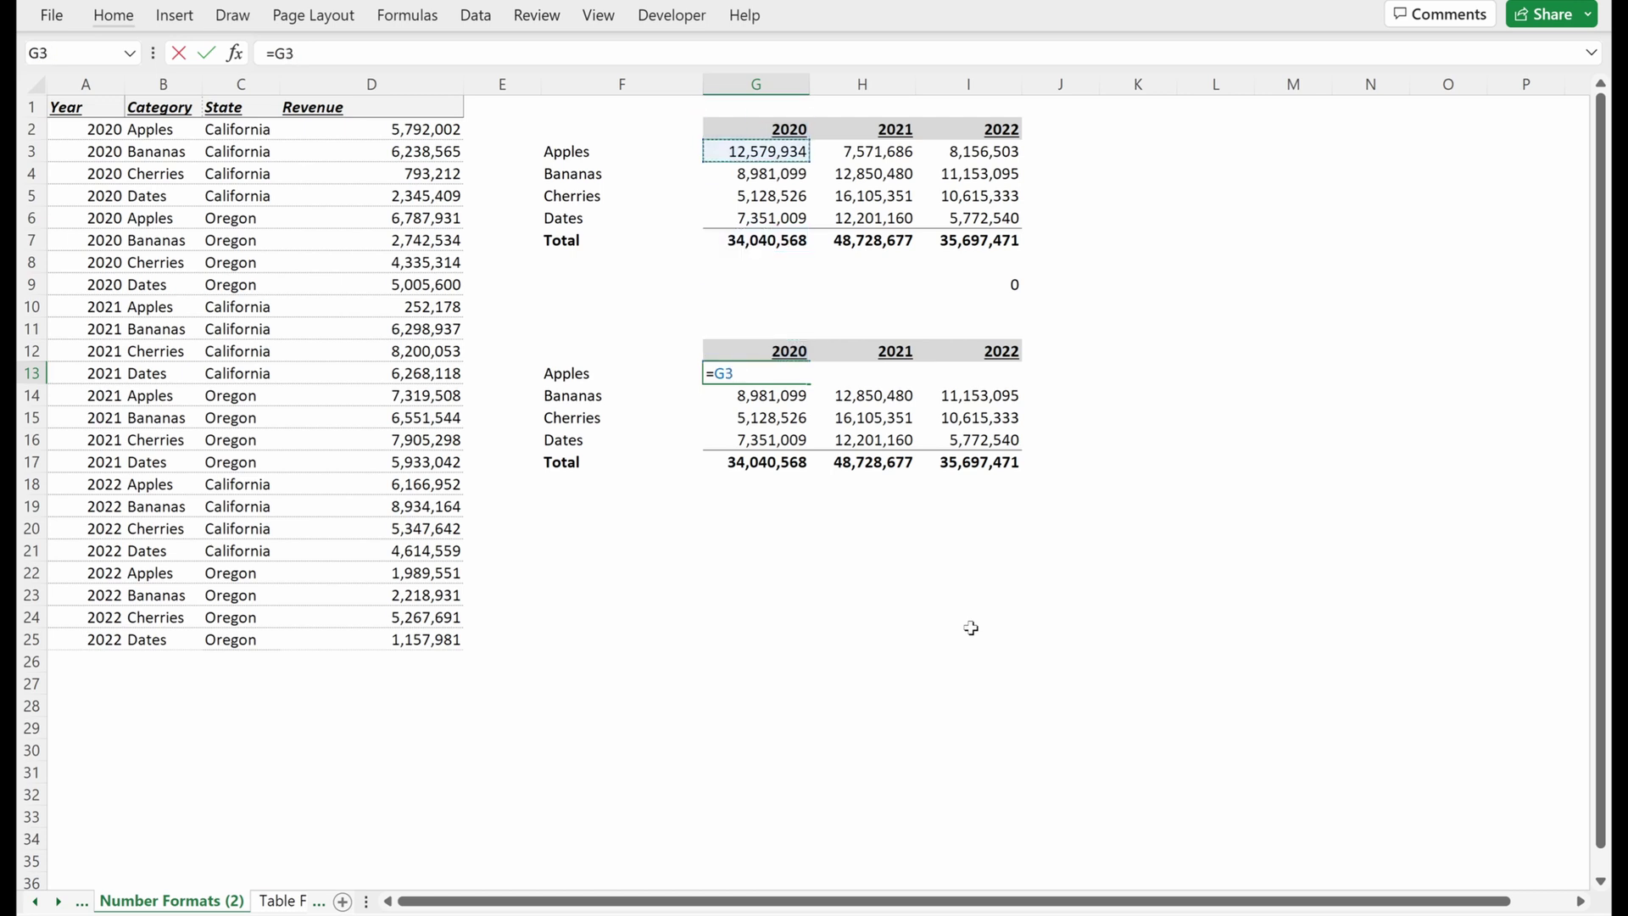
text(/1000000)
key(Return)
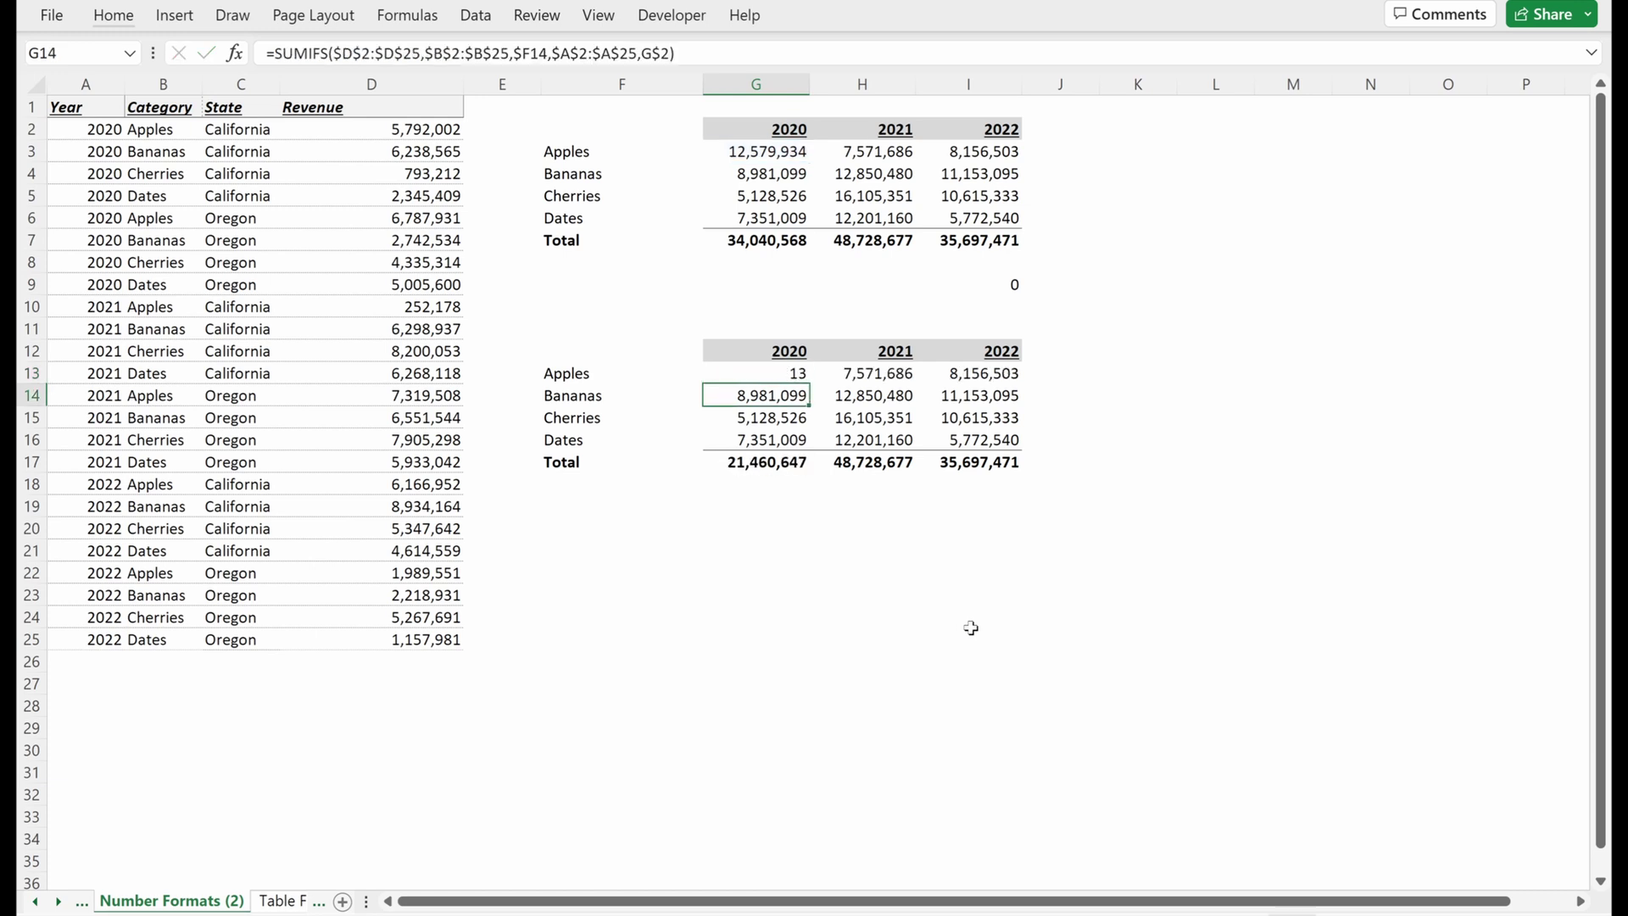
key(Up)
key(alt+h)
key(0)
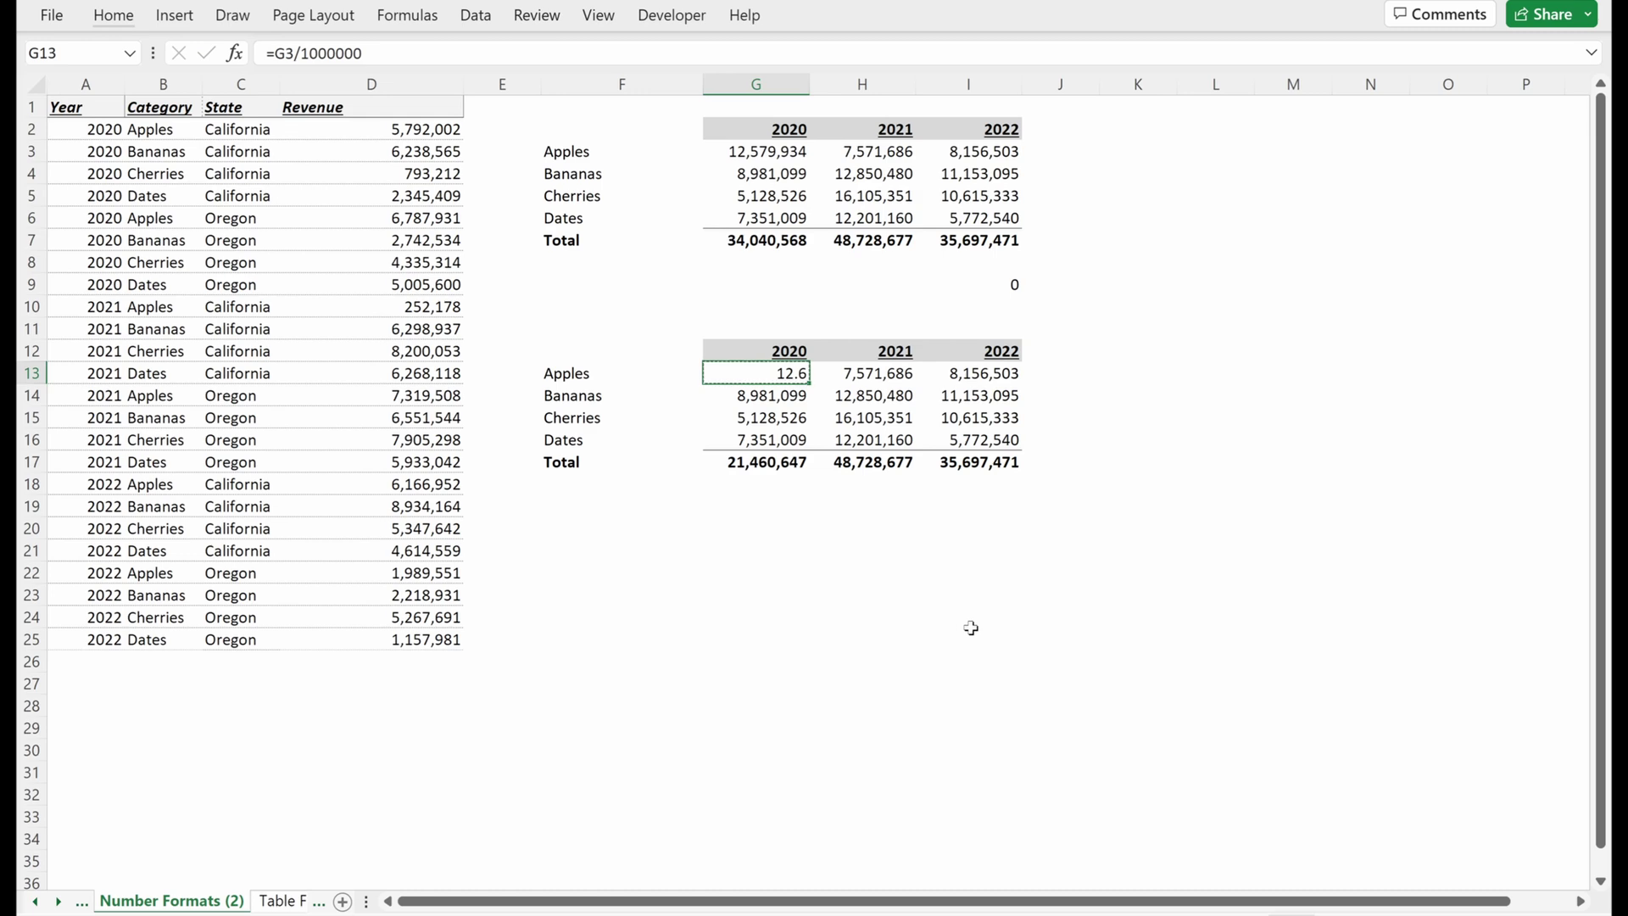
- Paste the formula over G13:I17 as formulas only, formatted to one decimal
key(ctrl+shift+Right)
key(ctrl+shift+Down)
key(ctrl+alt+v)
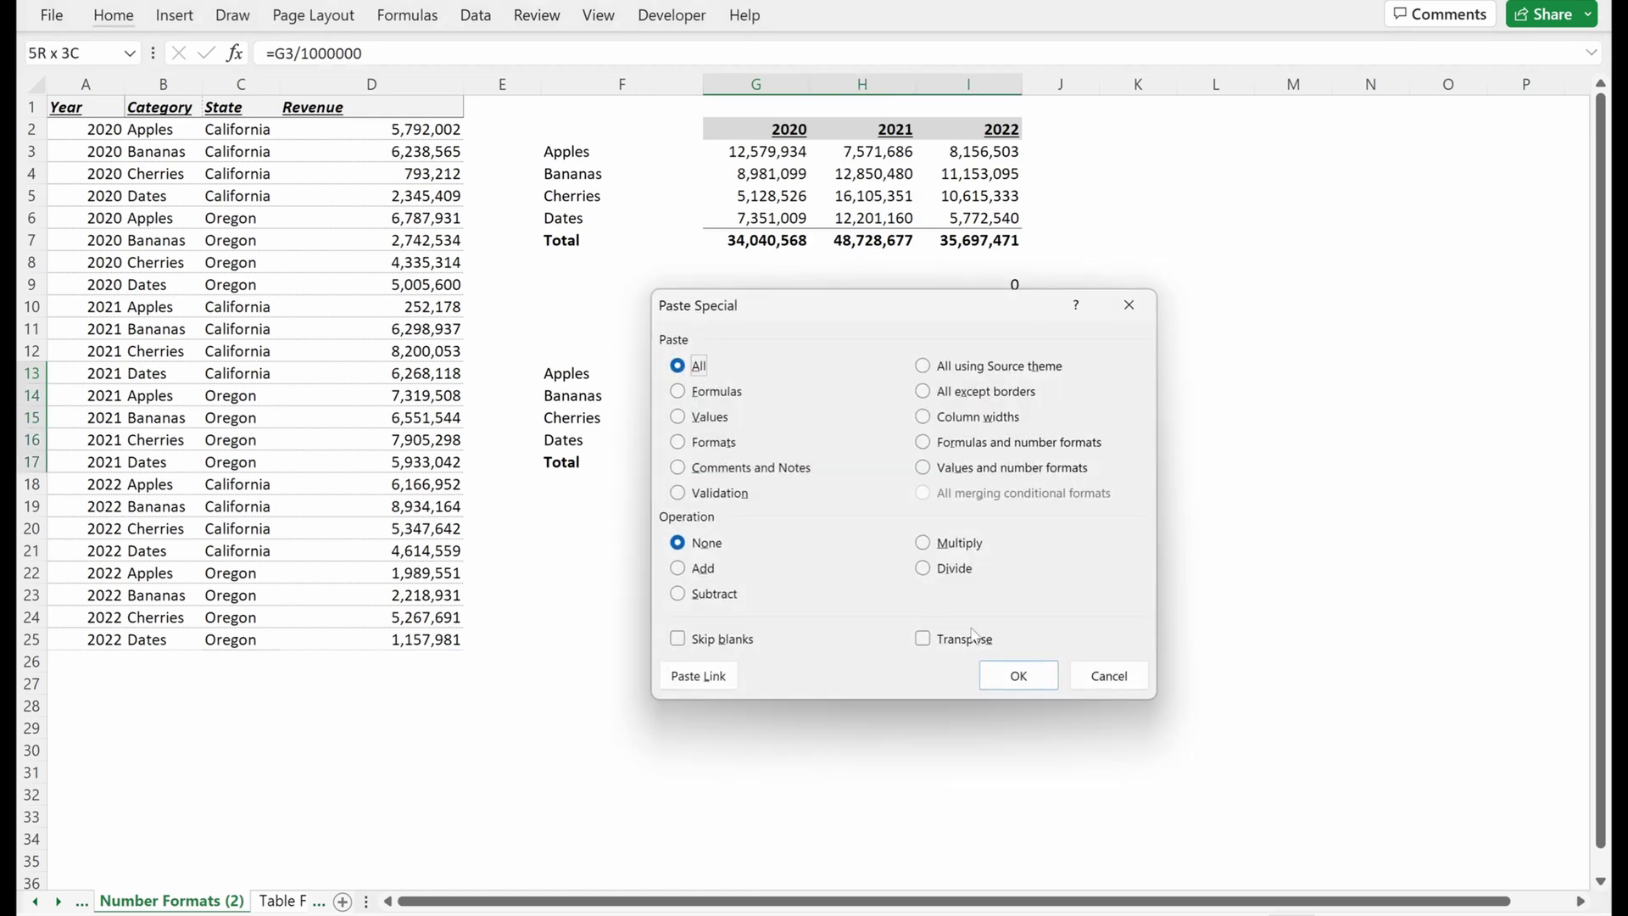
key(f)
key(Return)
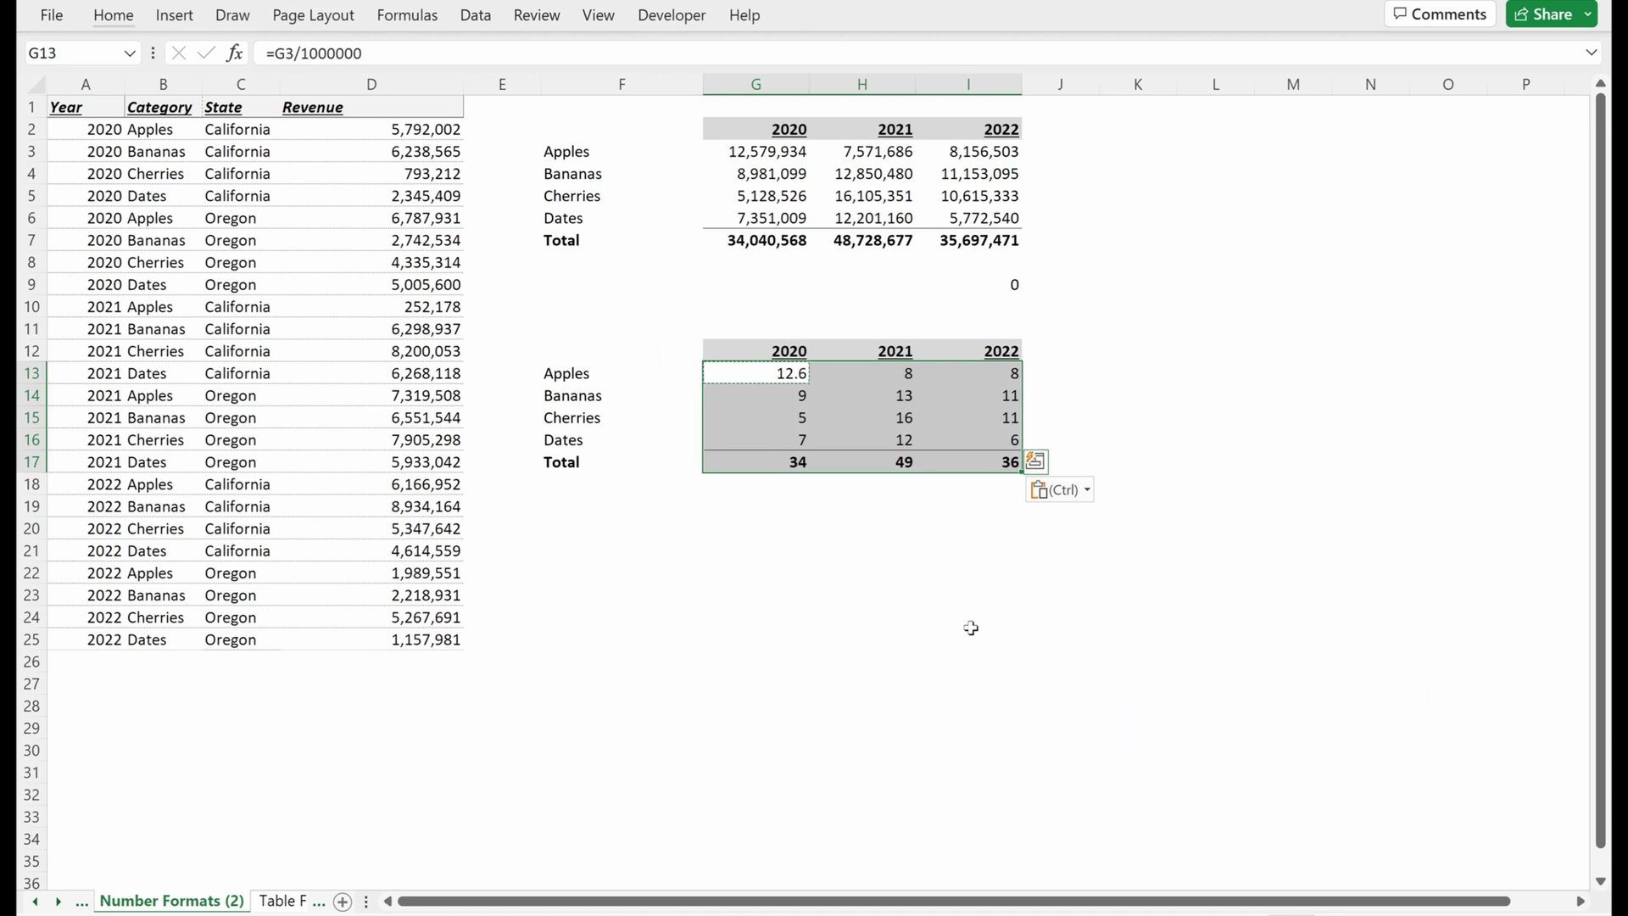
key(ctrl+shift+1)
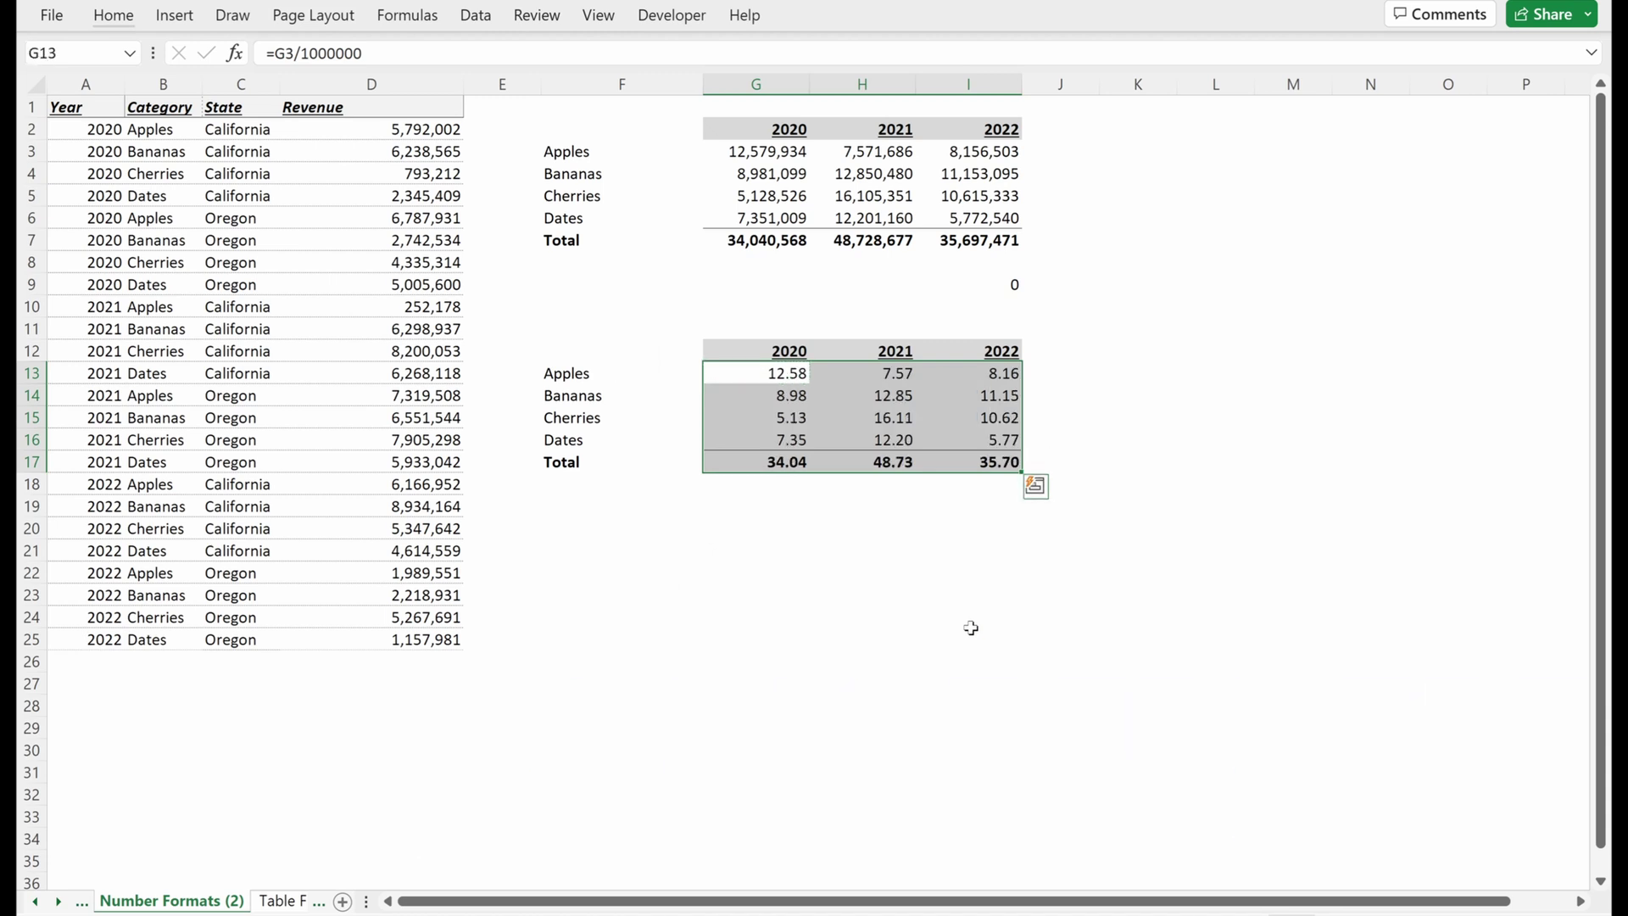
key(alt+h)
key(9)
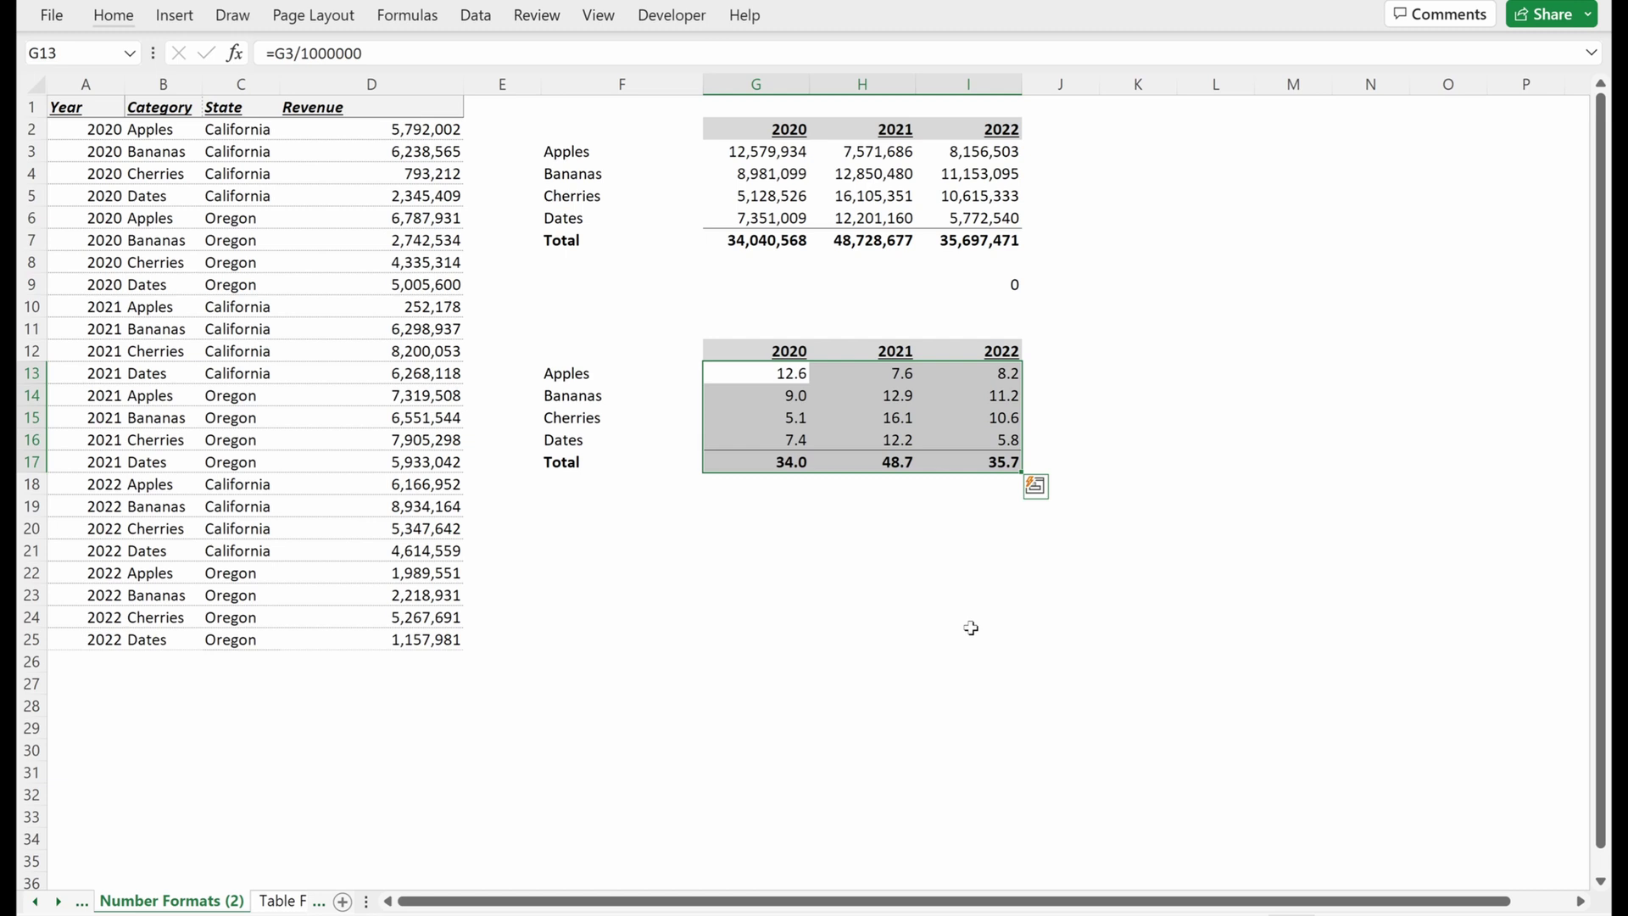
key(Down)
key(Right)
key(Left)
key(Down)
- Enter 'Revenue ($USD Millions)' in F12, italic and underlined, and autofit column F
key(Left)
key(Up)
key(Up)
key(Up)
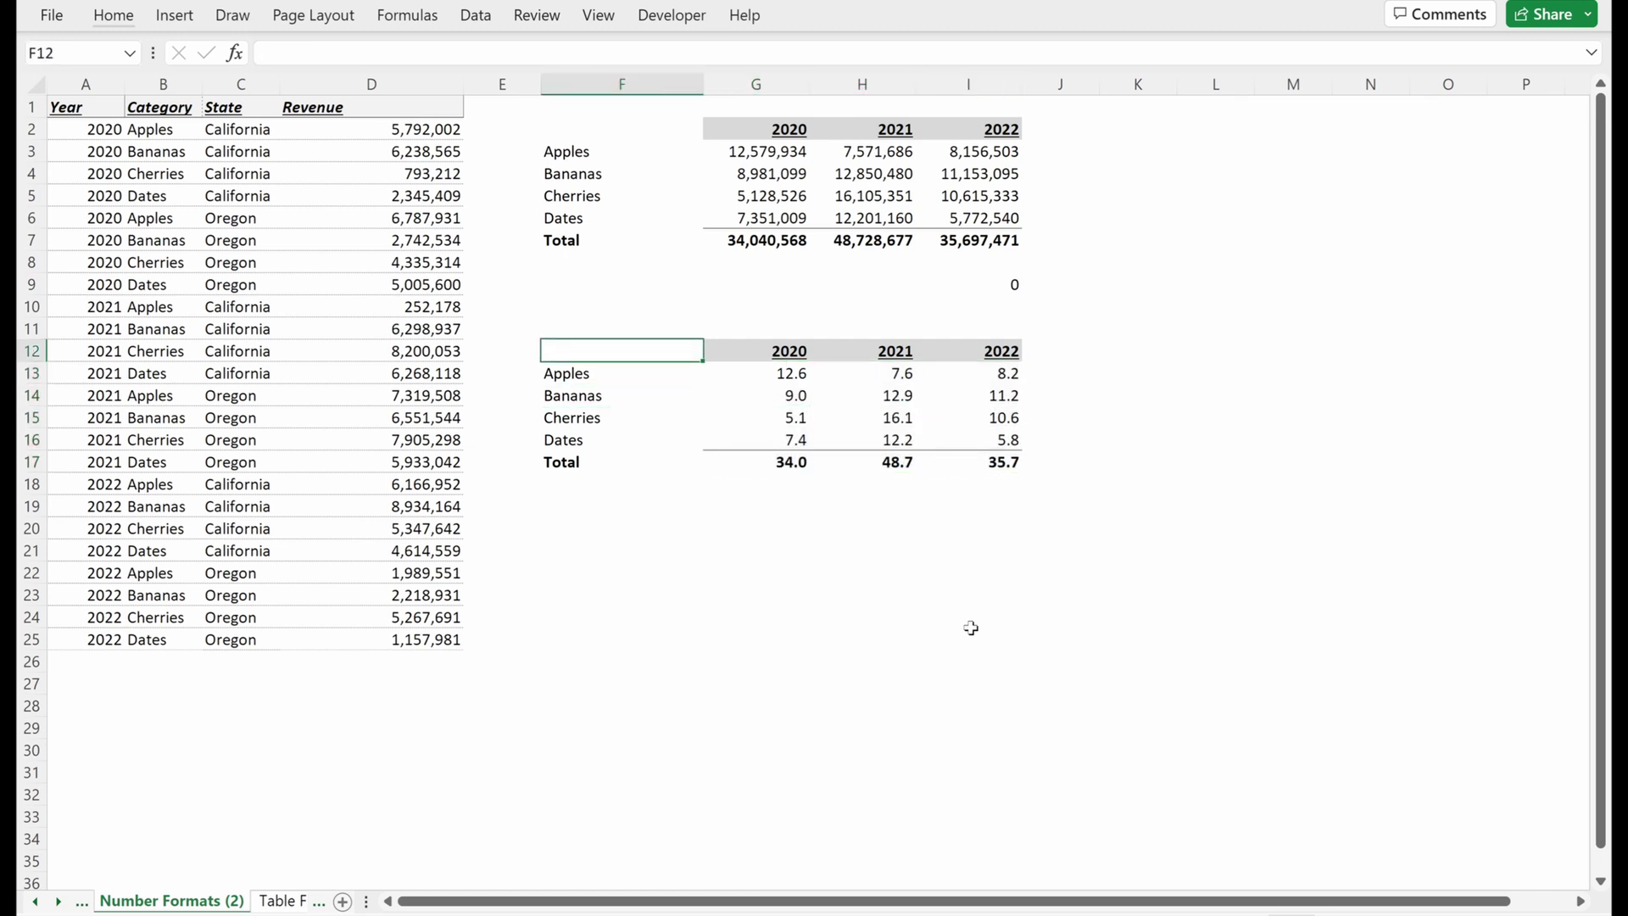
text(Revenue ($)
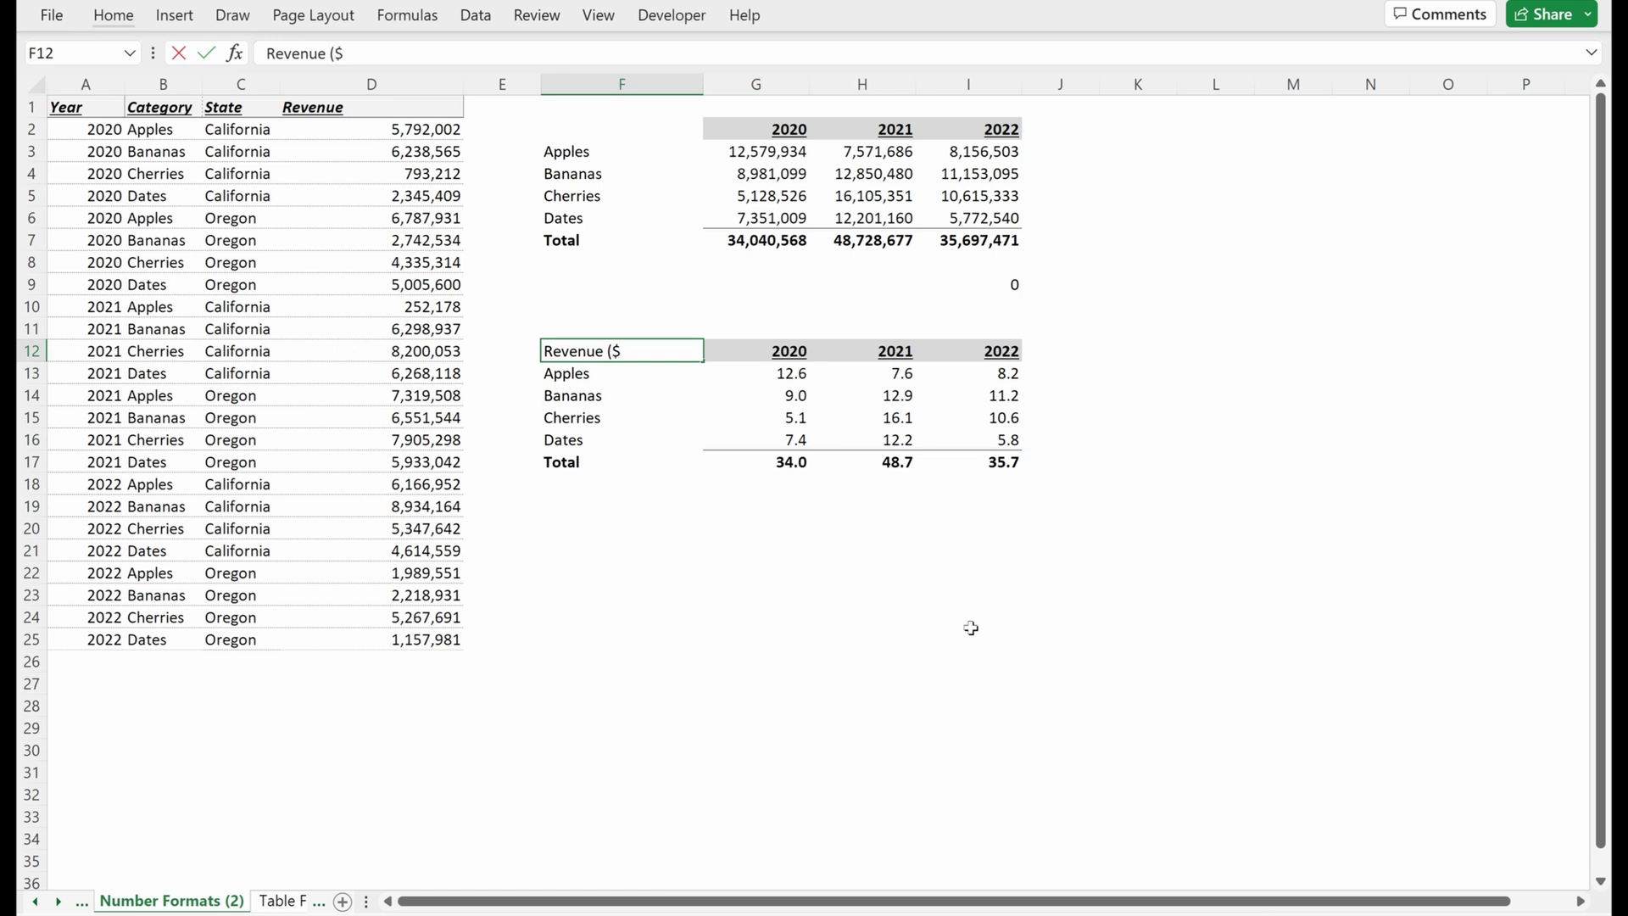
text(USD Millions))
key(Return)
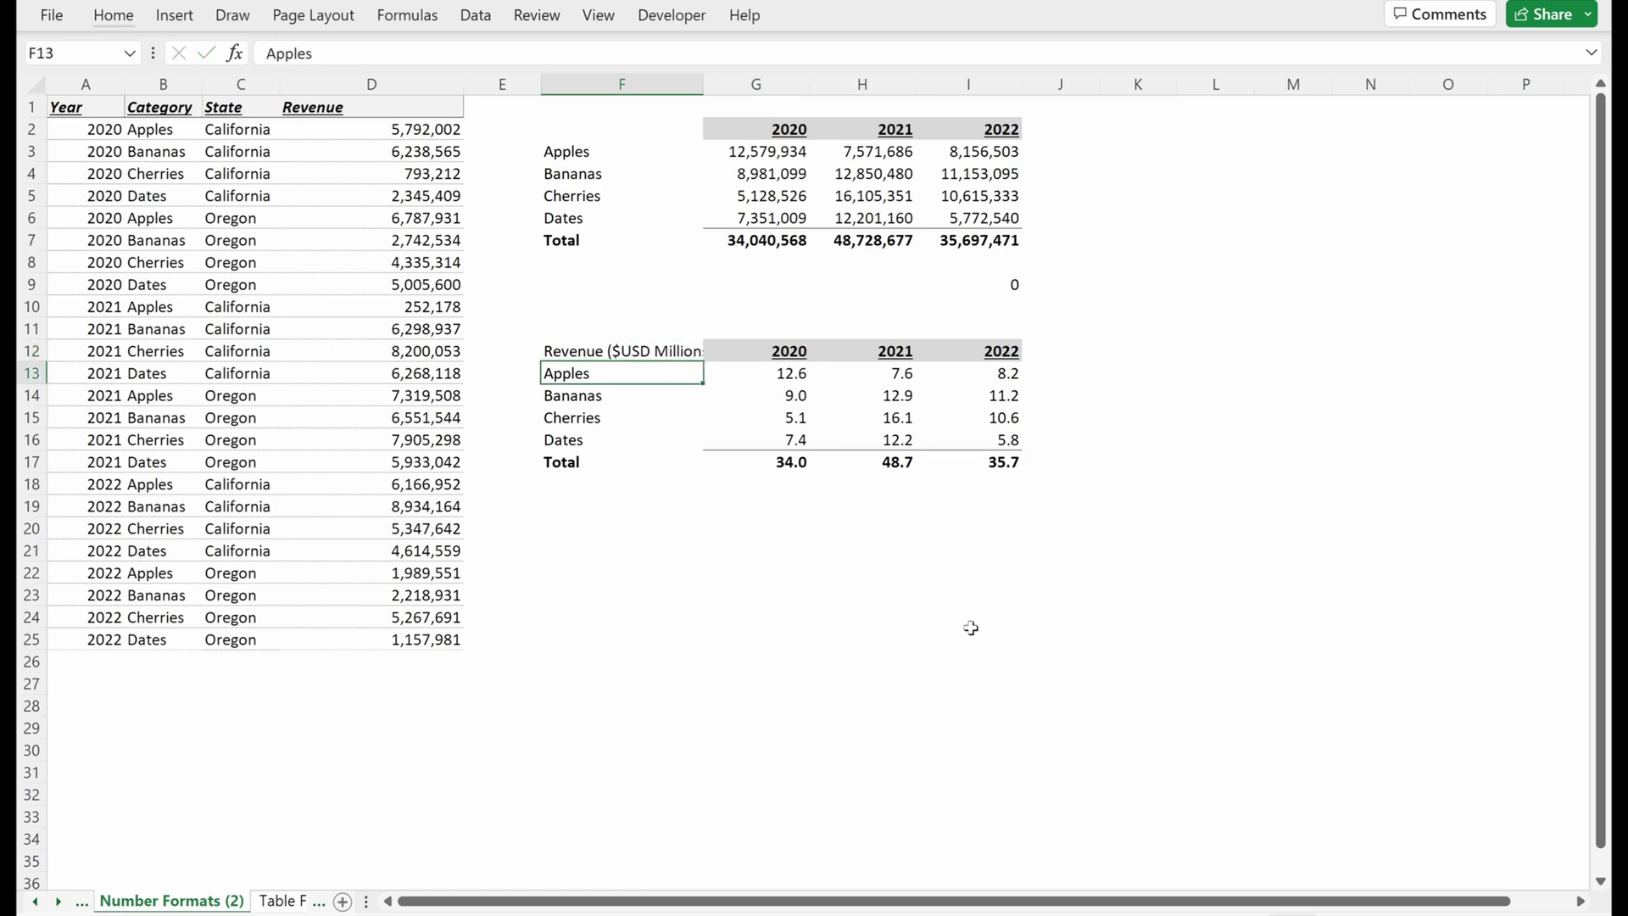
key(Up)
key(ctrl+u)
key(ctrl+i)
key(alt+h)
key(o)
key(i)
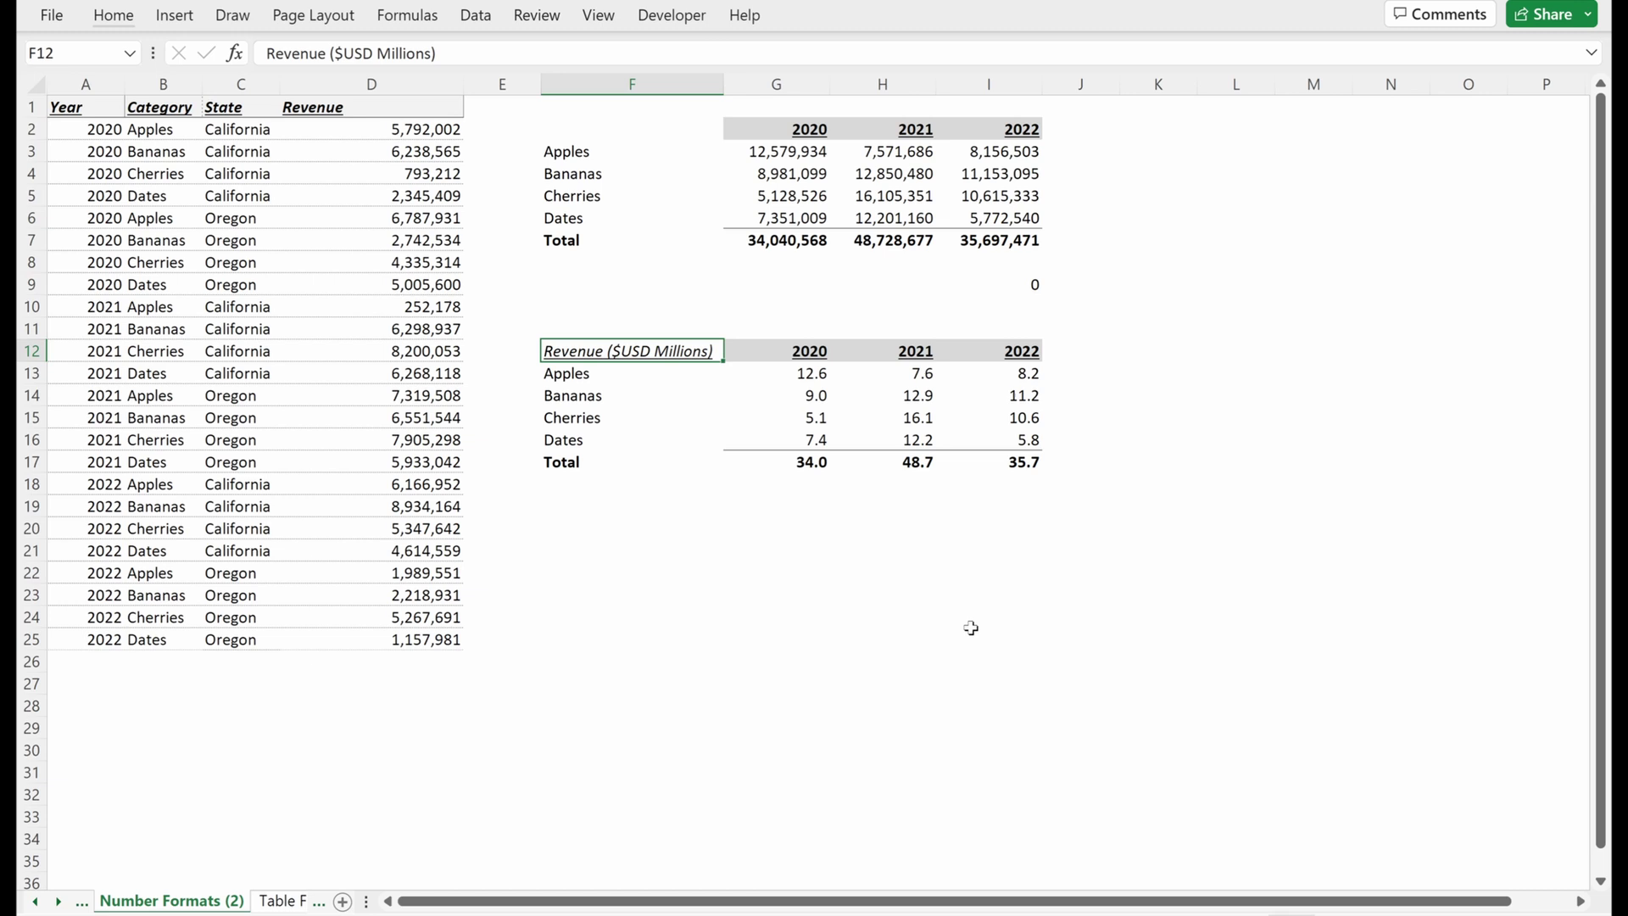
- Step through the millions table cells down to I19
key(Right)
key(Down)
key(Down)
key(Right)
key(Down)
key(Right)
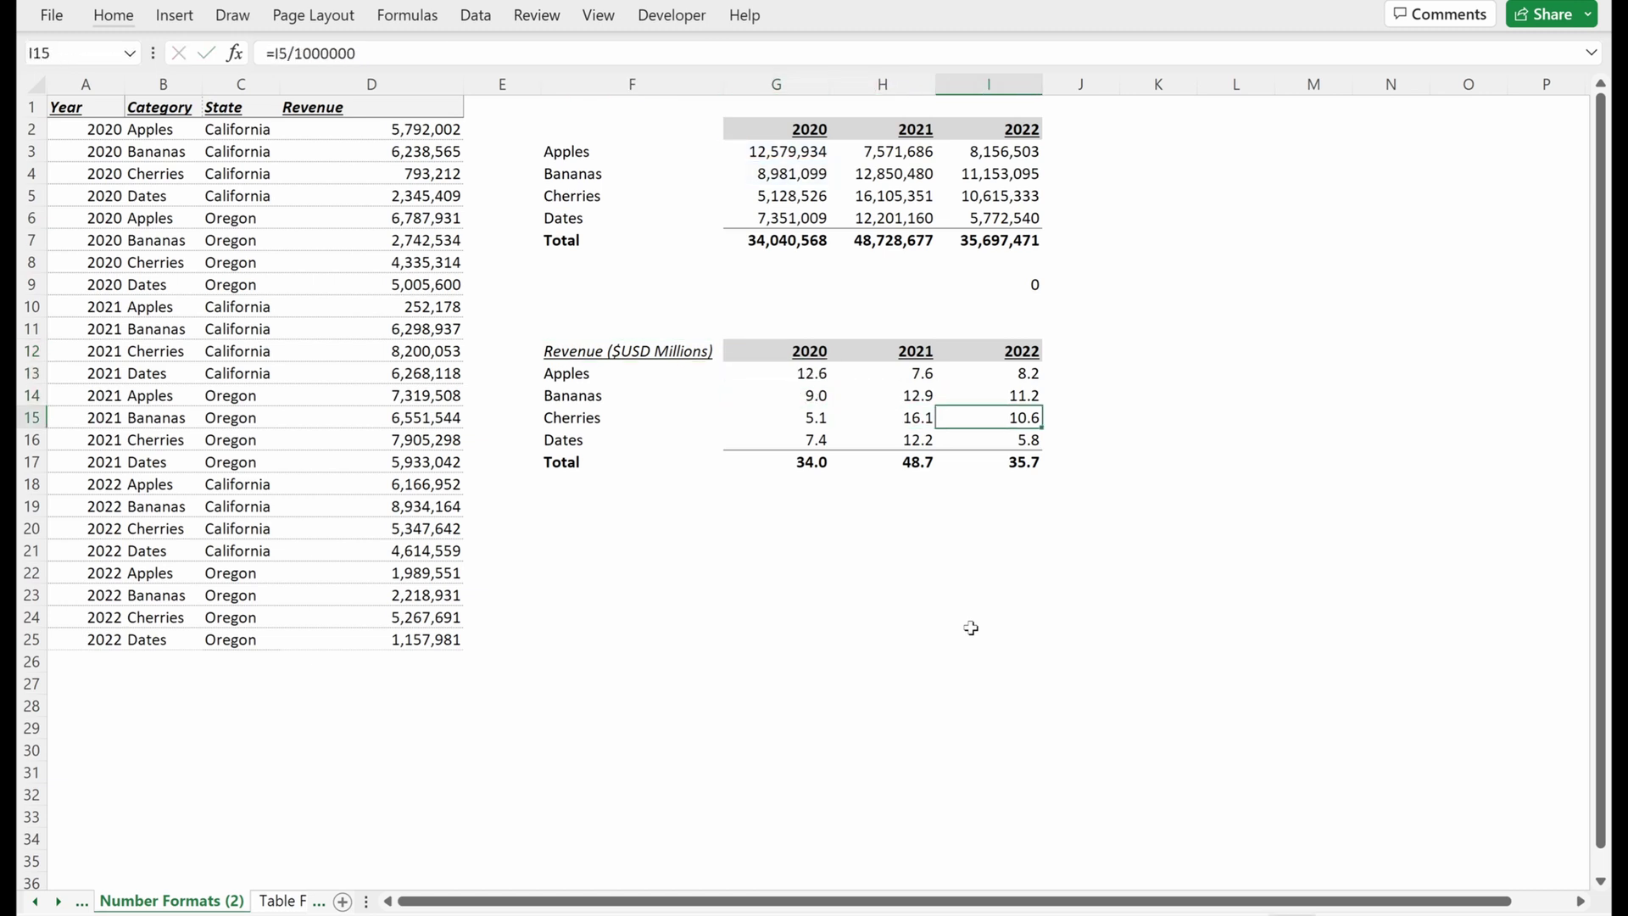
key(Down)
key(Down)
key(Down)
key(Down)
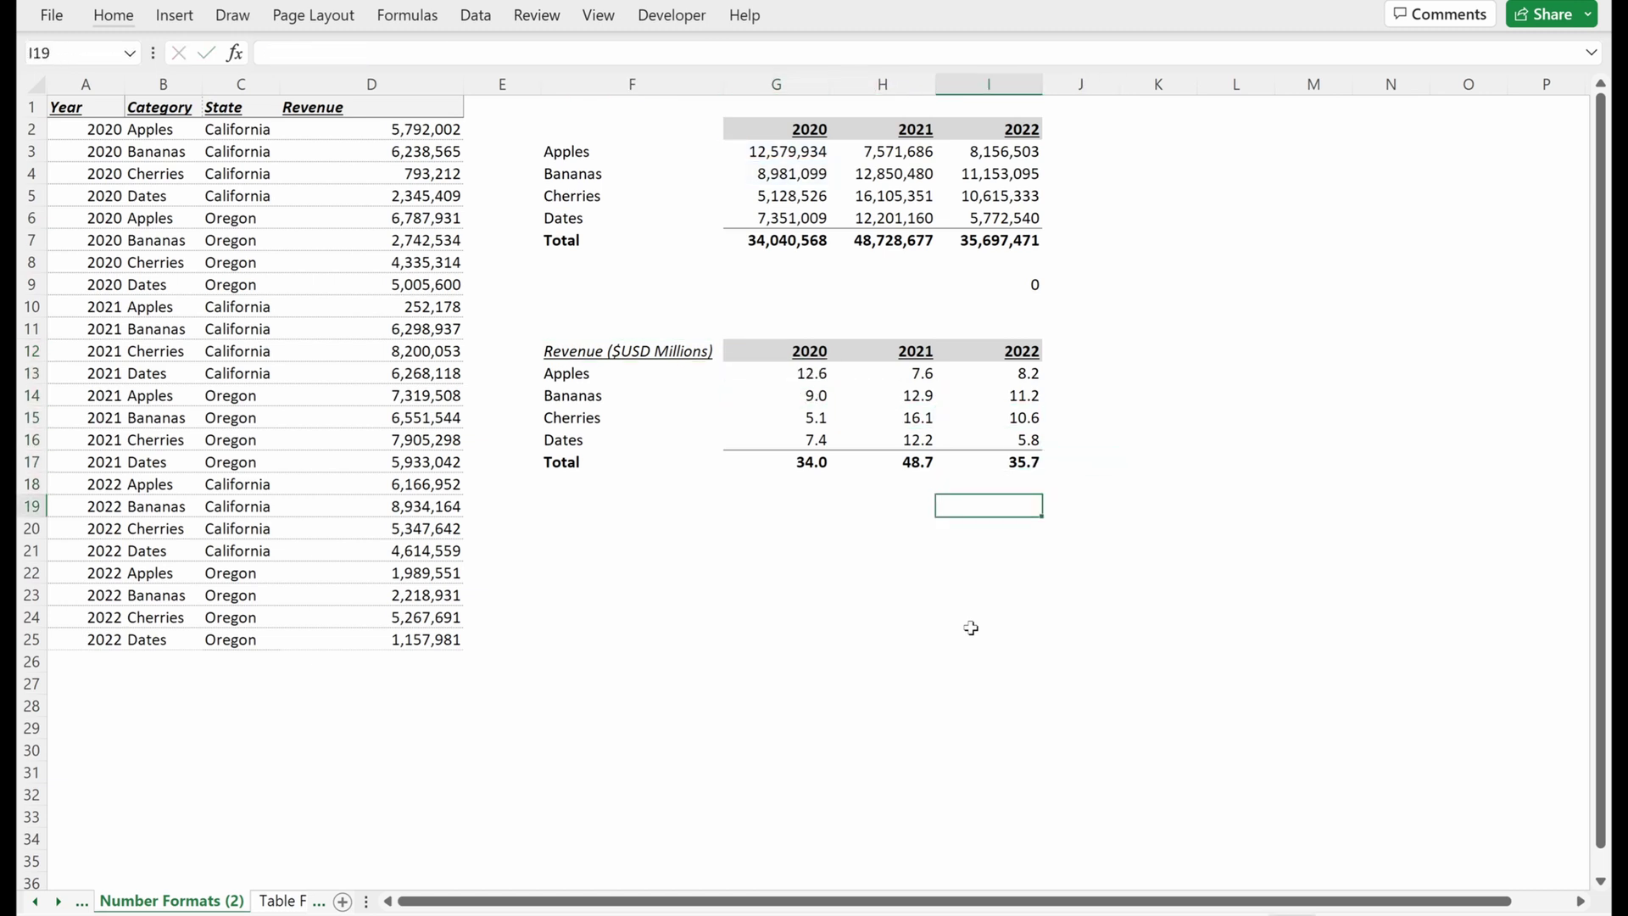
- Start the I19 check formula as =SUM(G17:I17)*1000000
text(=SUM()
key(Up)
key(Left)
key(Left)
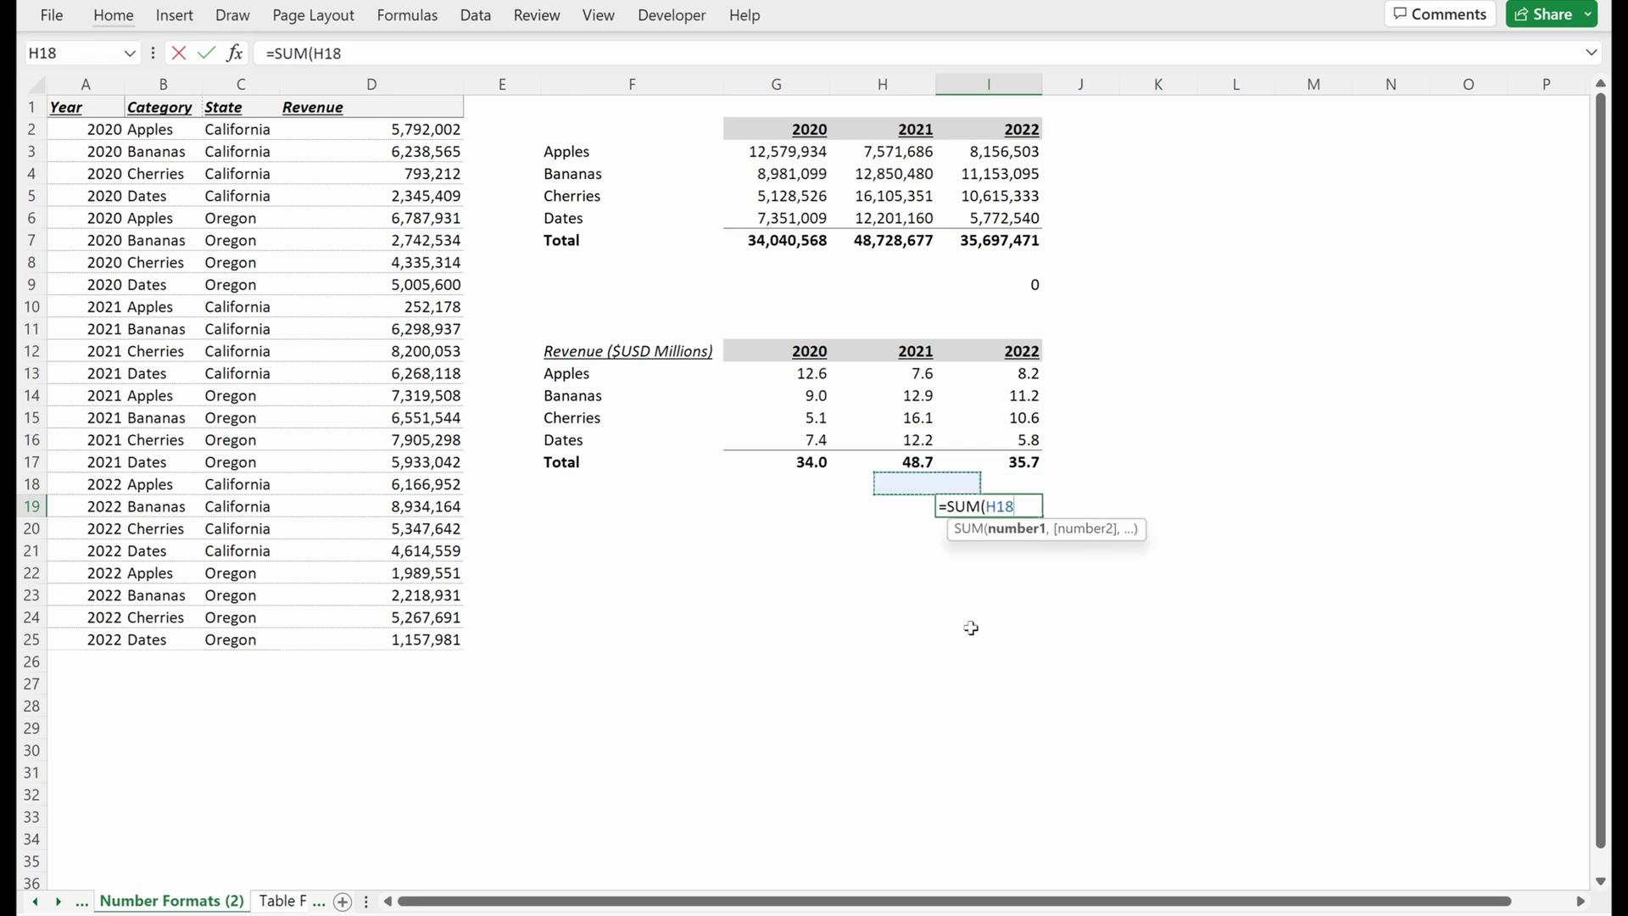
key(Up)
key(shift+Right)
key(shift+Right)
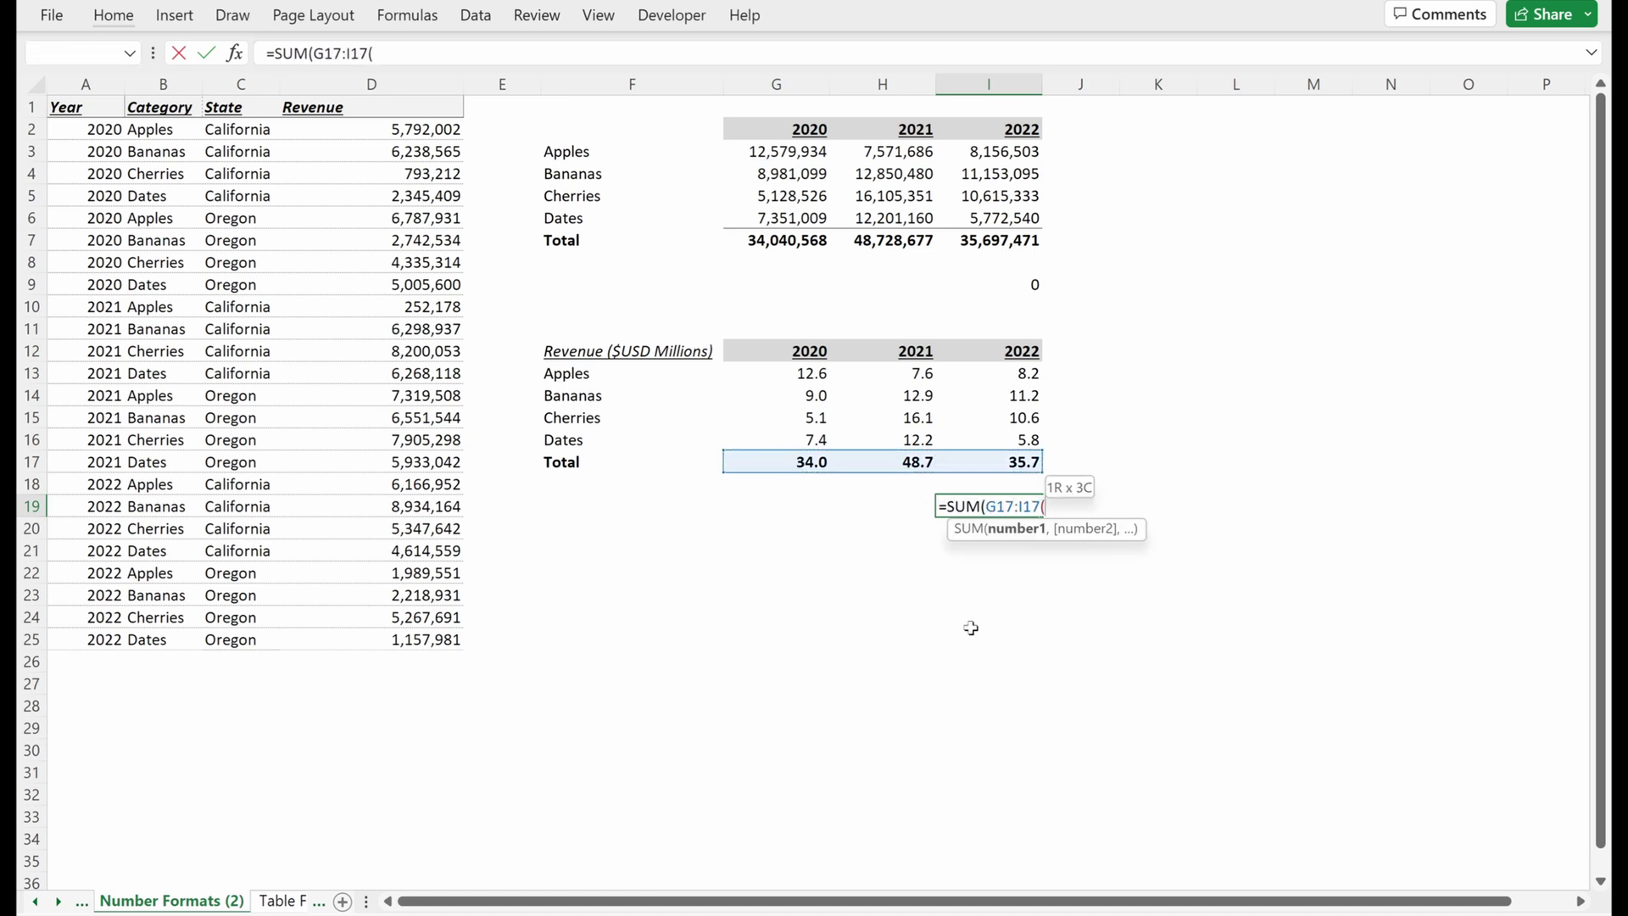
text()*100)
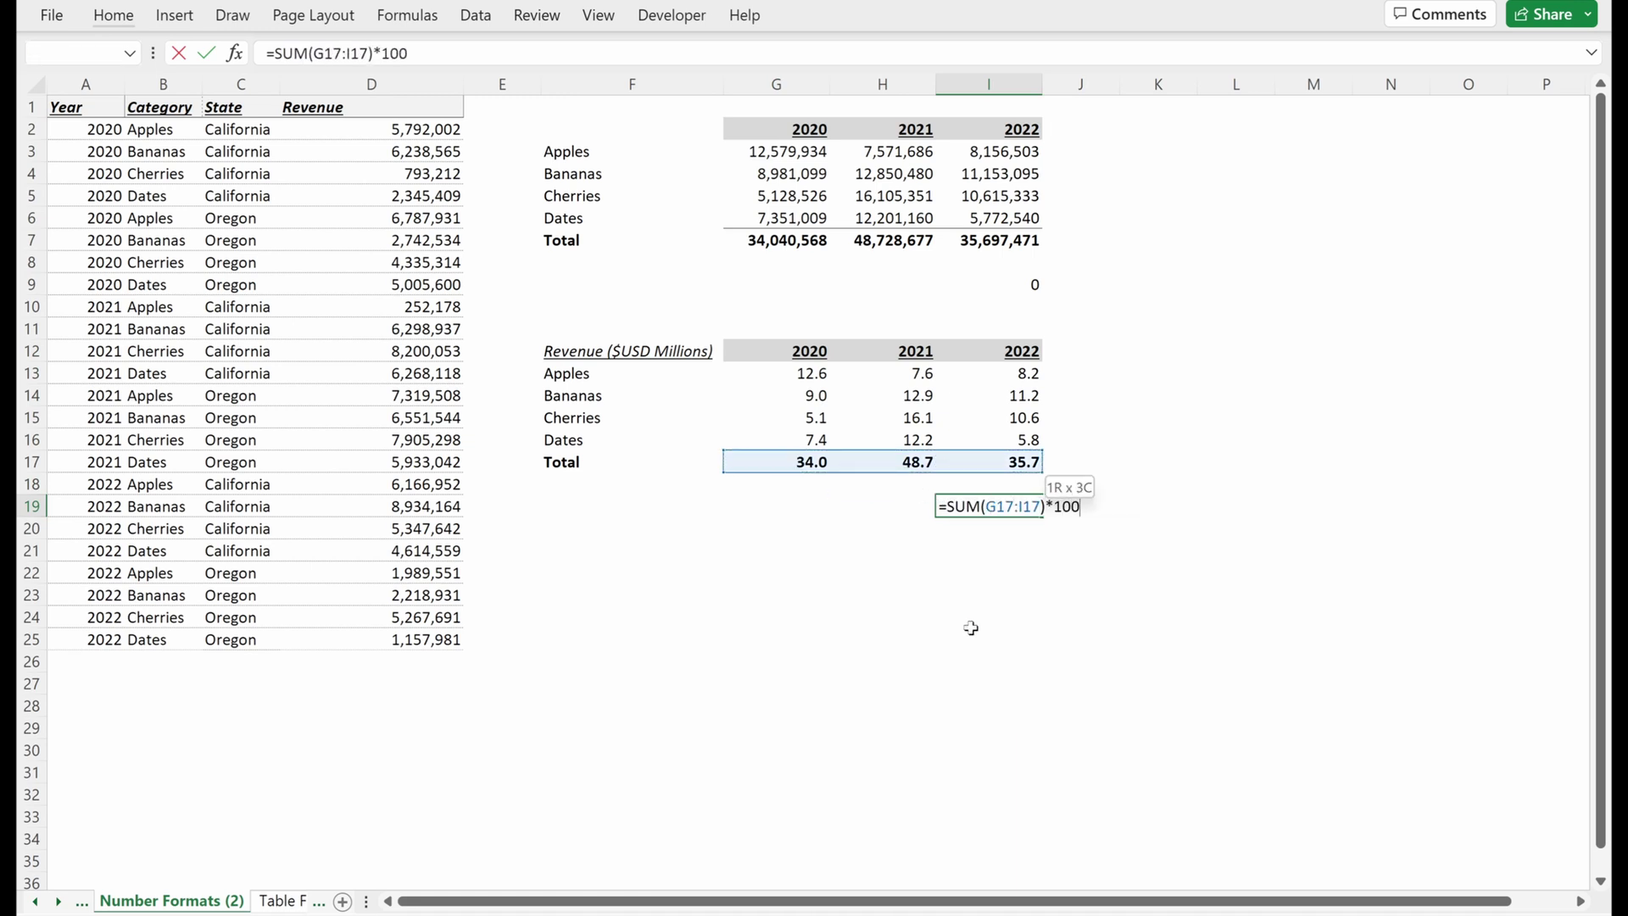
text(0000-SUM()
- Subtract SUM(D2:D25) and commit the check, which shows 0.0
key(ctrl+Left)
key(ctrl+Left)
key(ctrl+Right)
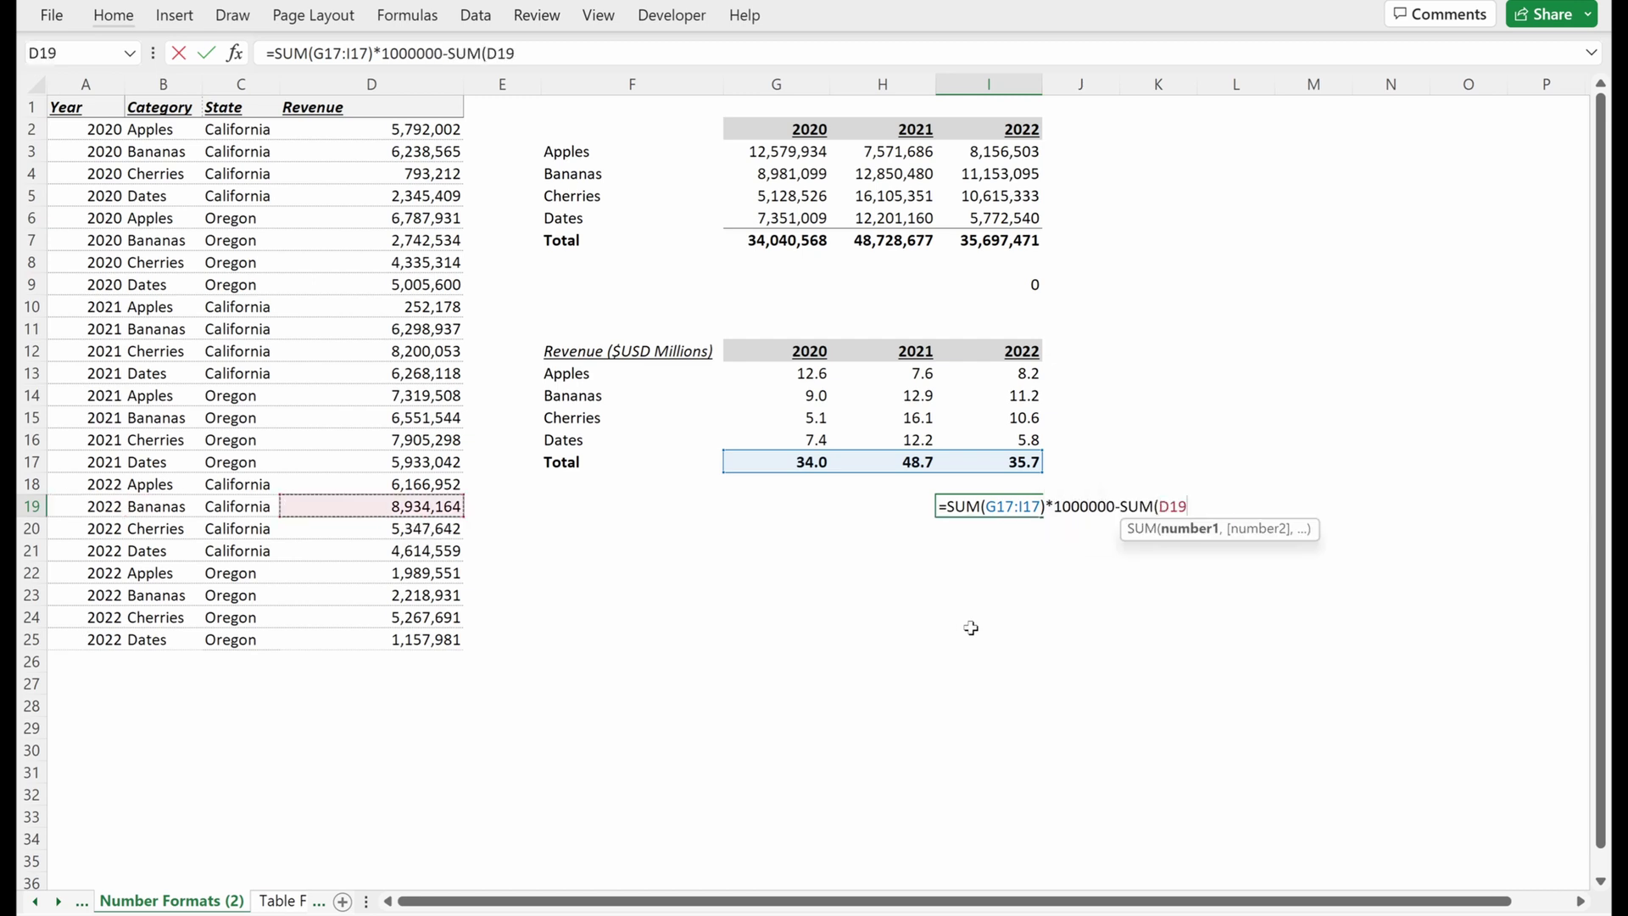
key(ctrl+Up)
key(Down)
key(ctrl+shift+Down)
key(Return)
key(Return)
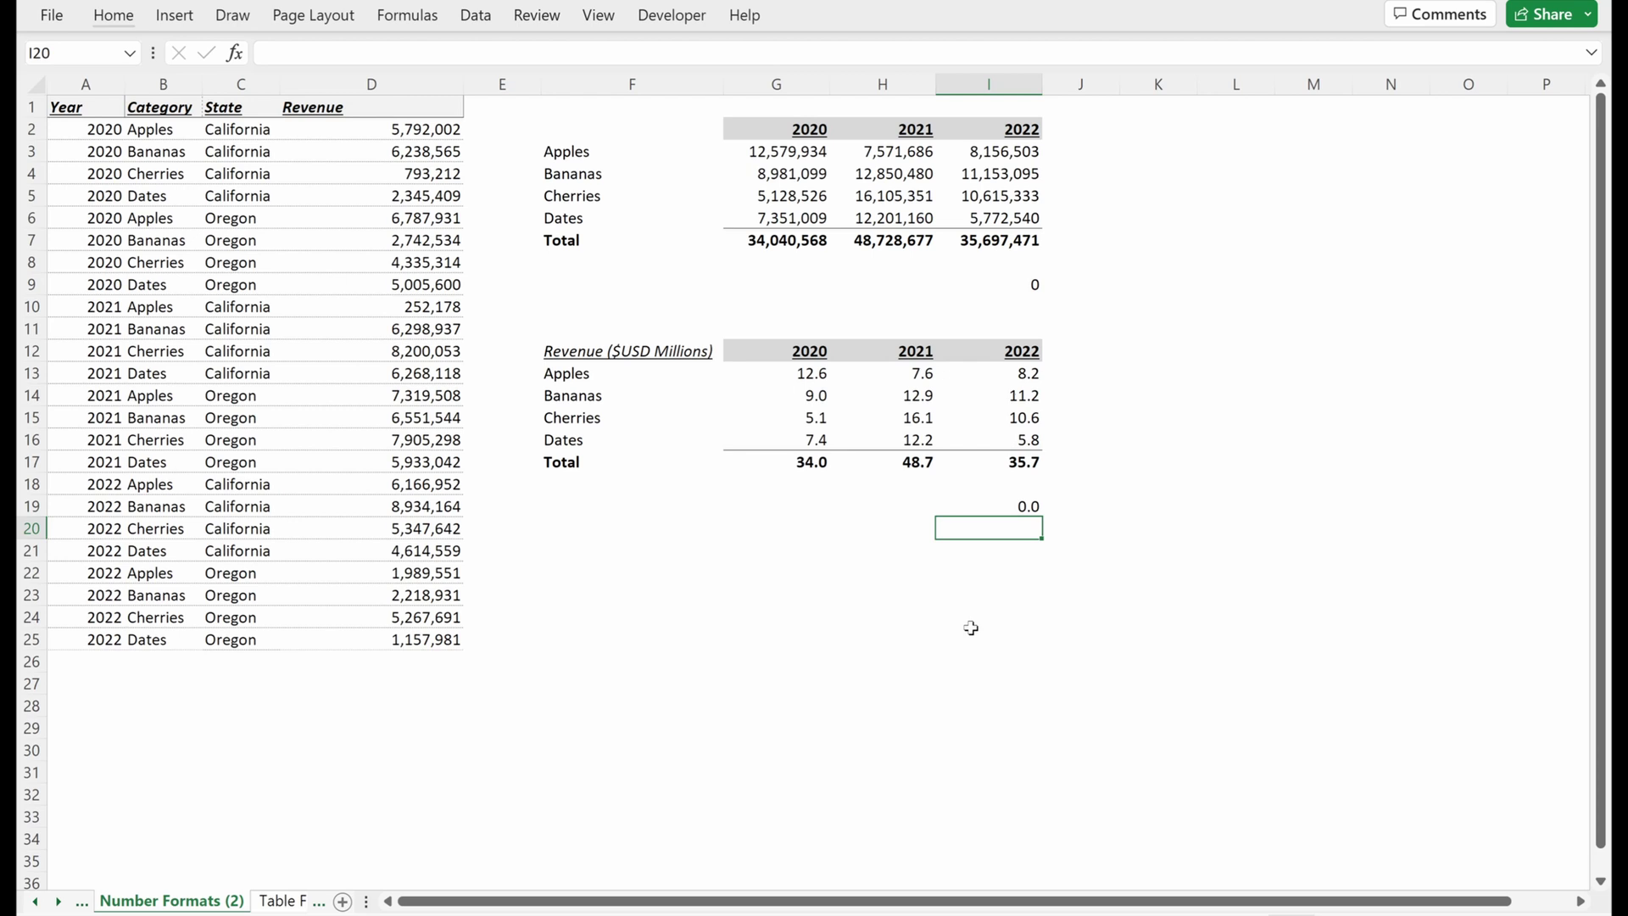
key(Up)
key(F2)
key(Return)
- Inspect the H17 and G17 totals and the G13 Apples formula without changes
key(Up)
key(Up)
key(Up)
key(Left)
key(F2)
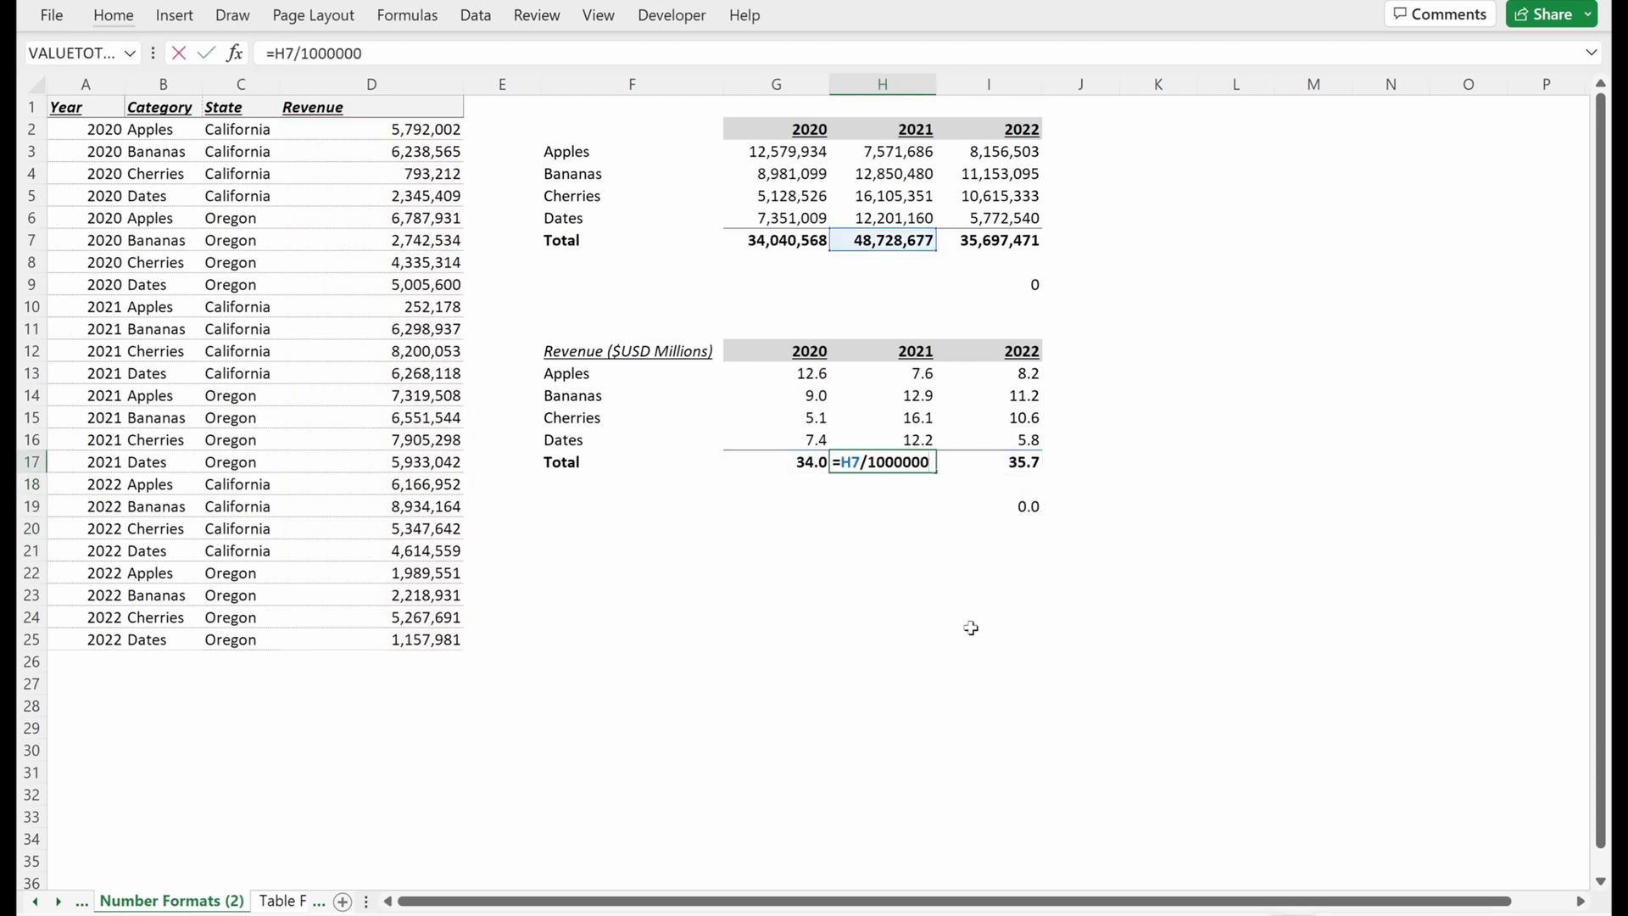
key(Escape)
key(Left)
key(F2)
key(Escape)
key(Up)
key(Up)
key(Up)
key(Up)
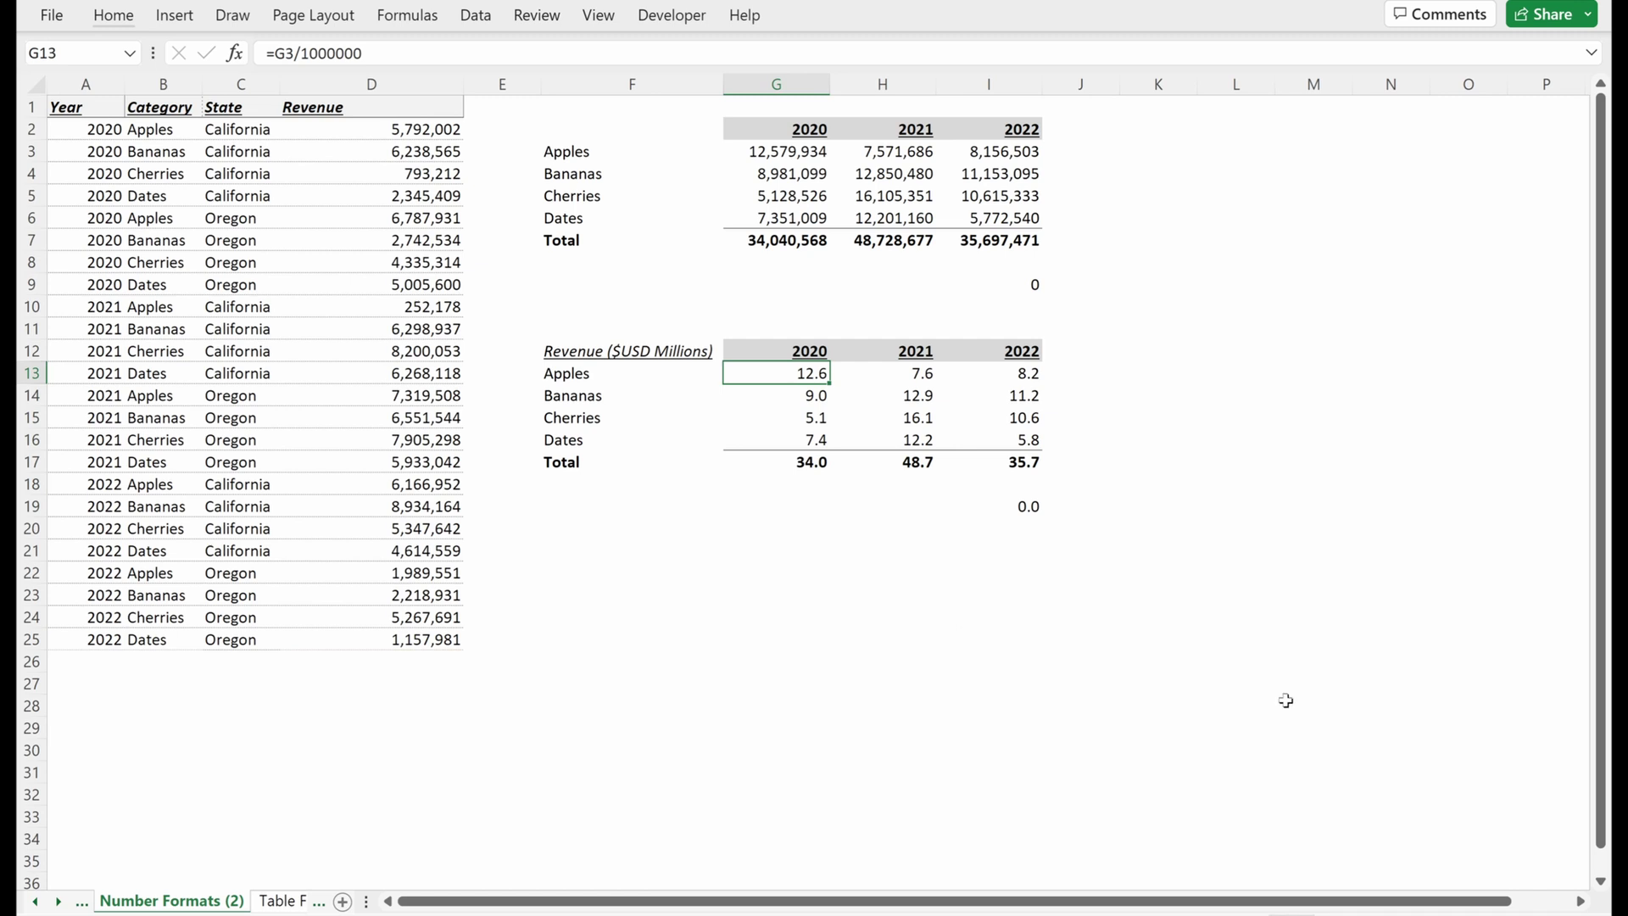
key(F2)
key(Escape)
- Change G13 to ="$"&G3/1000000&"M"
key(F2)
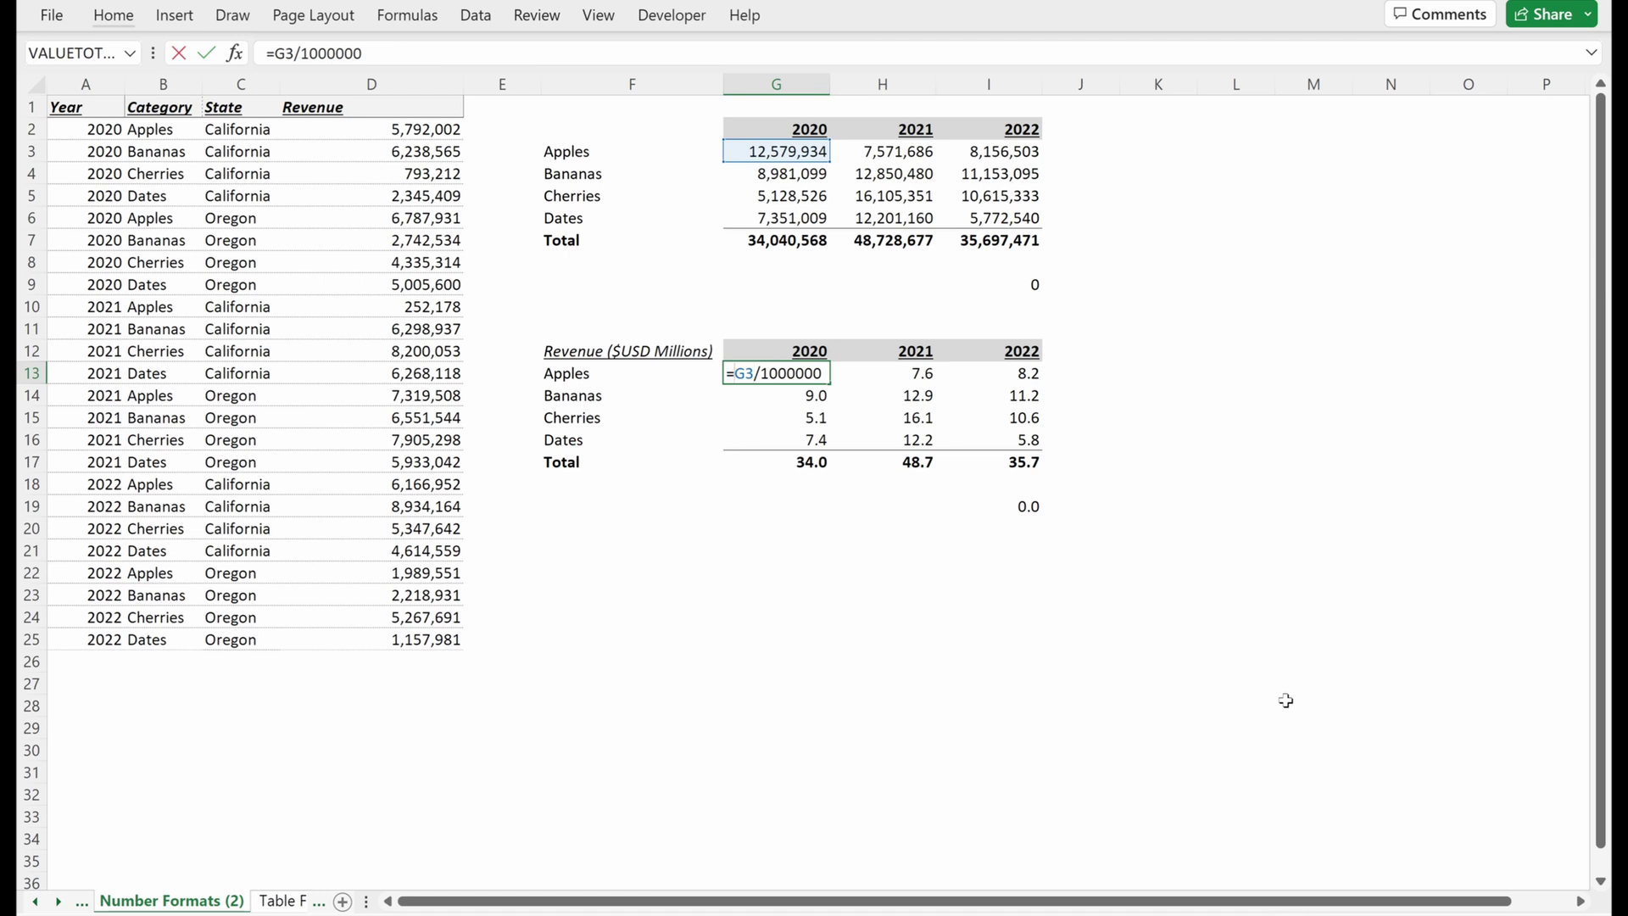
text(con)
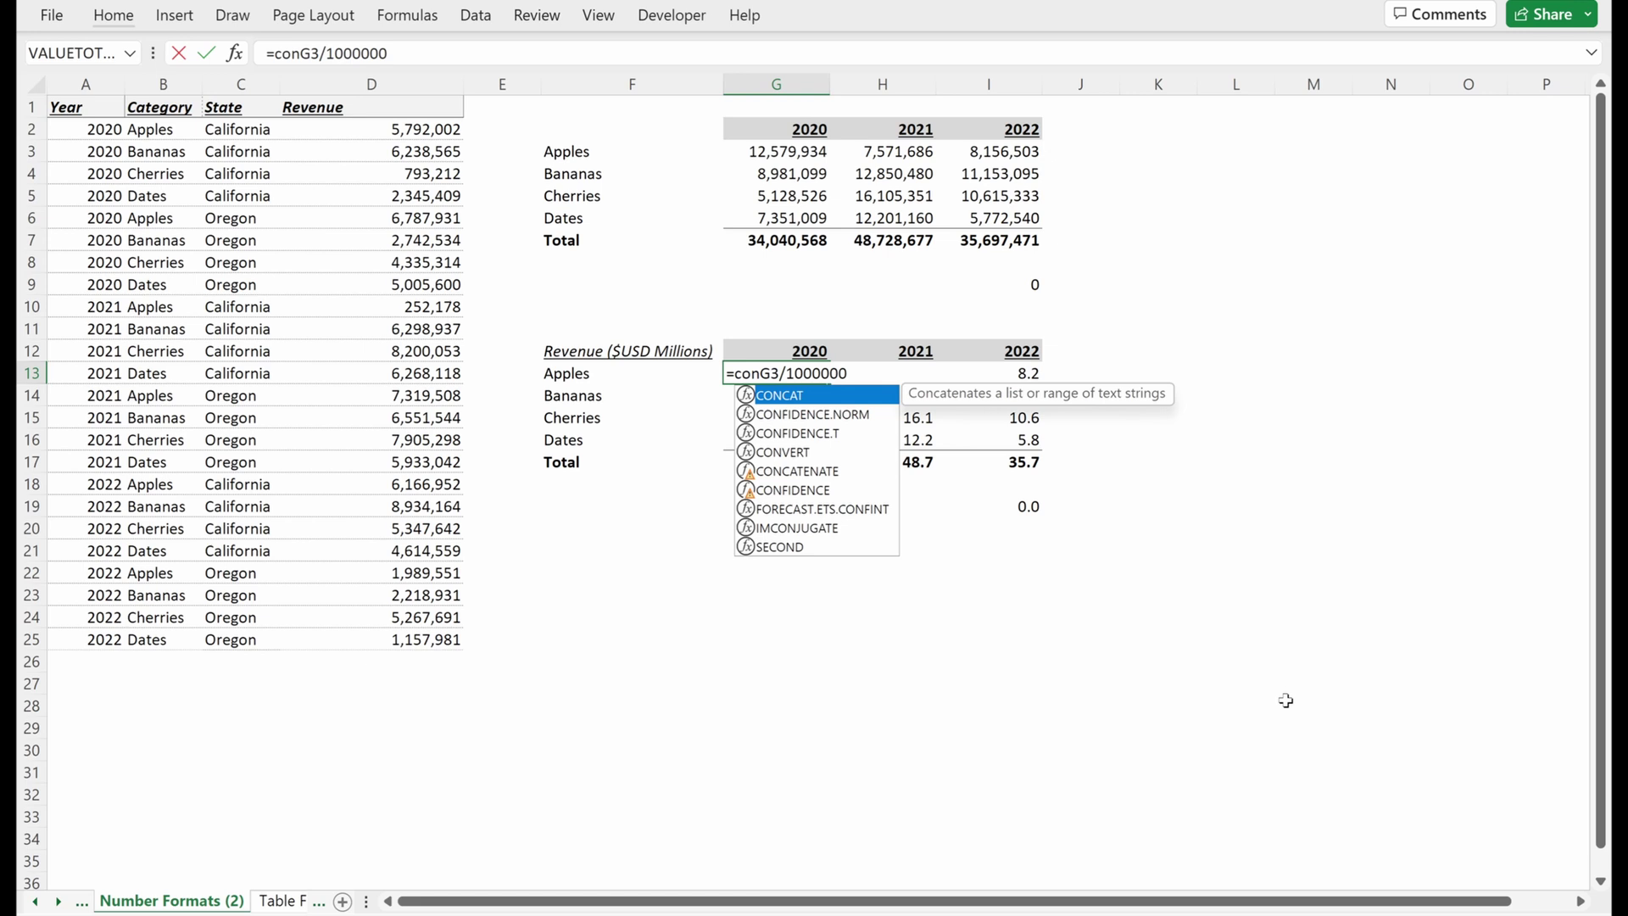
key(BackSpace)
key(BackSpace)
key(BackSpace)
text(")
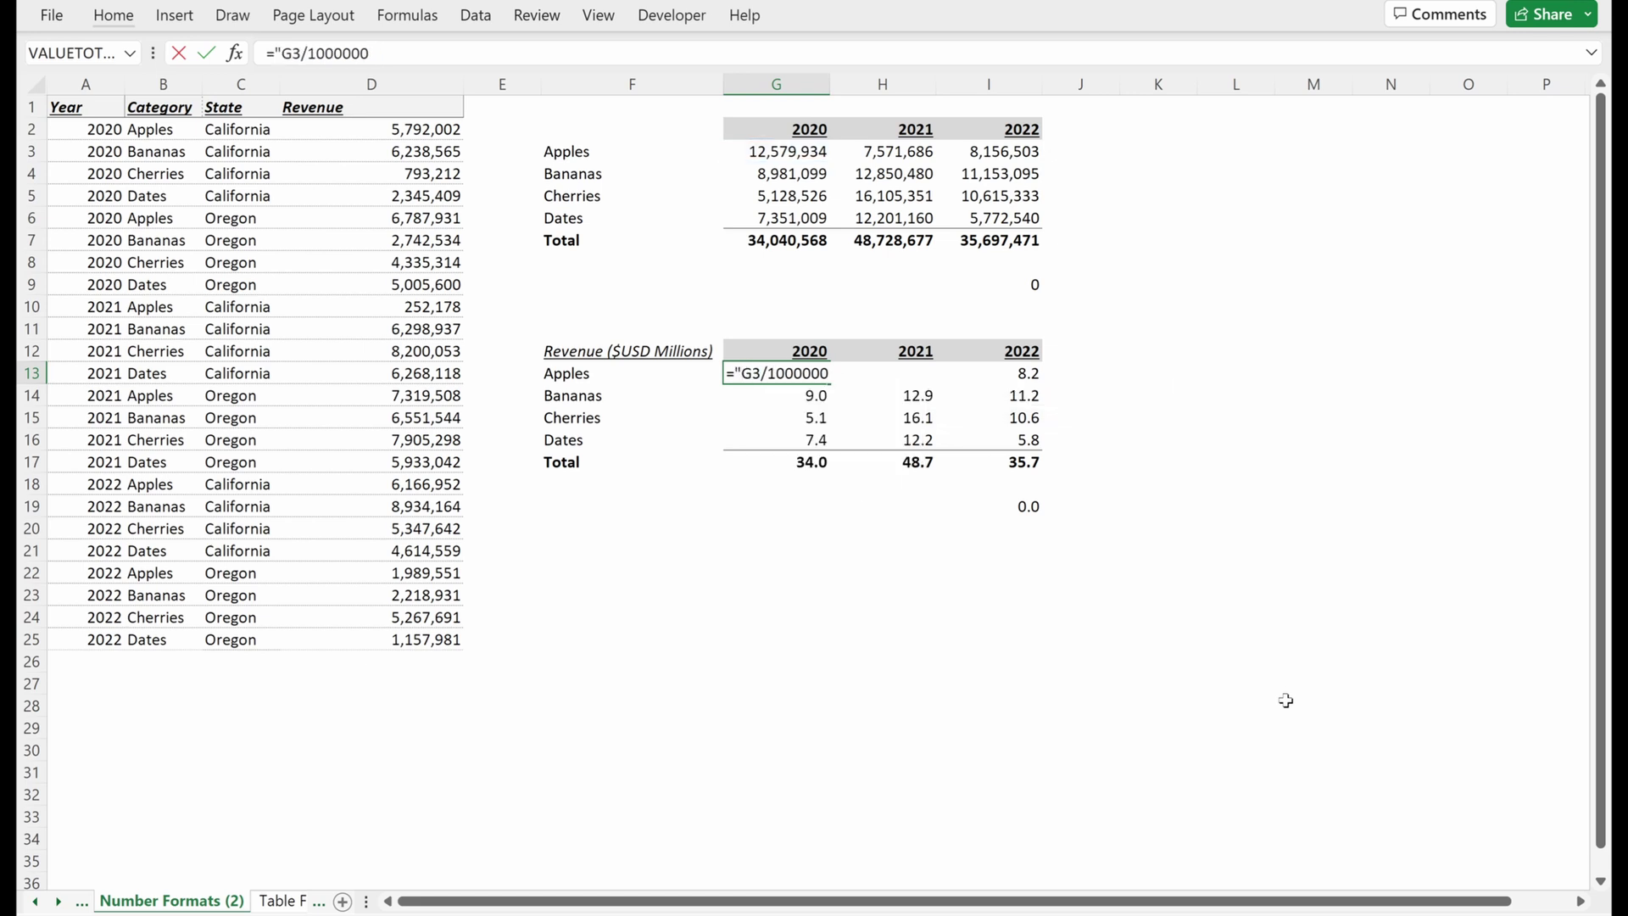
text($")
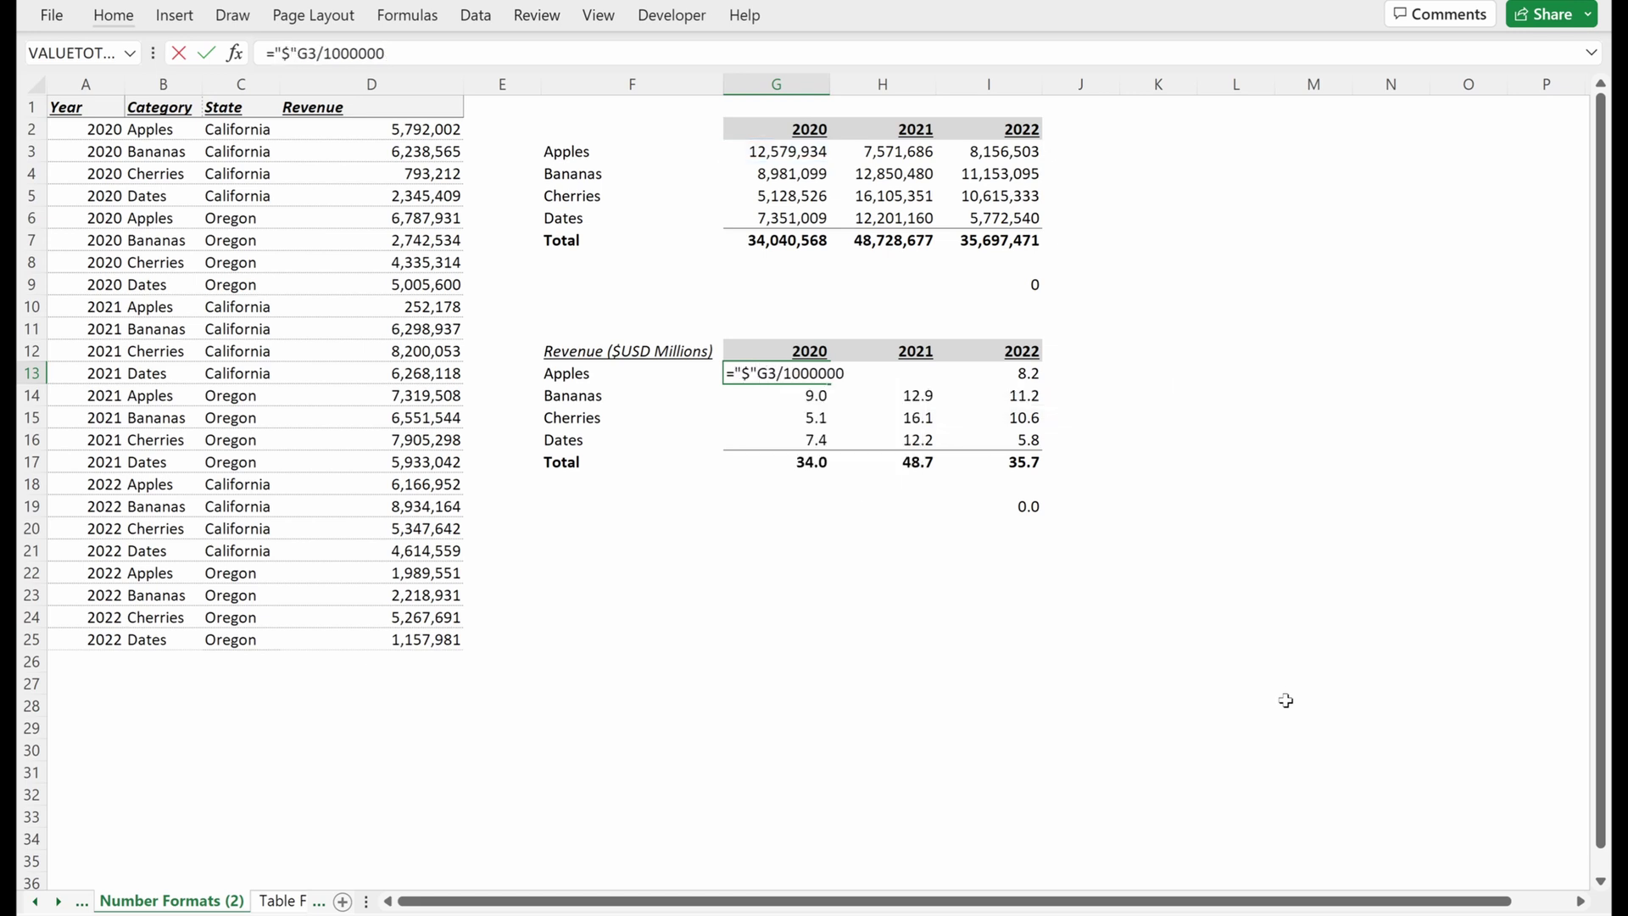
text(&)
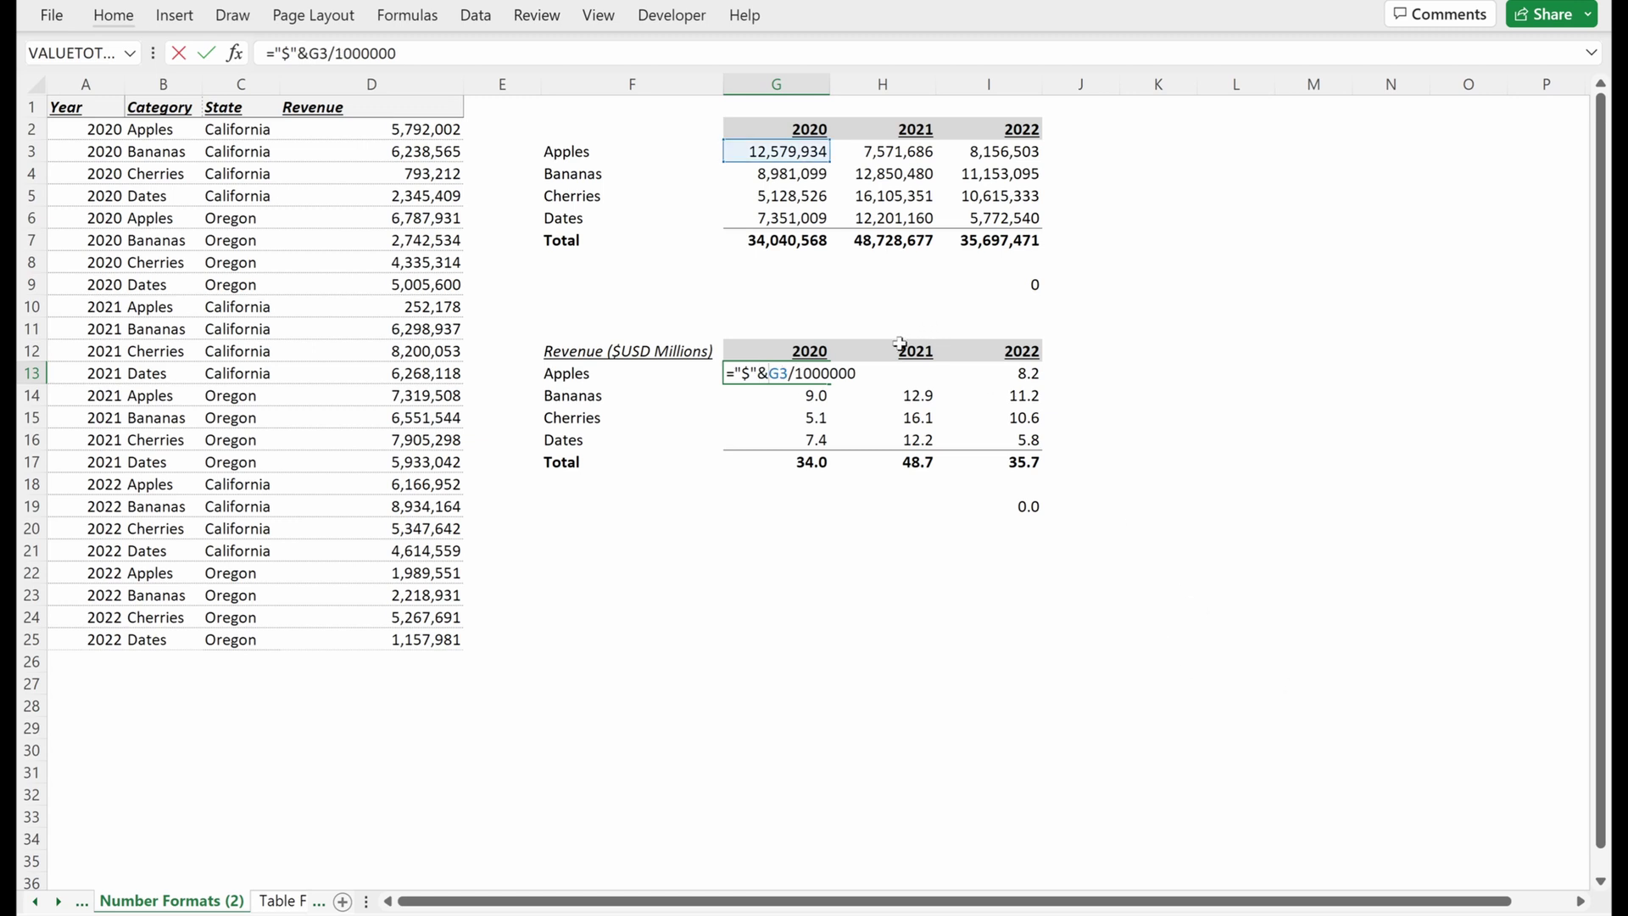
click(863, 374)
text(&"M")
key(Return)
- Fill the labelled Apples formula right to I13 and autofit the columns
key(Up)
key(shift+Right)
key(shift+Right)
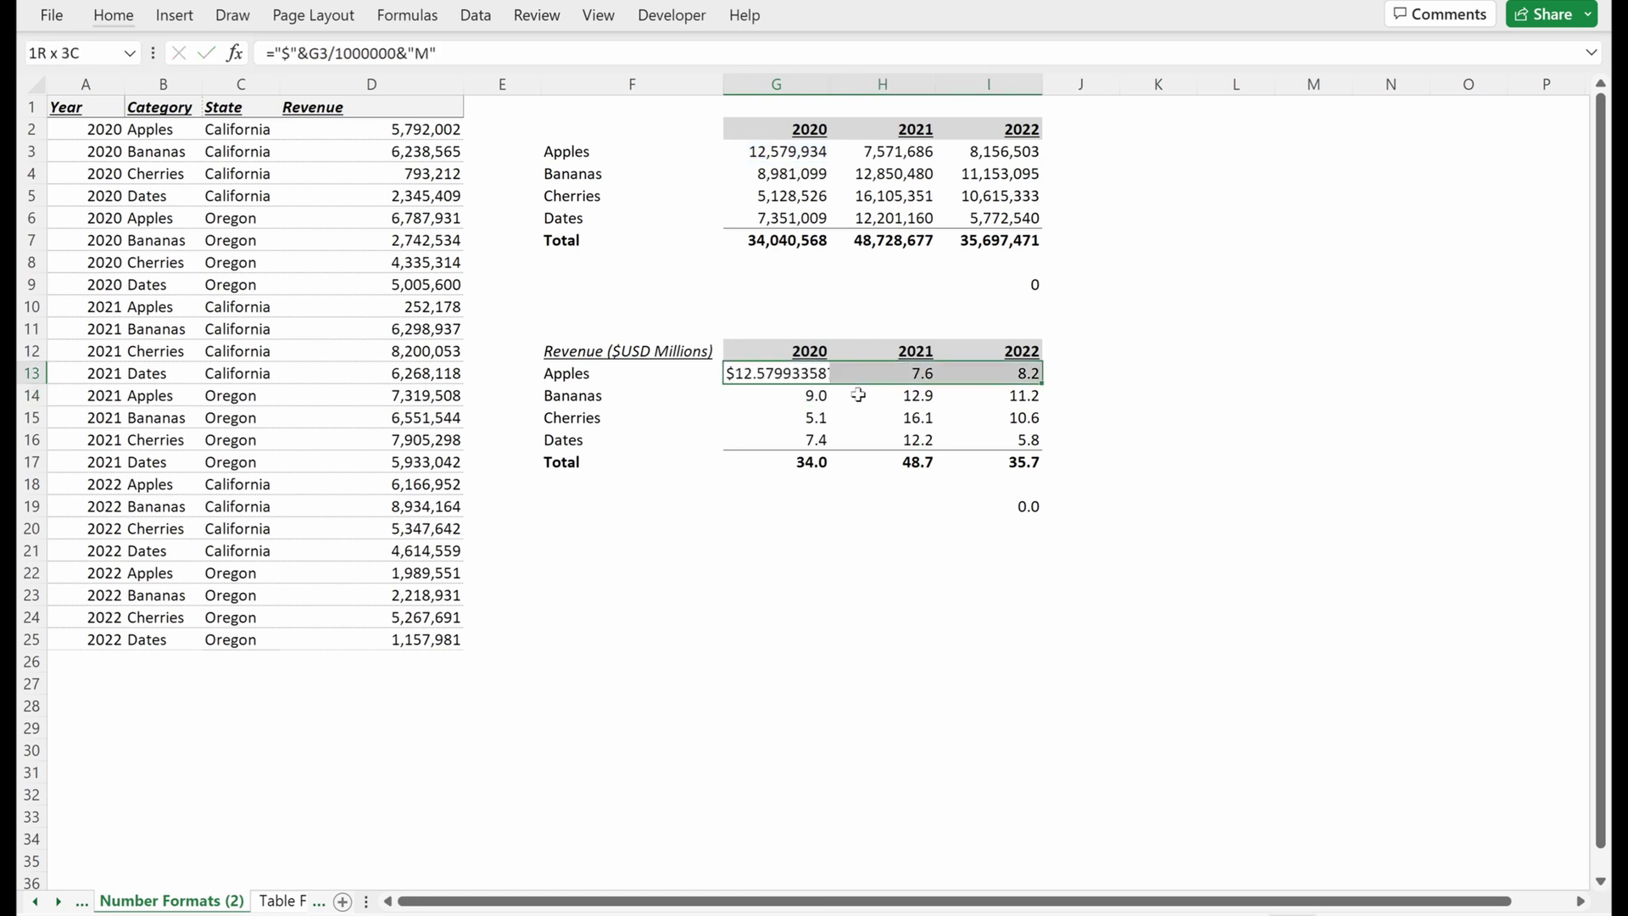
key(ctrl+r)
key(alt+h)
key(o)
key(i)
- Reopen G13 and select the G3/1000000 part of the formula
key(shift+Left)
key(shift+Left)
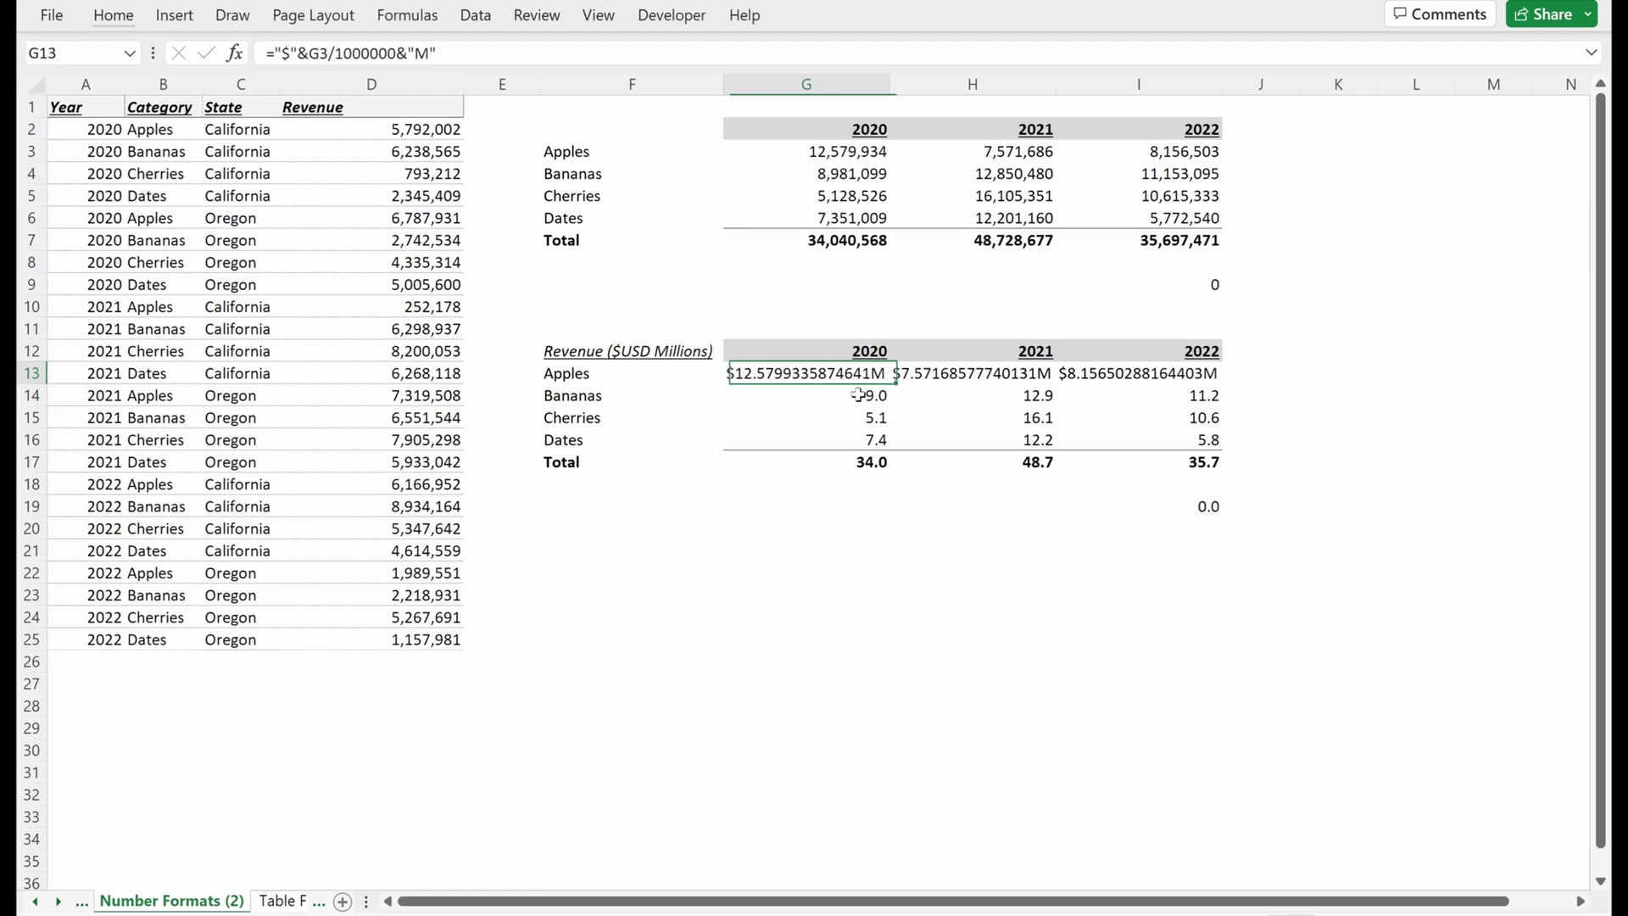
key(Right)
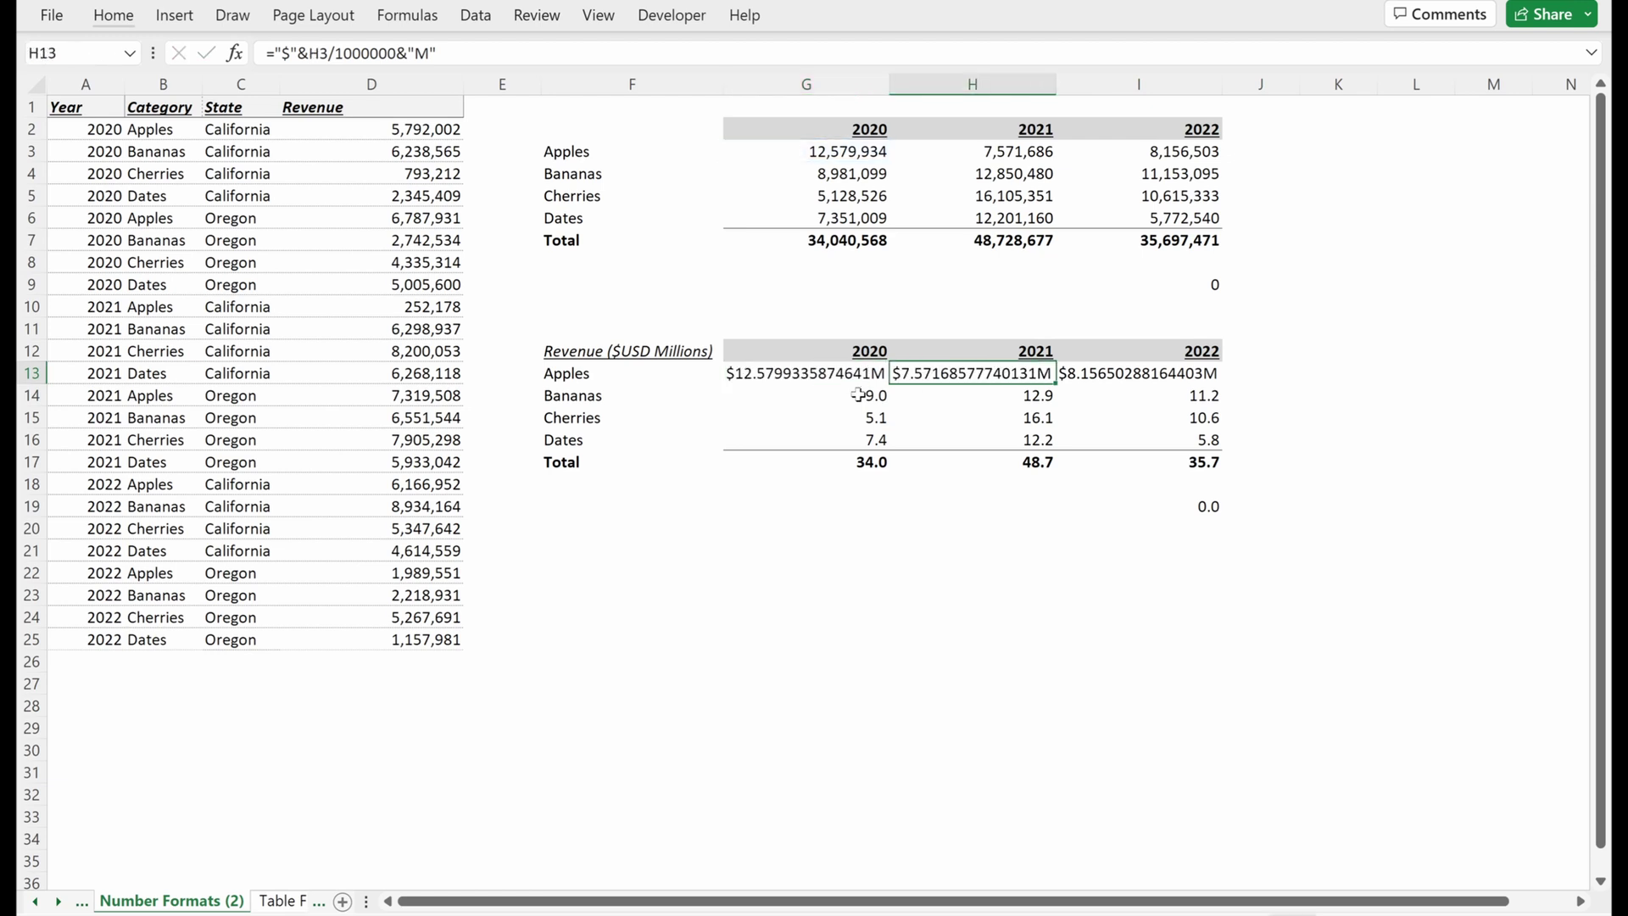
key(Left)
key(F2)
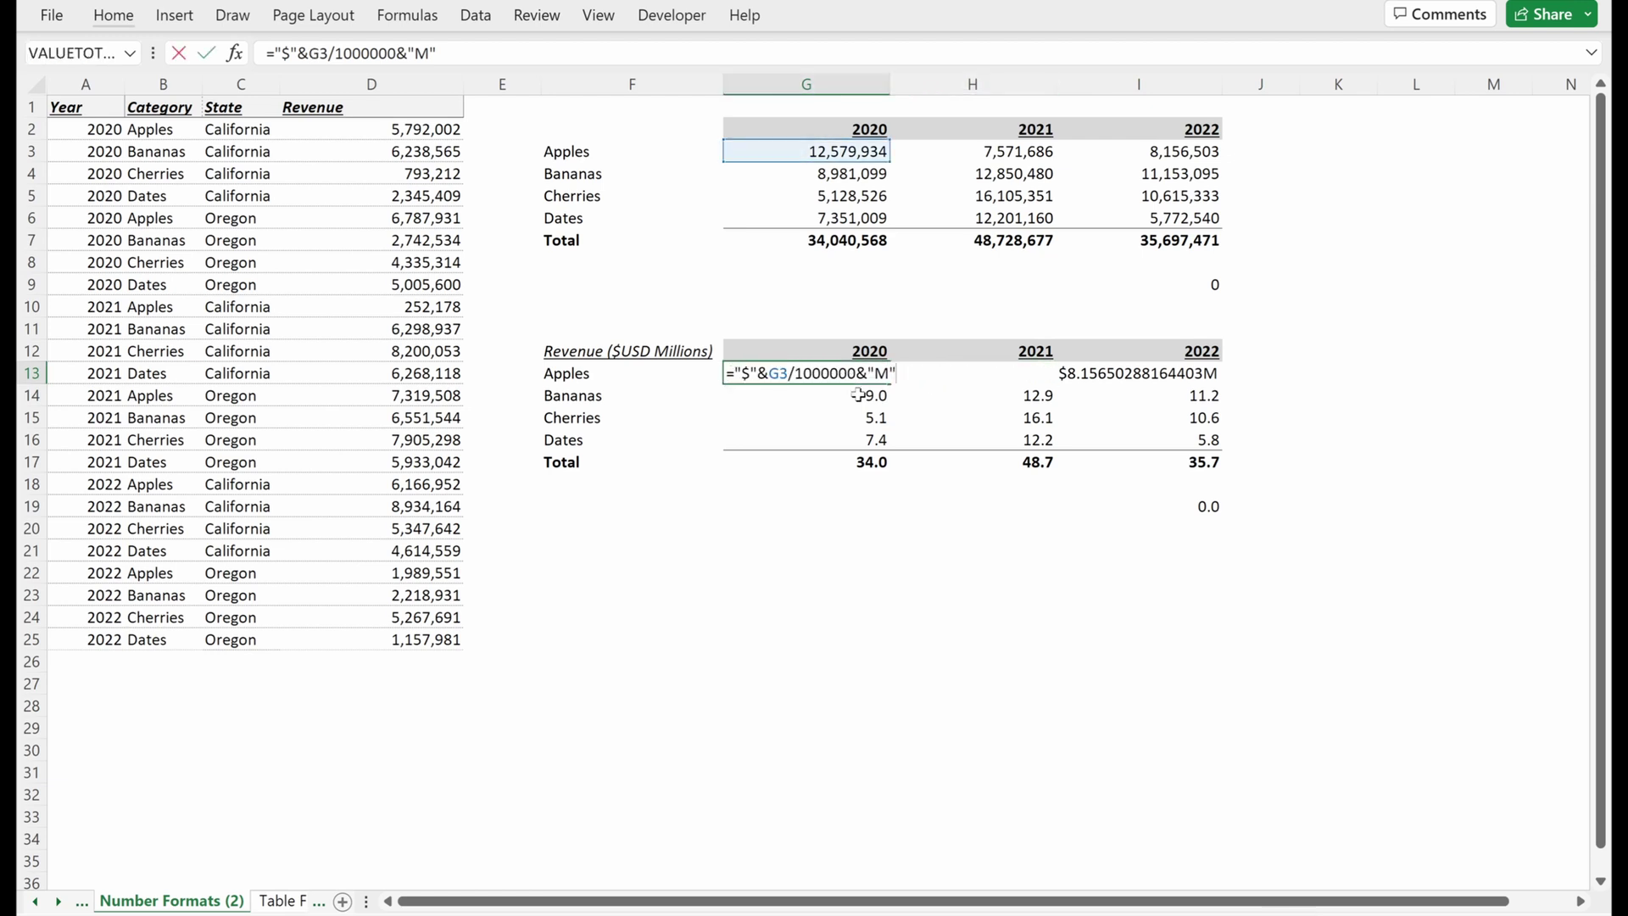
drag(775, 378, 855, 378)
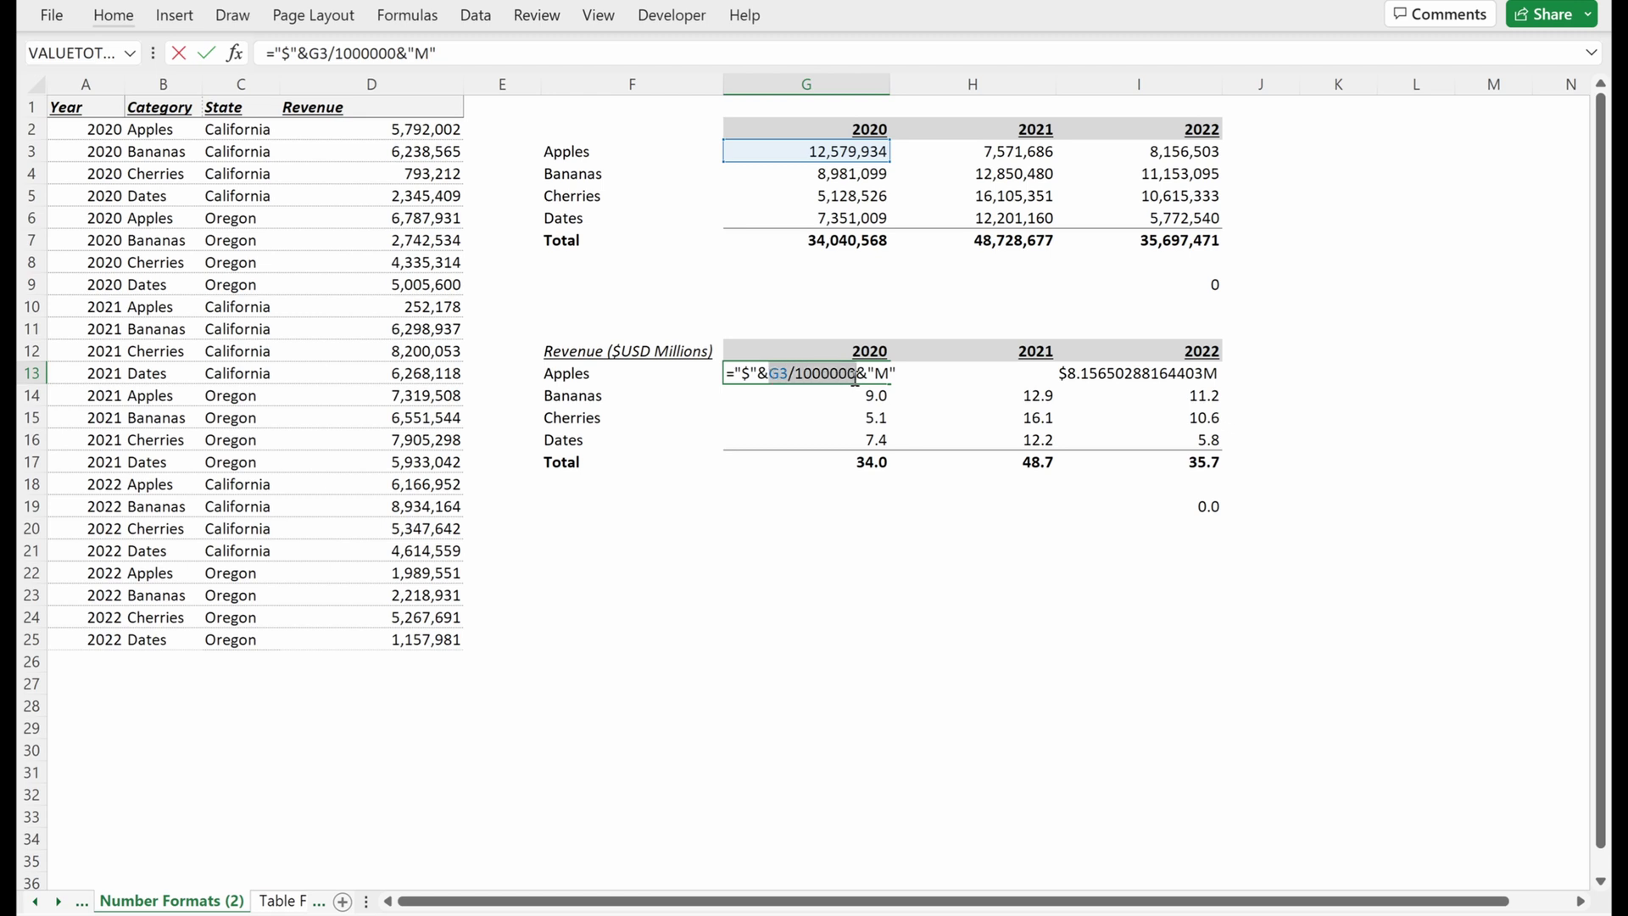
- Wrap the value as TEXT(G3/1000000,"0.0") and fill it across the Apples row
click(776, 373)
text(TEXT(G3/1000000)
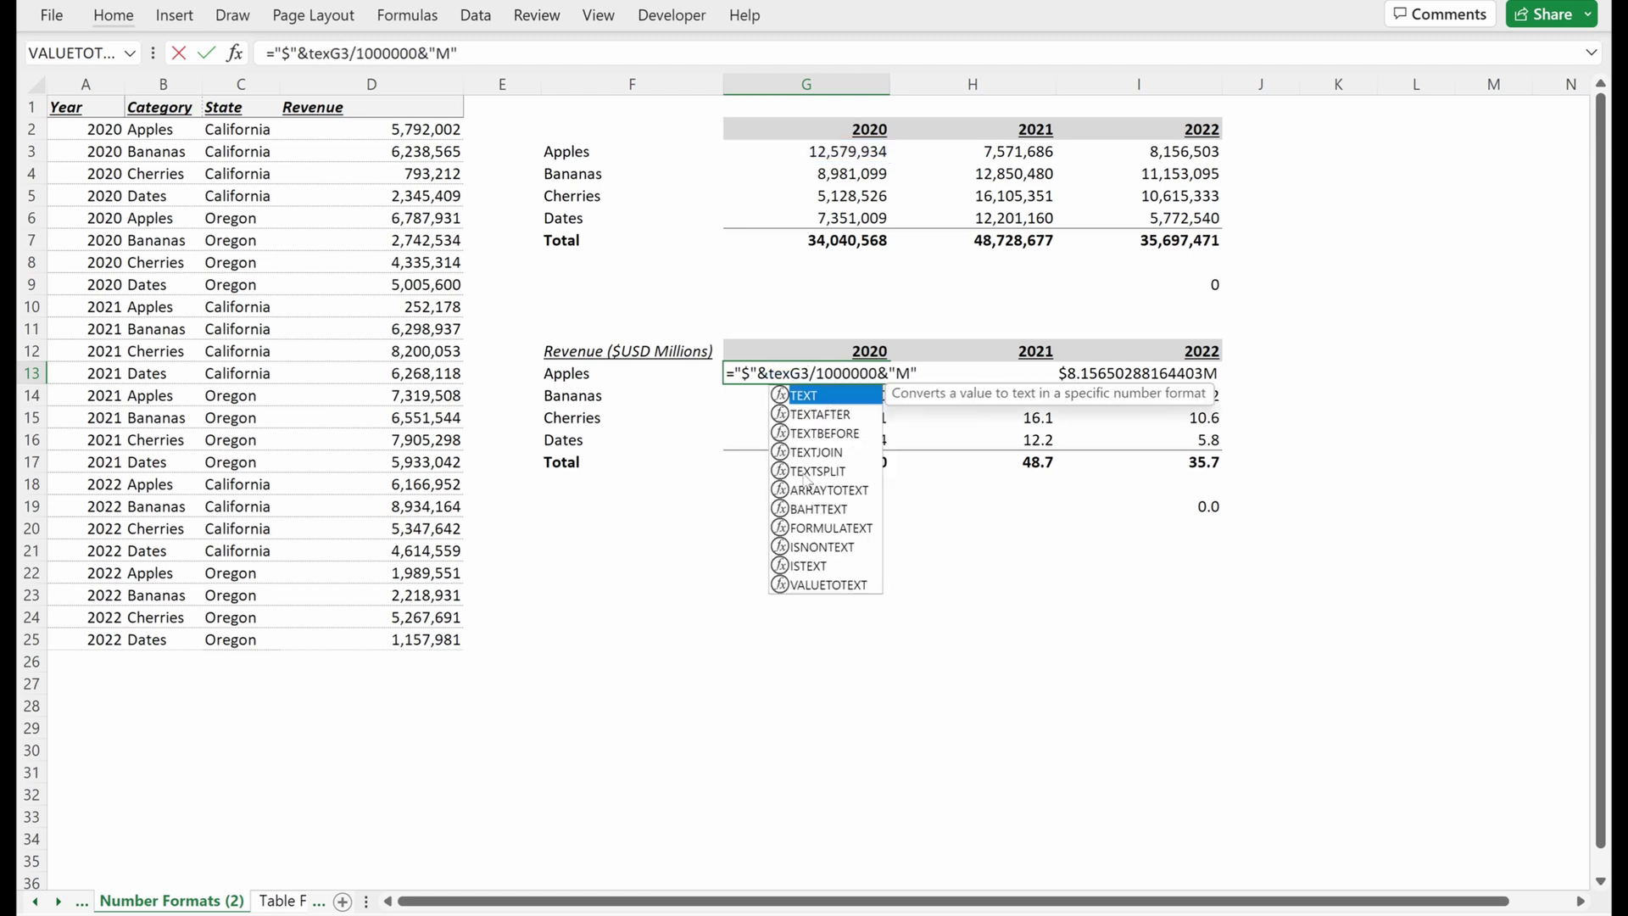
text(,)
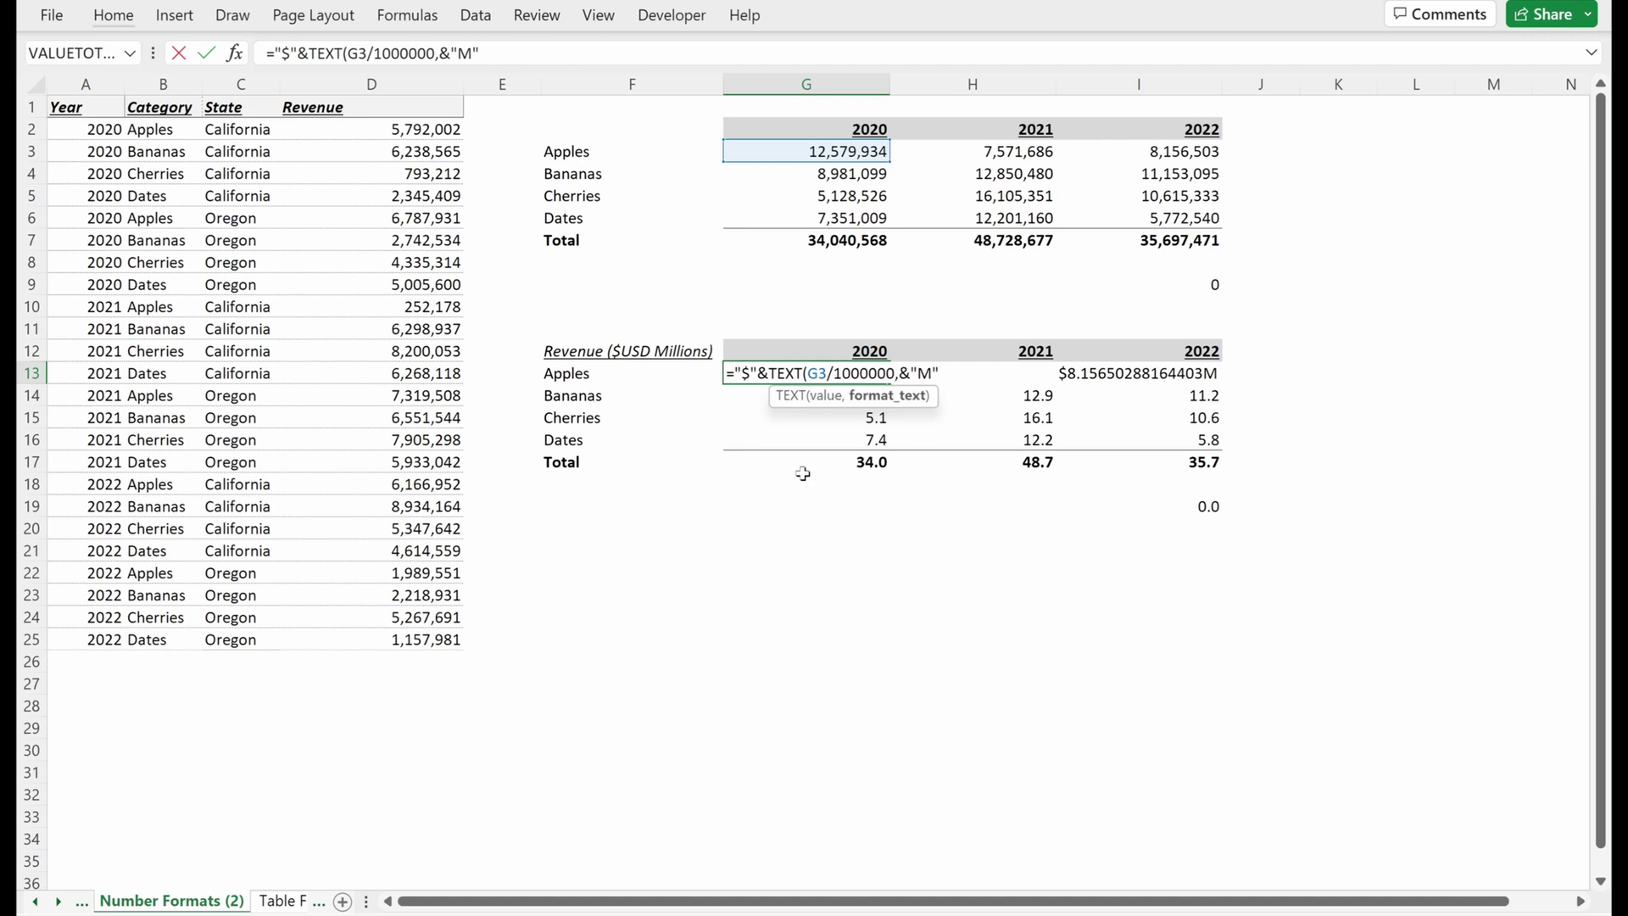
text("0.0")
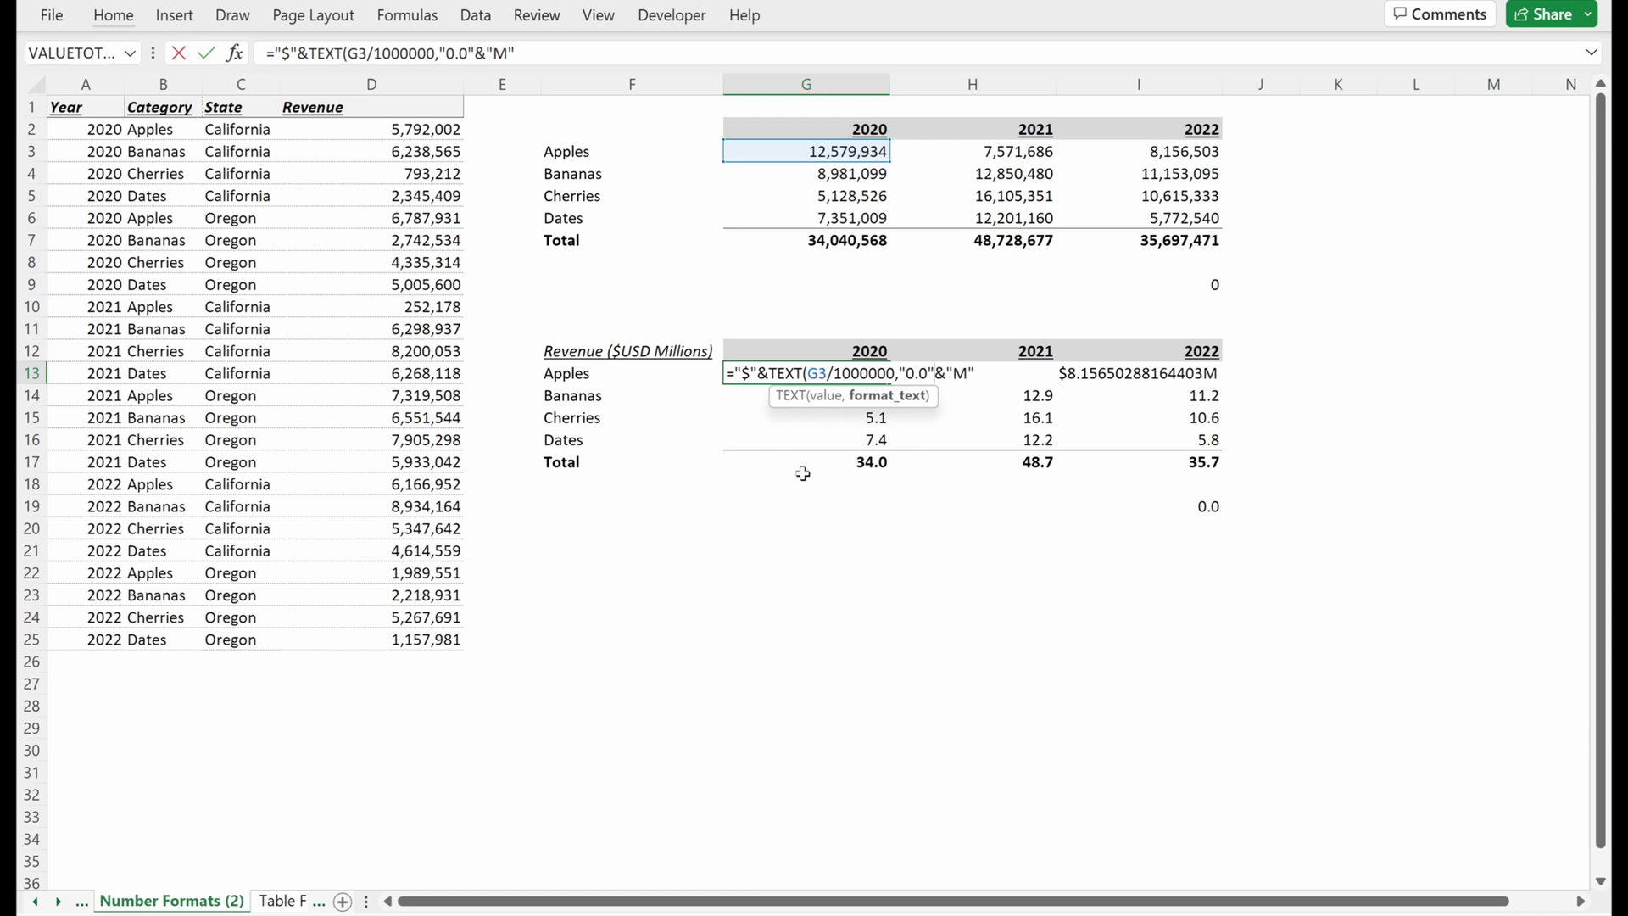
text())
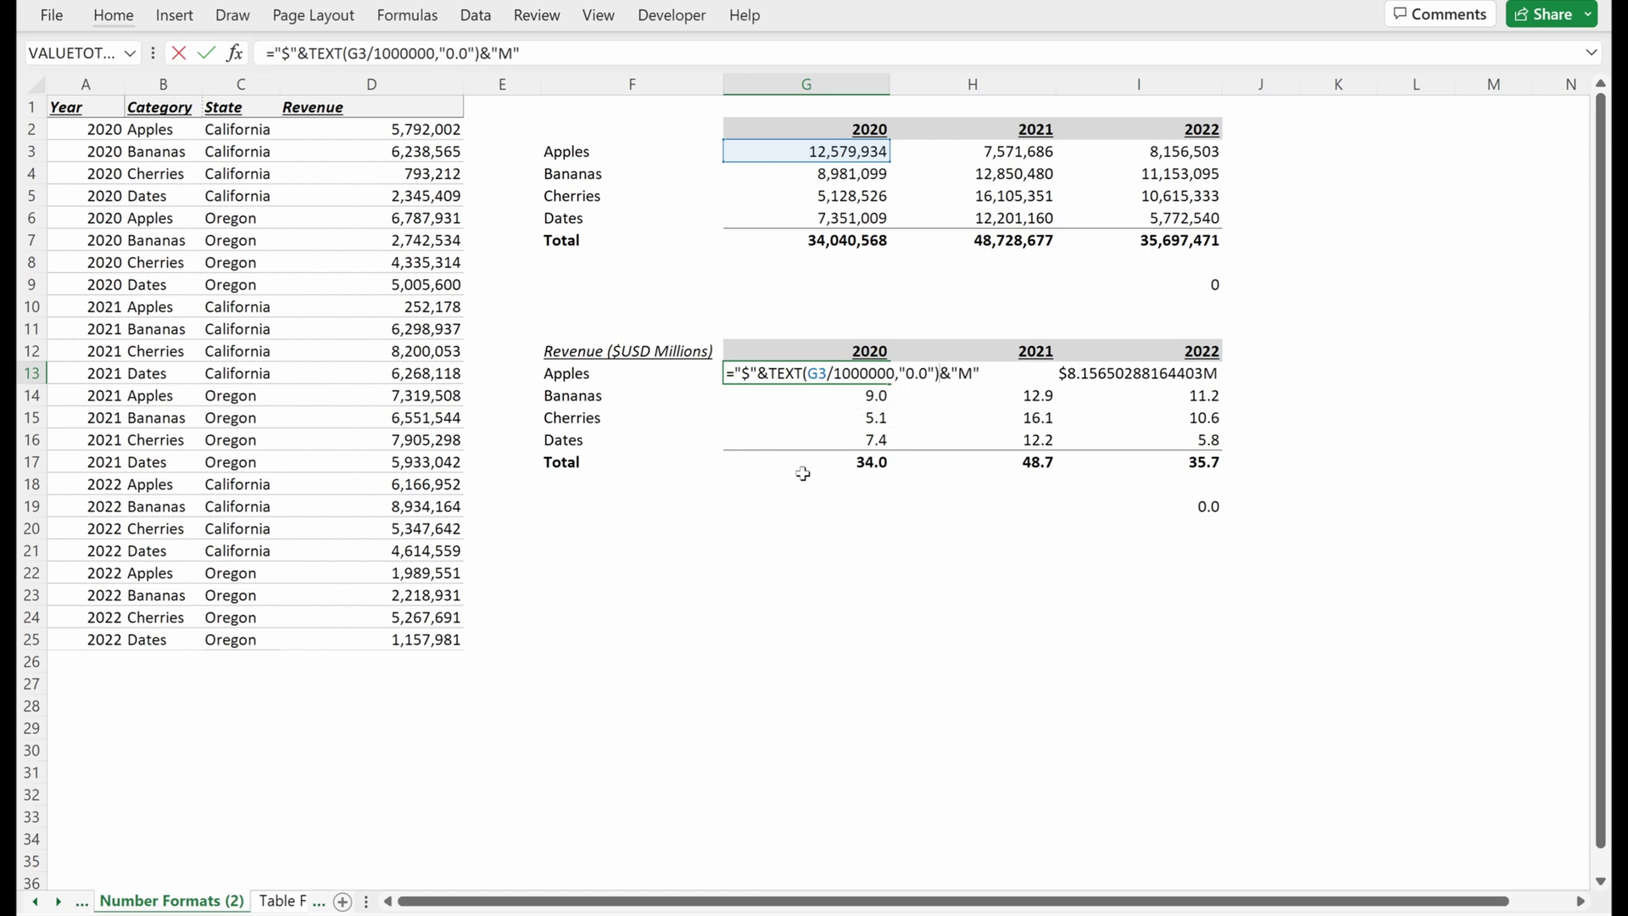
key(Return)
key(Up)
key(shift+Right)
key(shift+Right)
key(ctrl+r)
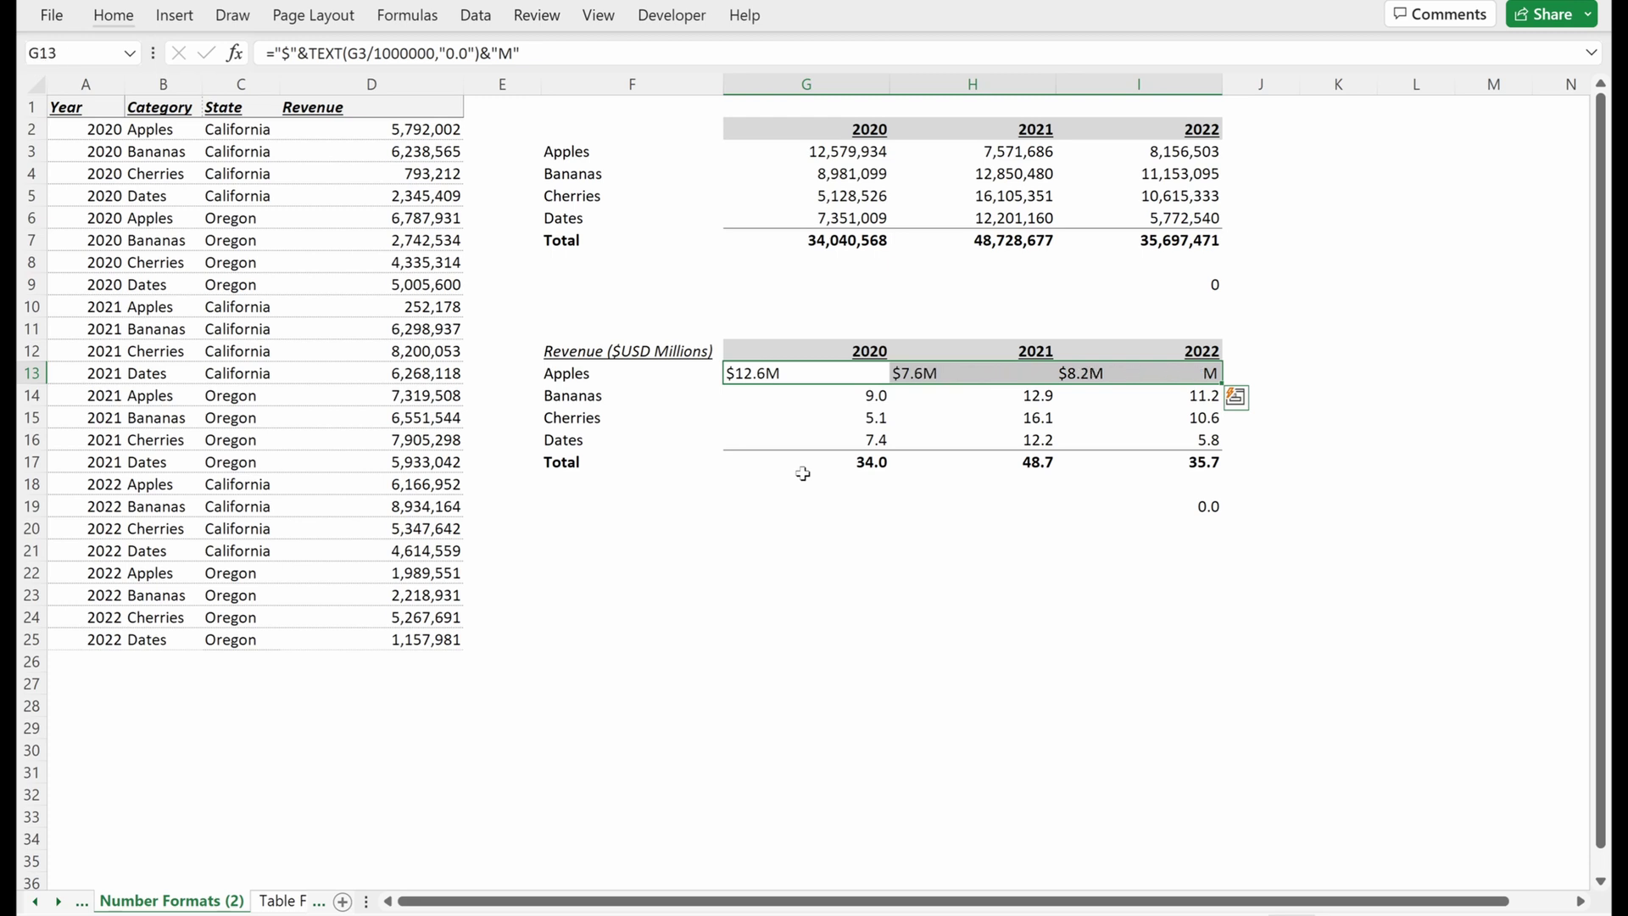
- Paste the rounded formula as formulas only over G13:I17
key(Right)
key(Left)
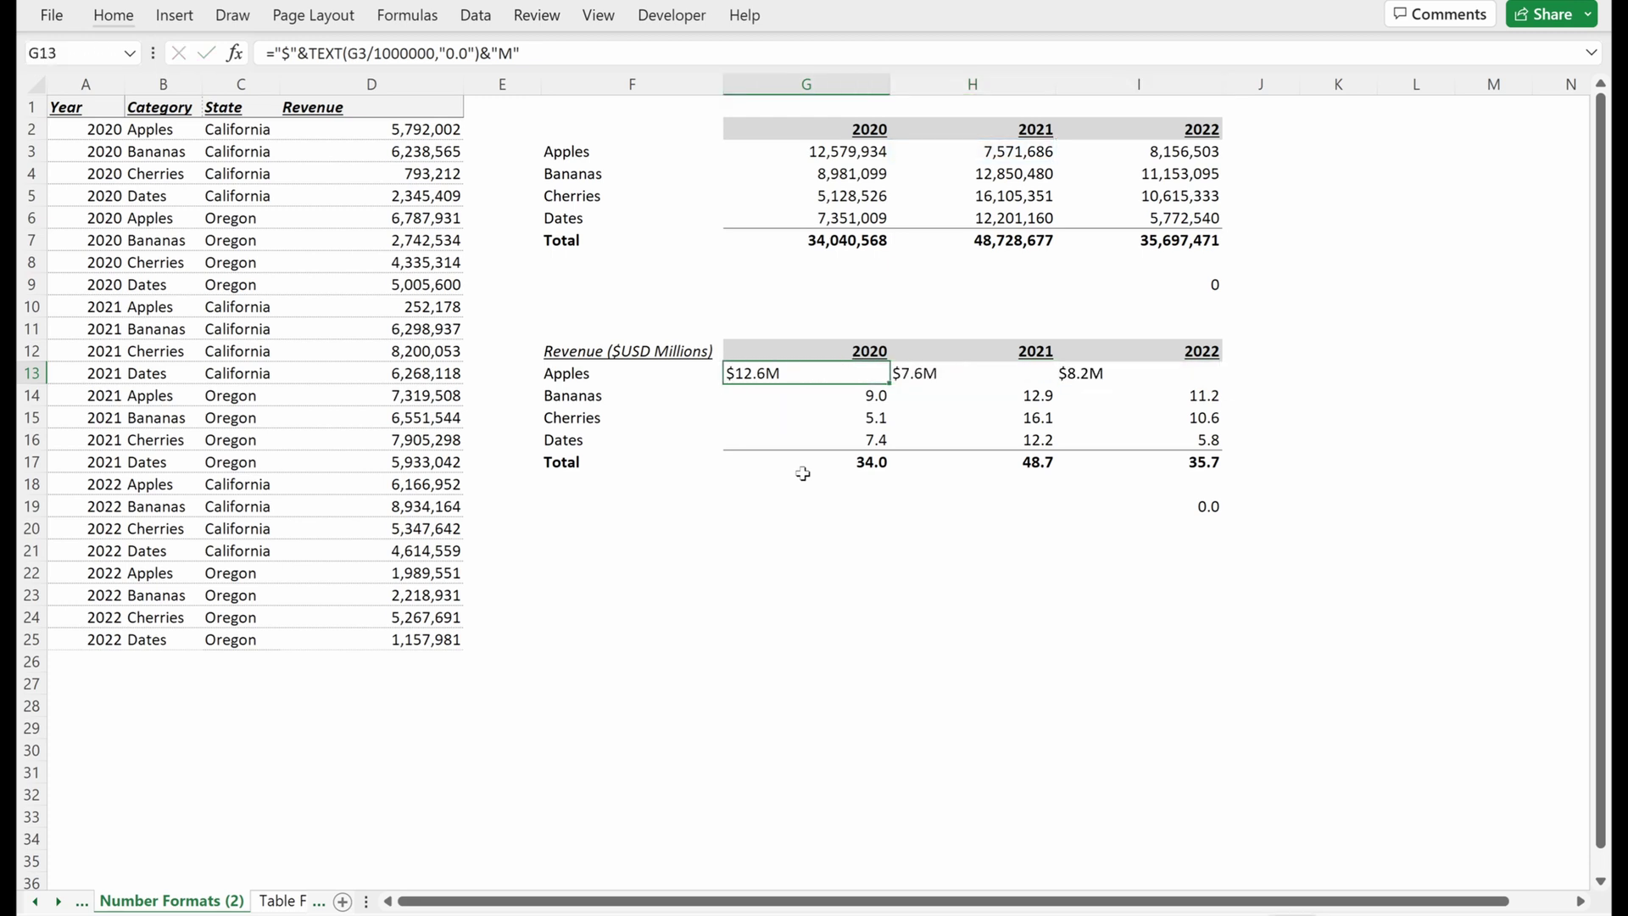
key(shift+Right)
key(shift+Right)
key(shift+Down)
key(shift+Down)
key(shift+Down)
key(shift+Down)
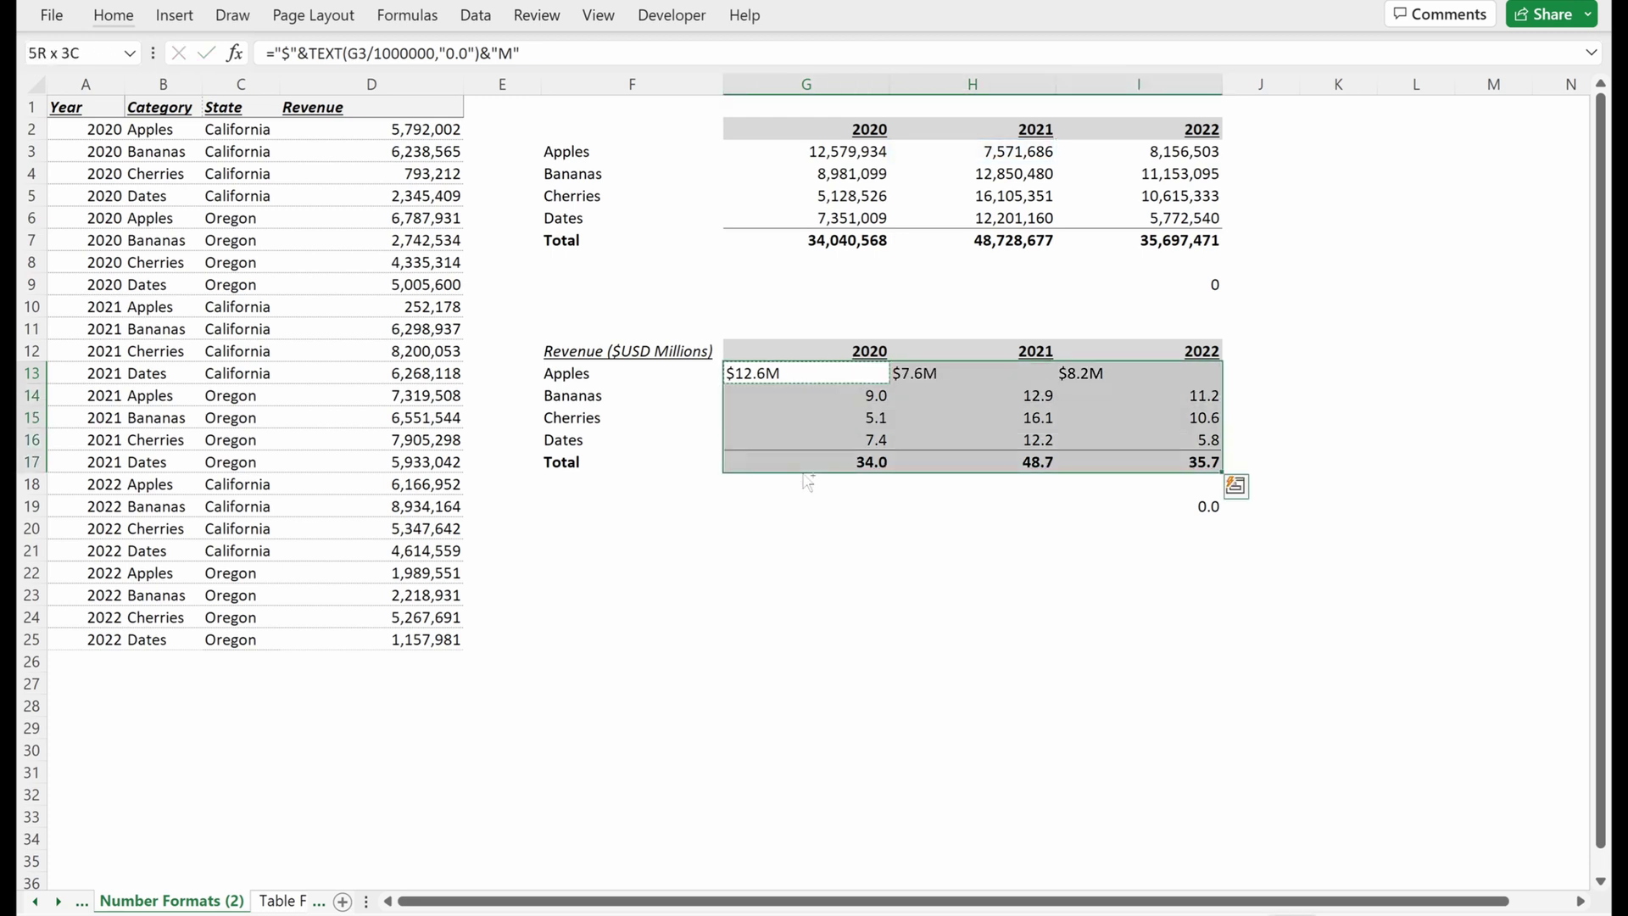
key(ctrl+alt+v)
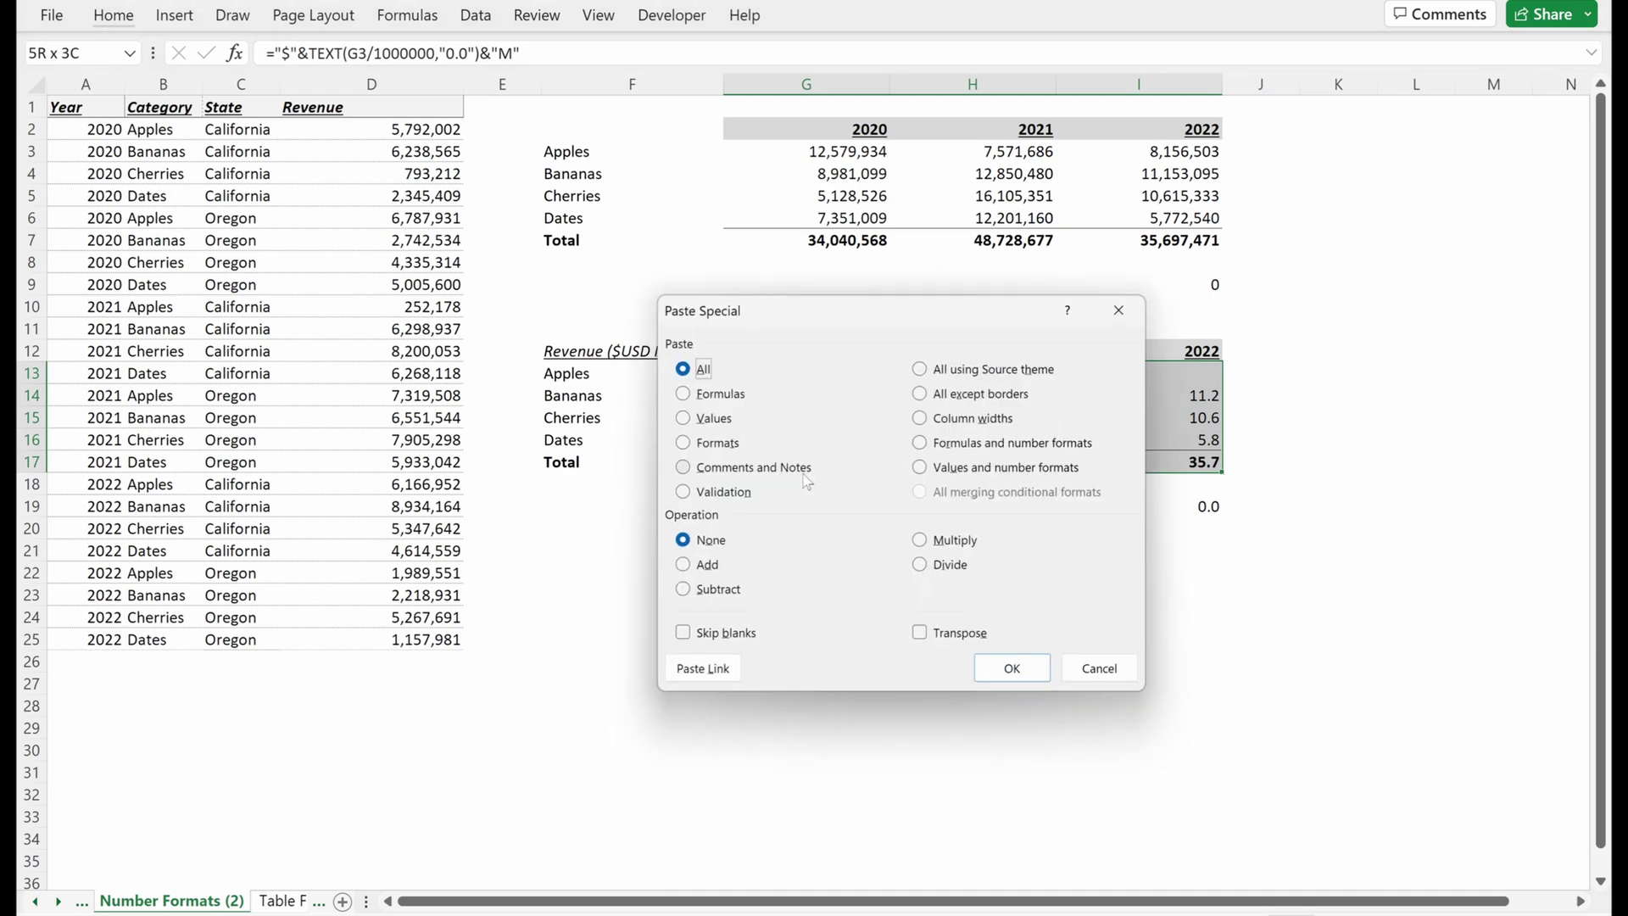
key(f)
key(Return)
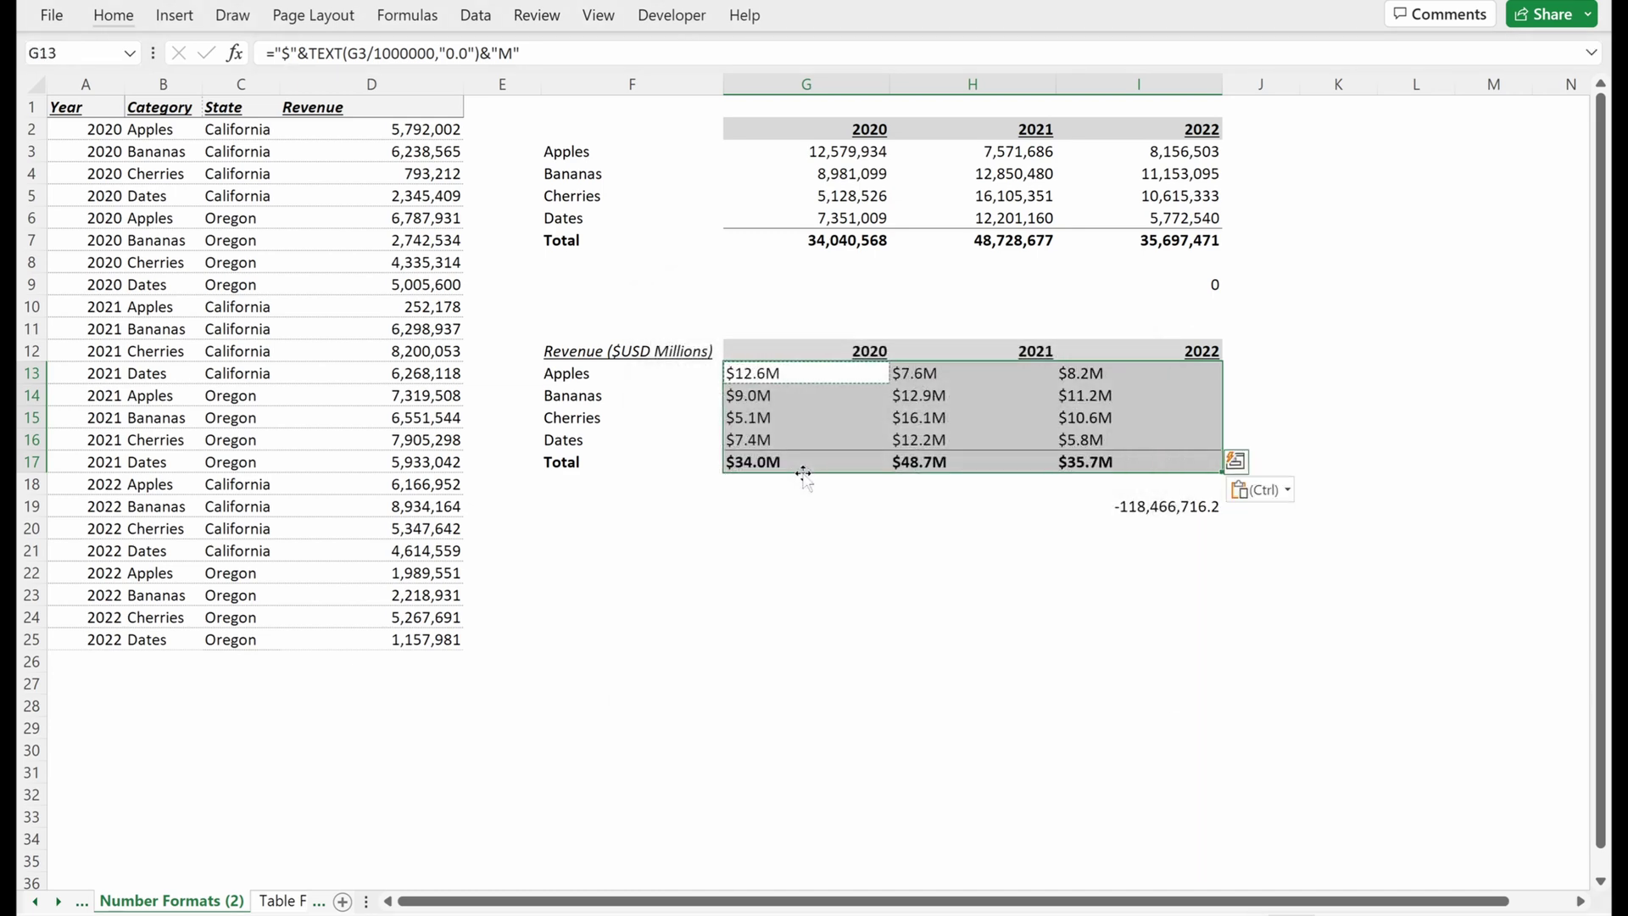
- Inspect the 2021 column formulas, ending on G19 below the totals
key(Right)
key(Down)
key(F2)
key(Return)
key(F2)
key(Escape)
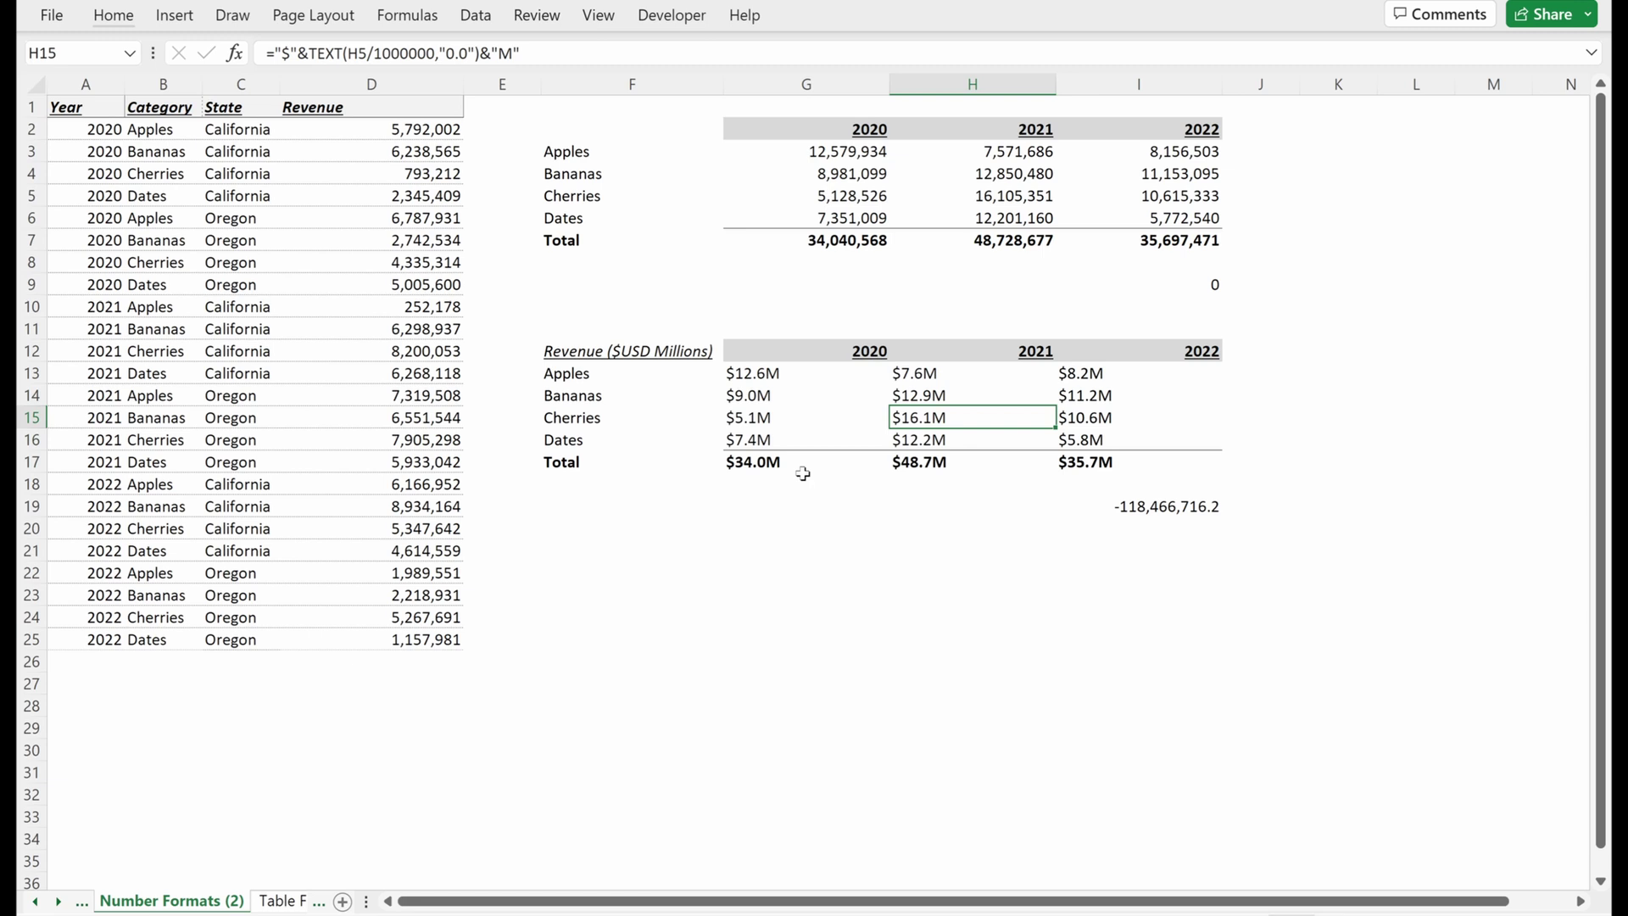
key(F2)
key(Escape)
key(F2)
key(Return)
key(F2)
key(Escape)
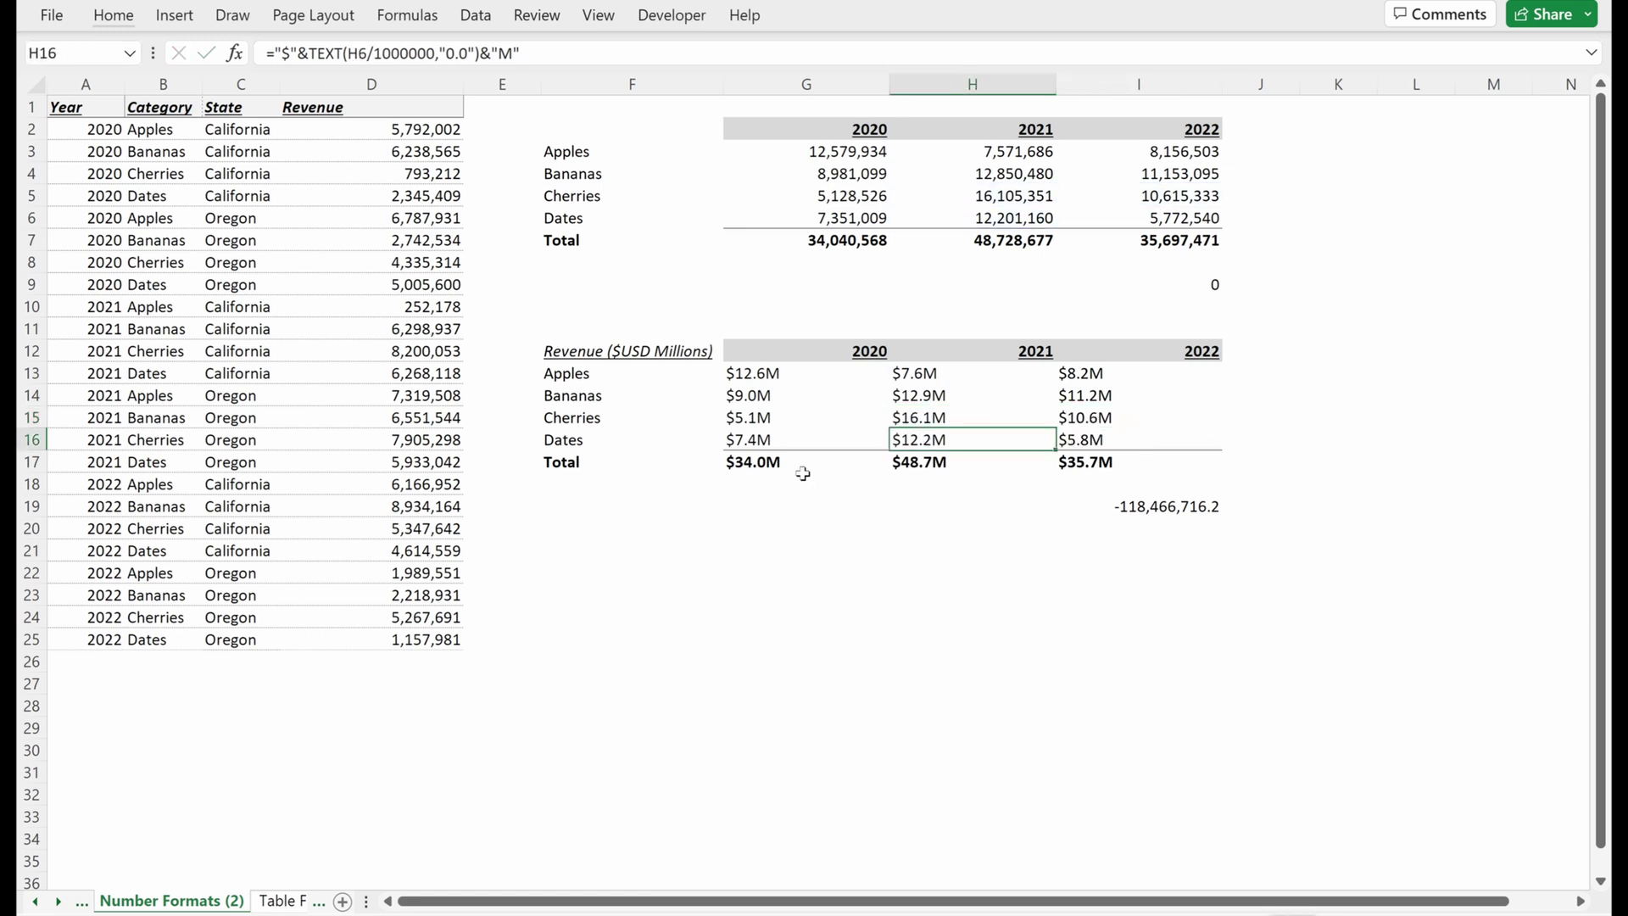
key(Down)
key(Down)
key(Down)
key(Left)
- Enter =G17*1 in G19, which returns #VALUE!
text(=)
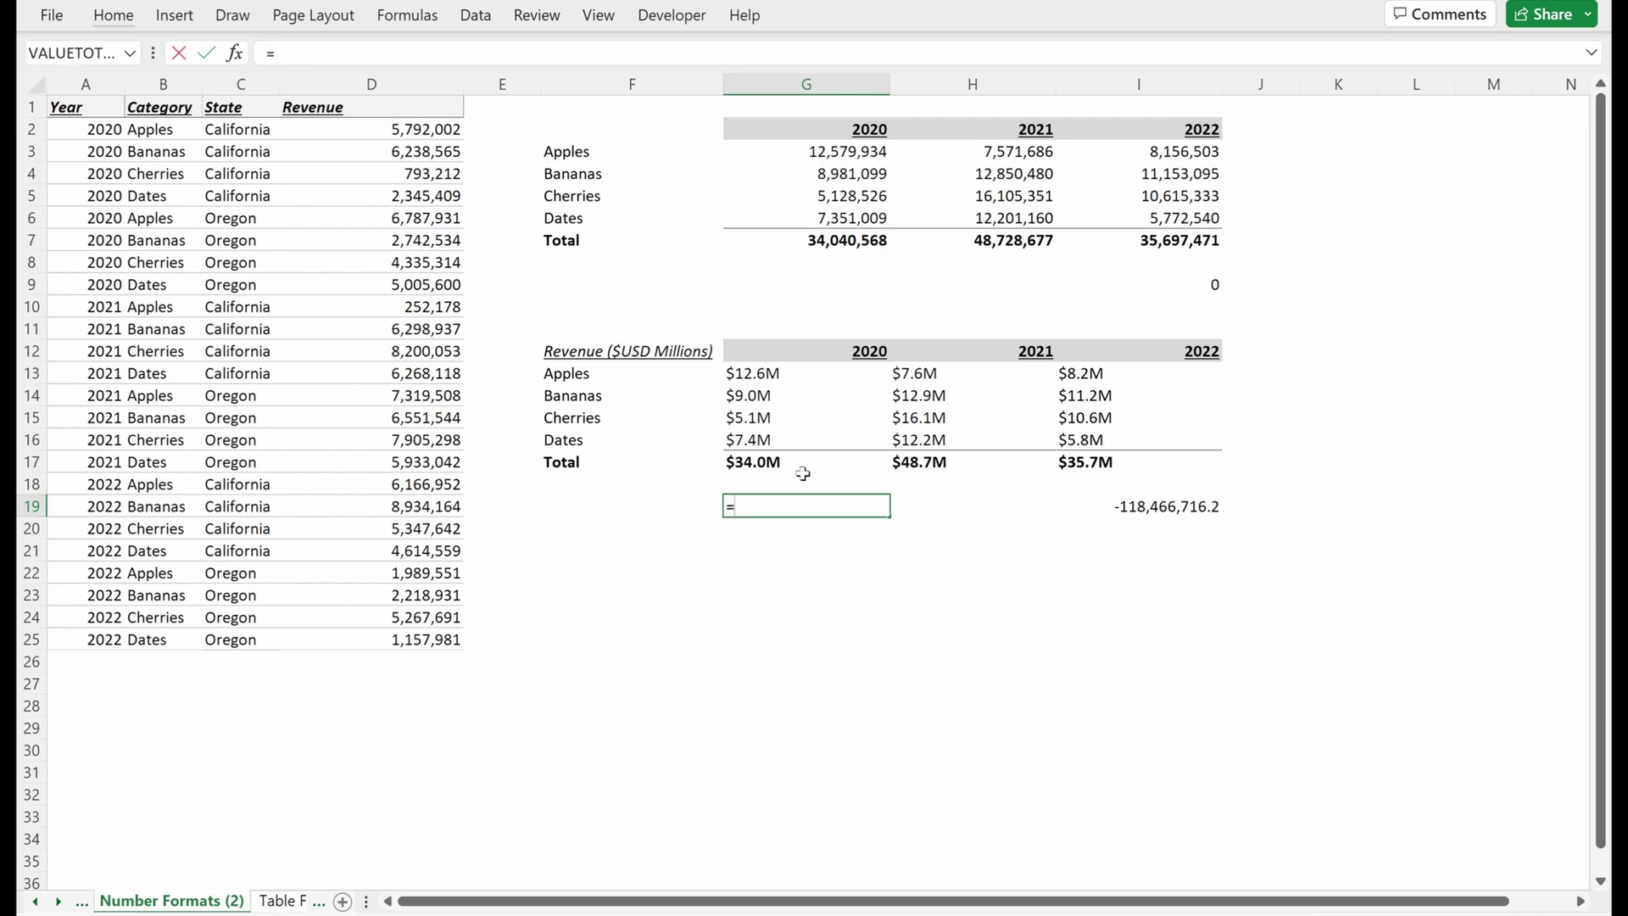
click(803, 471)
text(*1)
key(Return)
key(Up)
key(F2)
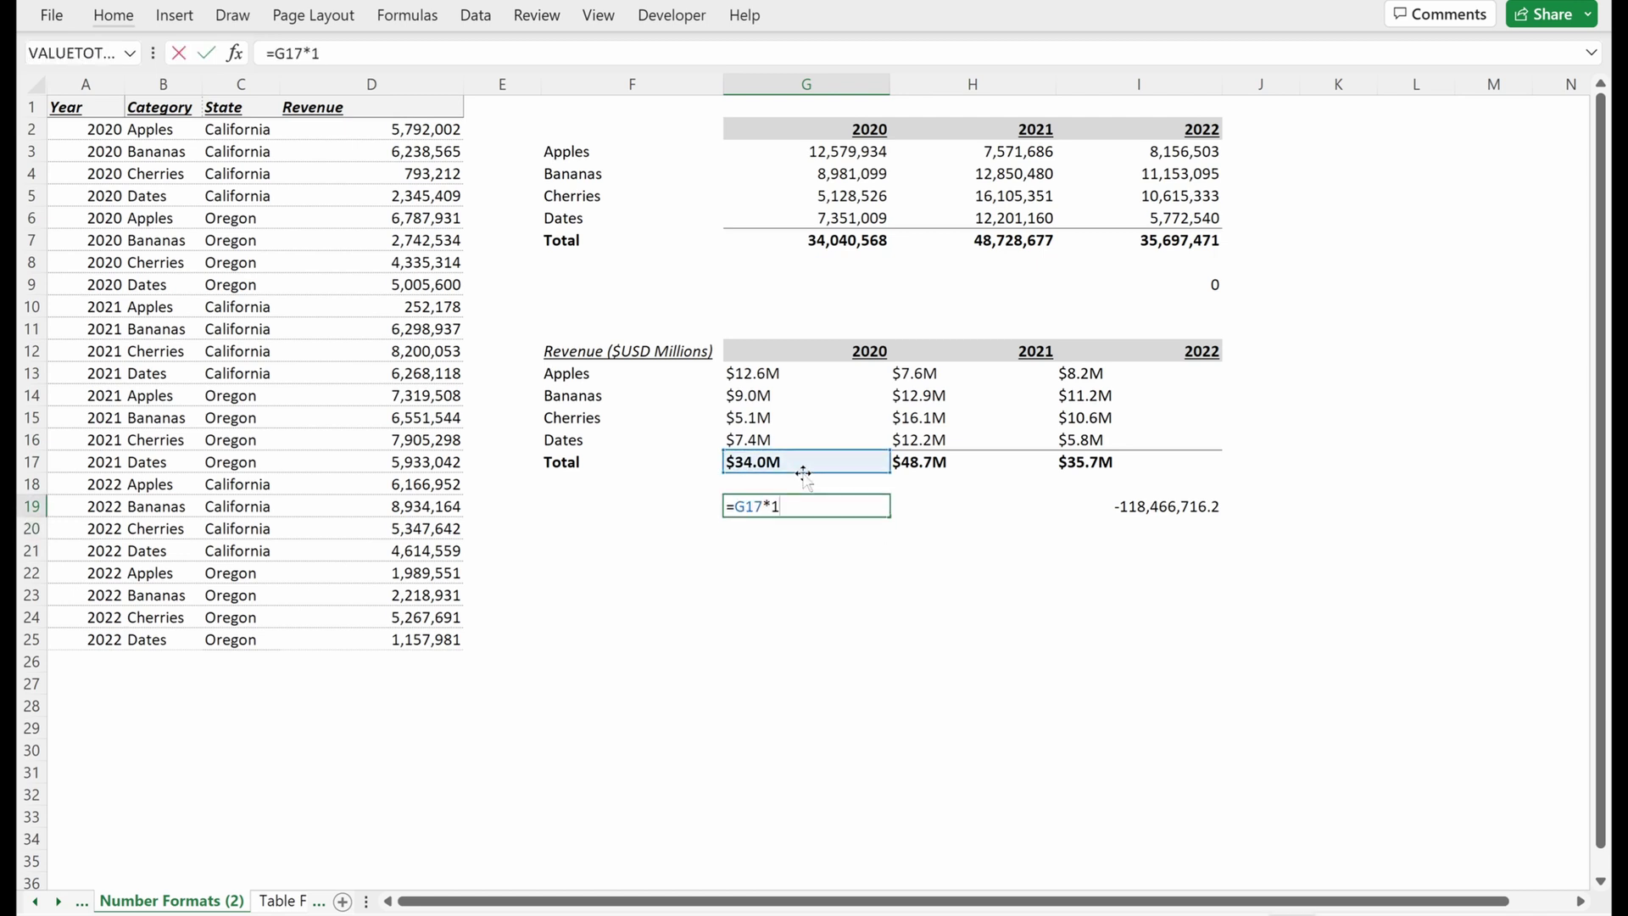
key(Escape)
- Inspect the I19 SUM check formula, then open the G13 Apples formula for editing
key(Right)
key(Right)
key(F2)
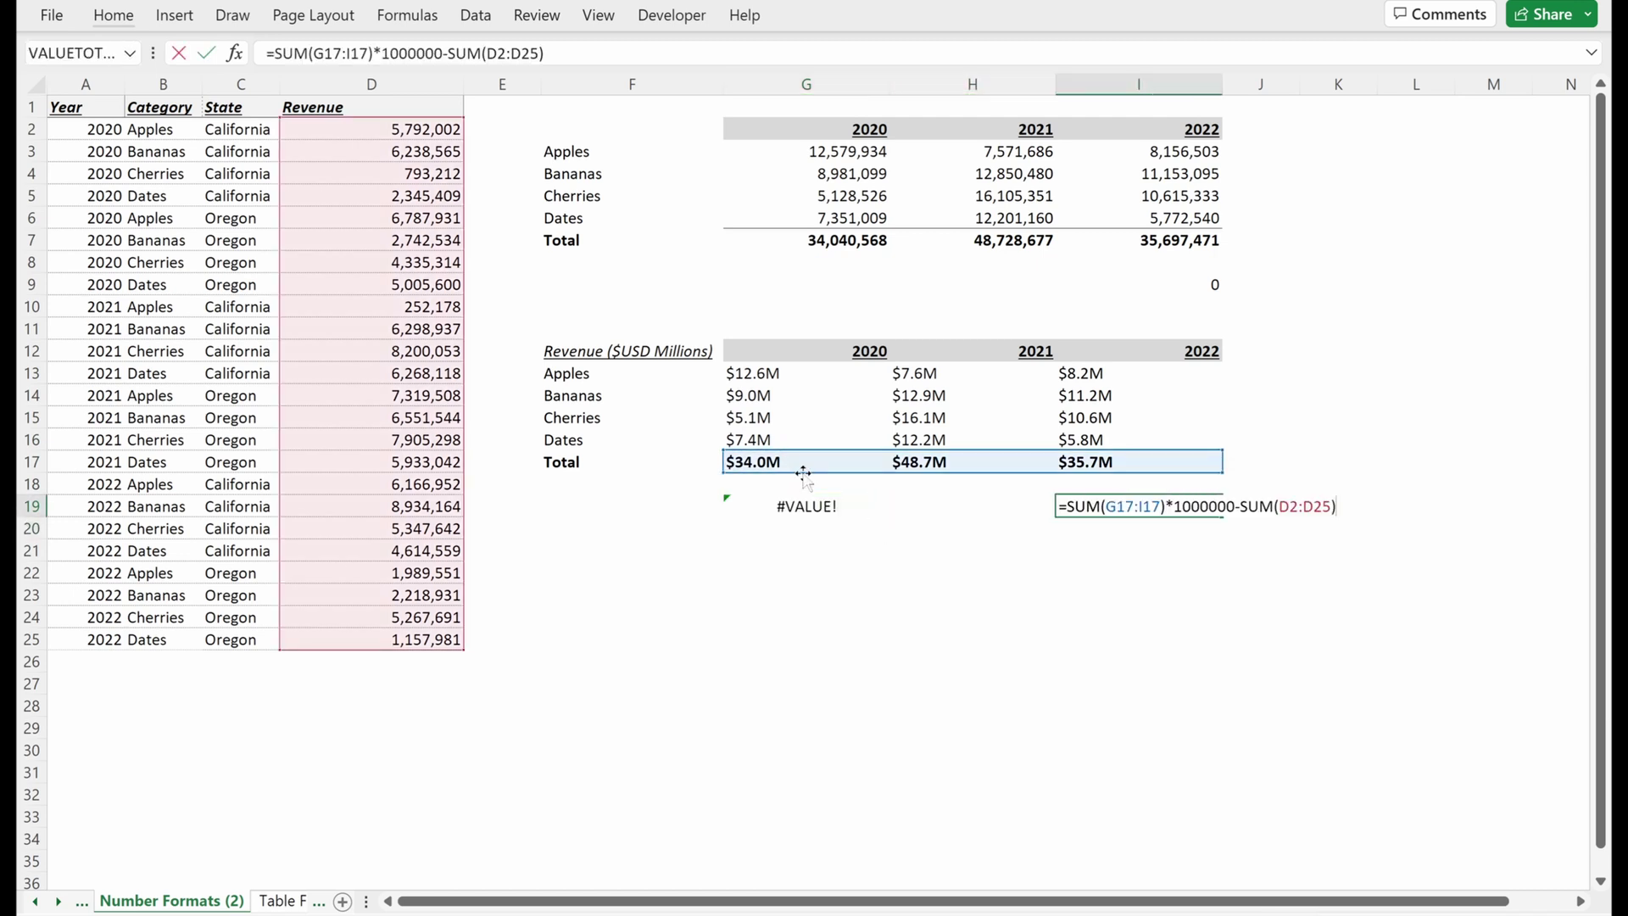
key(Escape)
key(Up)
key(Up)
key(Left)
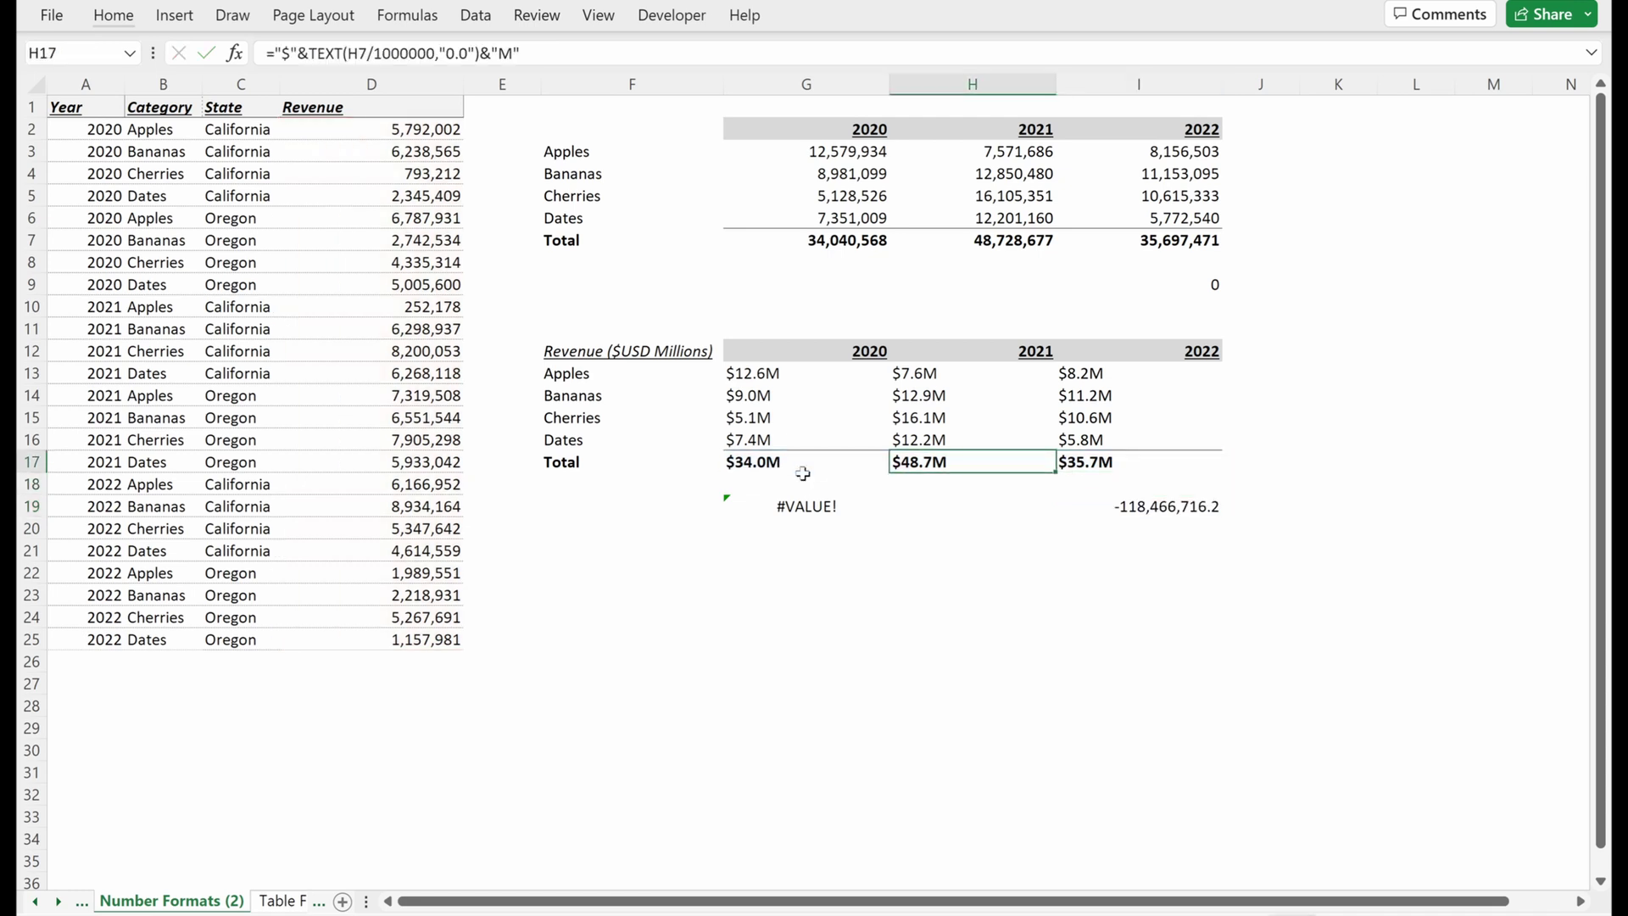
key(Right)
key(Left)
key(Left)
key(Up)
key(Up)
key(Up)
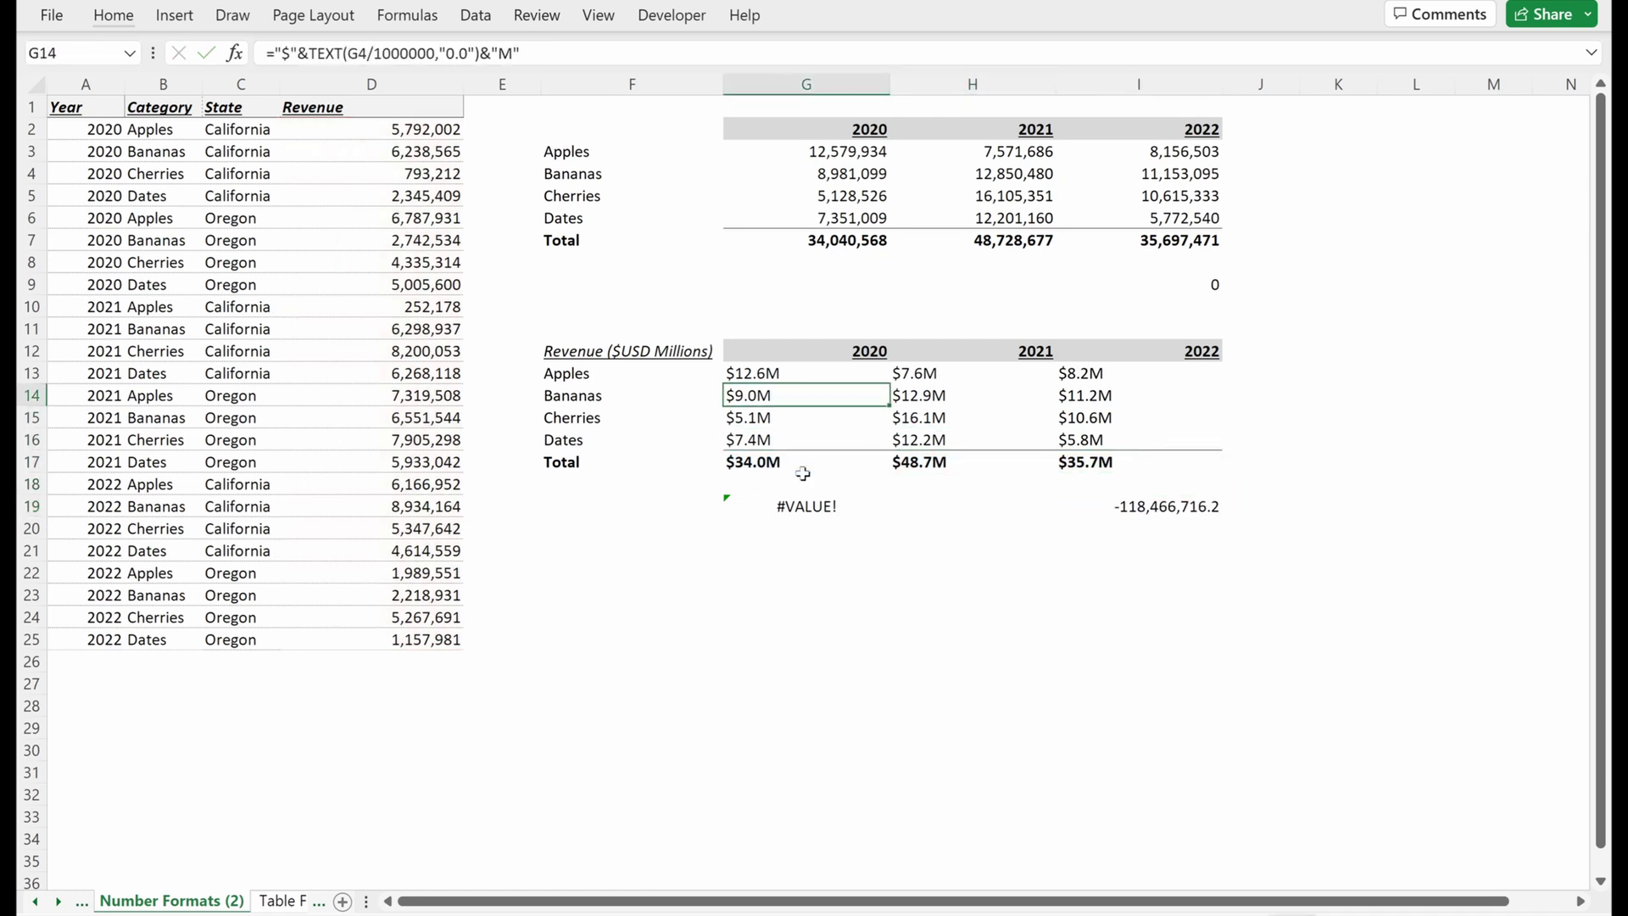
key(Up)
key(F2)
key(Left)
key(Left)
key(Left)
key(Left)
key(Left)
key(Left)
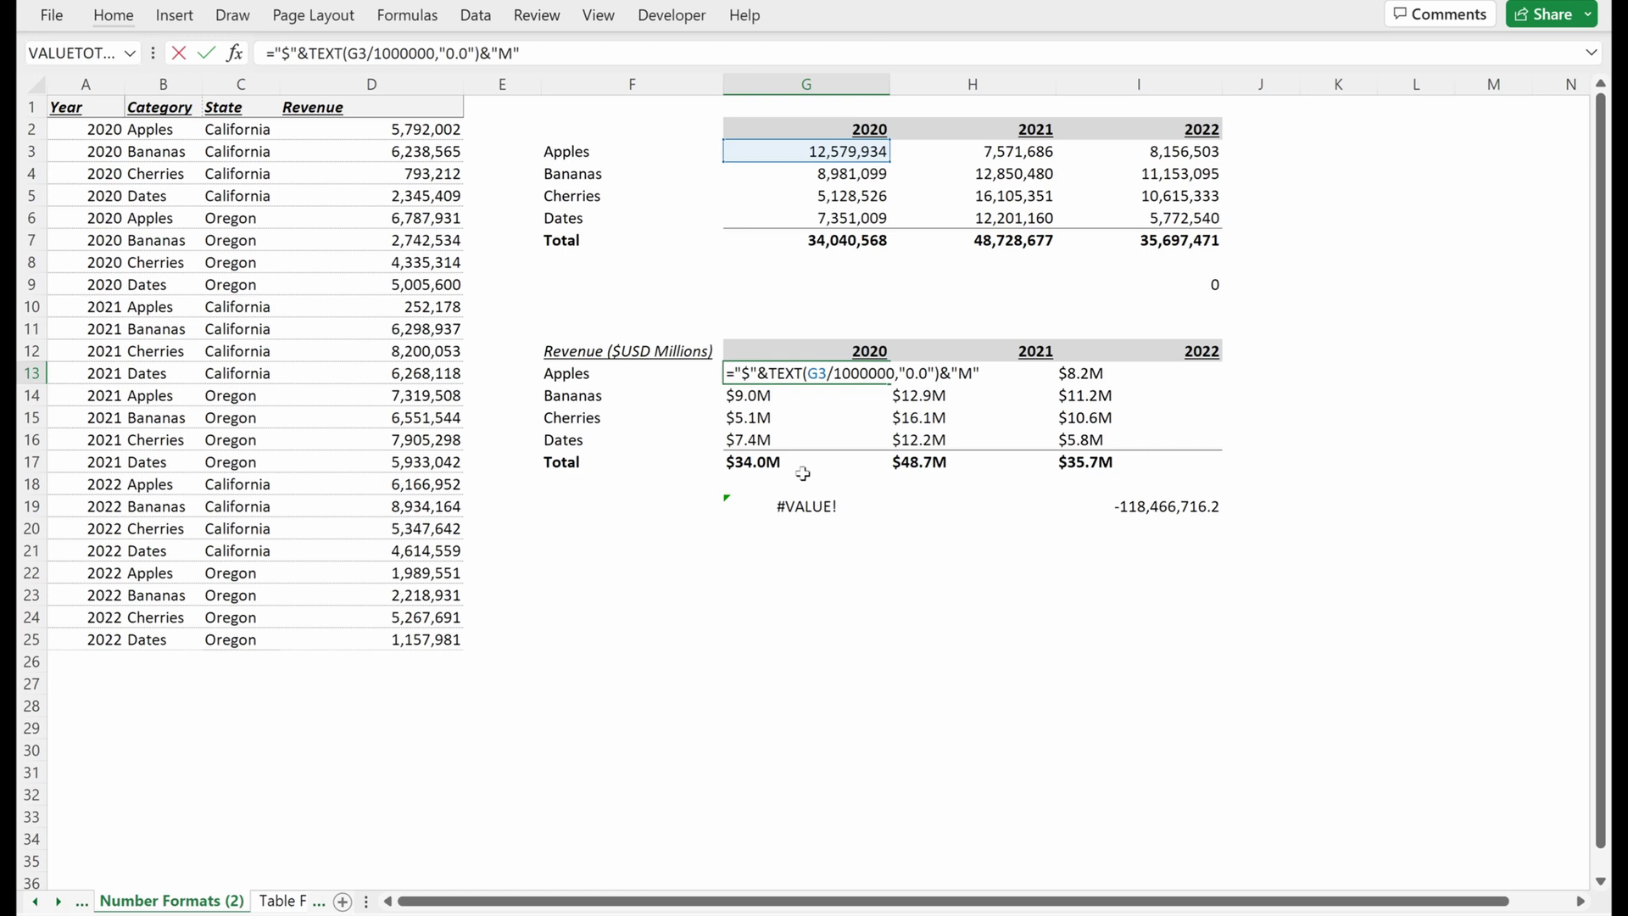
- Add a tilde before the $ in G13's formula and paste formulas across G13:I17
text(~)
key(ctrl+Return)
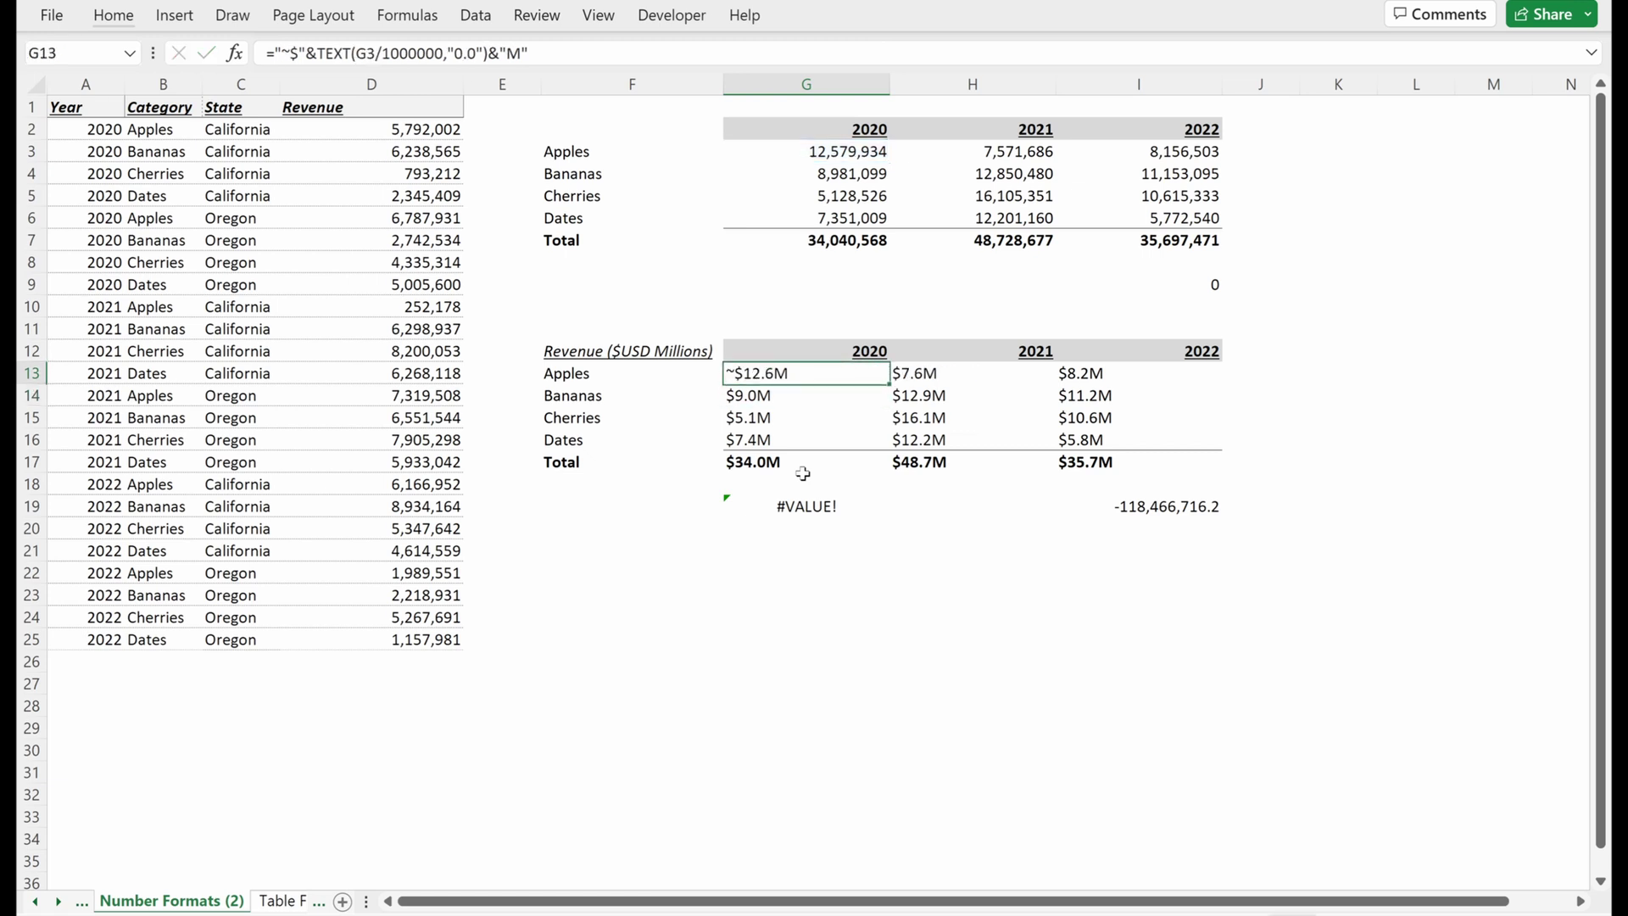
key(ctrl+c)
key(ctrl+shift+Right)
key(ctrl+shift+Down)
key(ctrl+alt+v)
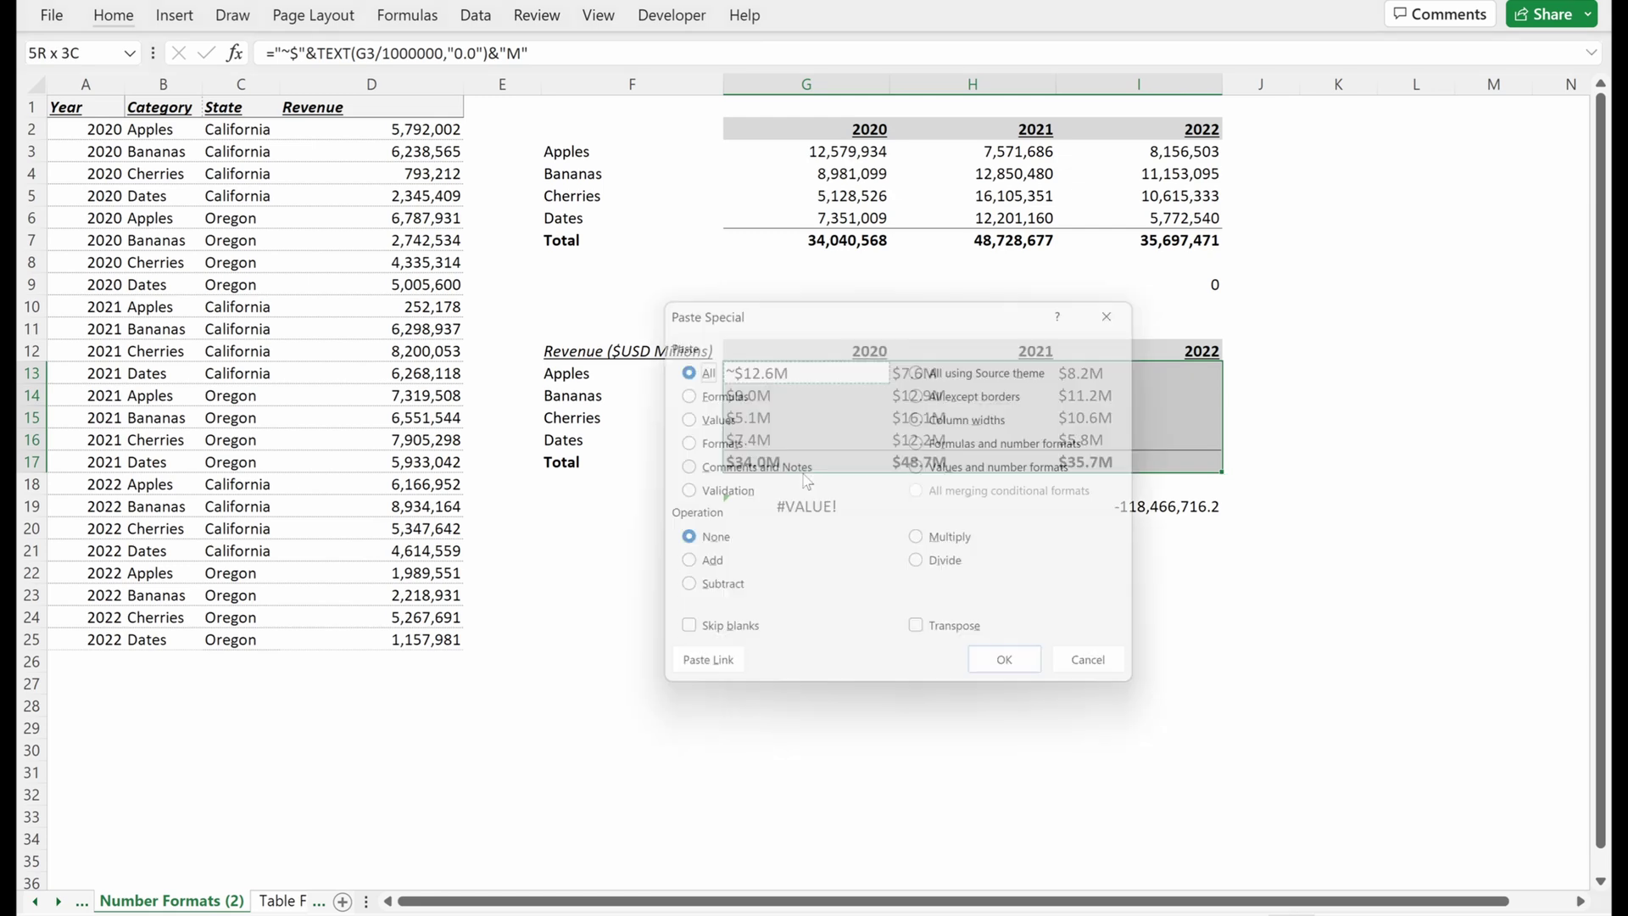
key(f)
key(Return)
- Review the pasted 2021 and 2022 formulas and totals to confirm the tilde labels
key(Down)
key(F2)
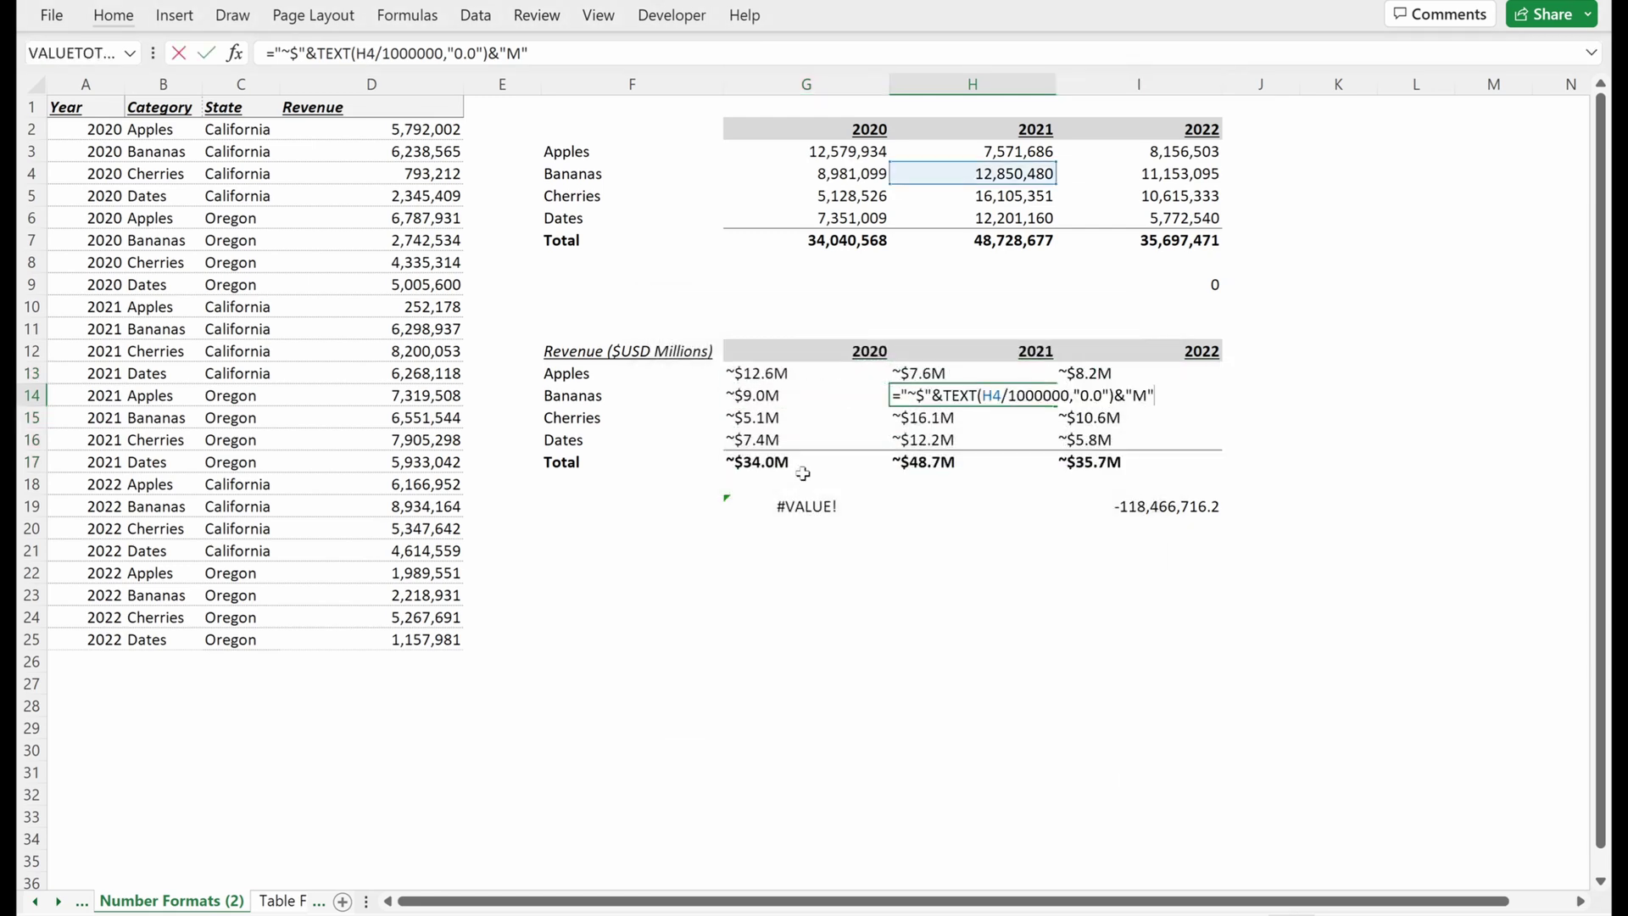
key(Return)
key(Right)
key(F2)
key(Return)
key(F2)
key(Return)
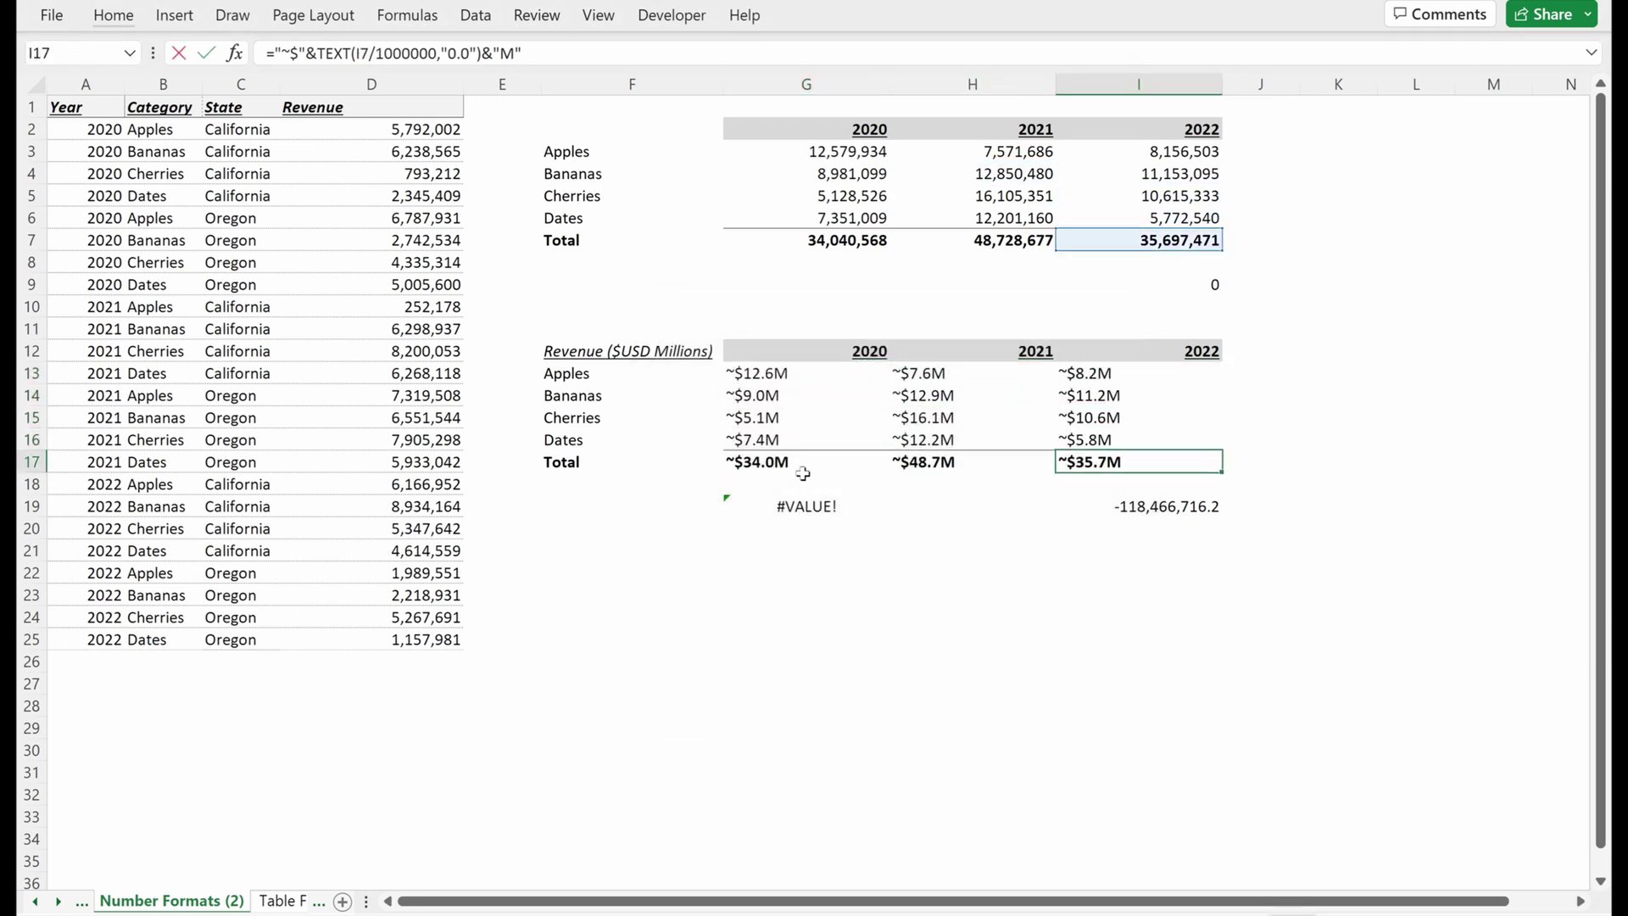
key(F2)
key(shift+Tab)
key(F2)
key(shift+Return)
key(F2)
key(shift+Return)
key(F2)
key(Escape)
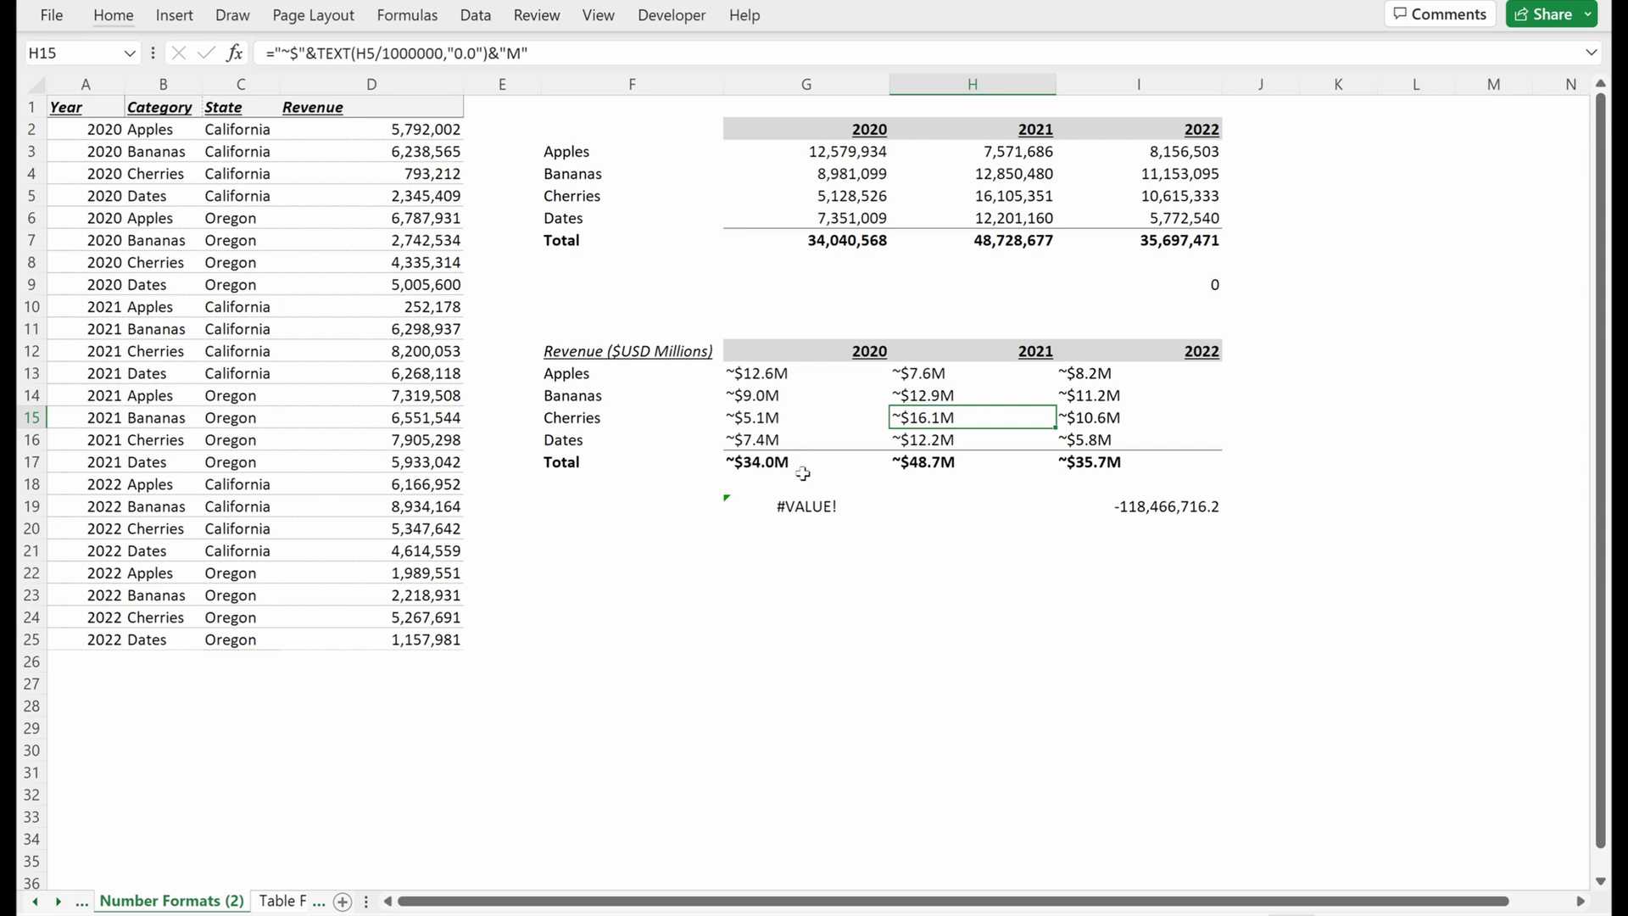
- Move back up to the 2020 Apples revenue in the upper table
key(Left)
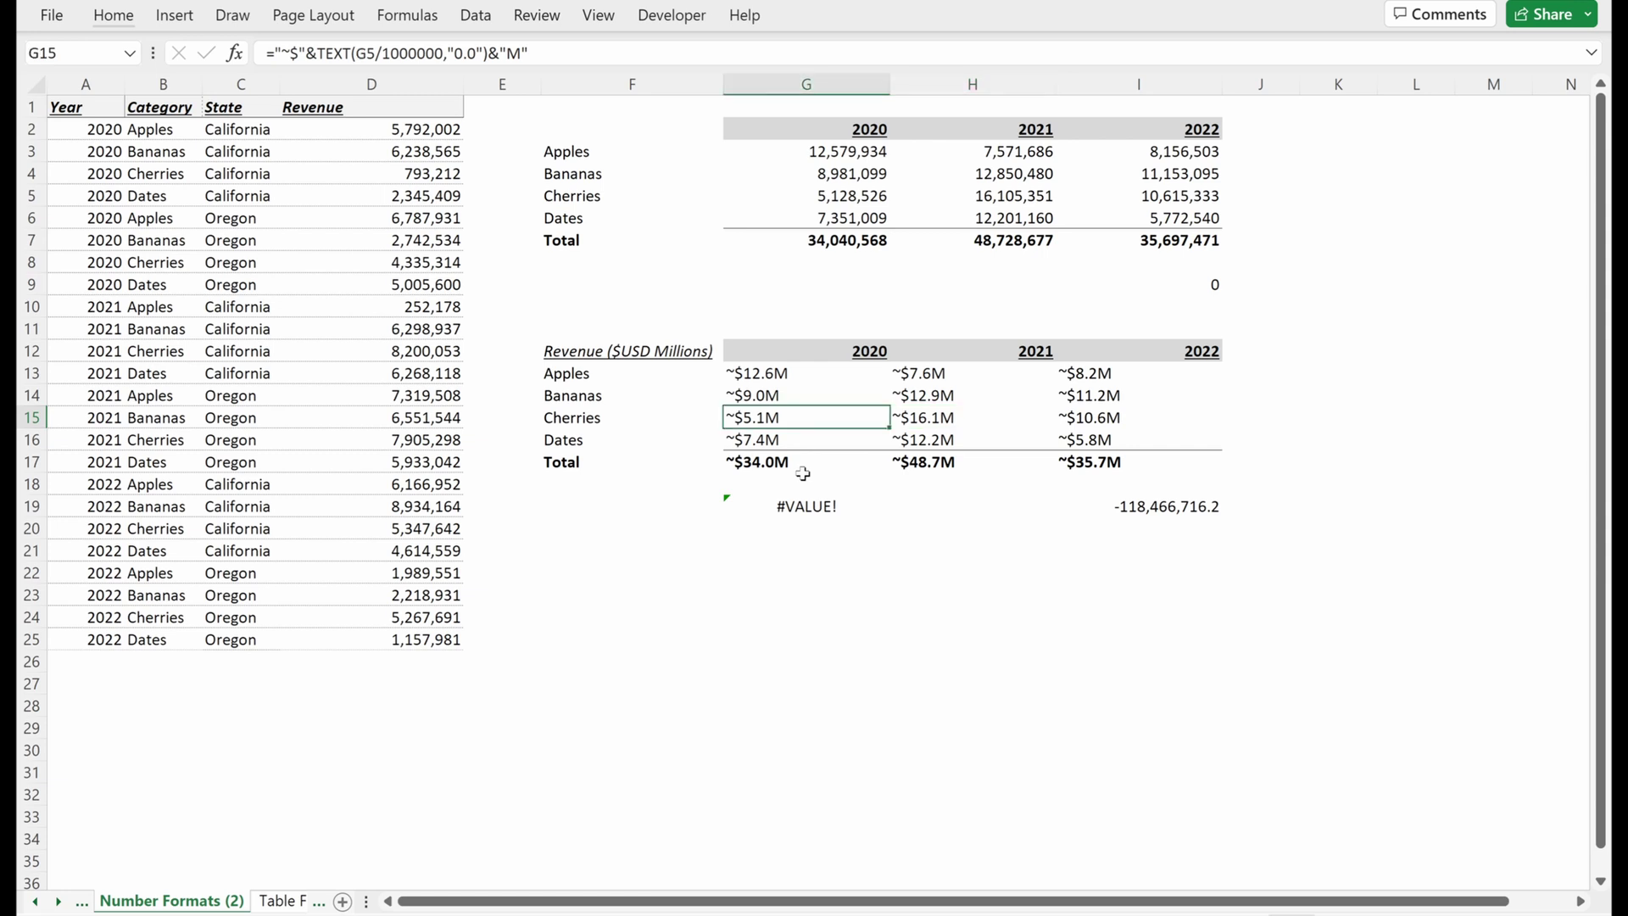
key(ctrl+Up)
key(Down)
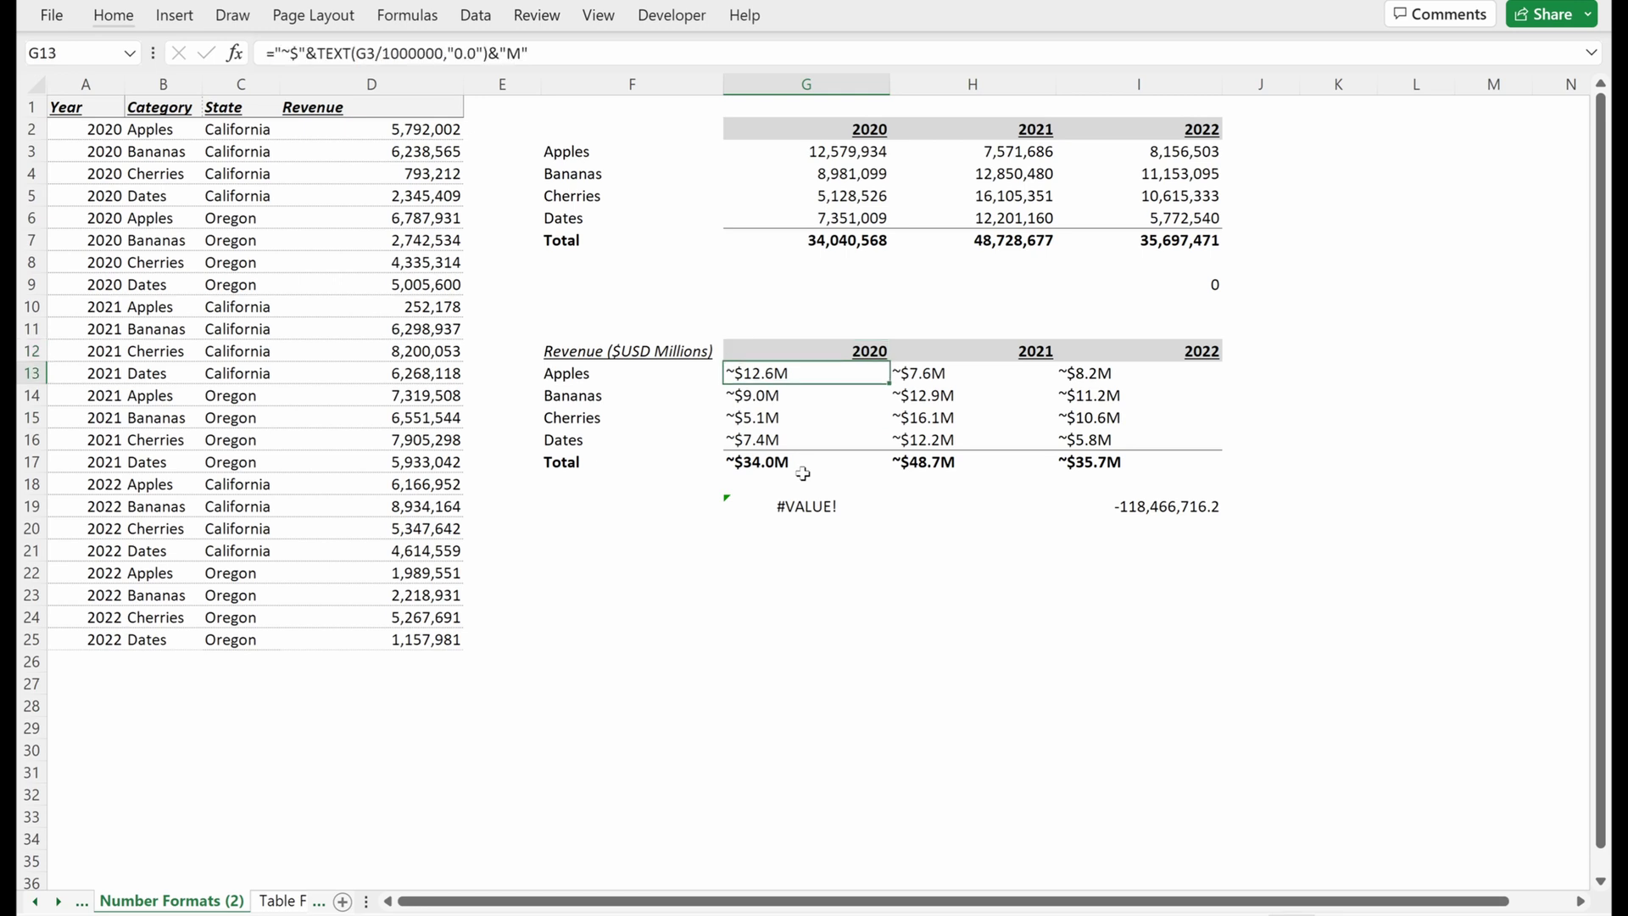
key(Up)
key(ctrl+Up)
key(ctrl+Up)
key(Right)
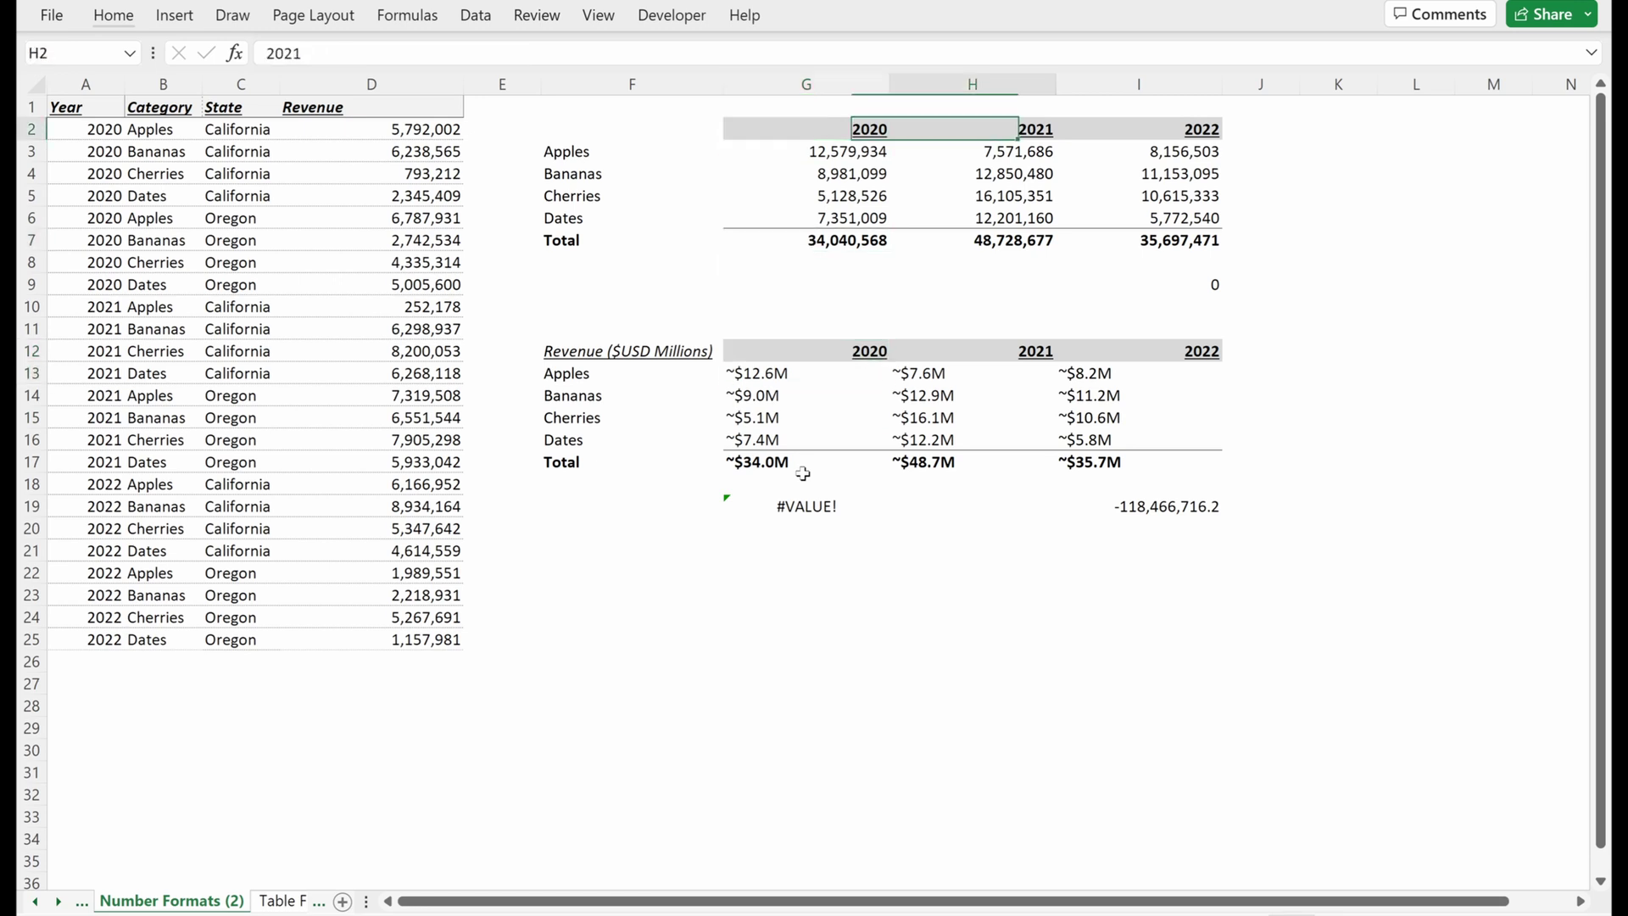
key(Down)
key(Left)
- Select the upper revenue table and start a Custom number format from #,##0
key(ctrl+shift+Down)
key(ctrl+shift+Right)
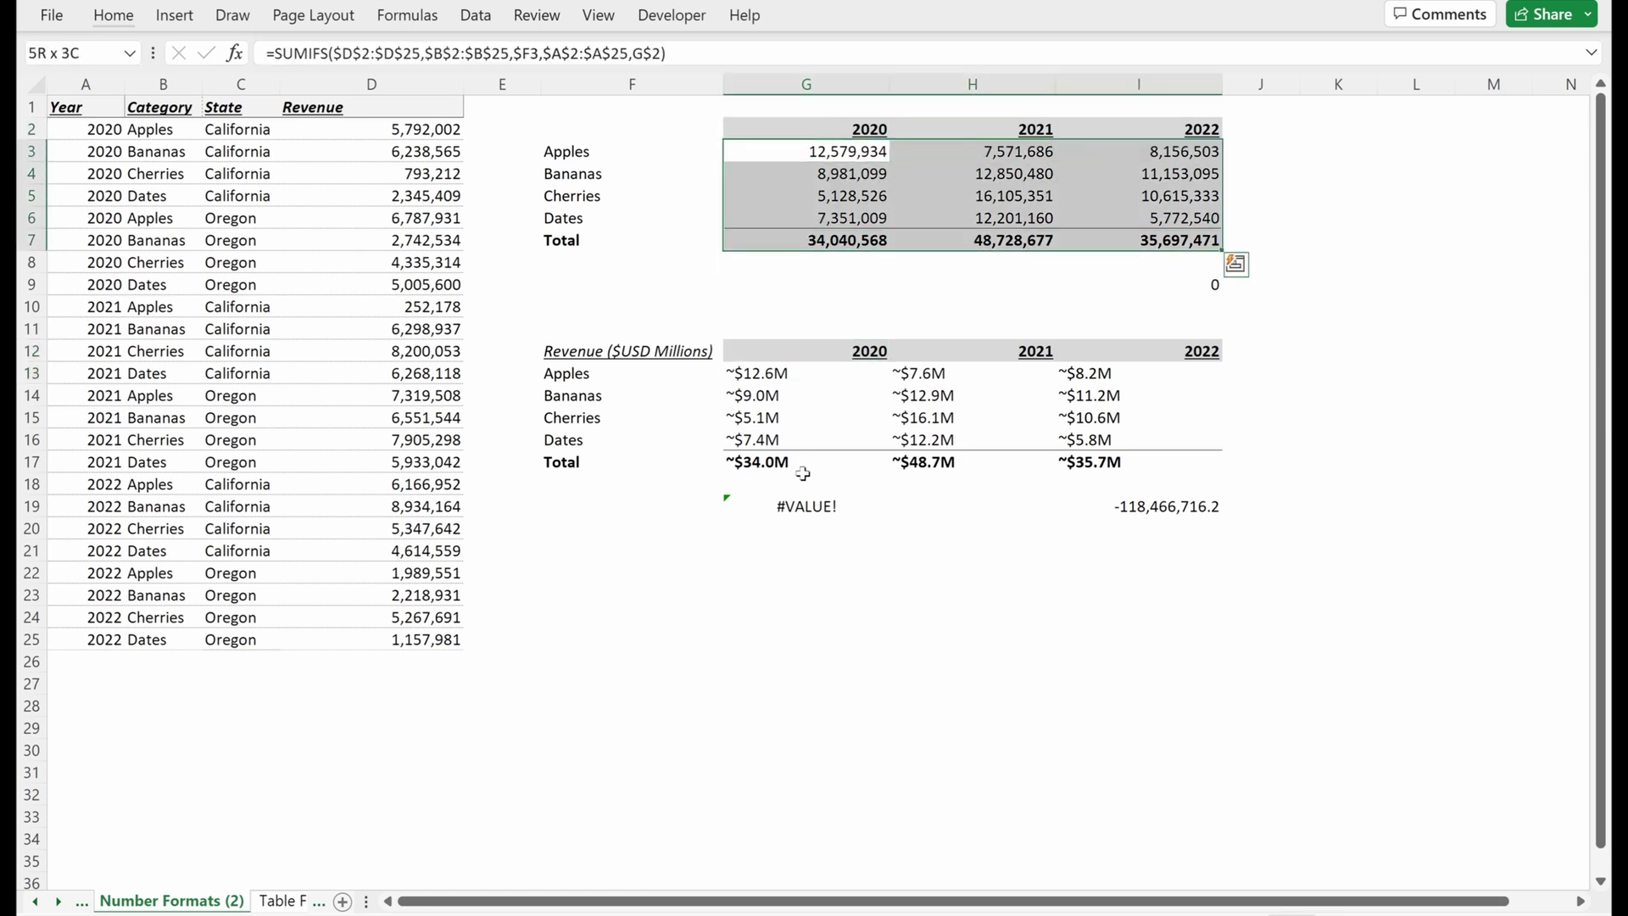
key(ctrl+1)
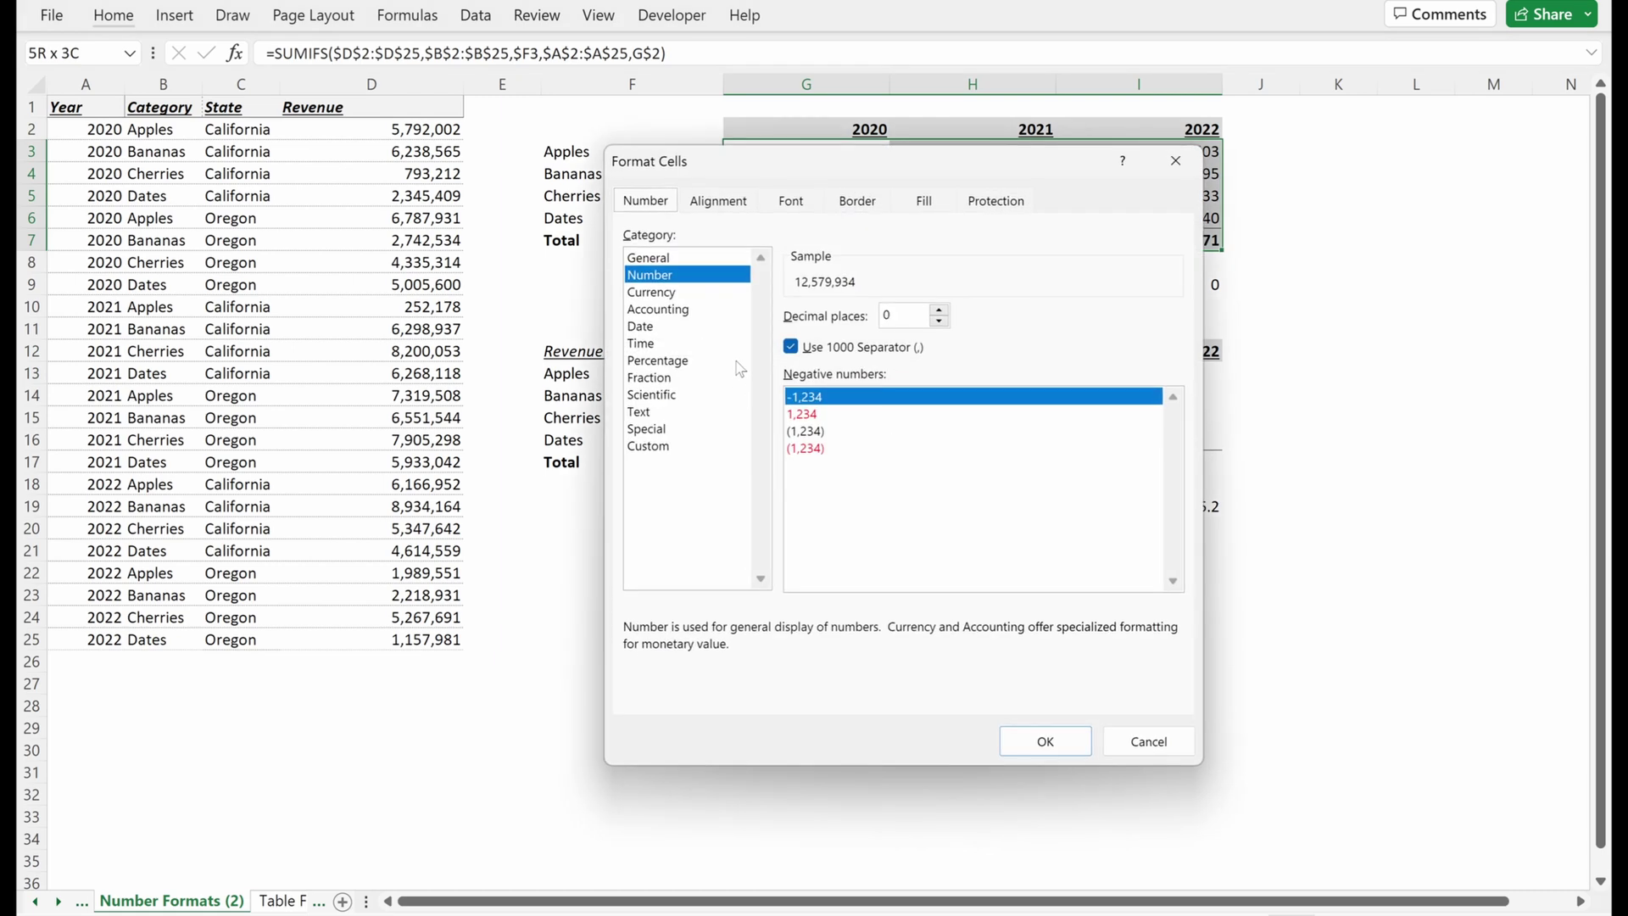
click(671, 256)
click(674, 274)
click(674, 292)
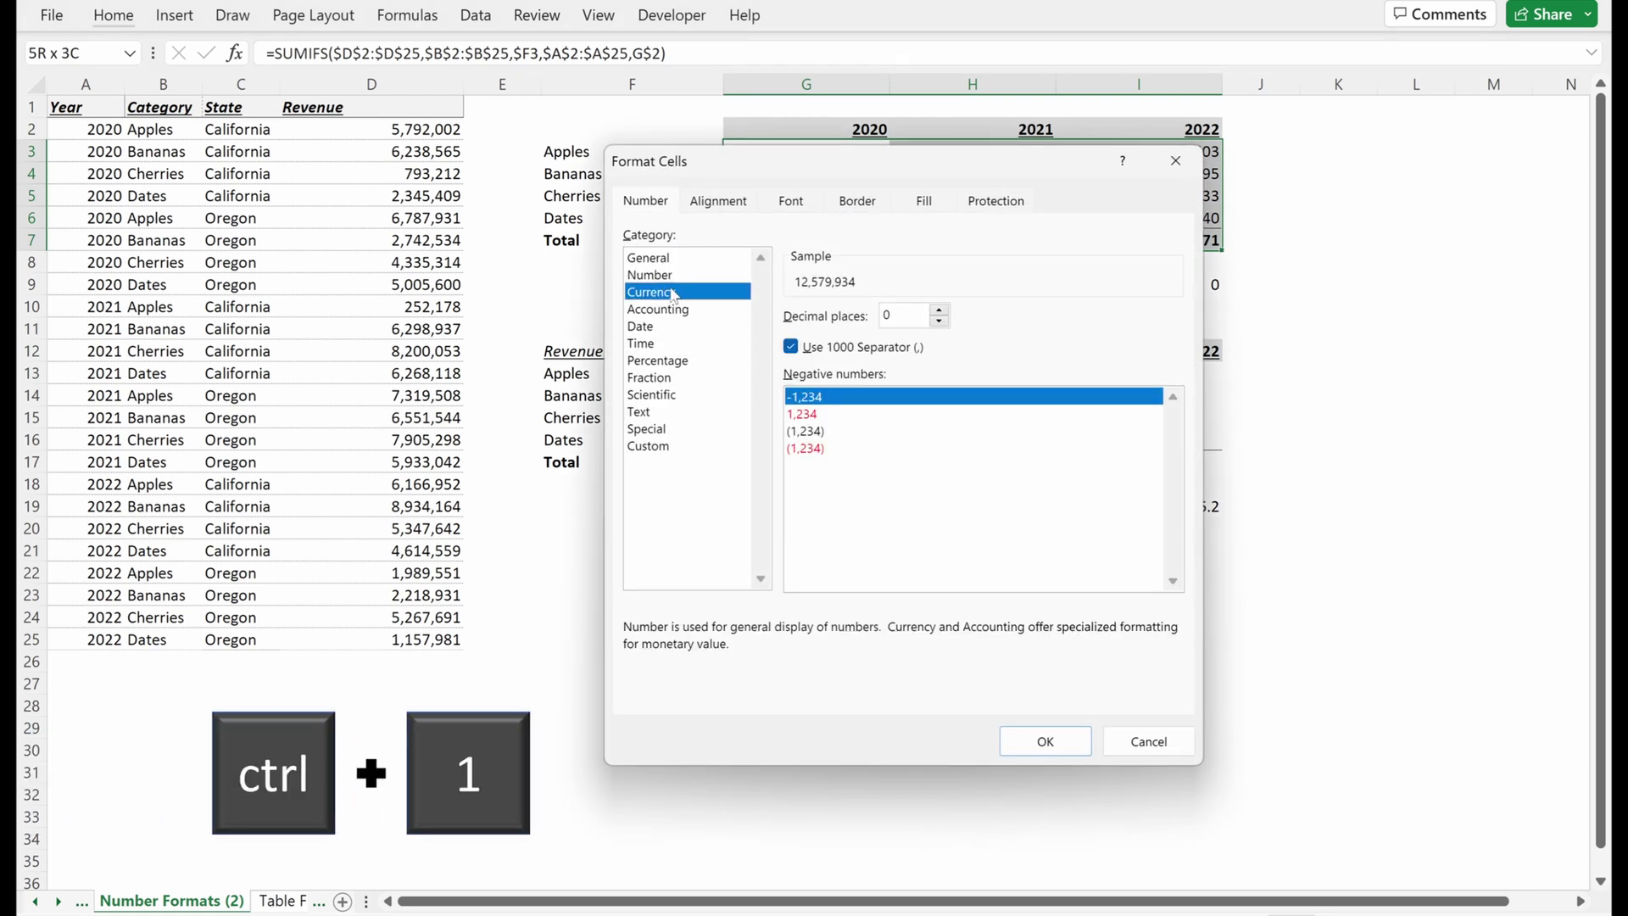
click(674, 325)
click(667, 448)
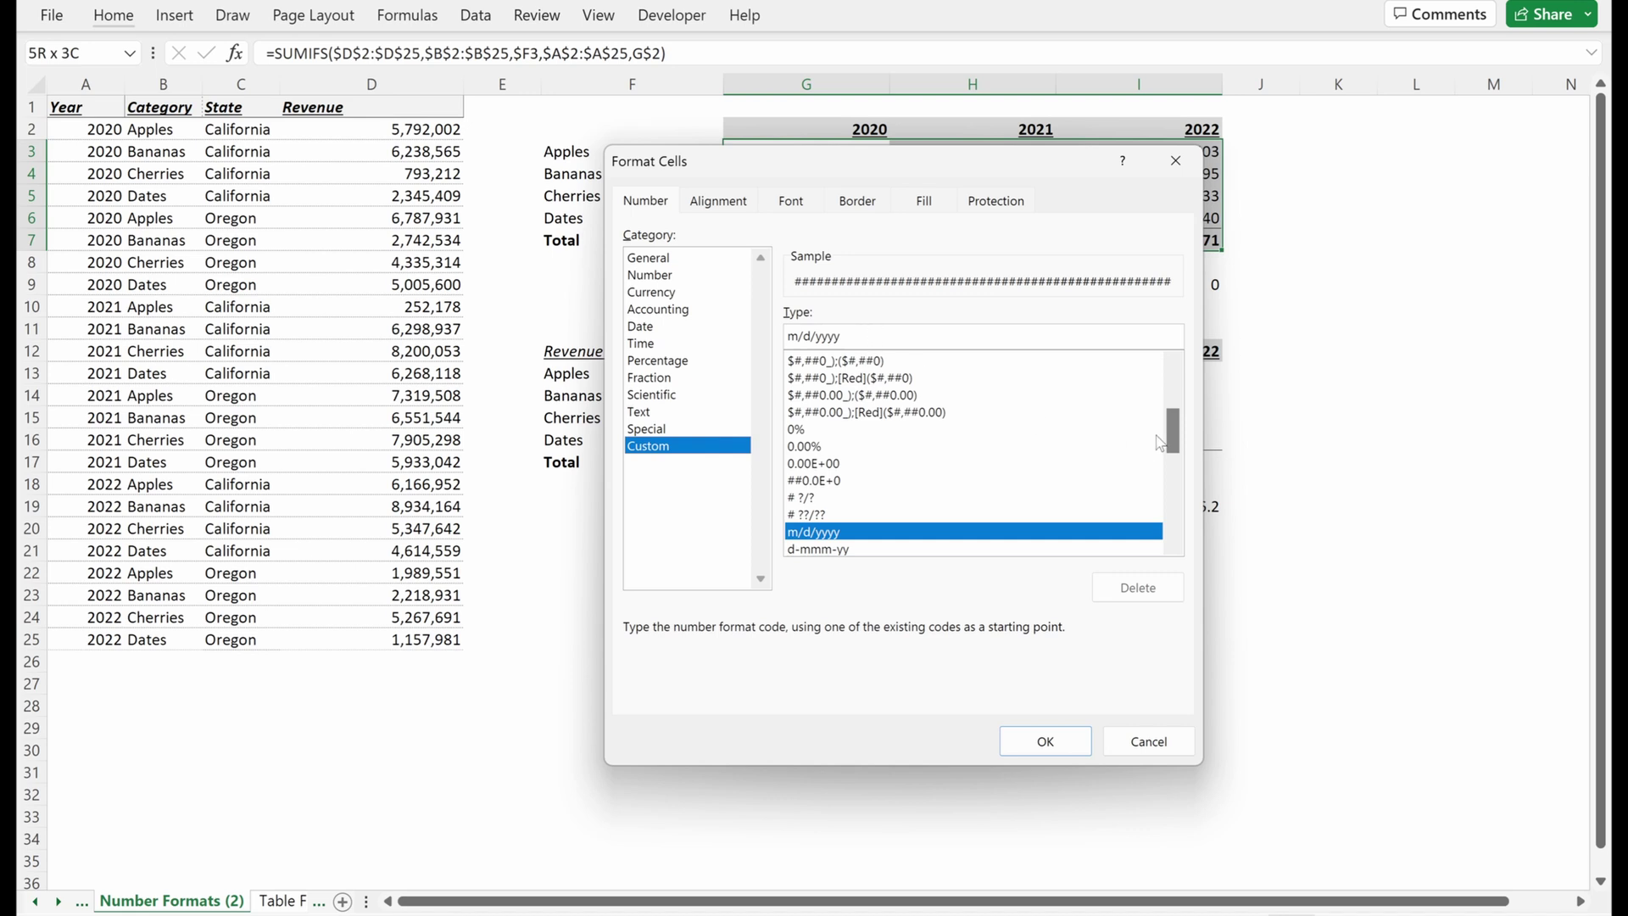
drag(1173, 434, 1176, 395)
click(853, 413)
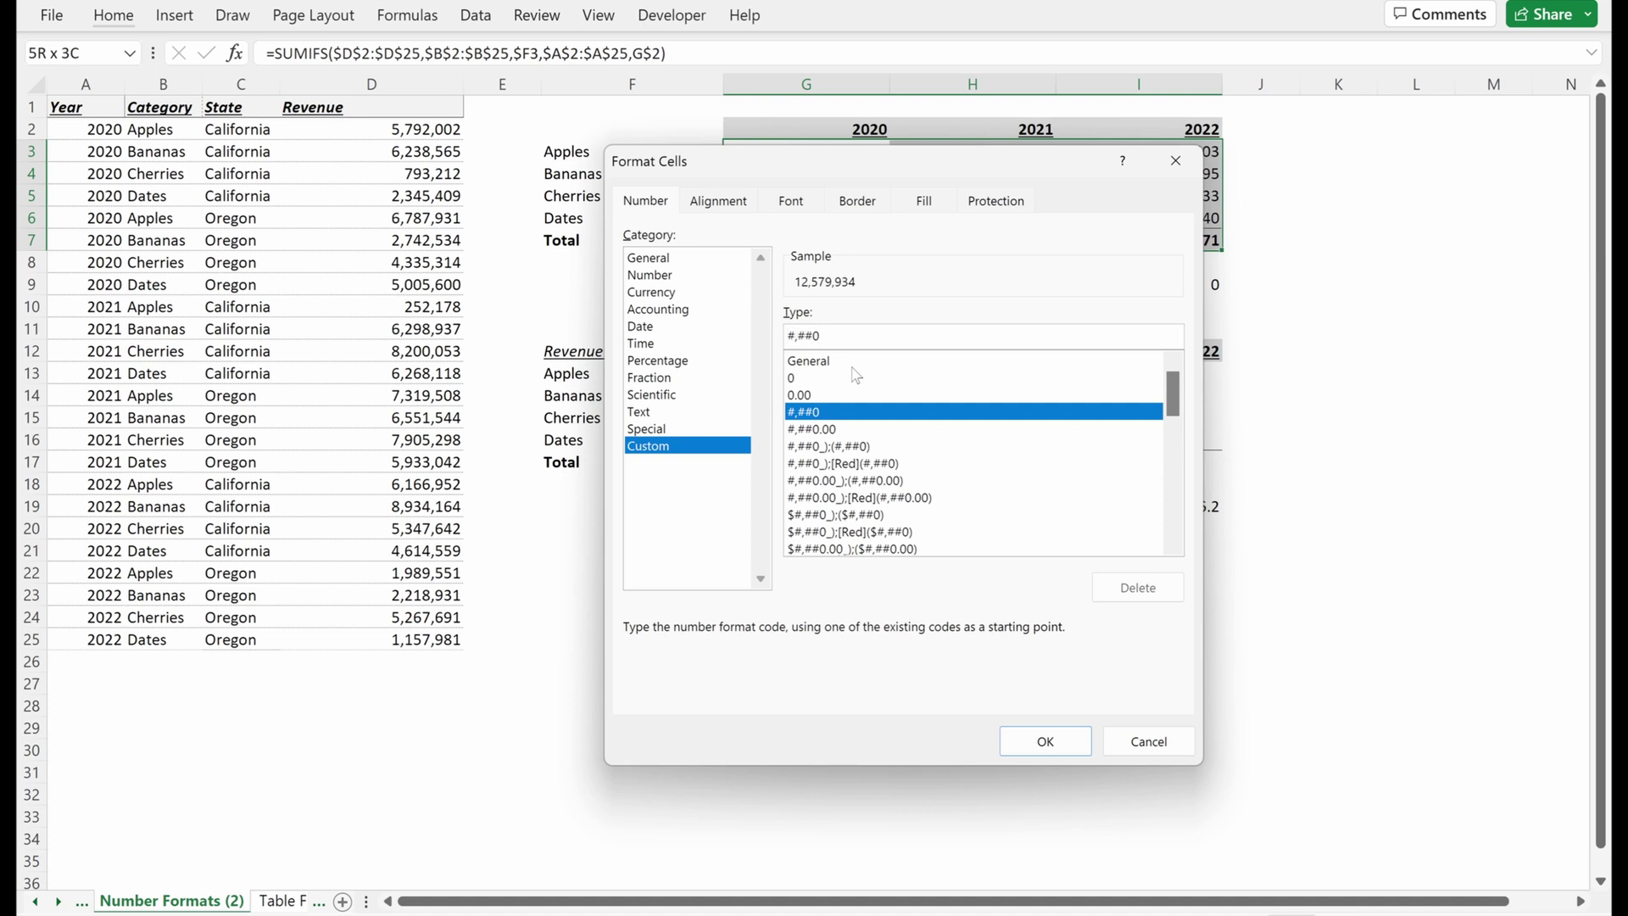
- Edit the format code to "~"$#,,.0"M" and apply it to the table
text($)
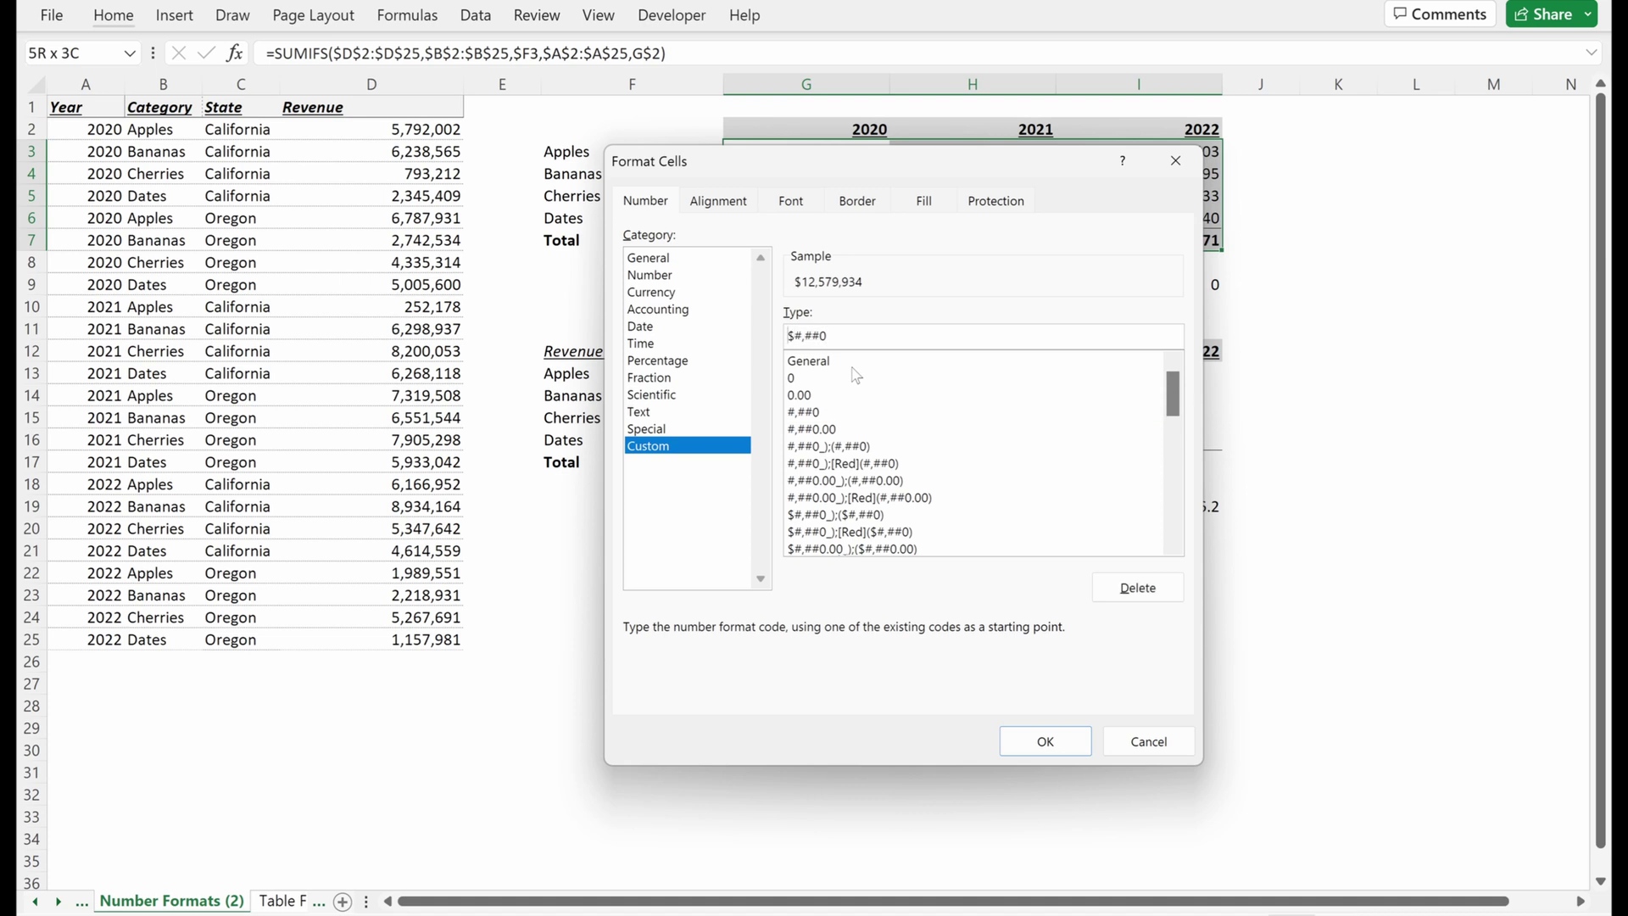
text("~")
key(BackSpace)
key(BackSpace)
key(BackSpace)
text(,)
key(BackSpace)
key(BackSpace)
text(,,)
text(0"M)
key(Return)
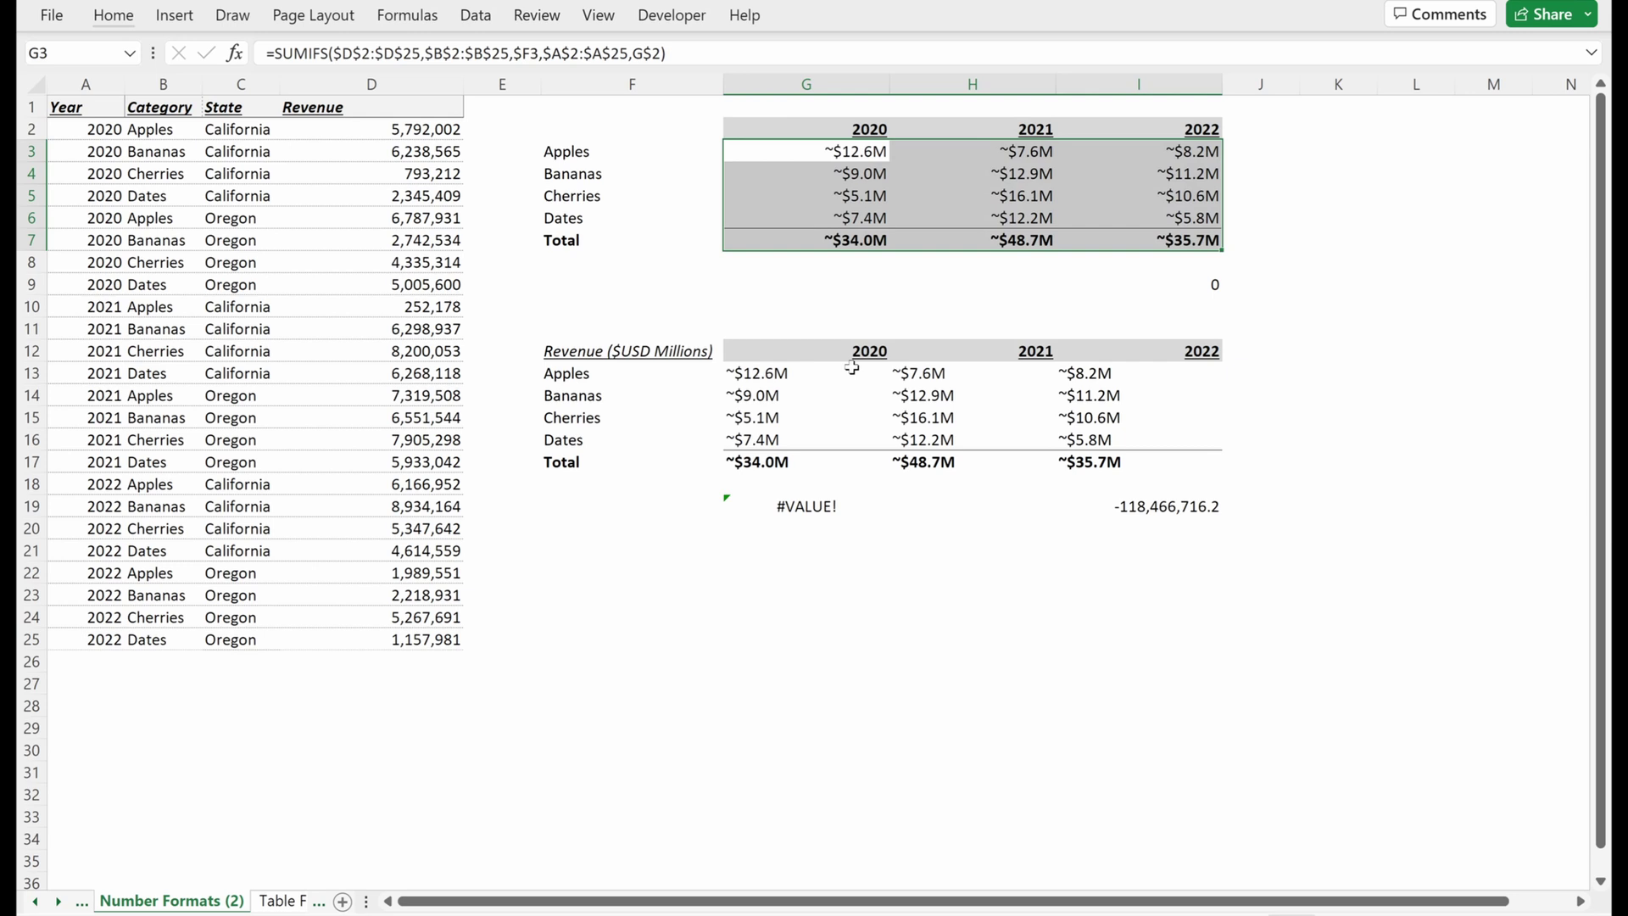
- Review the 2021 column formulas and the 2022 total formula, leaving them unchanged
key(Right)
key(Down)
key(F2)
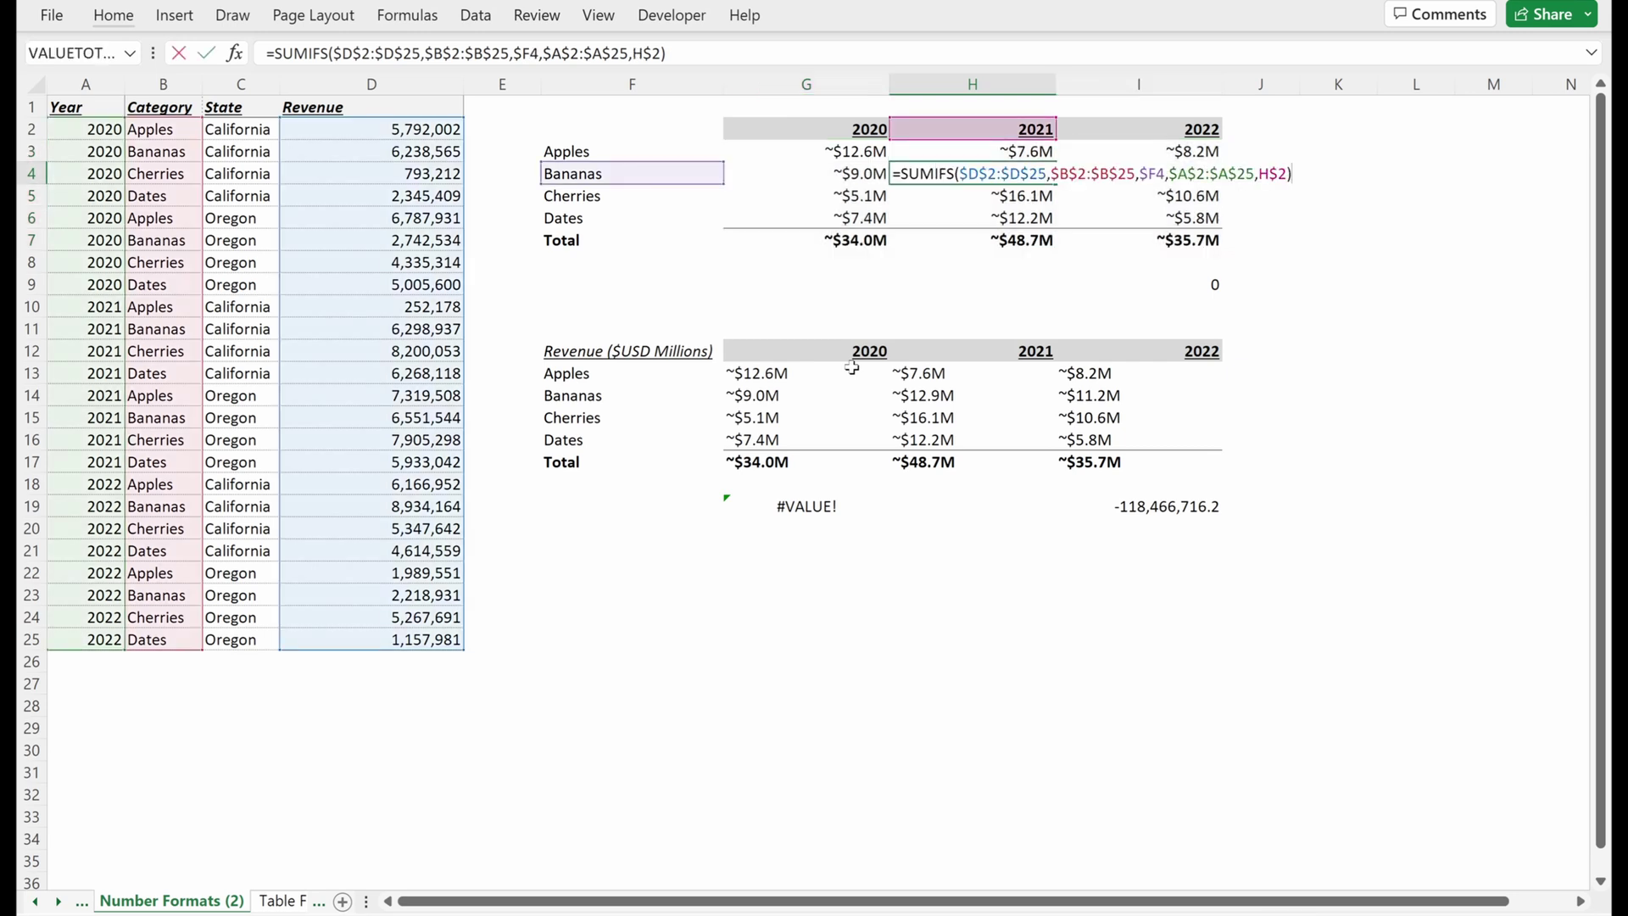
key(Return)
key(F2)
key(Return)
key(F2)
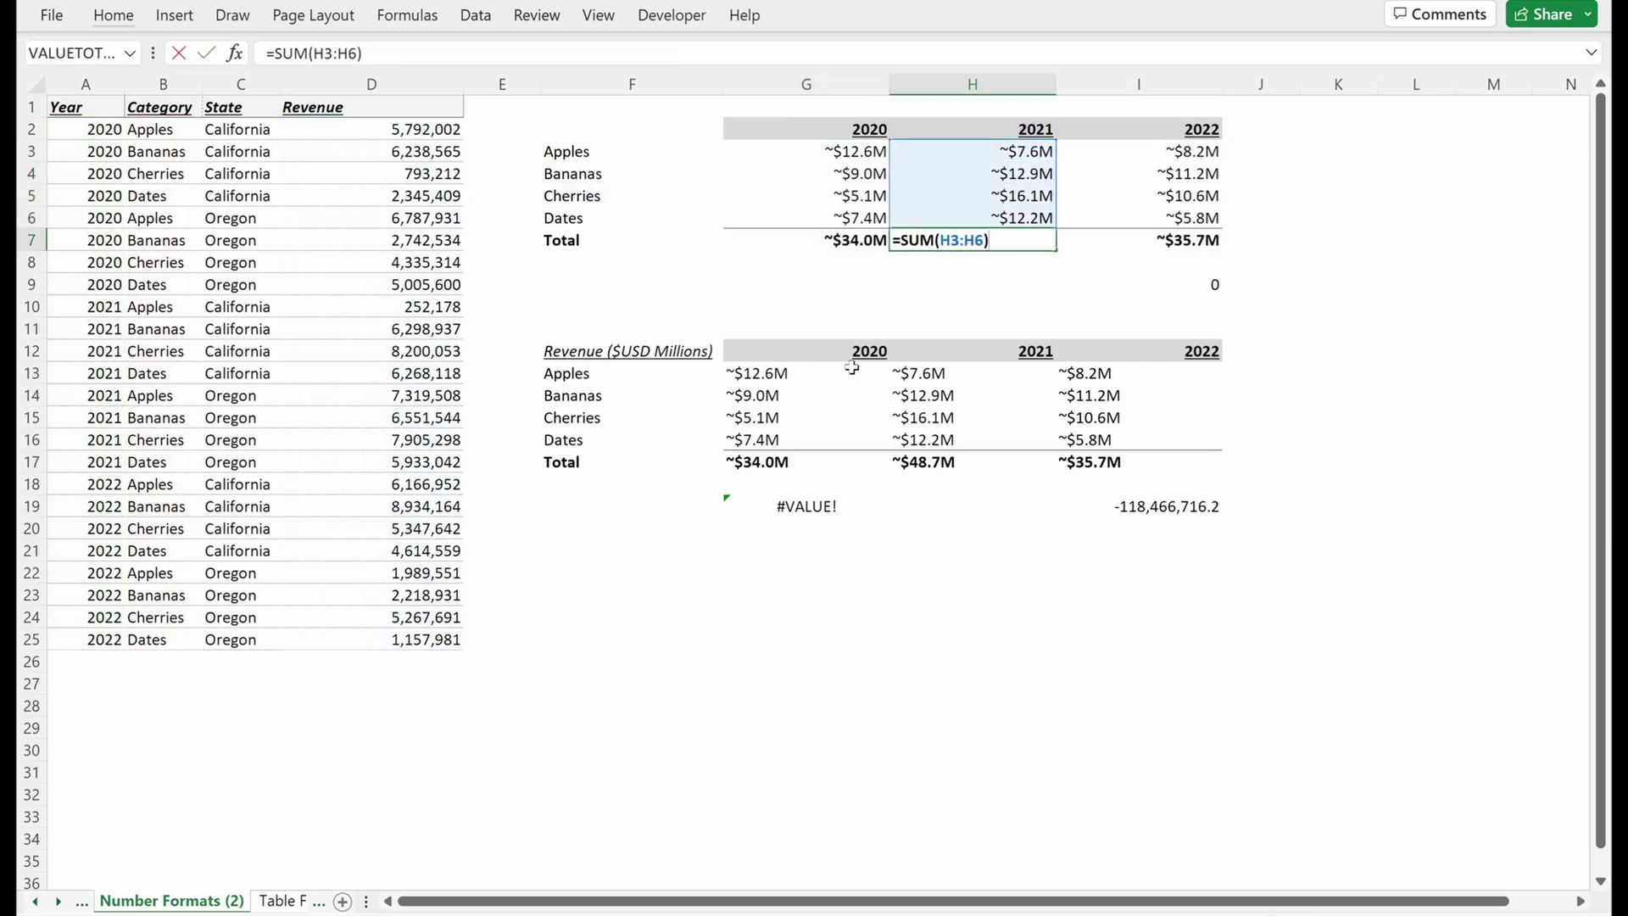
key(Return)
key(Right)
key(Down)
- Confirm the check formula in I9 still returns 0
key(Down)
key(Up)
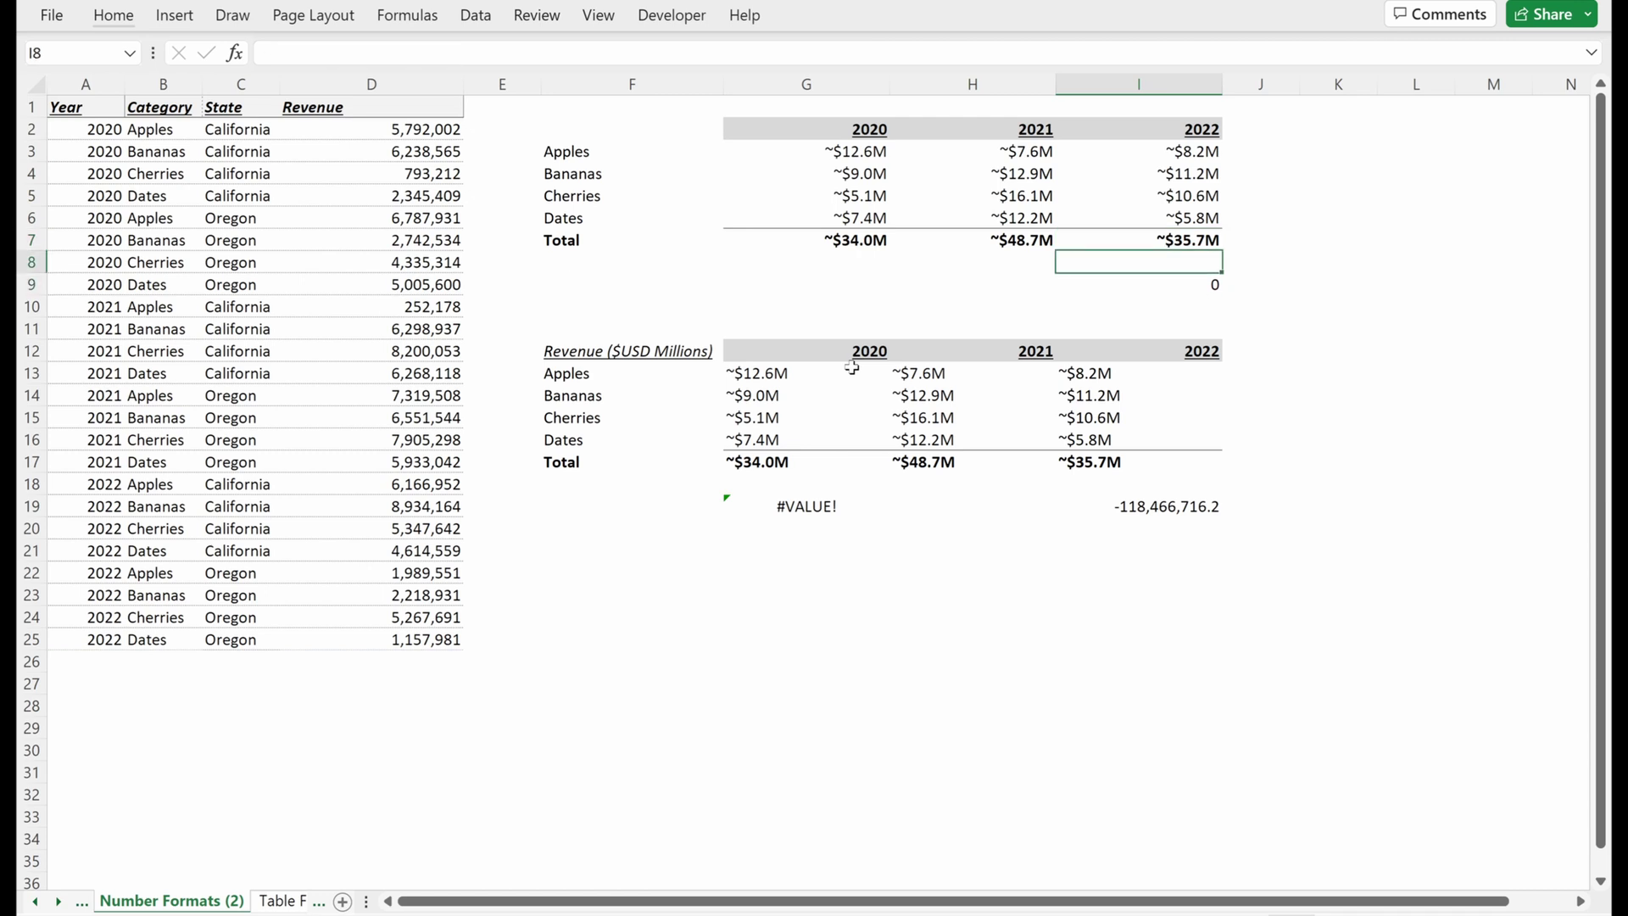
key(Up)
key(F2)
key(Return)
key(Down)
key(F2)
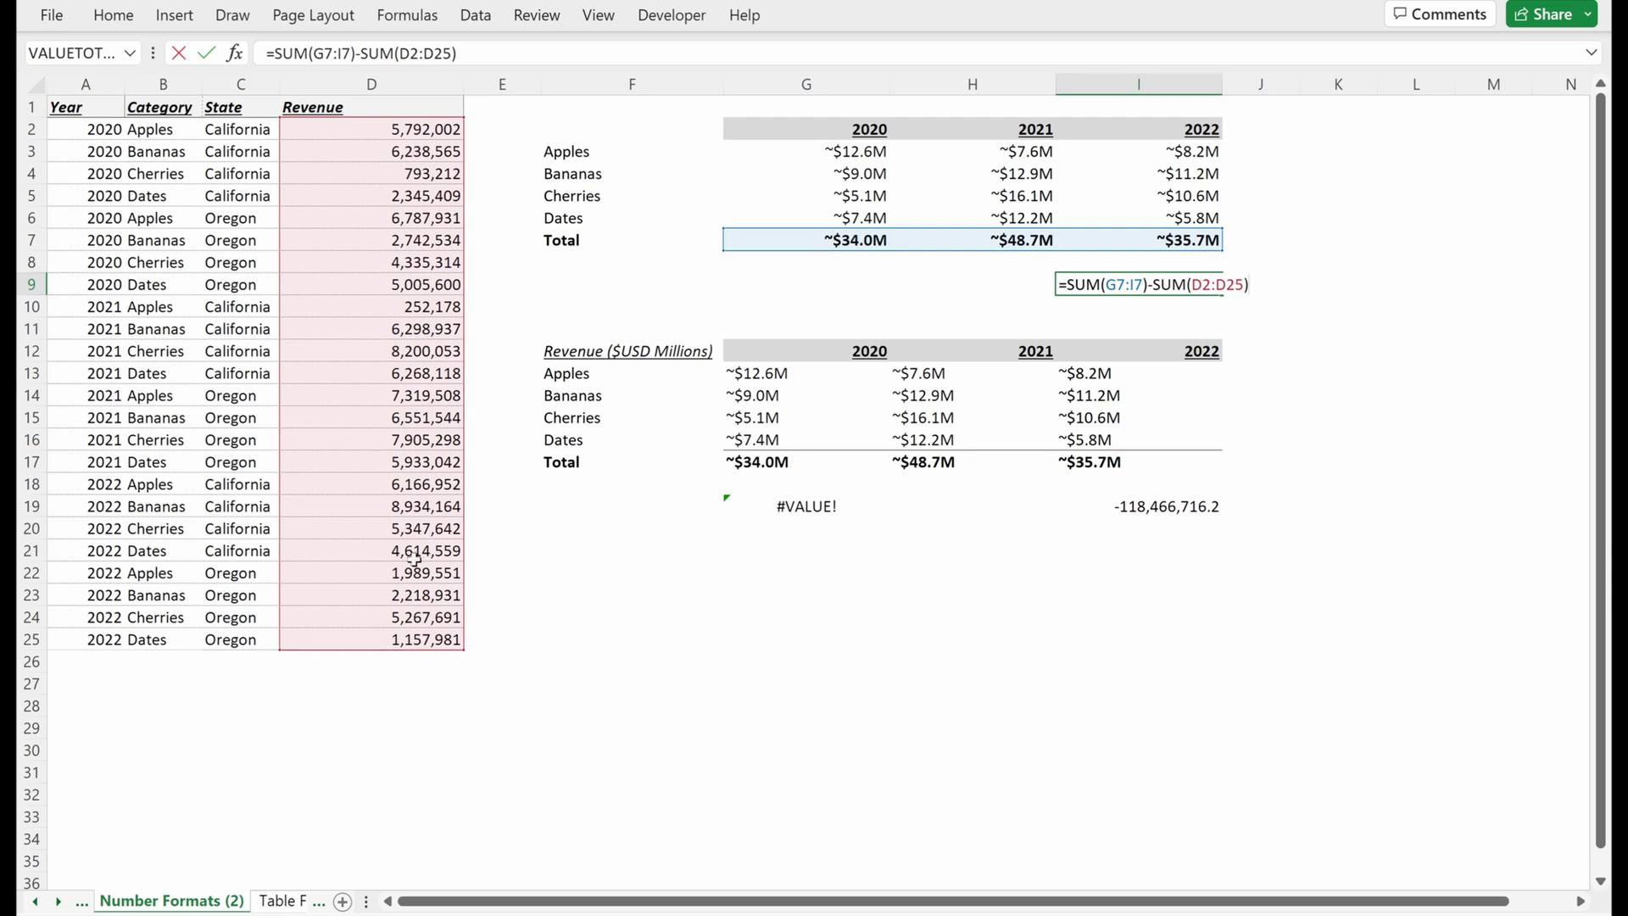
key(ctrl+Return)
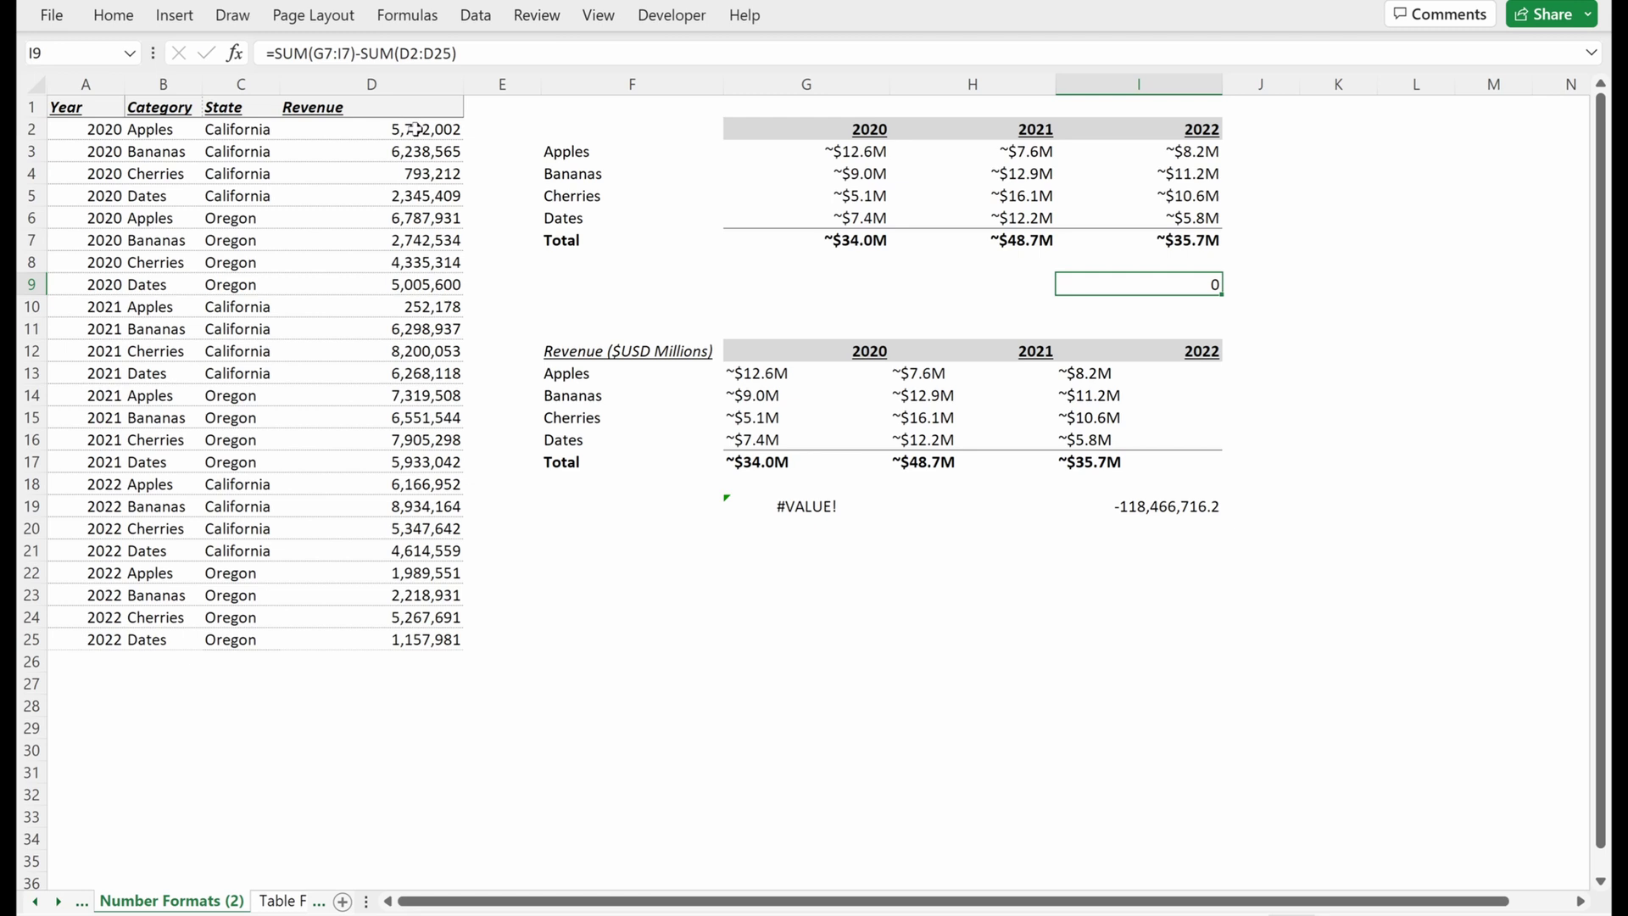
key(F2)
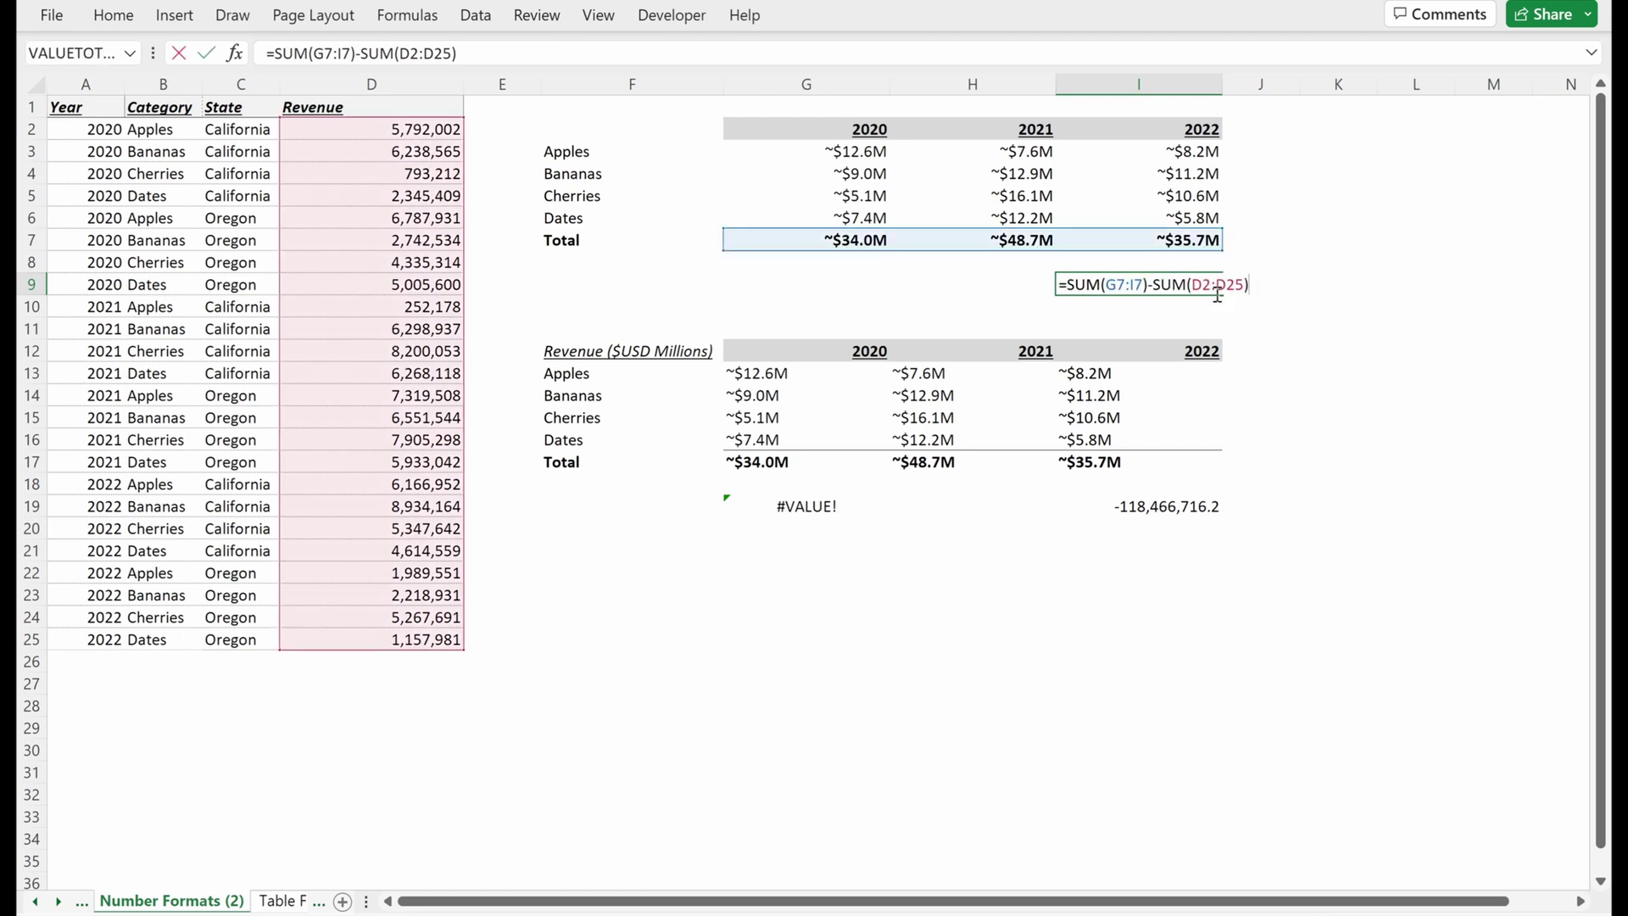
key(Escape)
- Paste the 2022 total as a value into K7, shown as 35,697,471.05 with separators
key(Up)
key(Up)
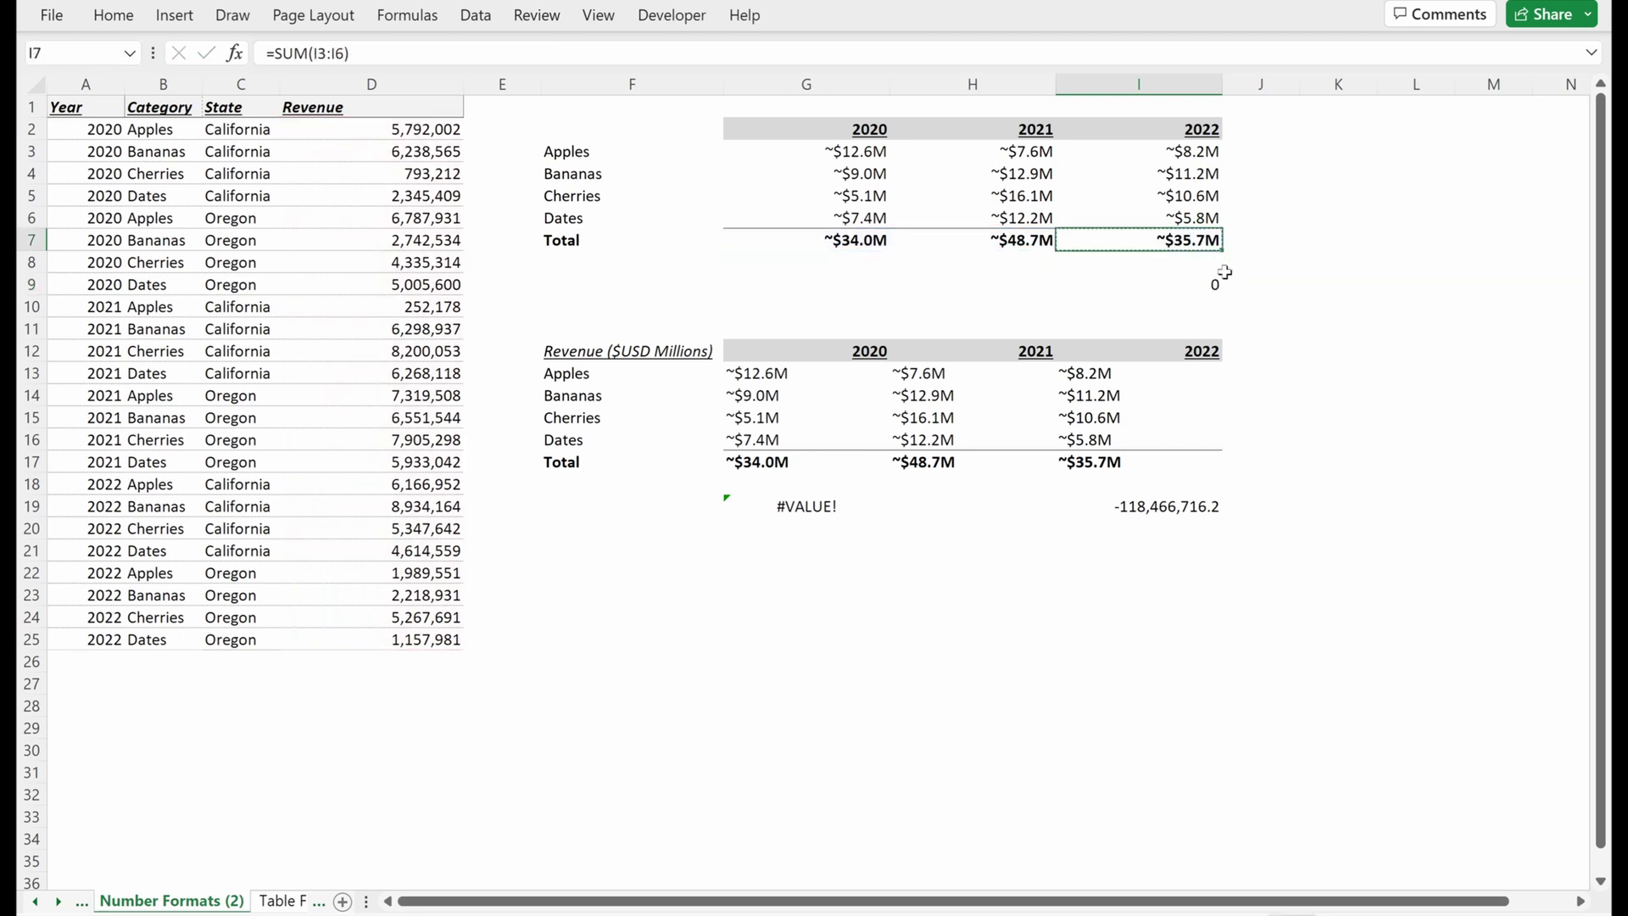
key(ctrl+c)
key(Right)
key(Right)
key(ctrl+alt+v)
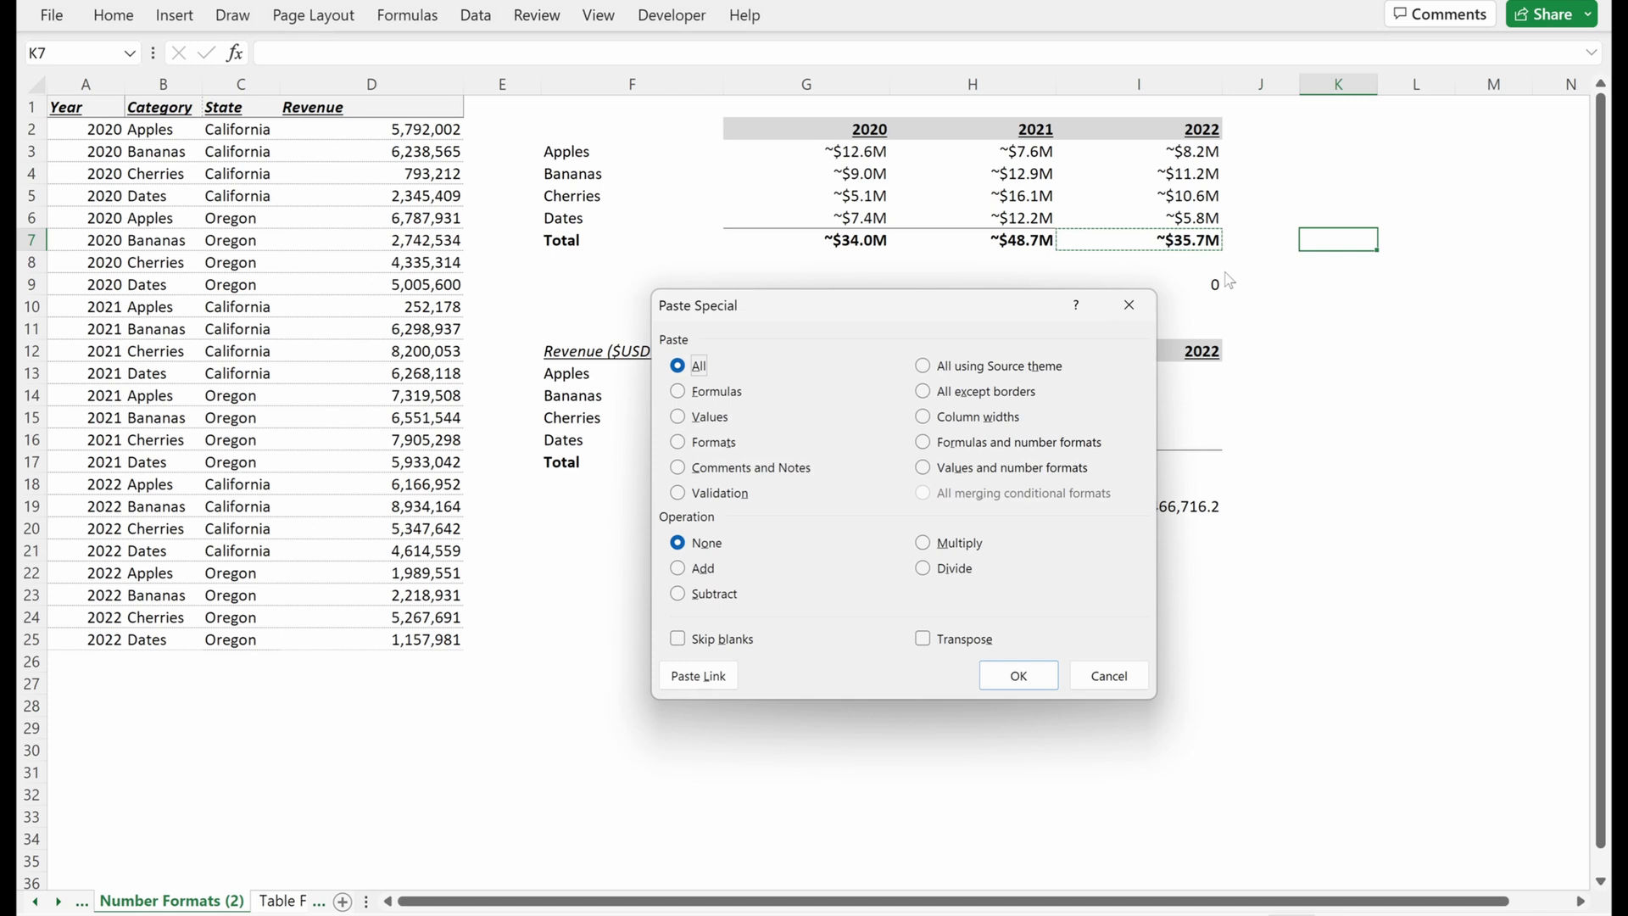
key(v)
key(Return)
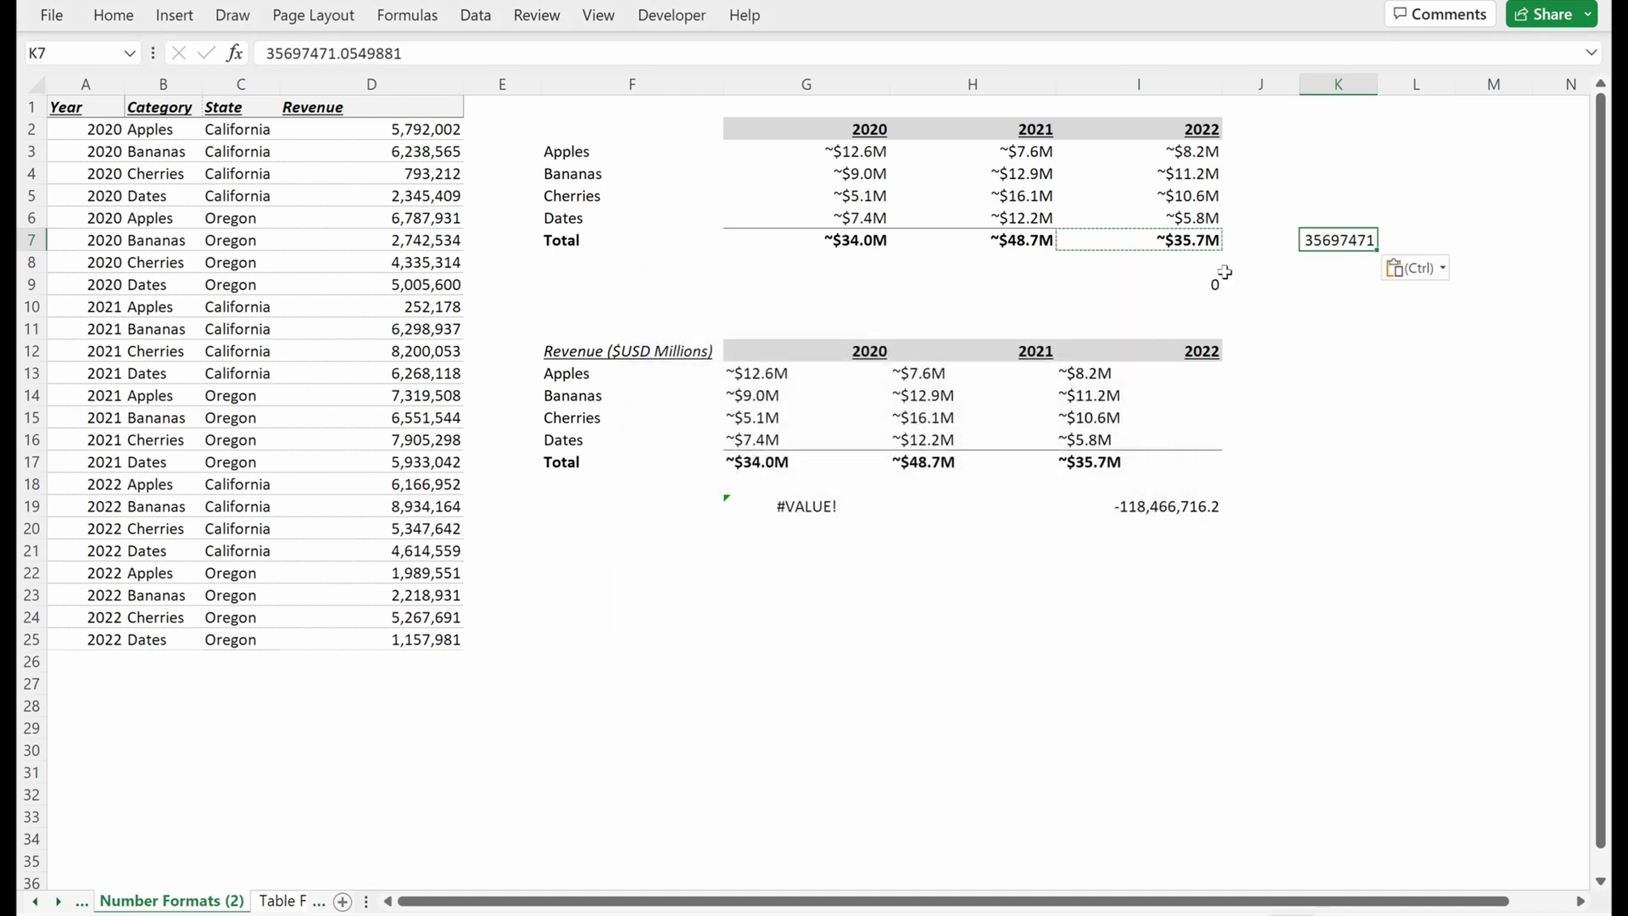
key(ctrl+shift+1)
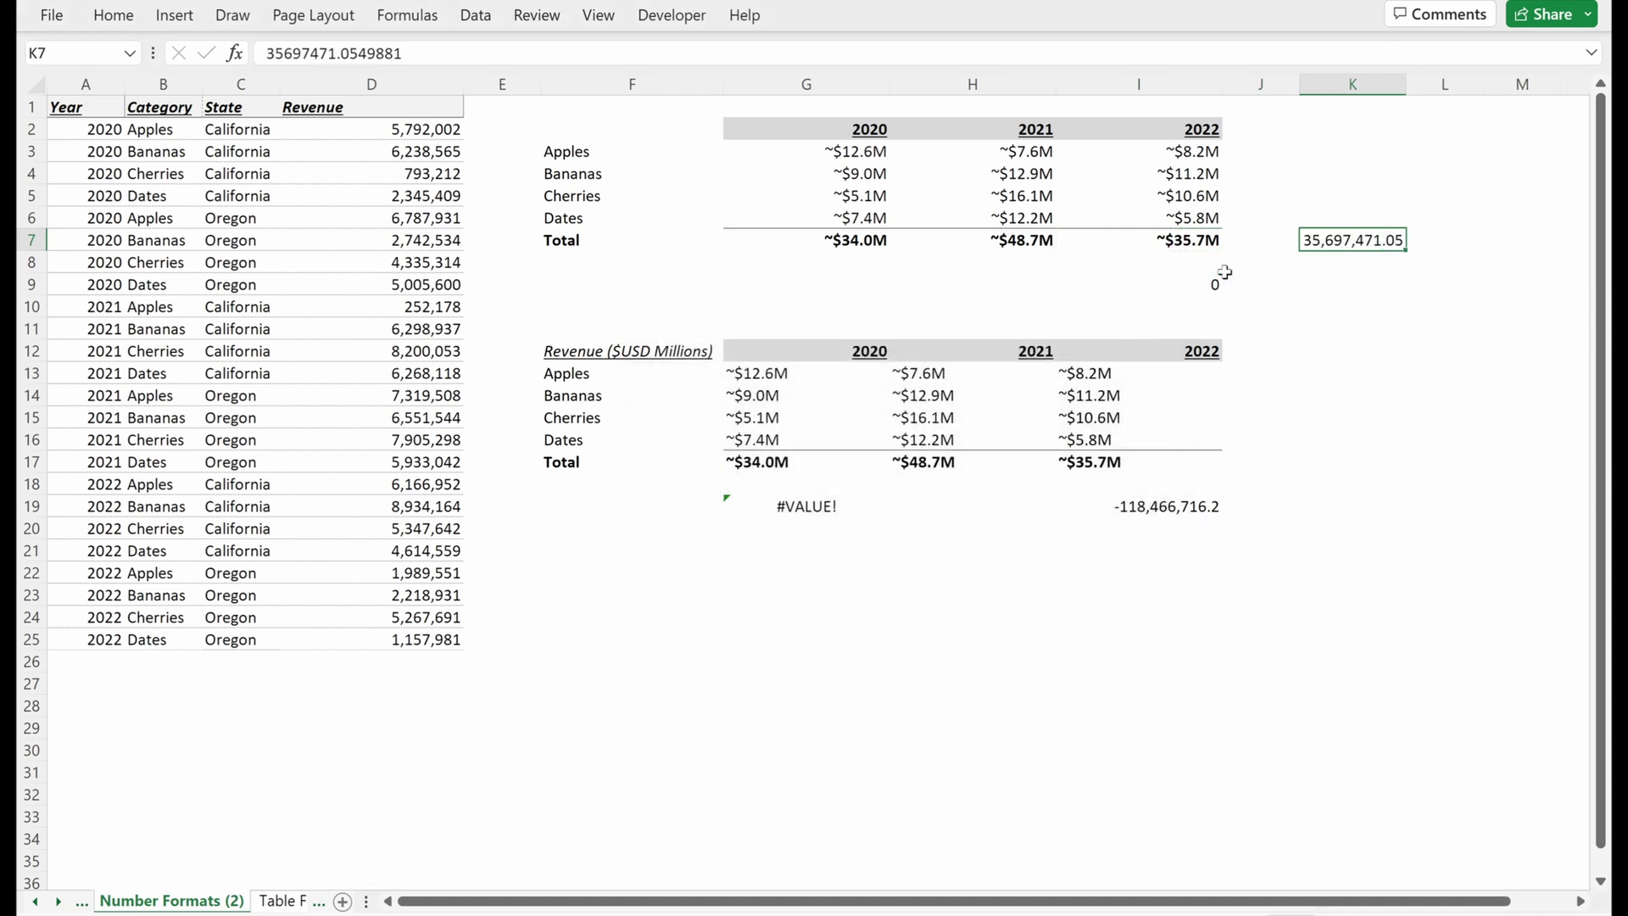
- Inspect the lower table's check formula in I19 and the I17 text formula
click(1178, 505)
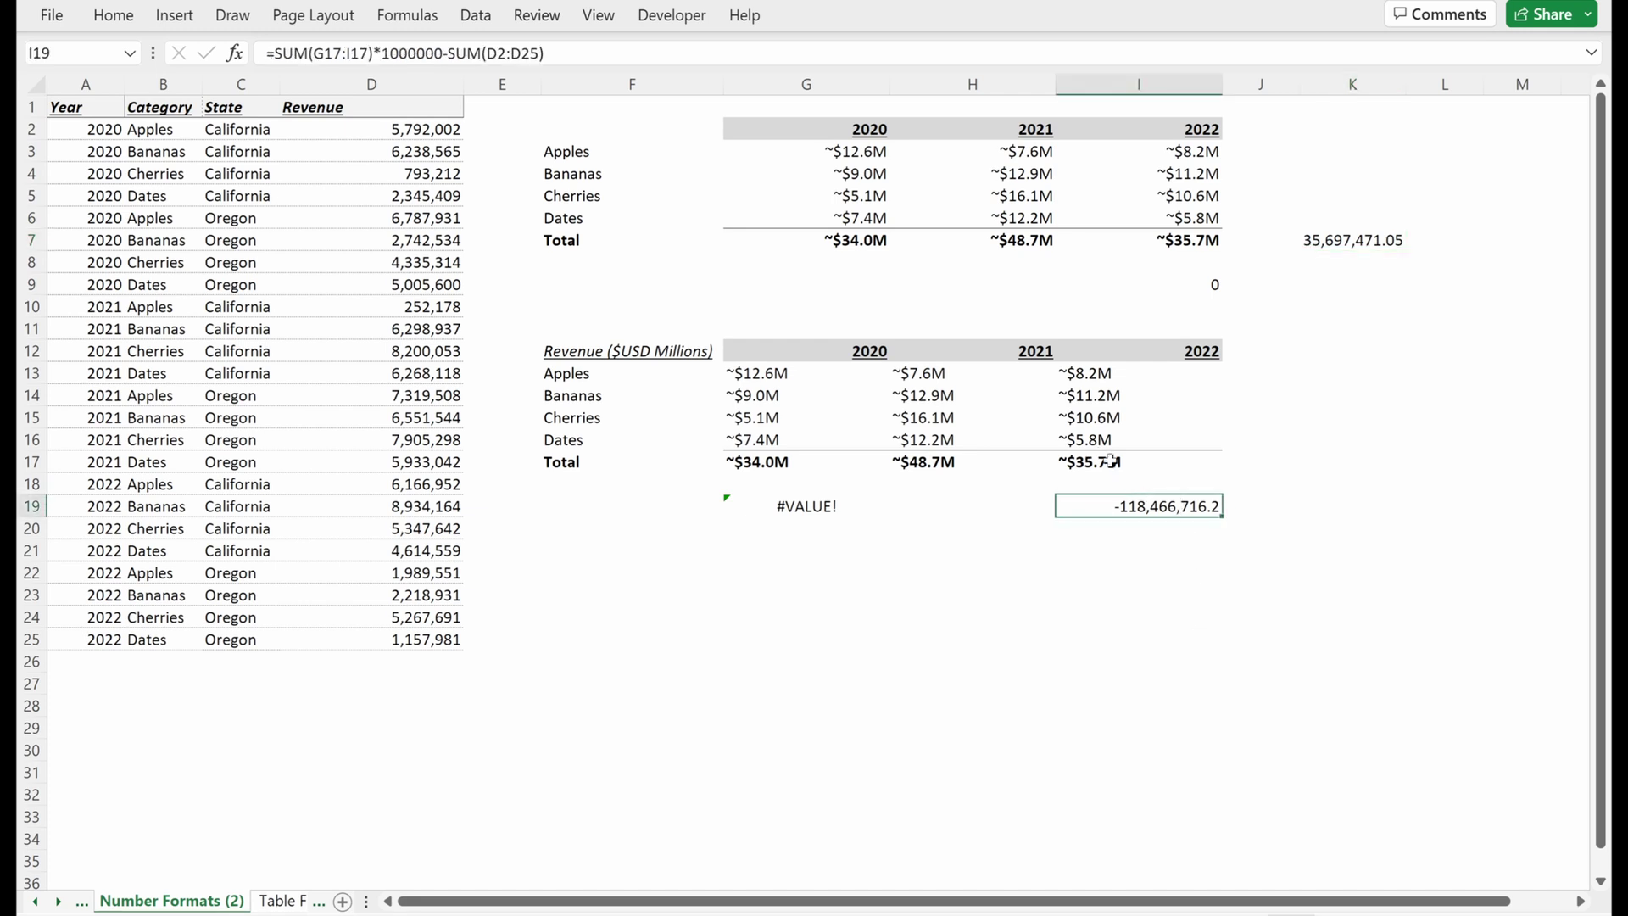
drag(1107, 463, 793, 465)
key(F2)
- Copy the lower table values G13:I17 and paste them starting at G21
key(Escape)
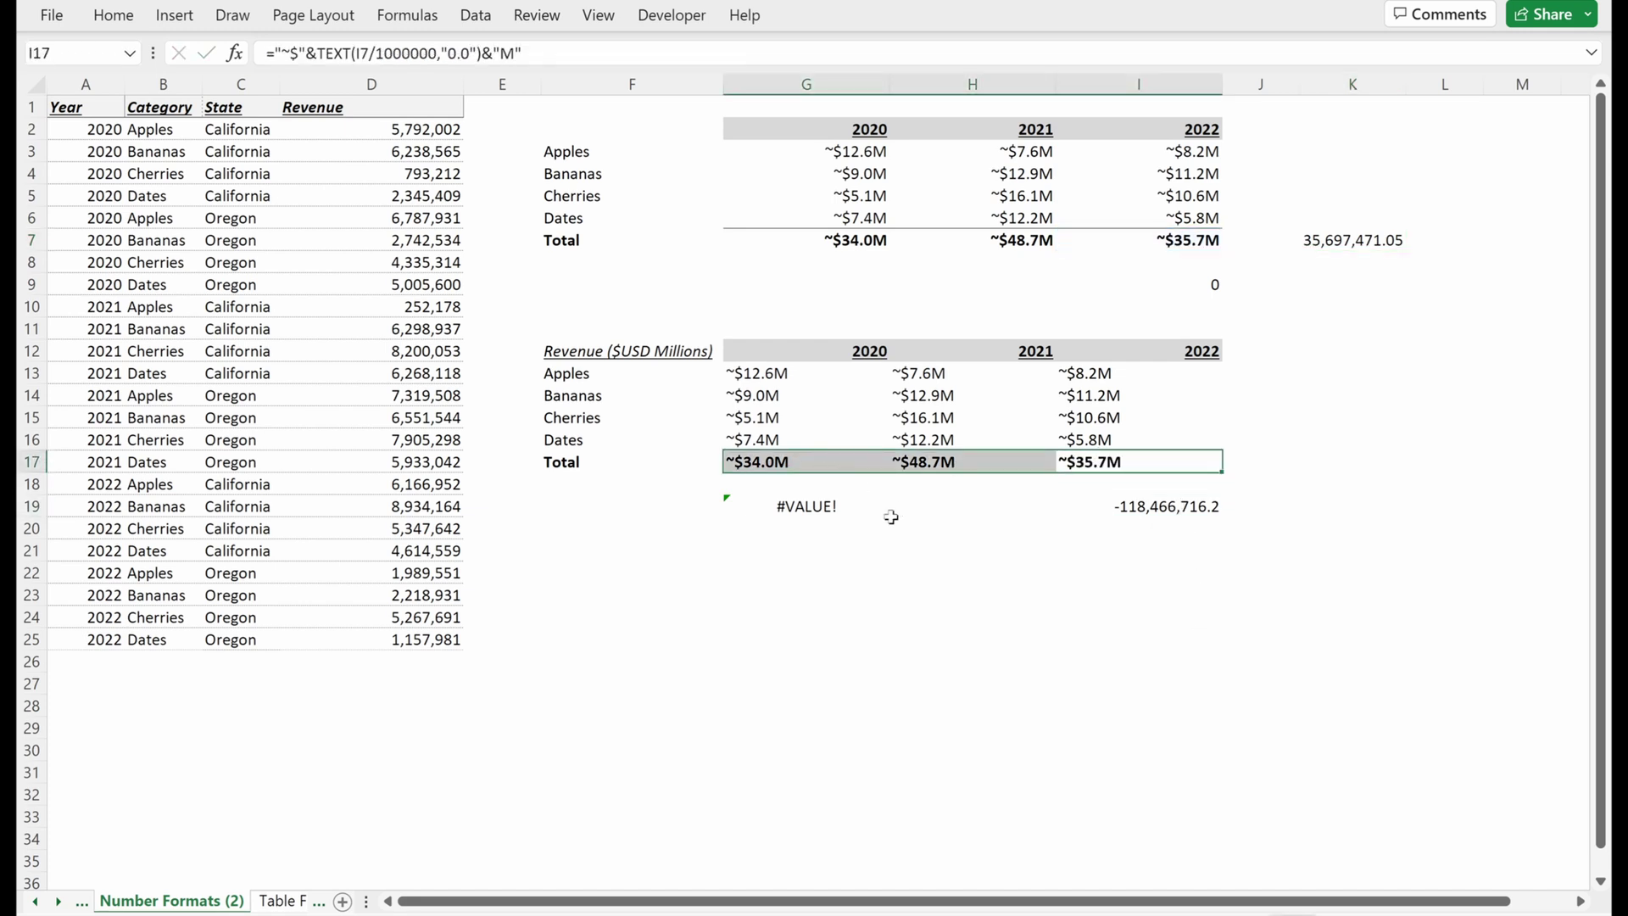
click(734, 573)
text(=)
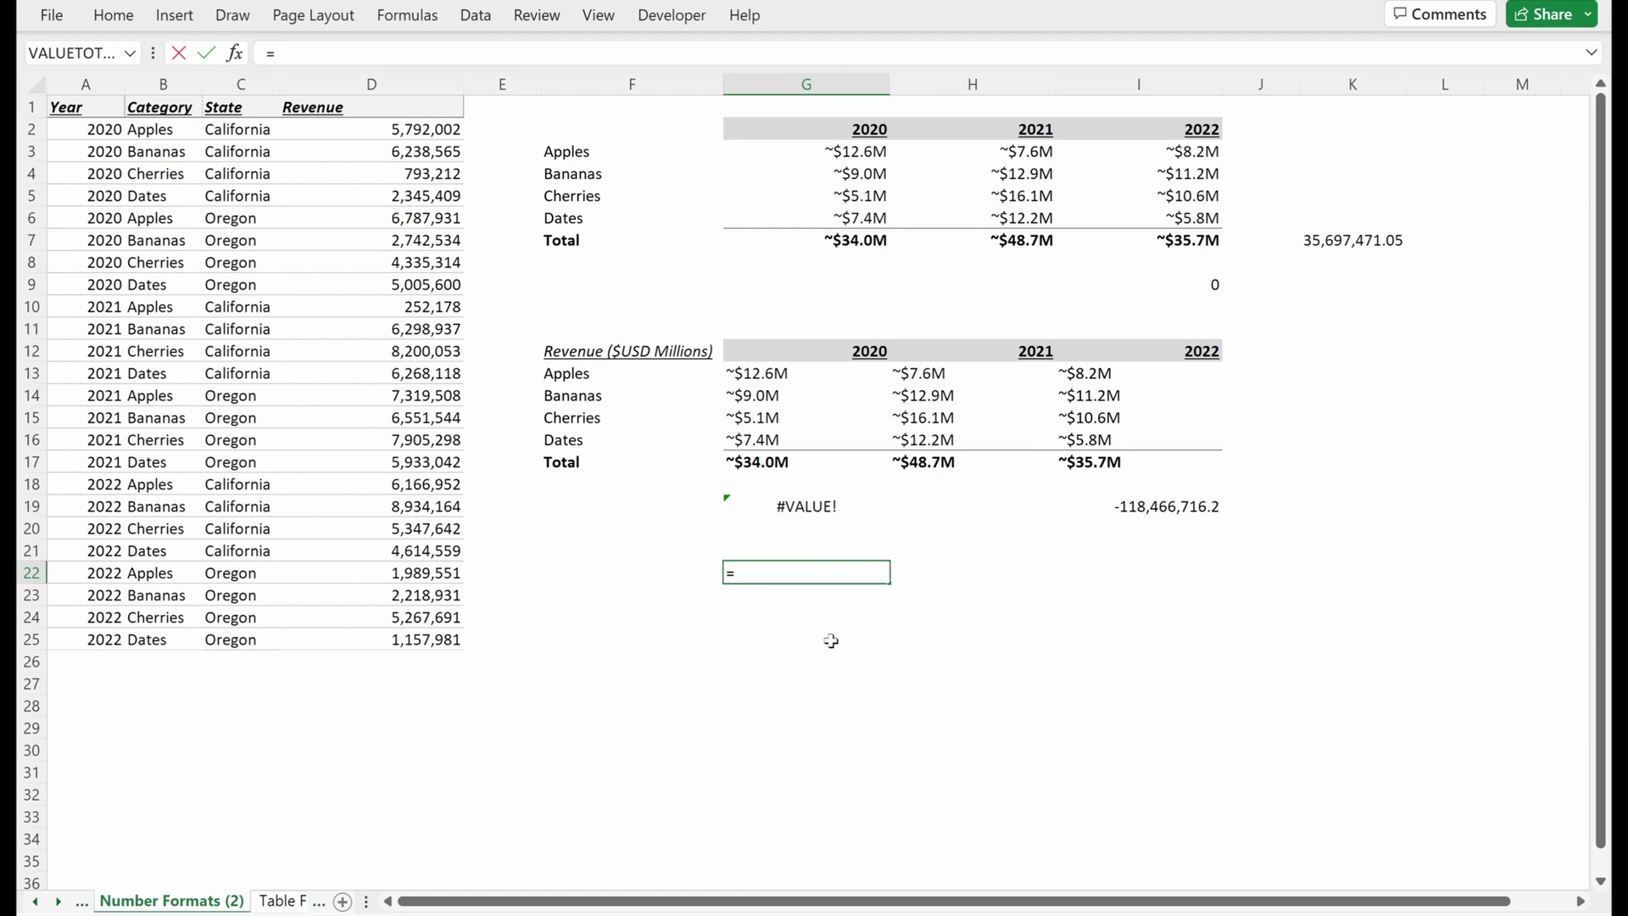
key(Escape)
key(Up)
key(Up)
key(Up)
key(Up)
key(Up)
key(Up)
key(Up)
key(Up)
key(Up)
key(Up)
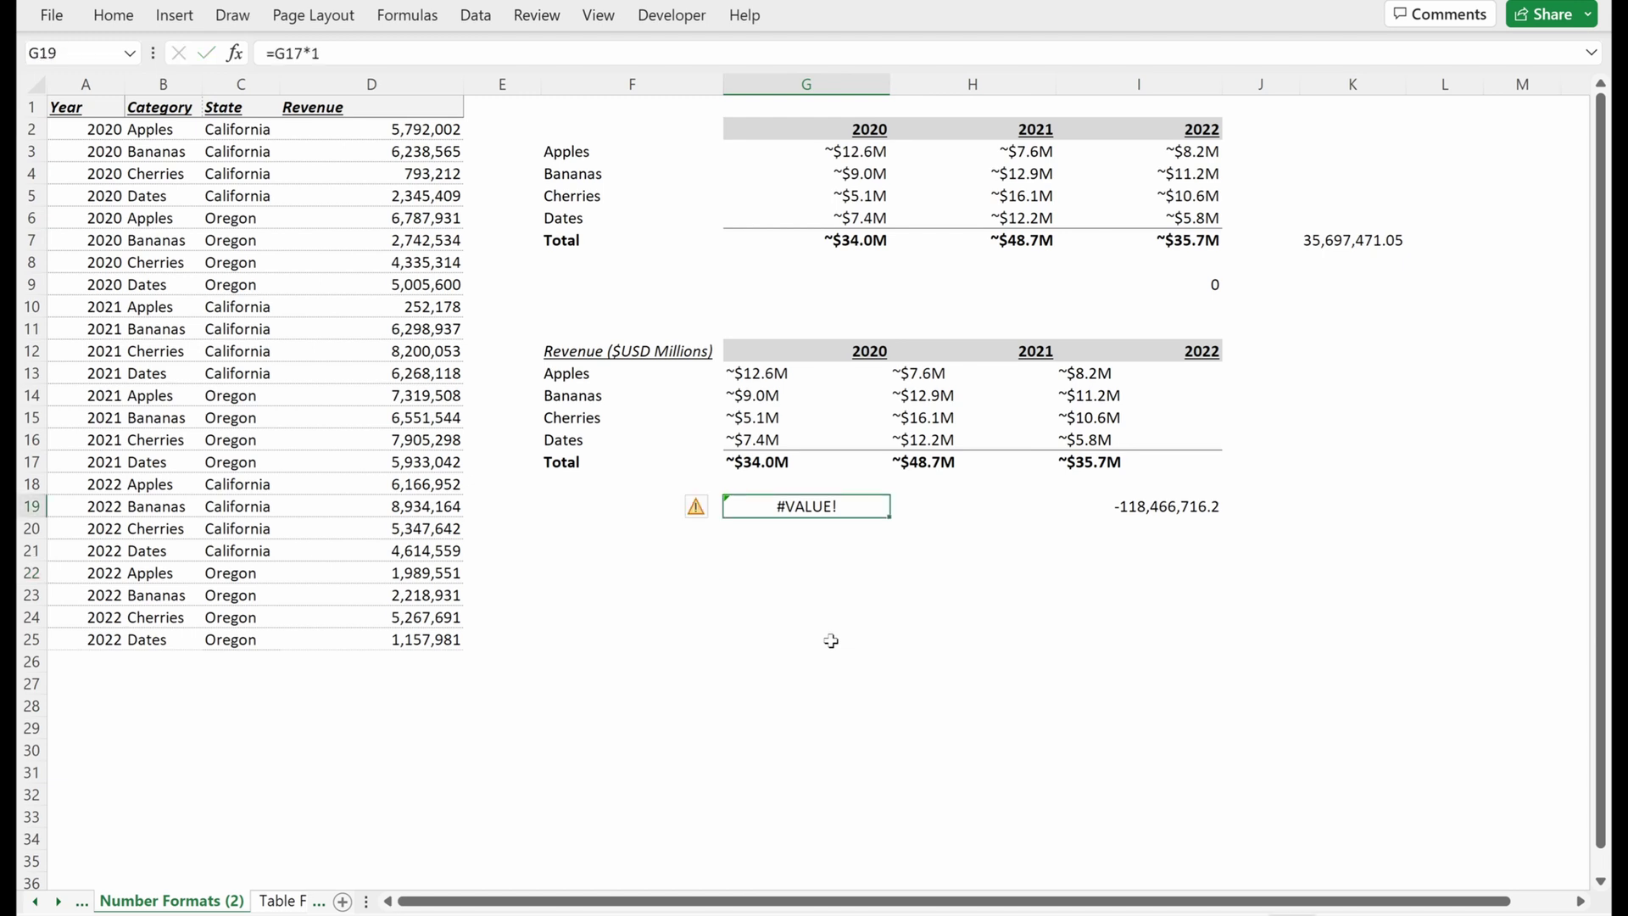
key(Down)
key(ctrl+shift+Down)
key(ctrl+shift+Right)
key(ctrl+c)
key(Down)
key(Down)
key(Down)
key(Down)
key(Down)
key(Down)
key(Down)
key(Down)
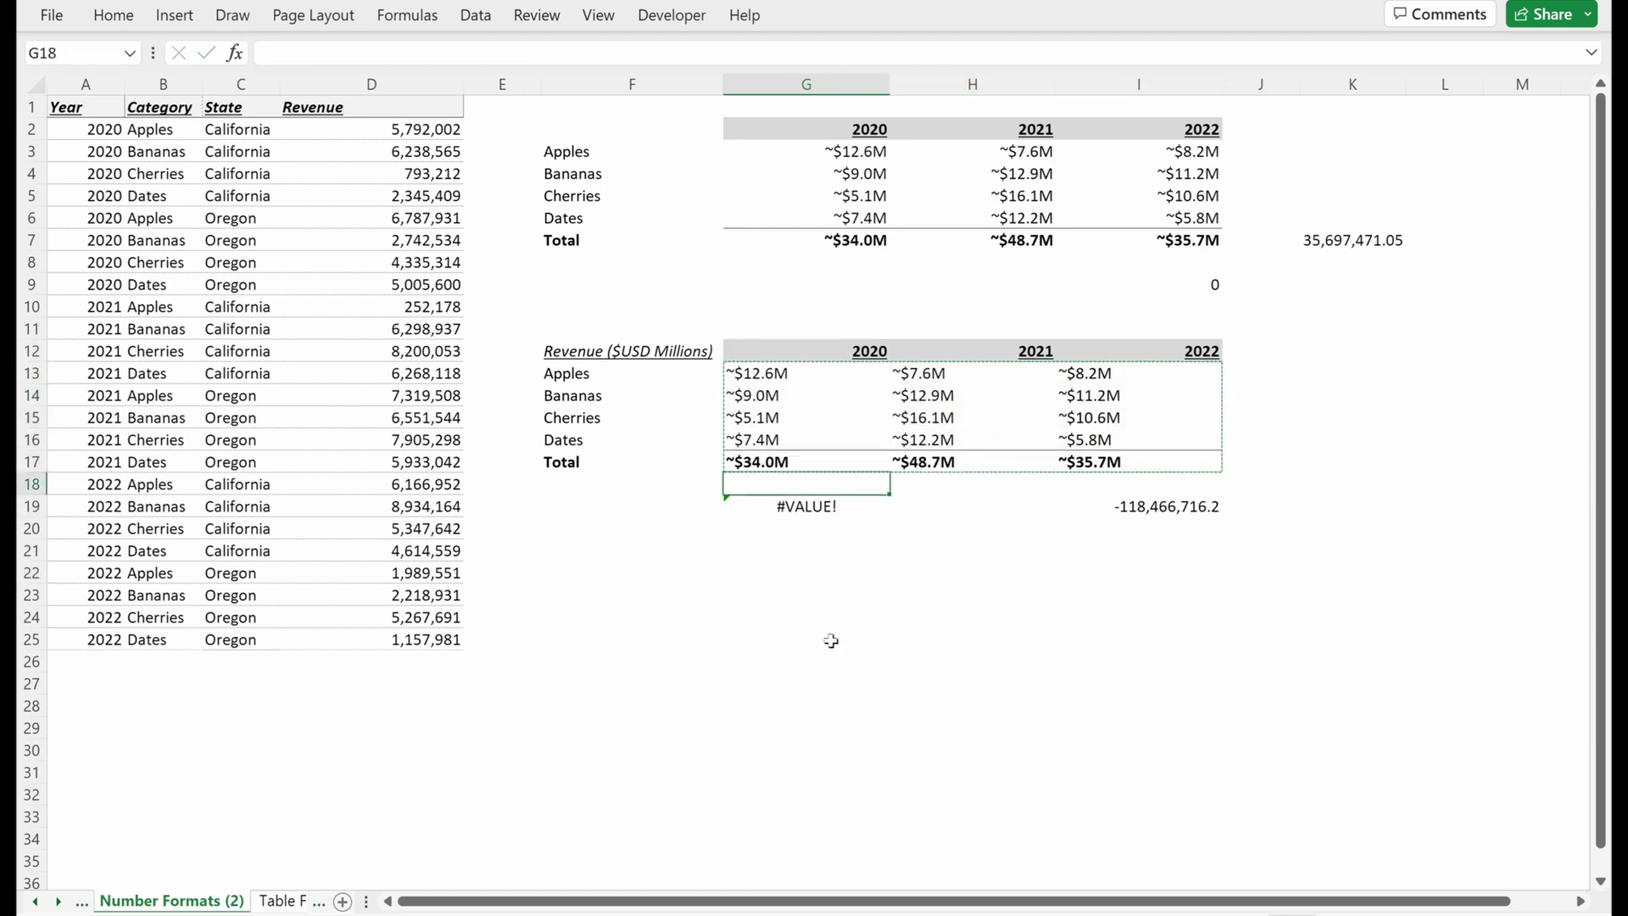
key(ctrl+v)
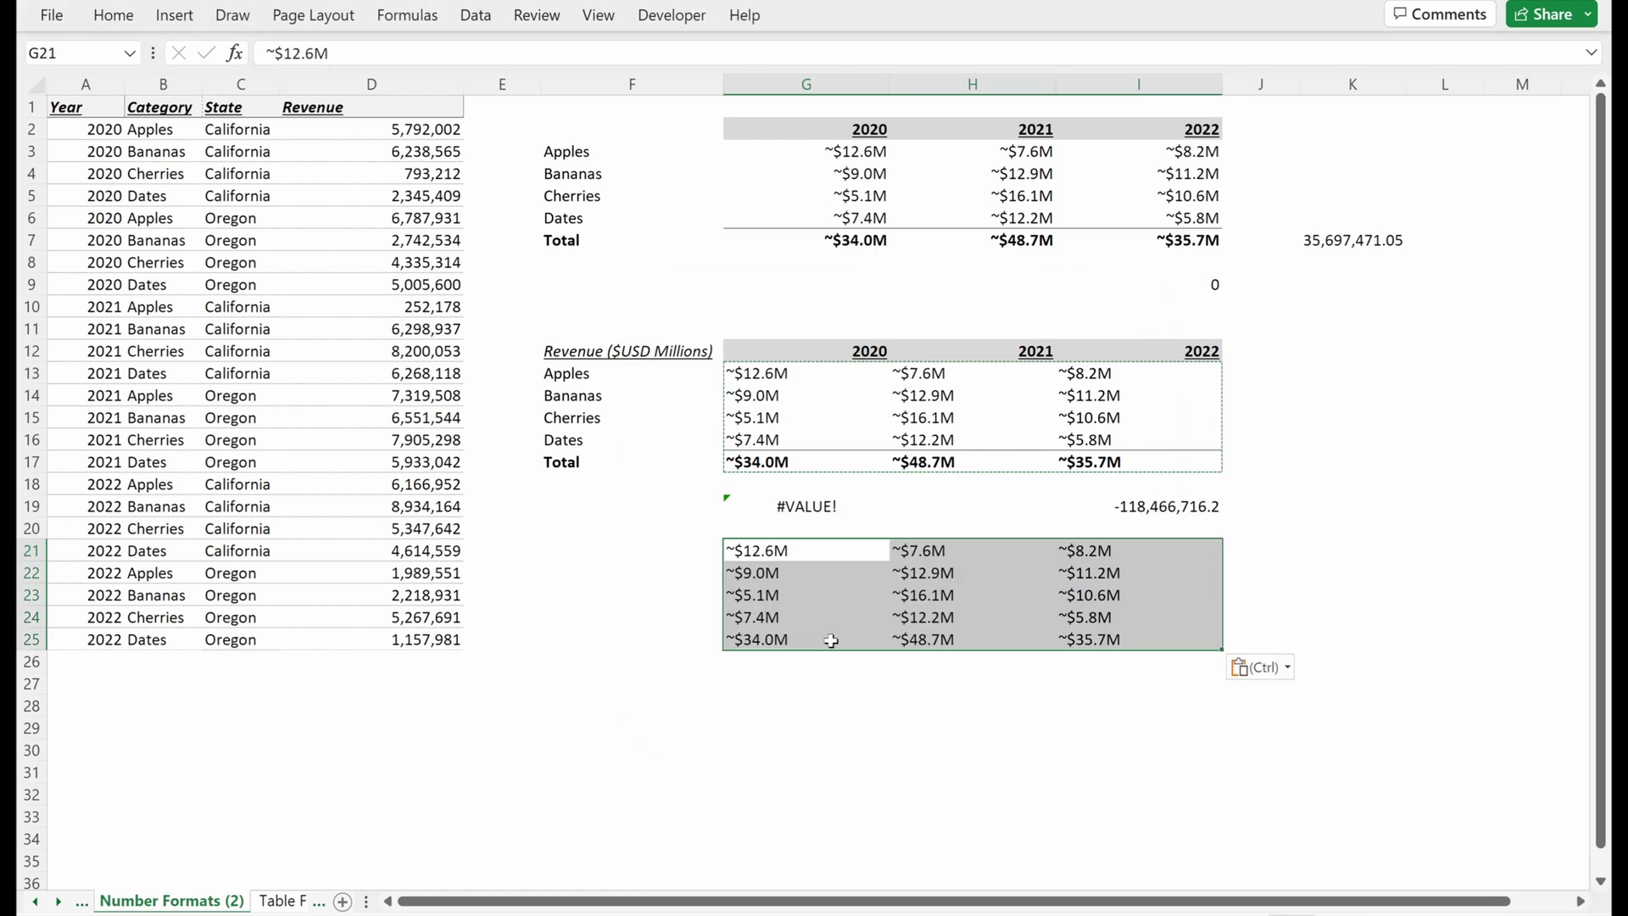
- Replace all dollar signs in the copy with nothing, leaving labels like ~12.6M
key(ctrl+h)
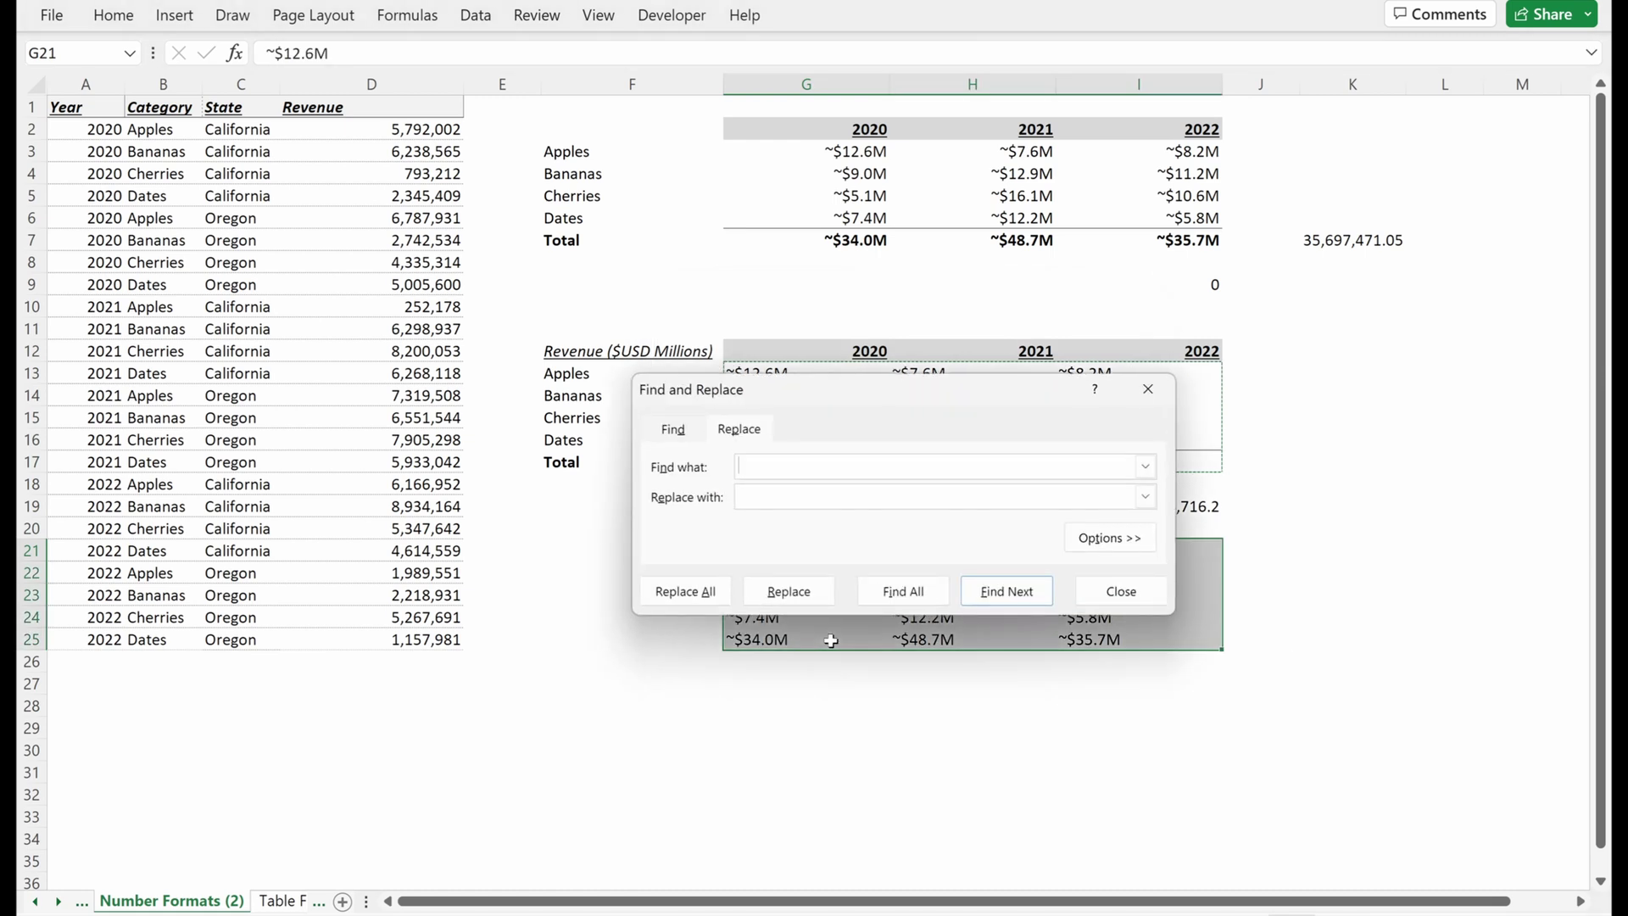
text(~$)
key(Tab)
key(Tab)
key(Tab)
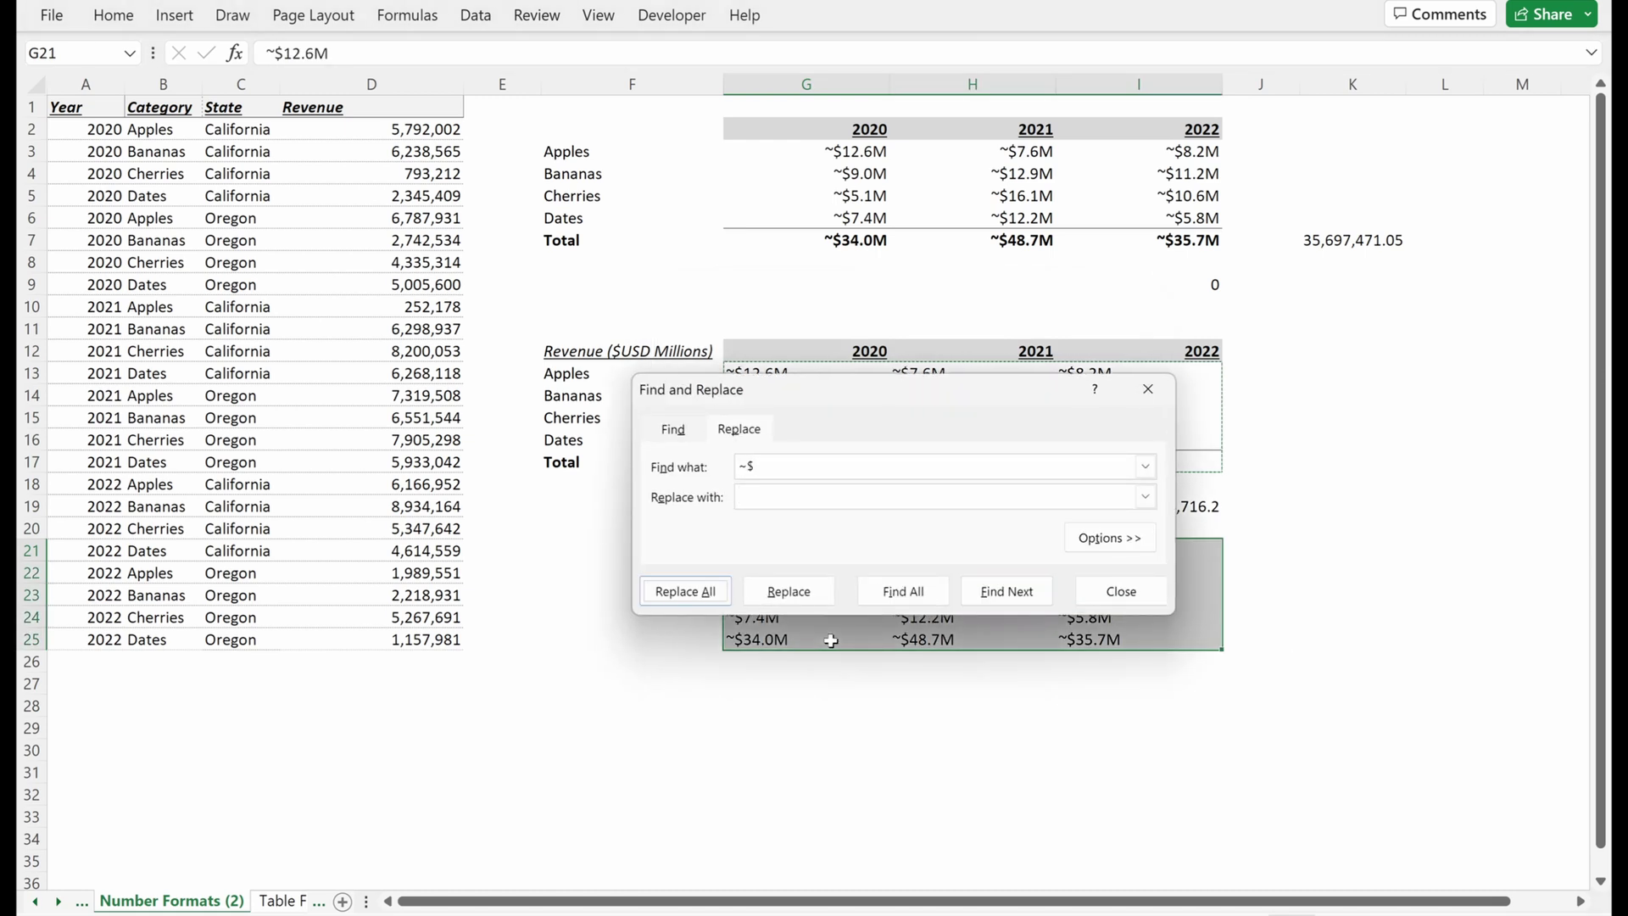
key(Return)
key(Return)
key(Escape)
key(Right)
key(Right)
key(F2)
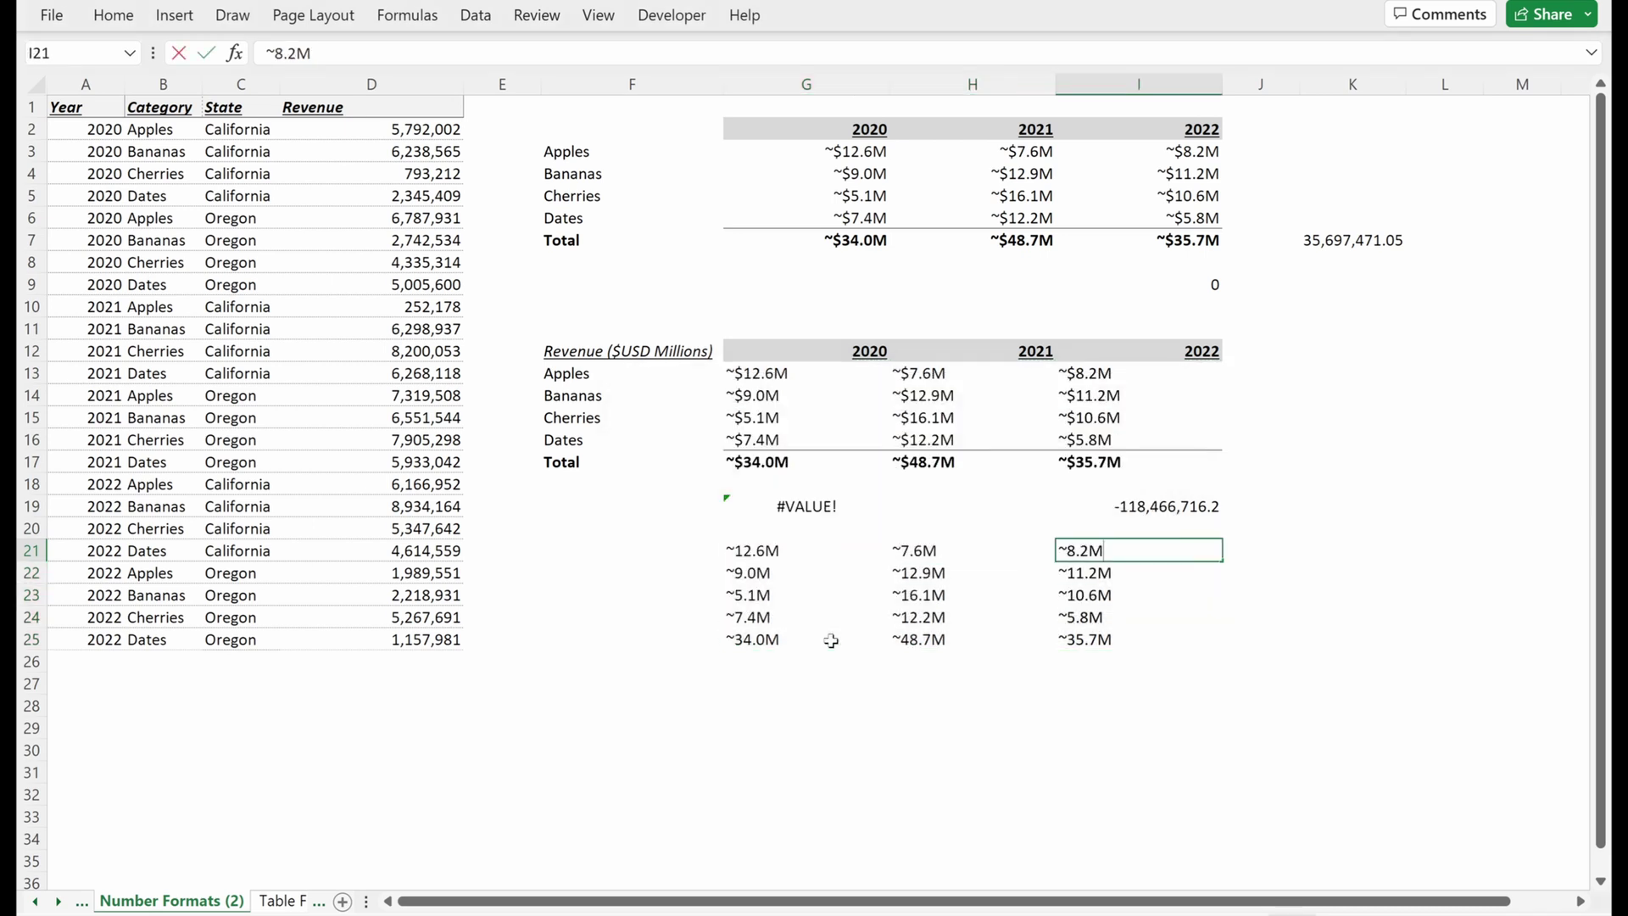
key(Tab)
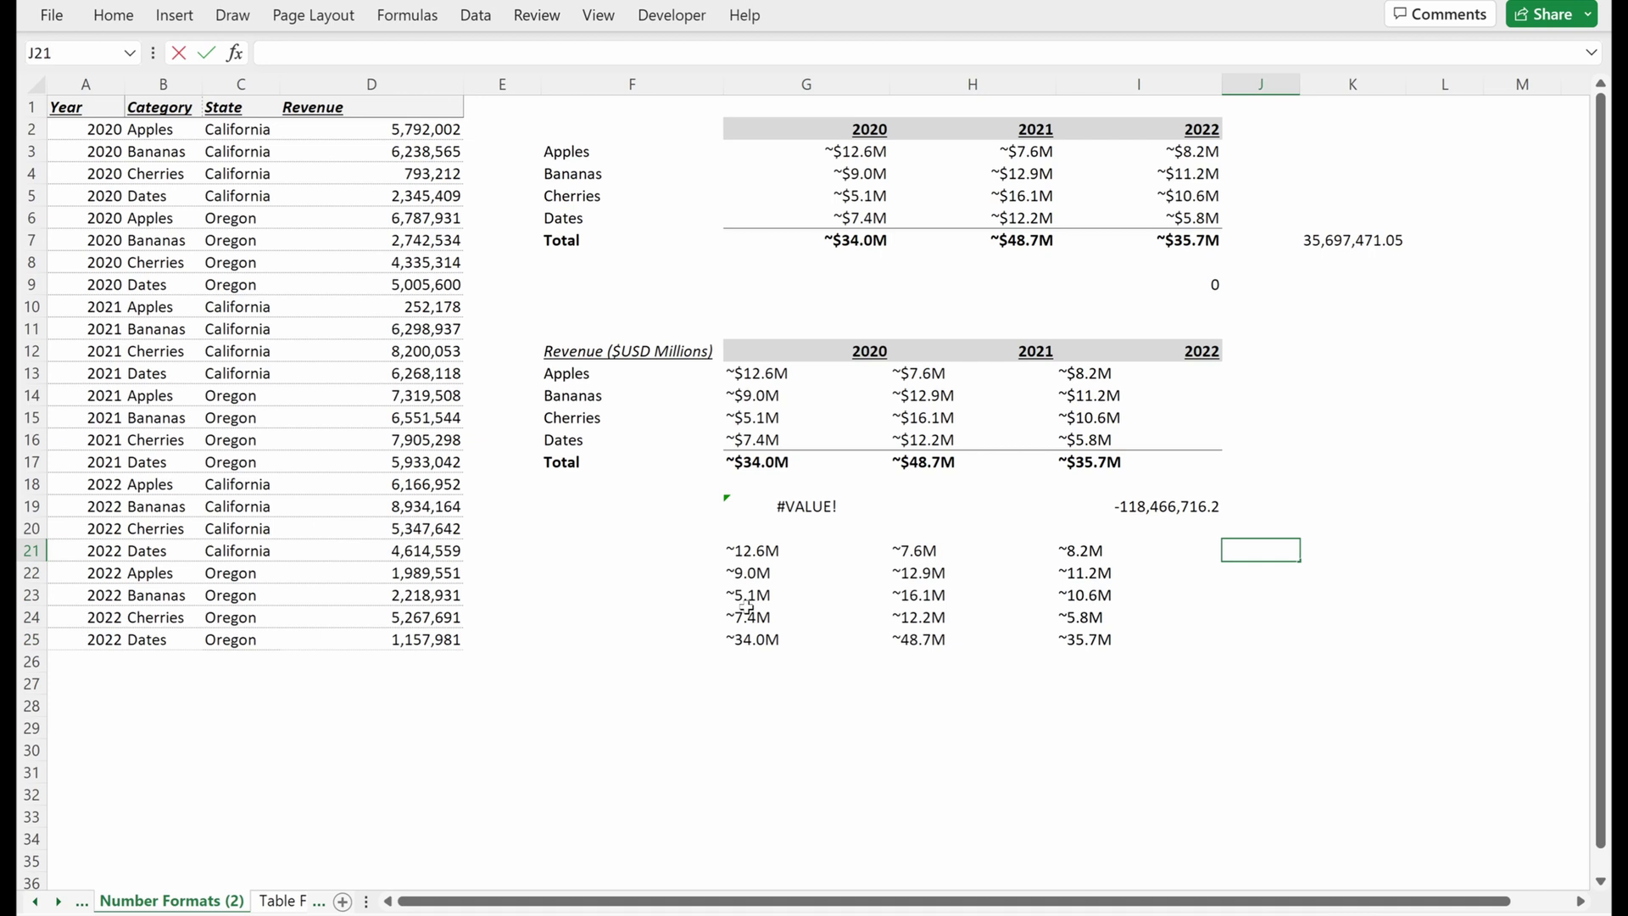
click(858, 172)
key(Up)
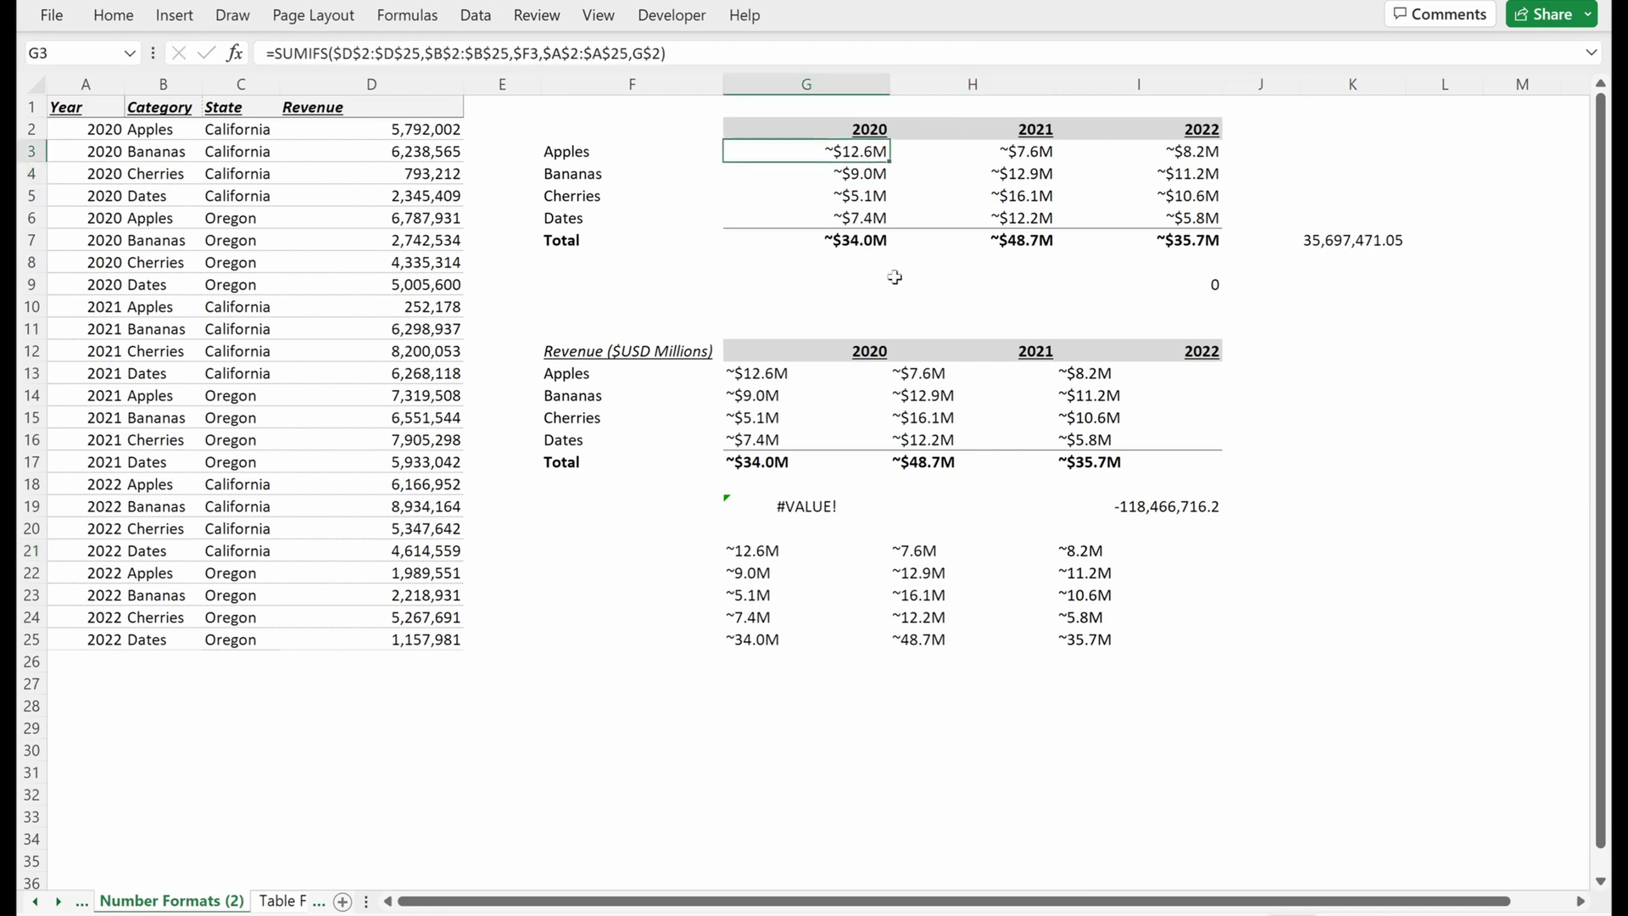
key(F2)
key(Tab)
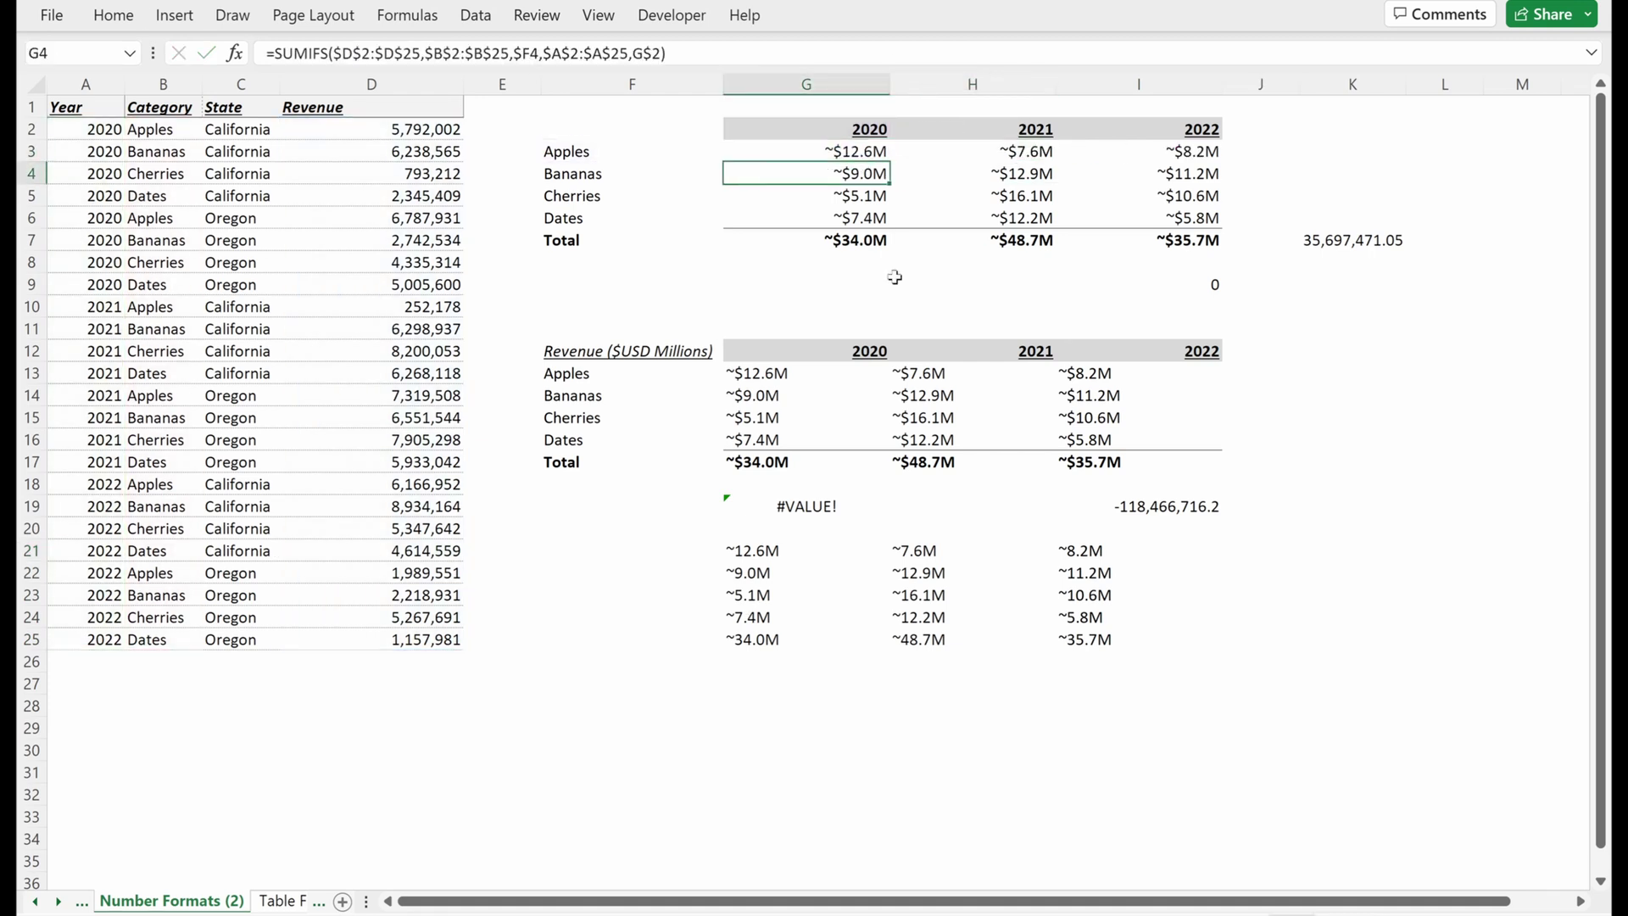
drag(670, 356, 1238, 488)
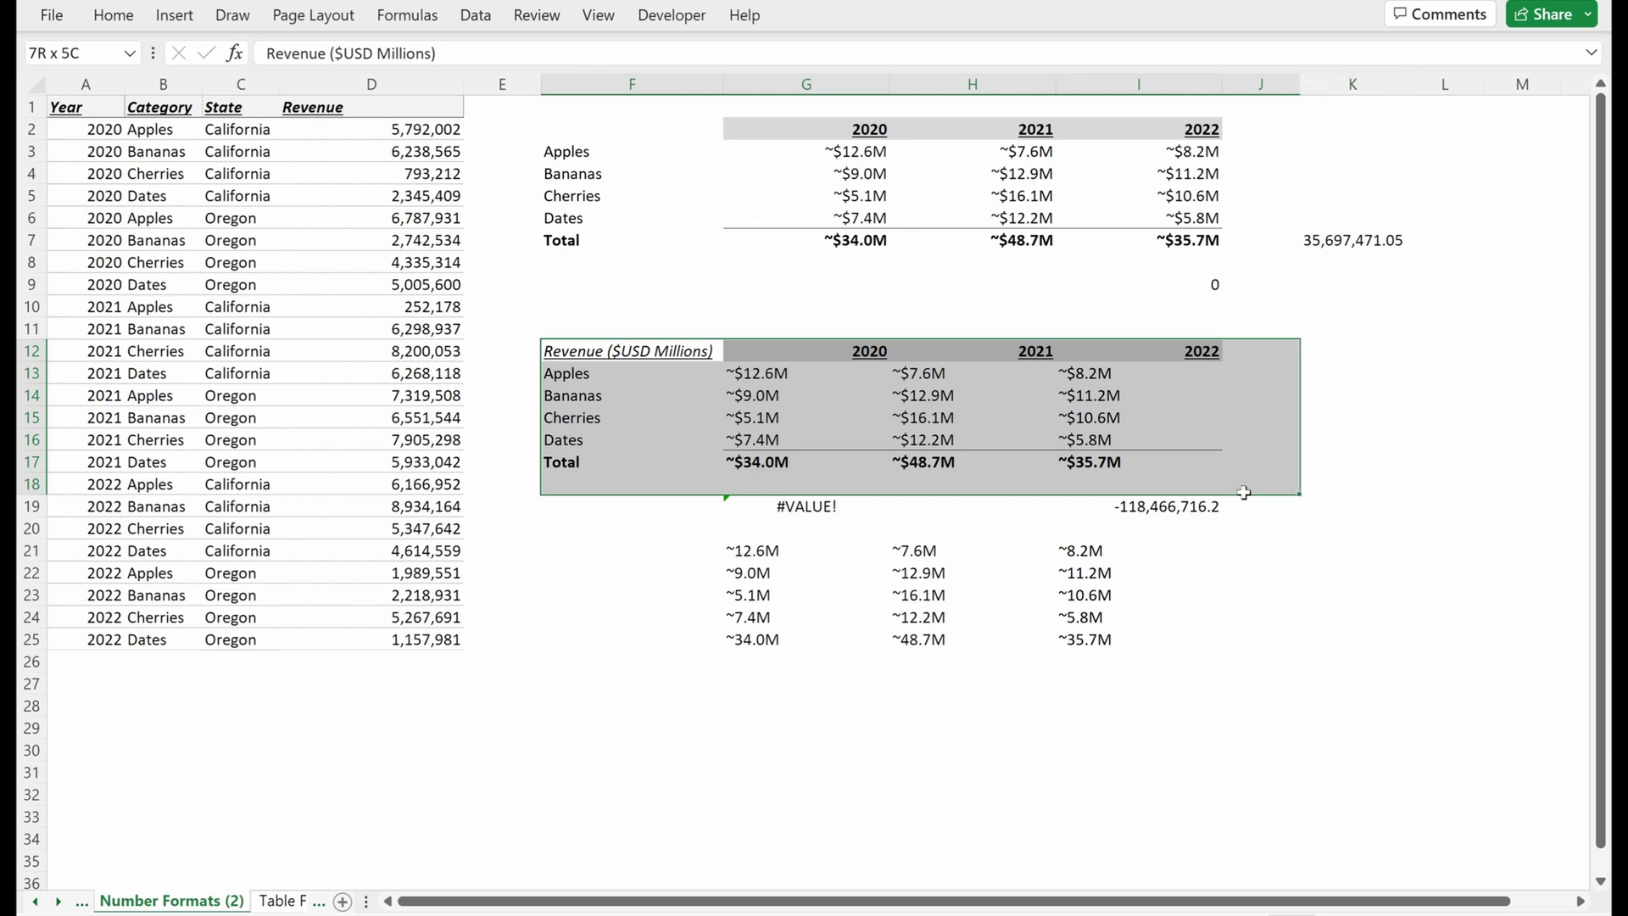
drag(1196, 241, 851, 149)
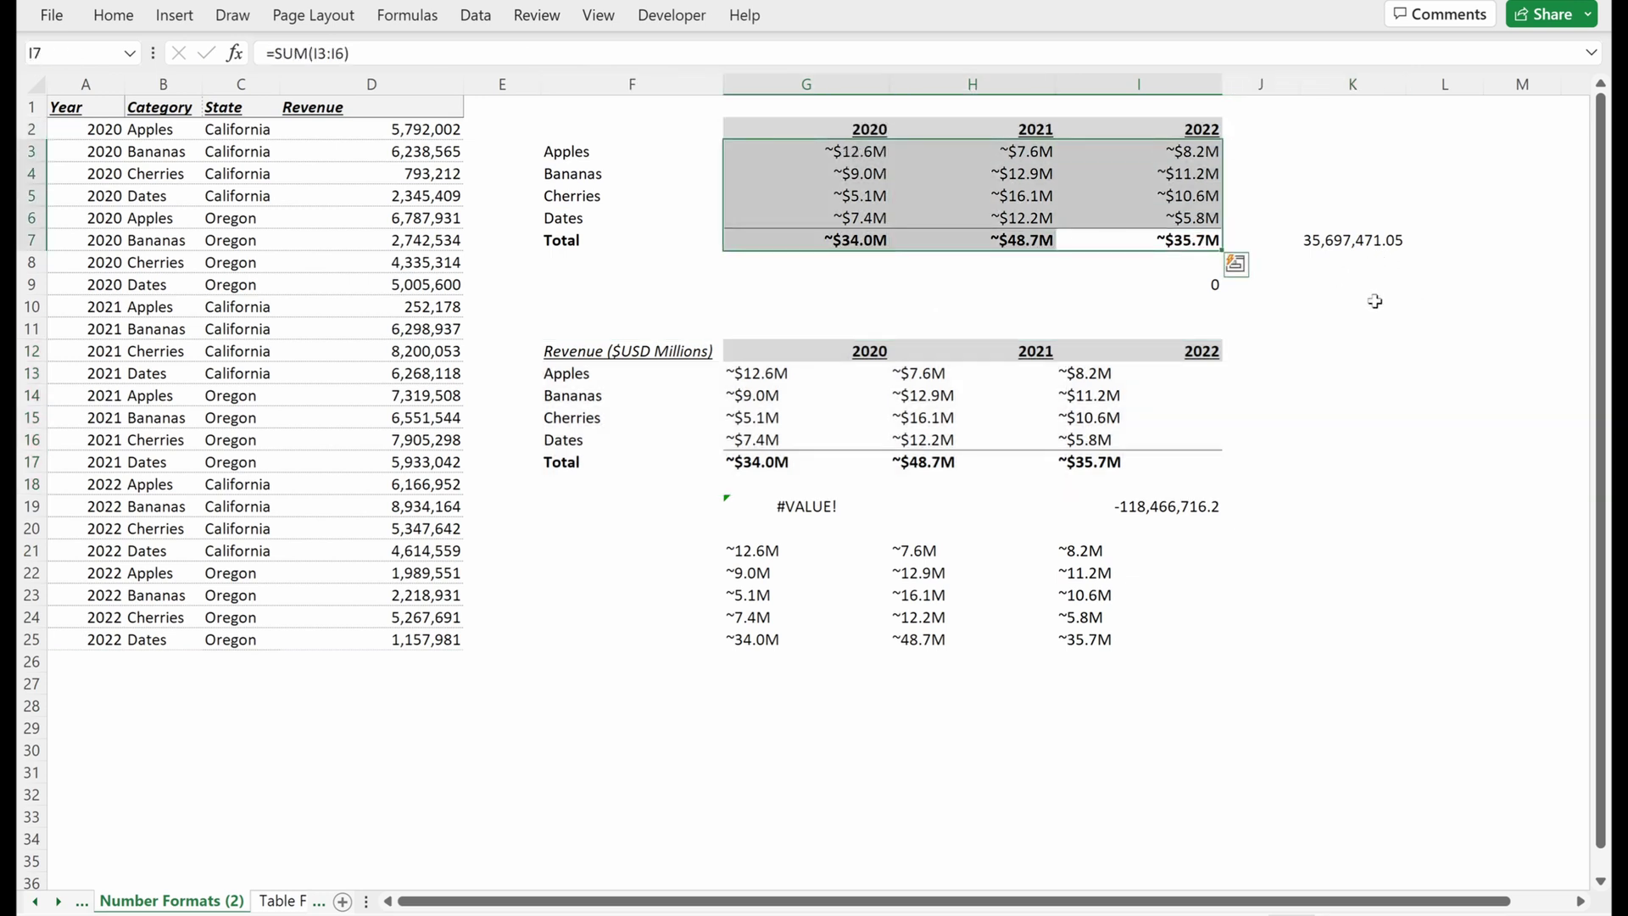